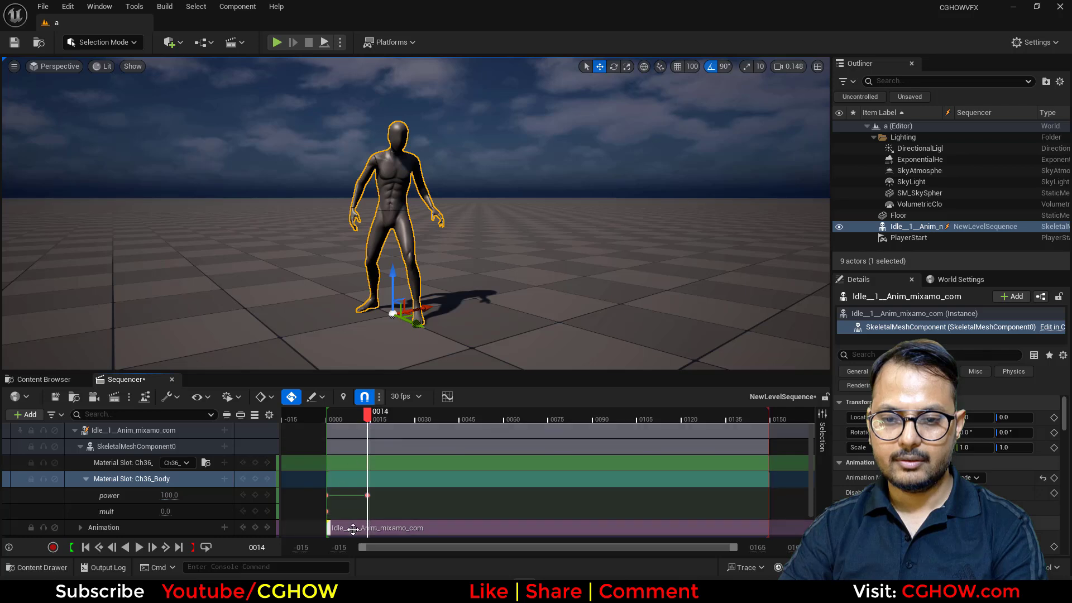
Key mult at frame 14 and, at frame 24, key power at 0.5 and mult at 1.0 for the Ch36_Body material slot
click(256, 511)
drag(367, 413, 401, 418)
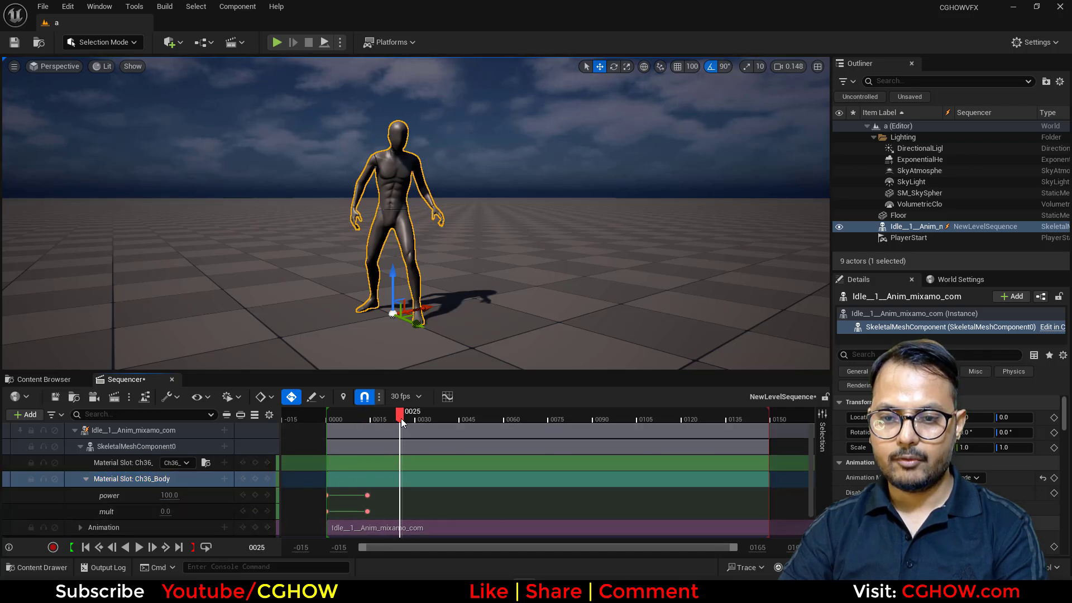
click(168, 495)
click(256, 511)
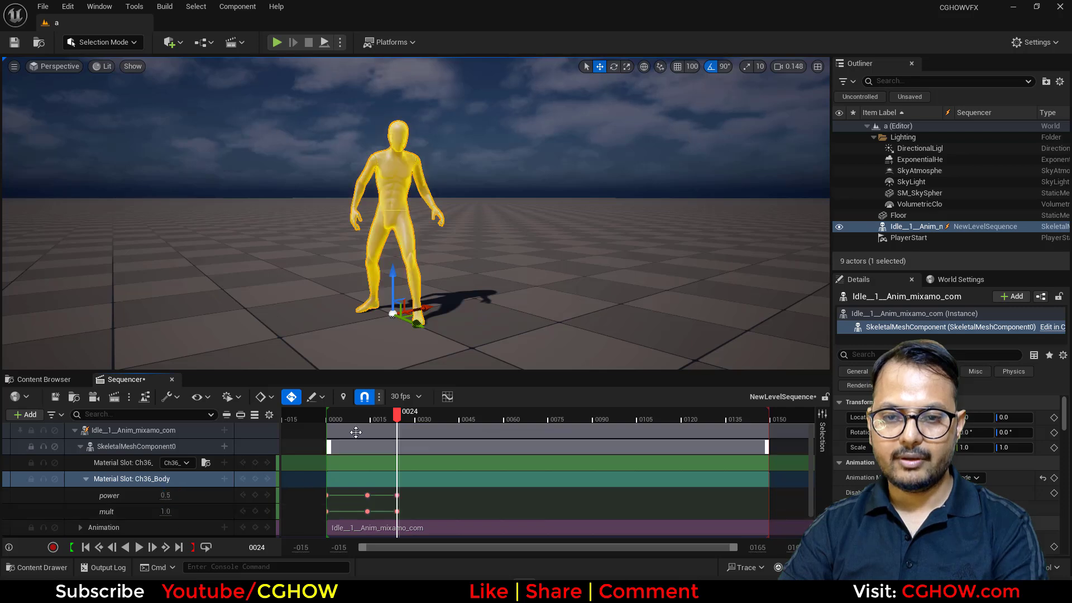
Play and scrub the level sequence to preview the character's material animation, and save the sequence
click(474, 305)
drag(394, 418, 294, 428)
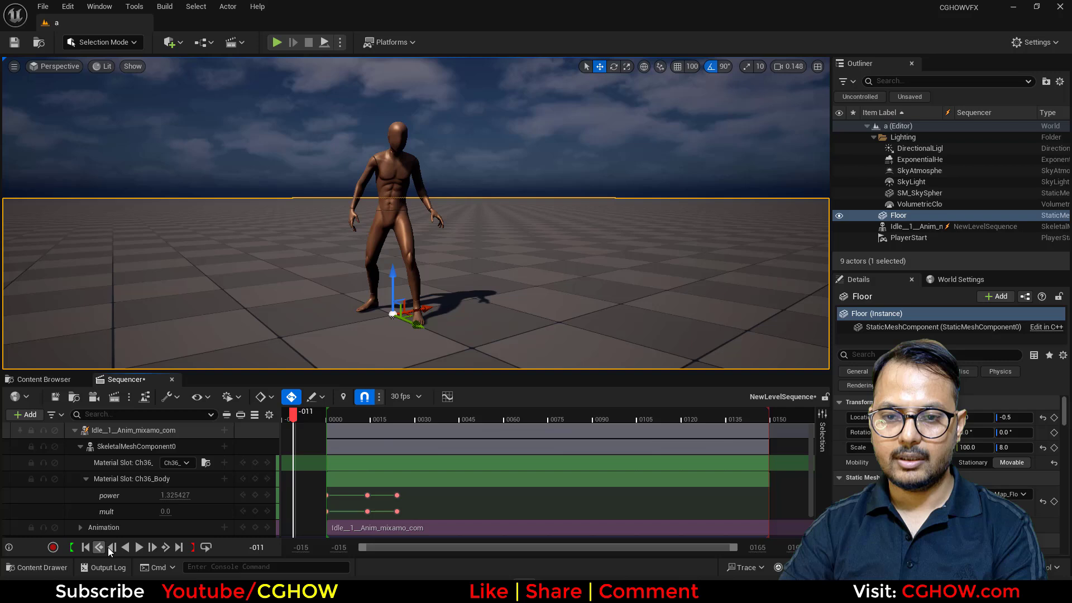
click(142, 548)
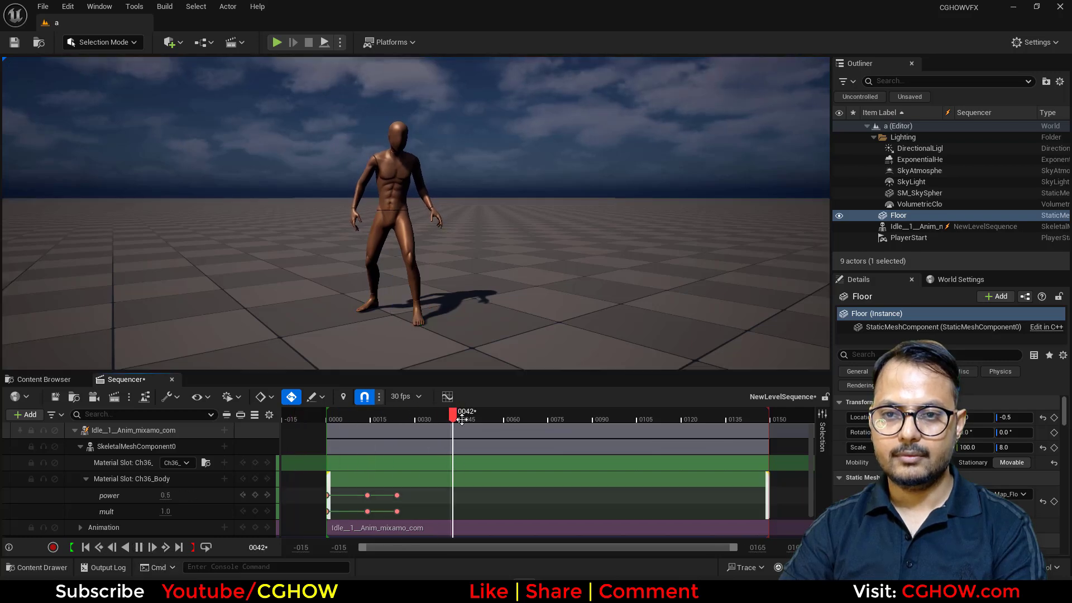
drag(349, 416, 316, 425)
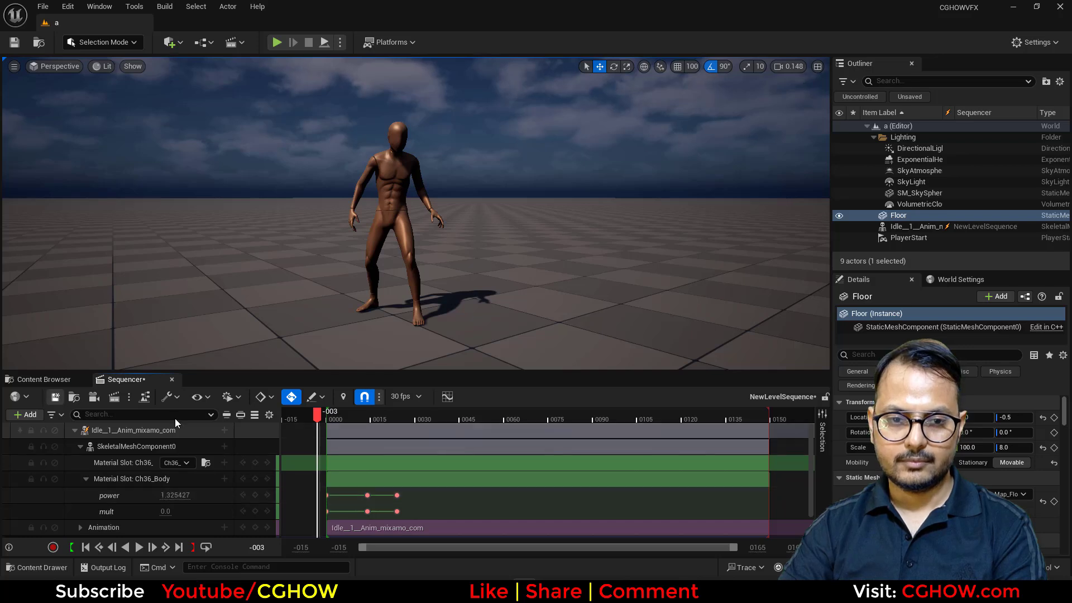
key(ctrl+s)
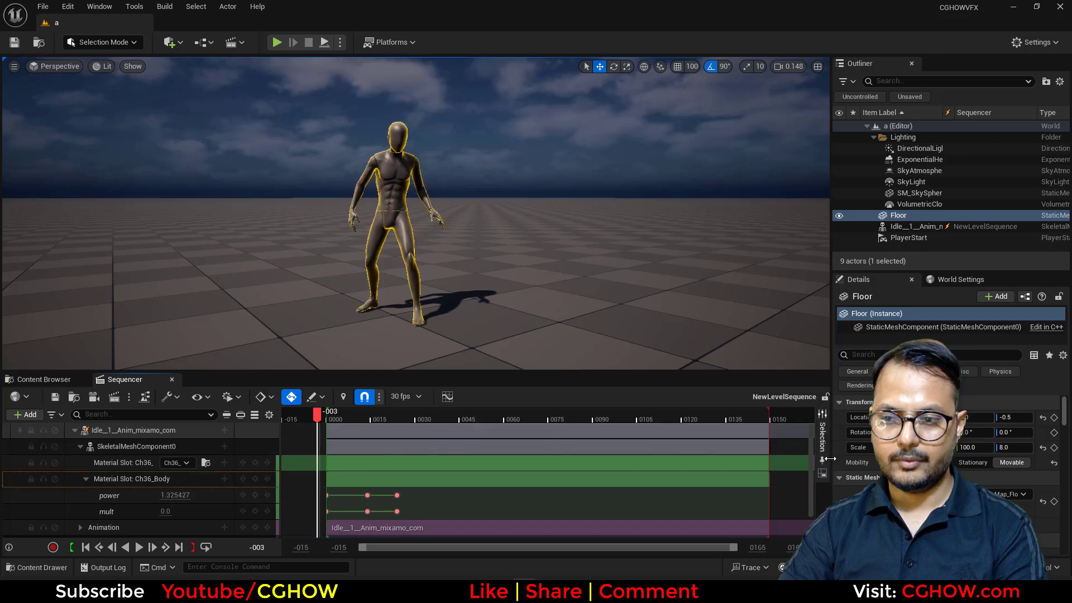
click(139, 548)
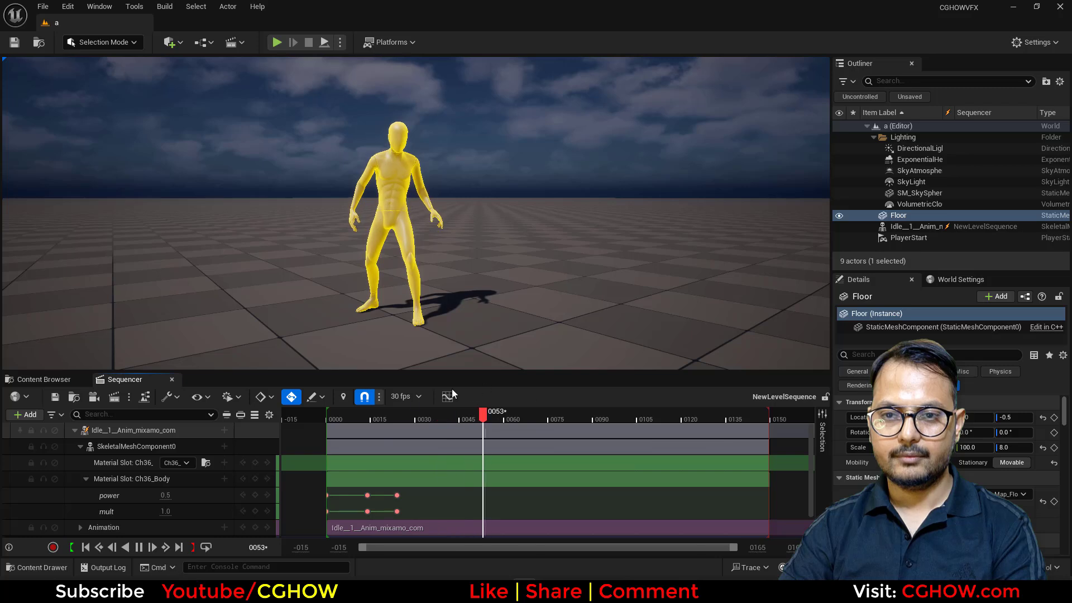
drag(366, 414, 390, 431)
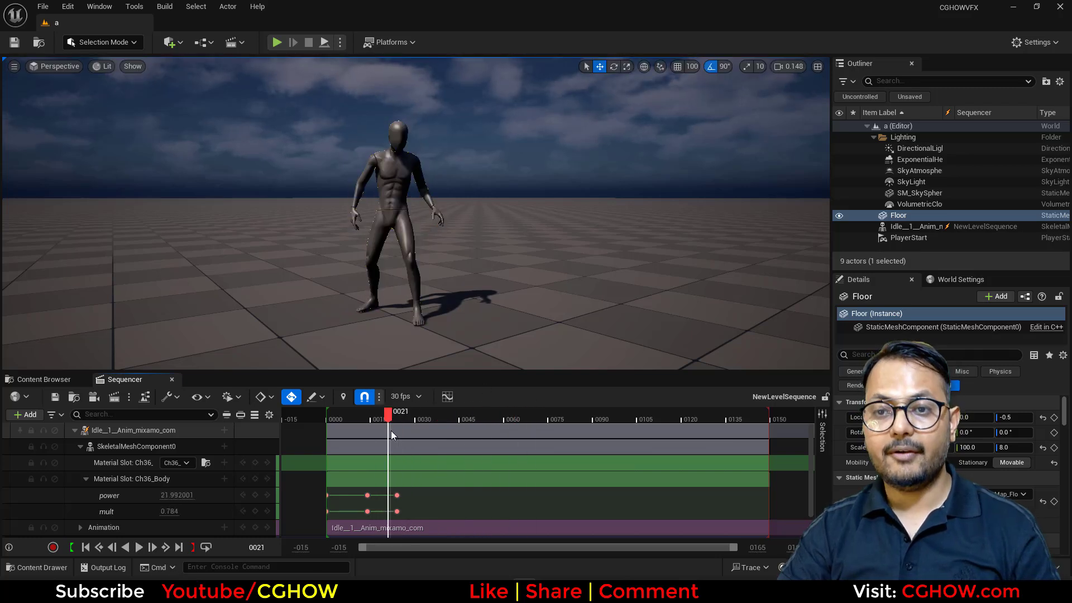
Create a material named M_radial in the Levelup folder and open it for editing
click(42, 380)
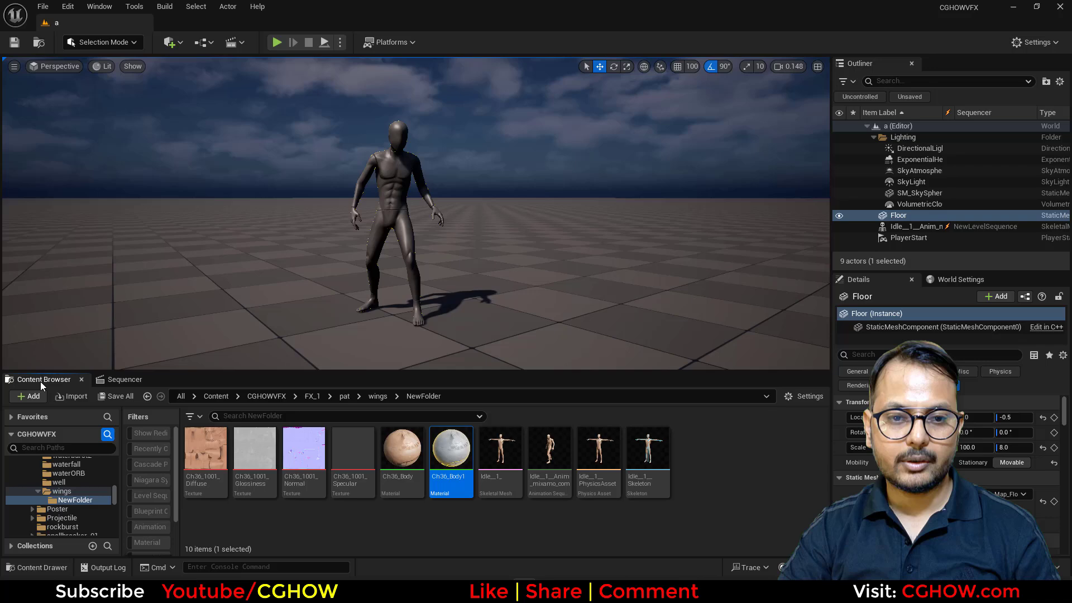
click(125, 380)
click(73, 398)
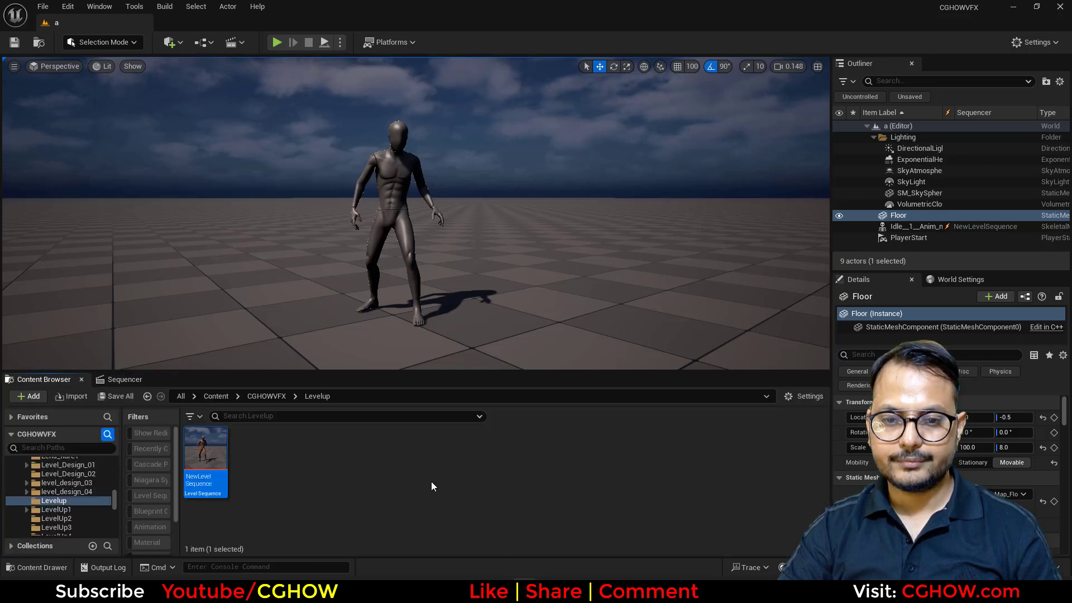
right_click(431, 481)
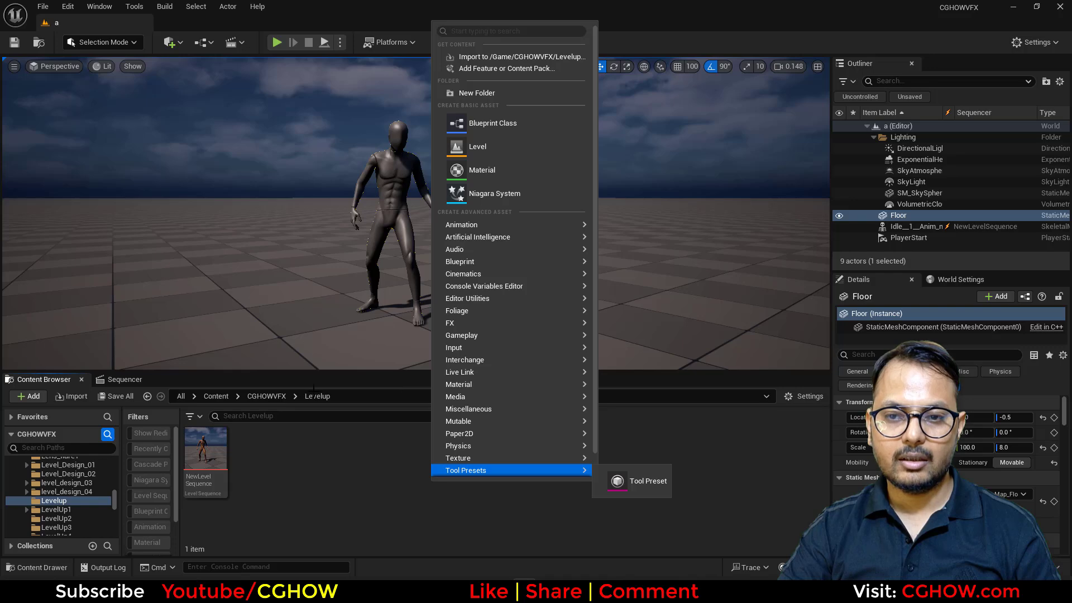
right_click(334, 481)
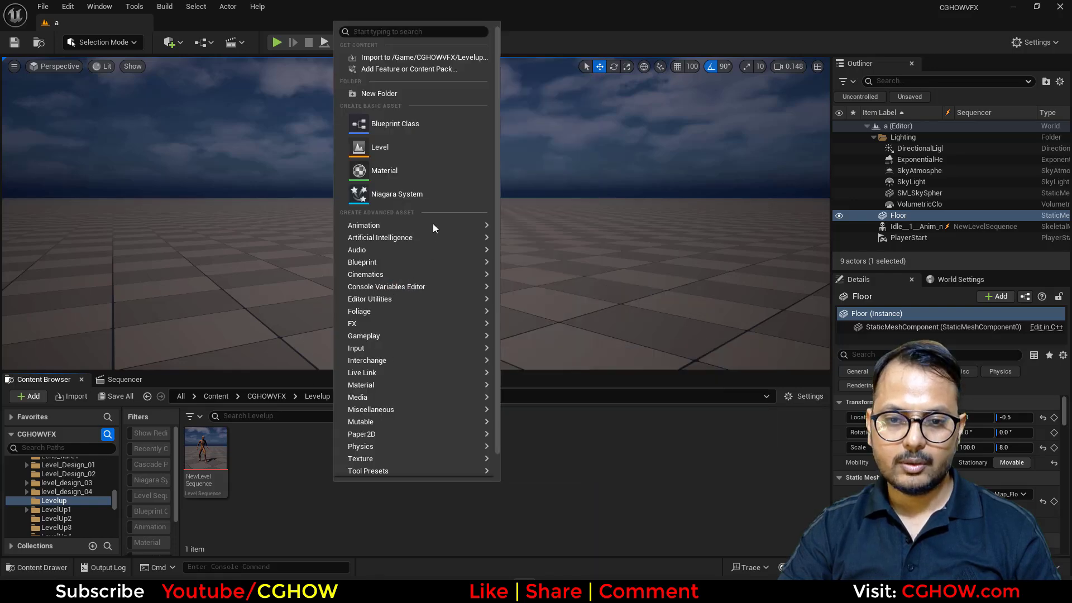
click(385, 170)
text(M_radial)
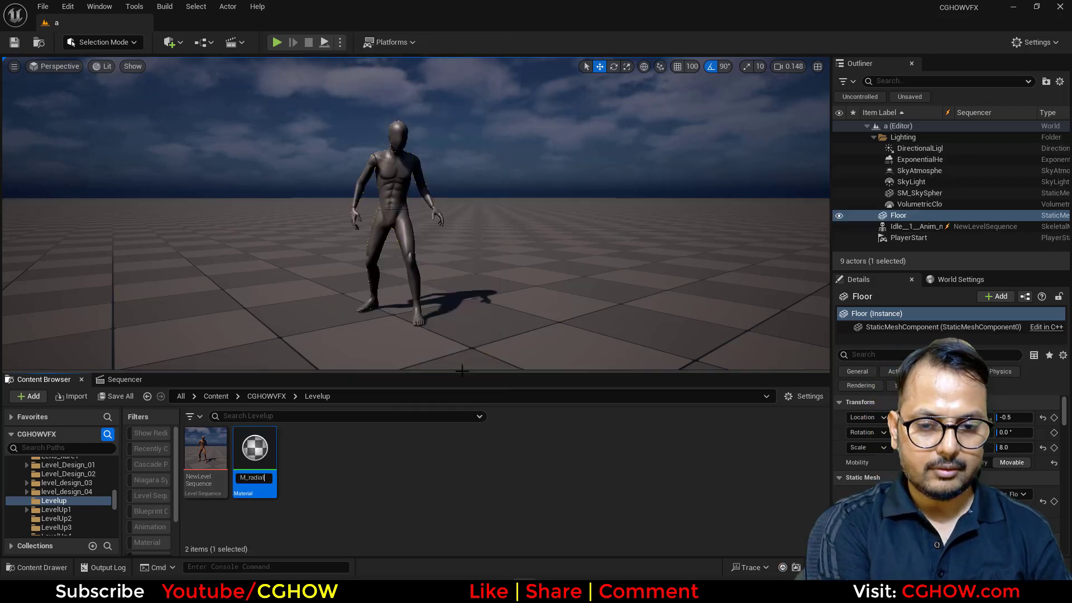
key(Return)
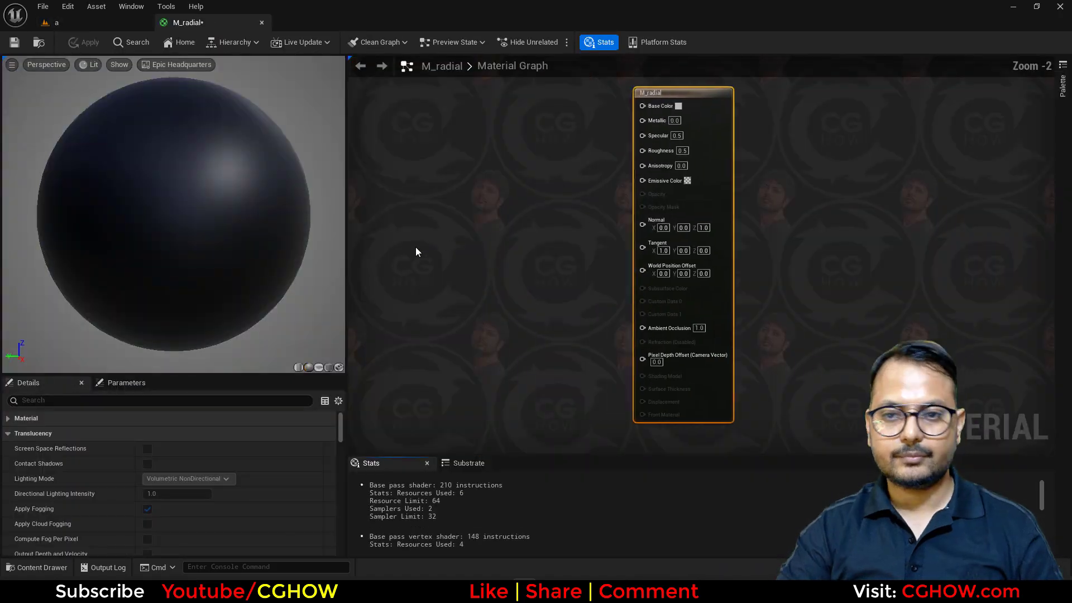
Show the material preview on a plane, add a RadialGradientExponential node and preview its output
click(318, 367)
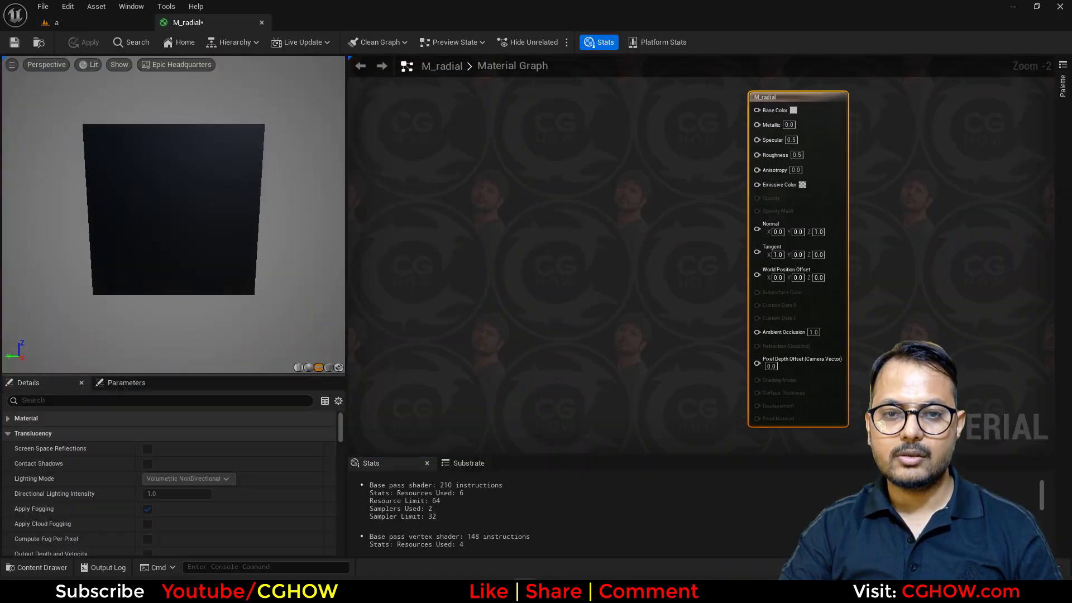
right_drag(503, 243, 563, 243)
right_click(522, 174)
text(radial)
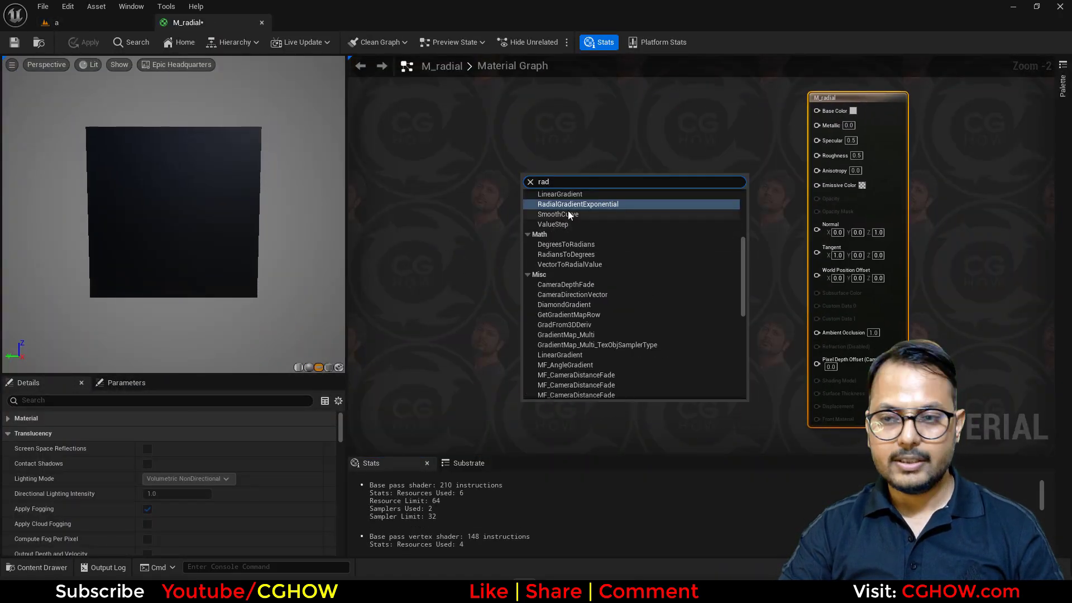
click(600, 207)
key(space)
drag(598, 212, 564, 190)
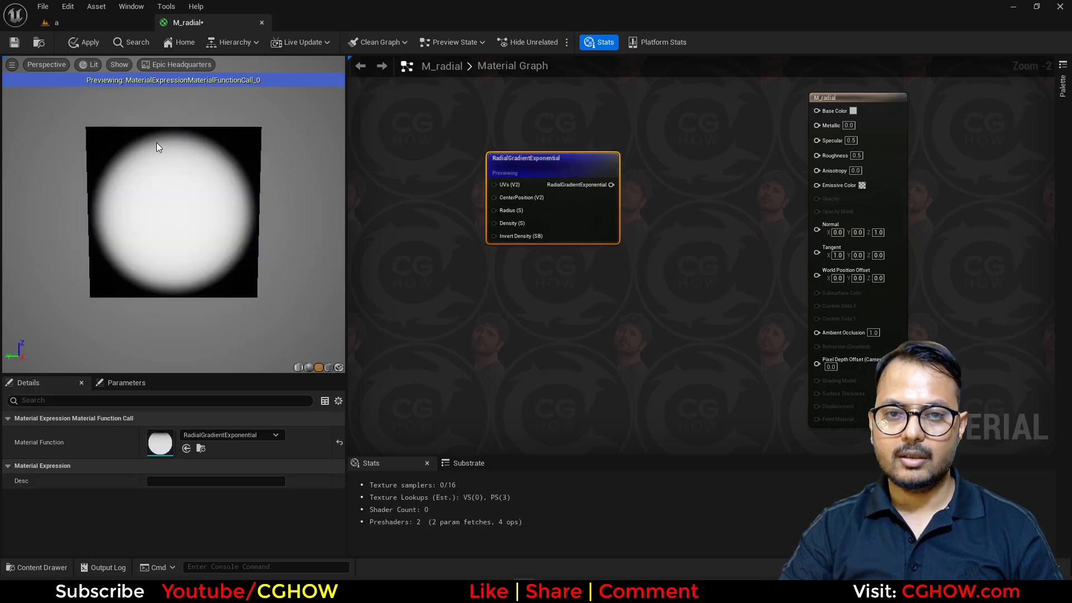
Add a TexCoord node below the radial gradient and multiply its output by 2
right_drag(606, 274, 637, 252)
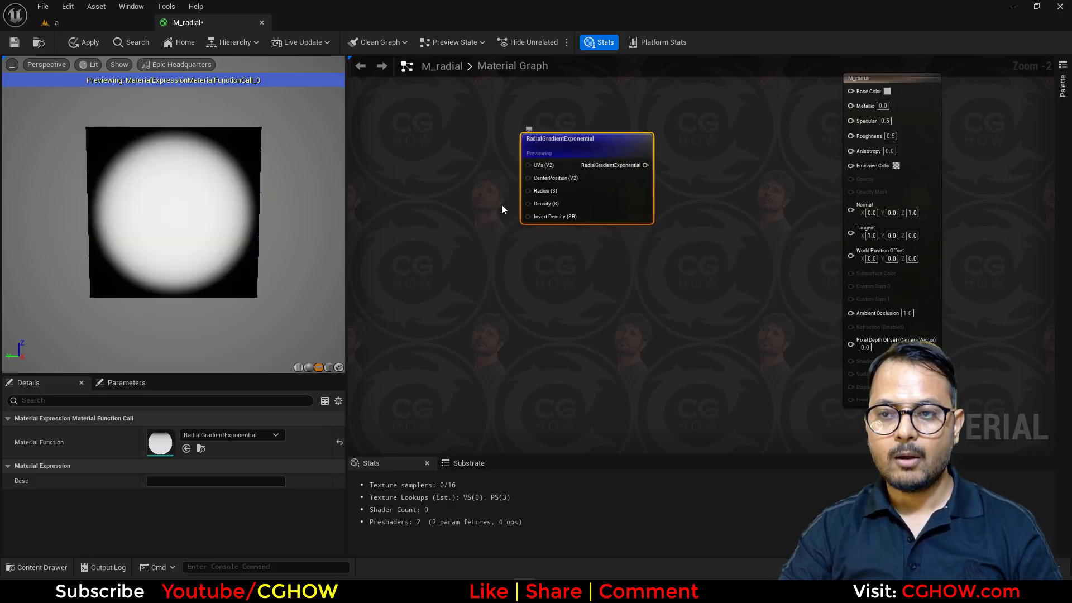
right_drag(554, 321, 548, 357)
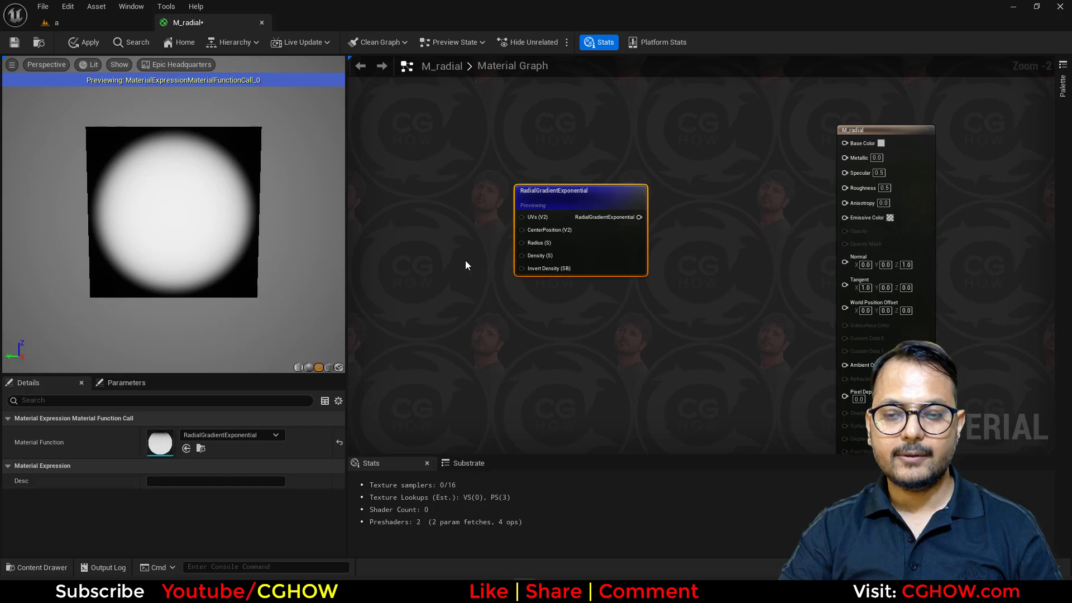
right_drag(456, 341, 486, 304)
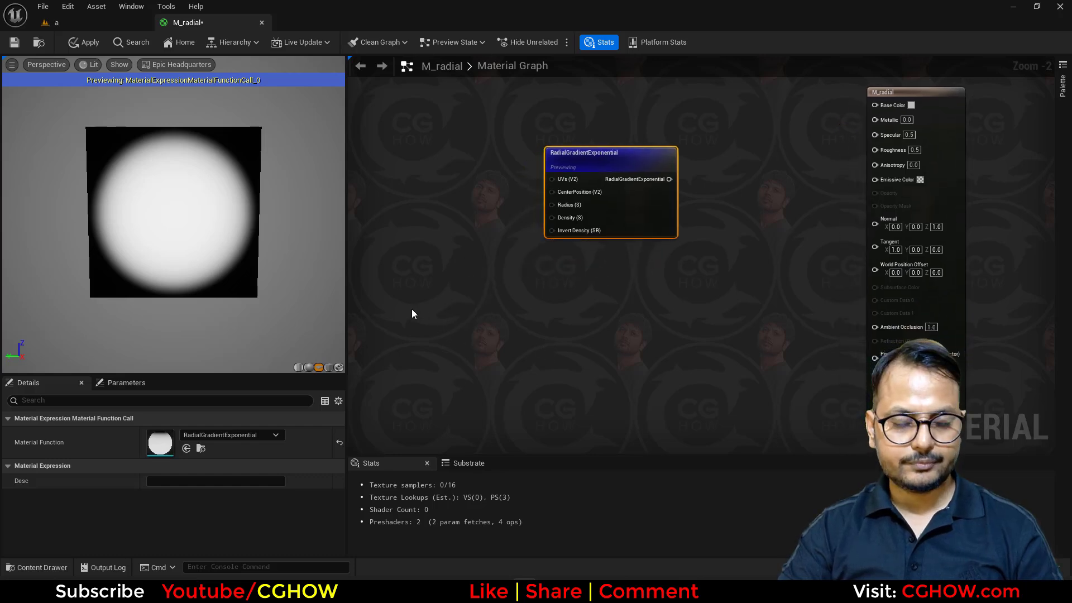
click(413, 306)
drag(481, 319, 579, 312)
click(505, 287)
key(m)
click(501, 304)
click(526, 337)
text(2)
key(Return)
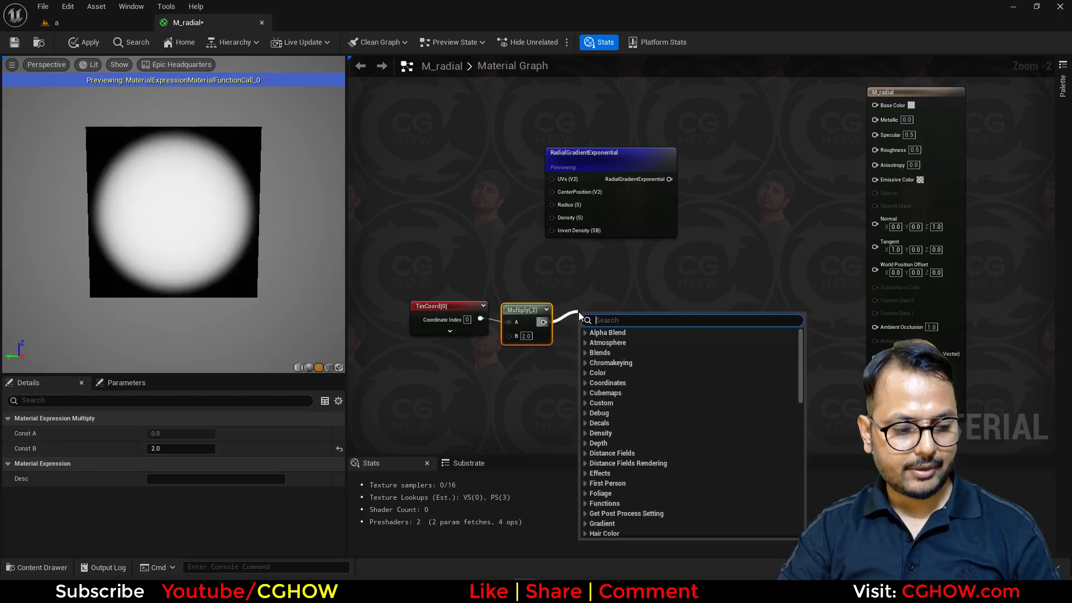
Subtract 1 from the Multiply output, and preview the TexCoord and Subtract nodes in turn
text(sub)
click(612, 344)
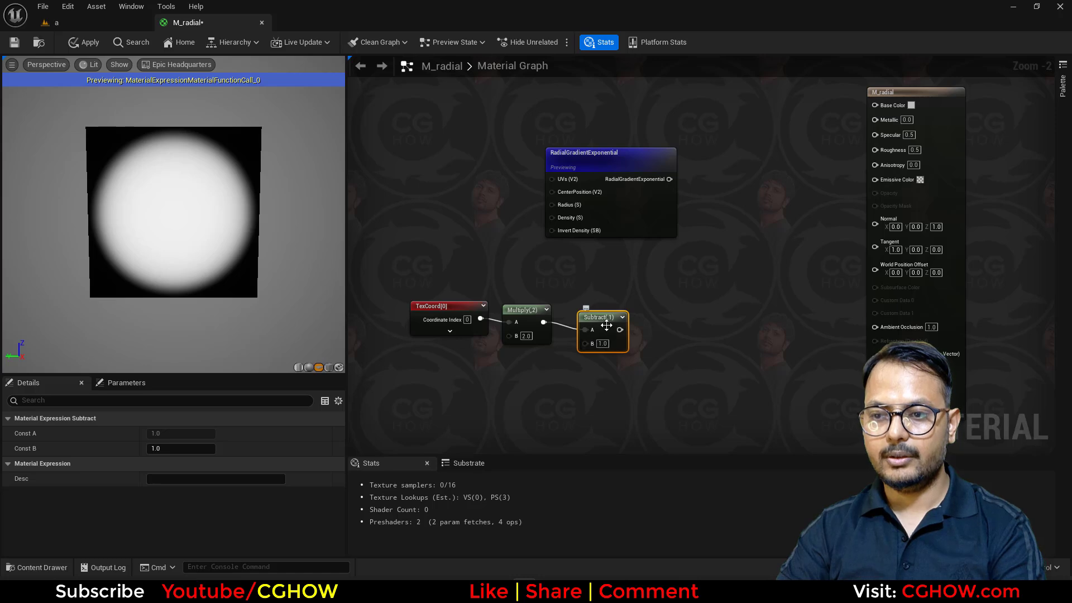
drag(607, 326, 594, 322)
click(462, 306)
key(space)
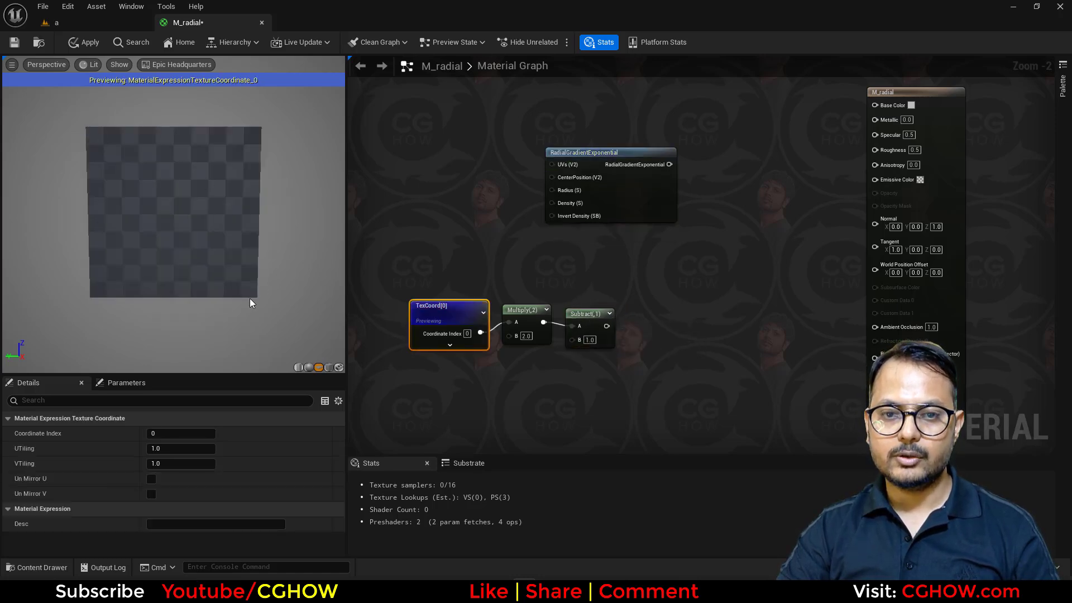
click(583, 340)
key(space)
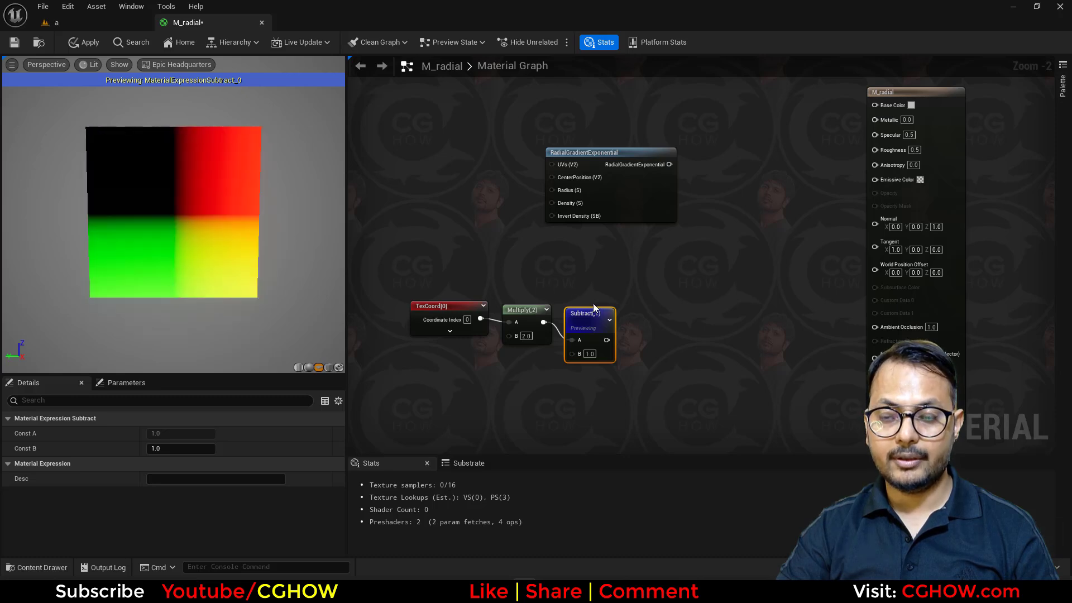
Feed the Subtract output into a Length node, preview it, and shift the texture coordinate node chain aside
drag(607, 339, 644, 320)
text(len)
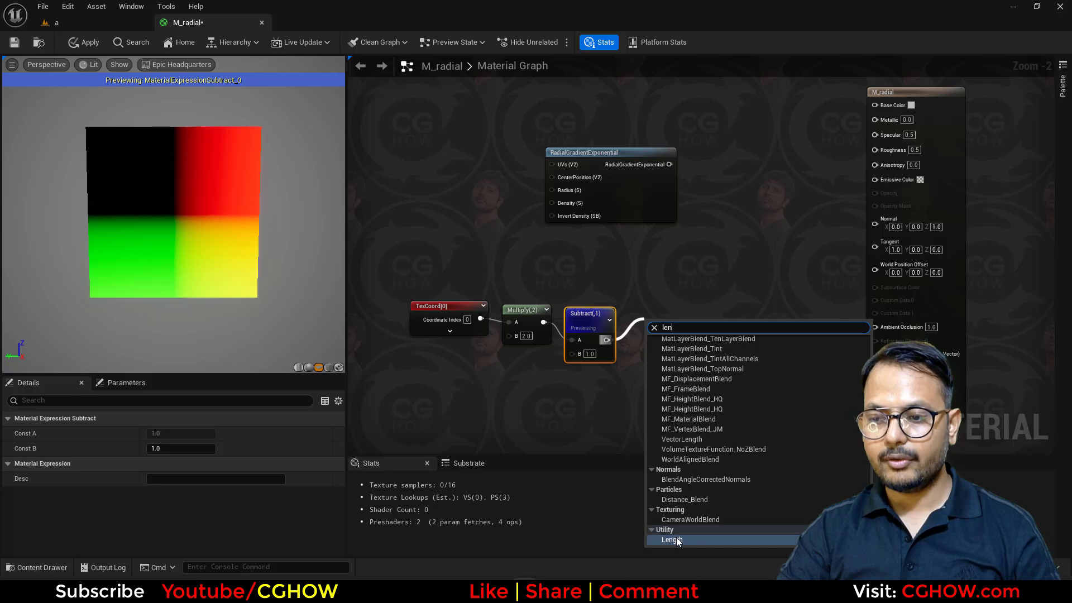
key(Return)
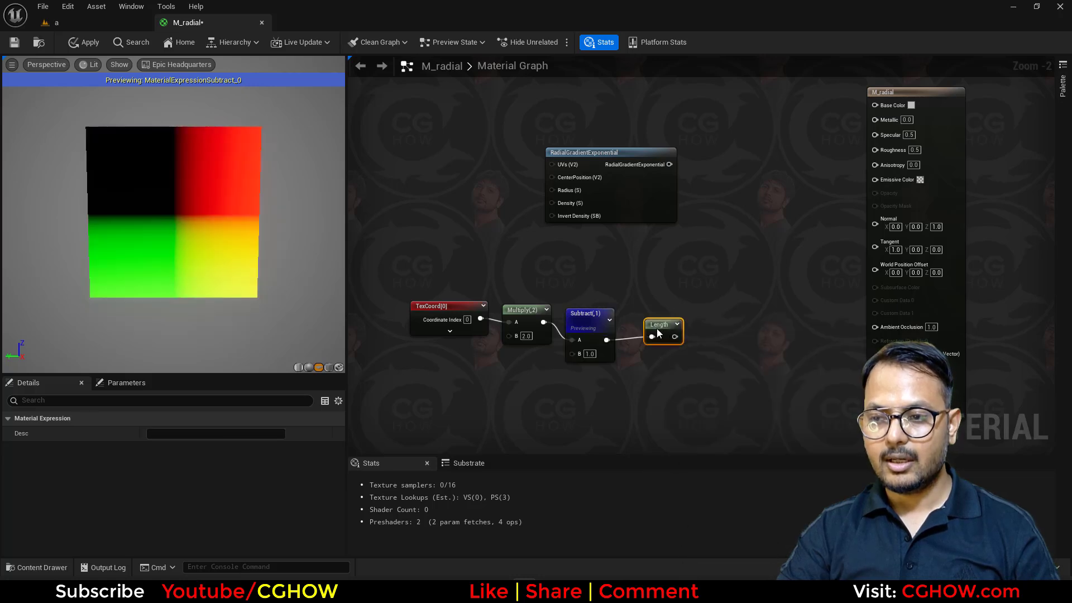
key(space)
drag(407, 249, 512, 340)
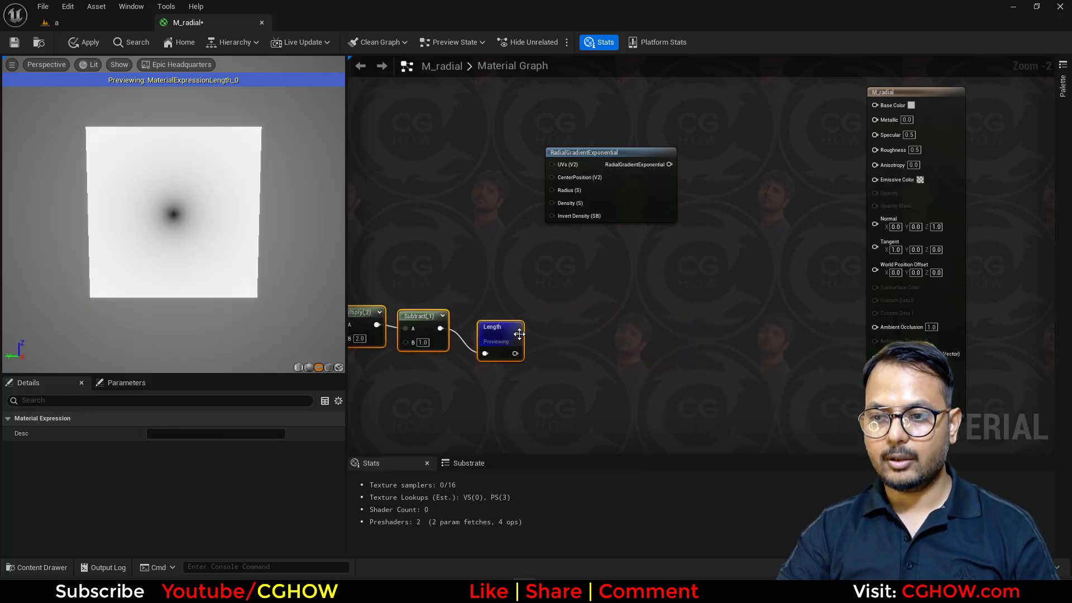
click(548, 311)
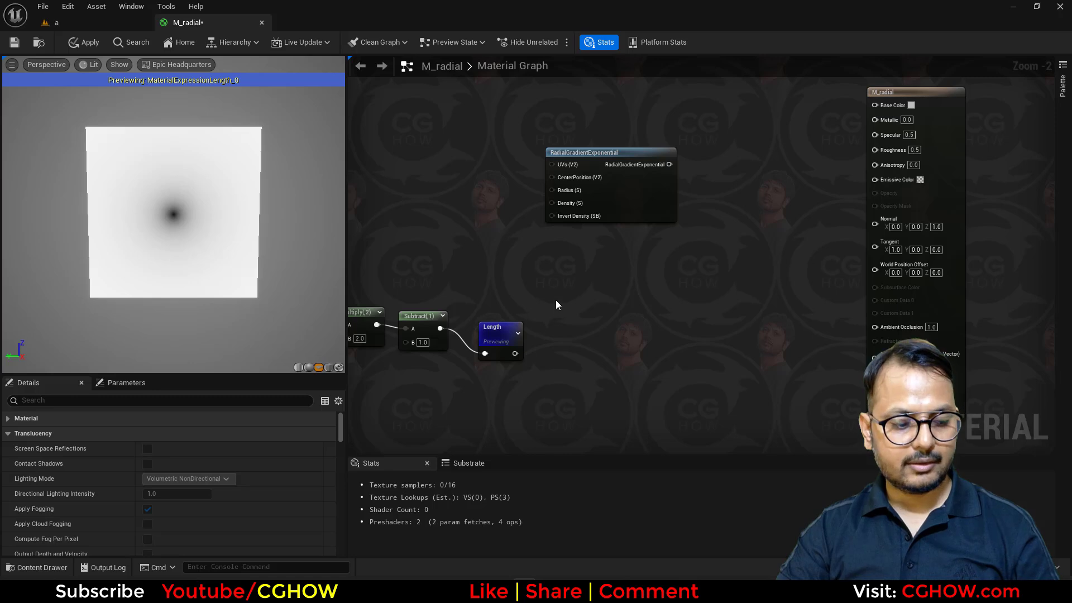
Divide 0.02 by the Length output, preview the Divide node and tidy the positions of both nodes
click(557, 302)
drag(515, 353, 571, 331)
click(583, 318)
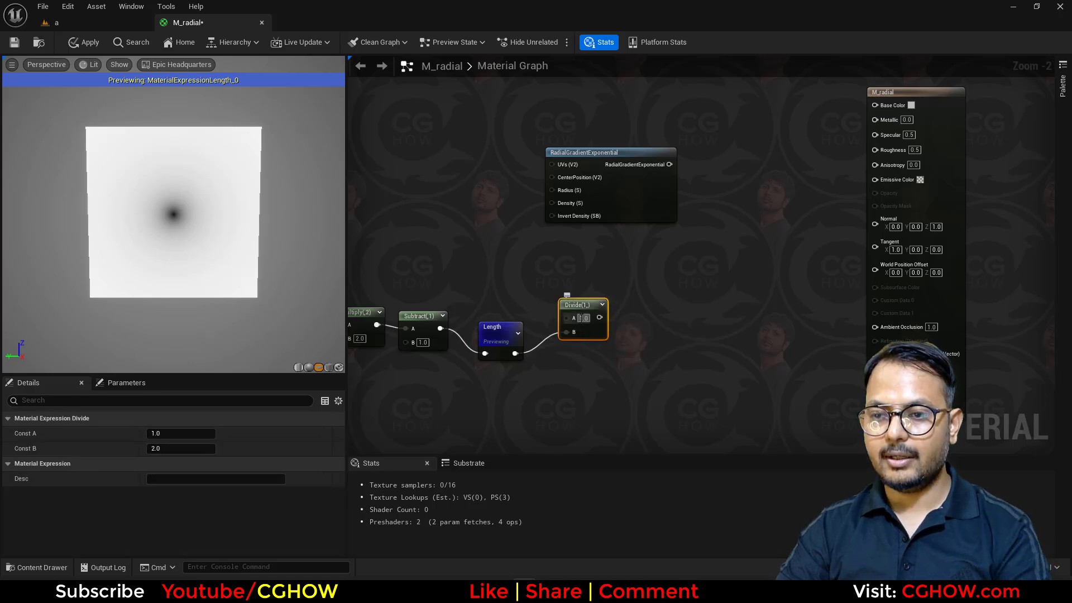
text(0.02)
click(579, 308)
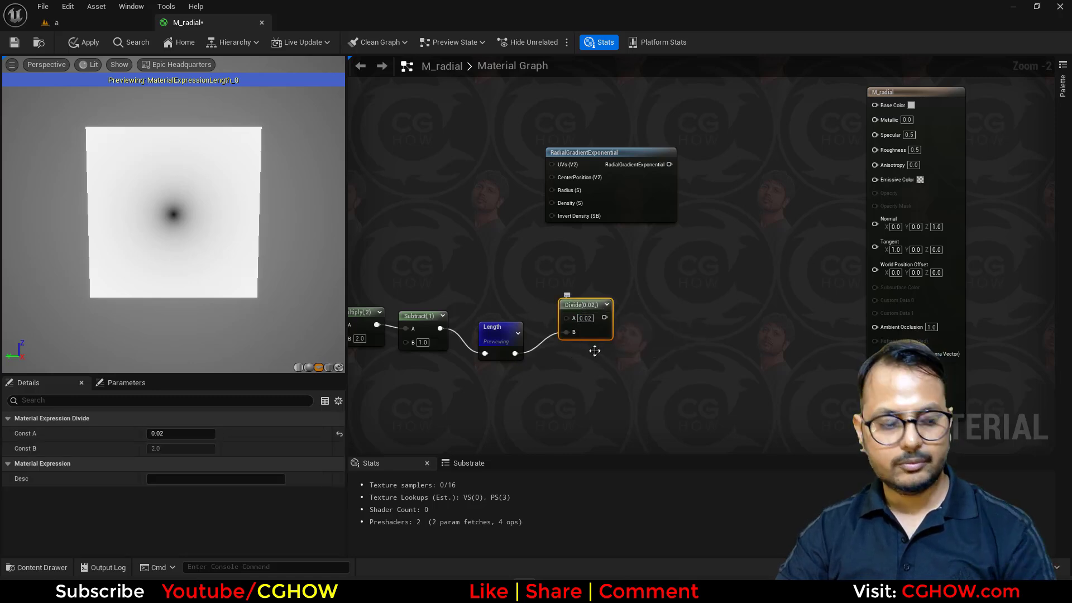
key(space)
drag(498, 332, 478, 317)
drag(566, 314, 539, 303)
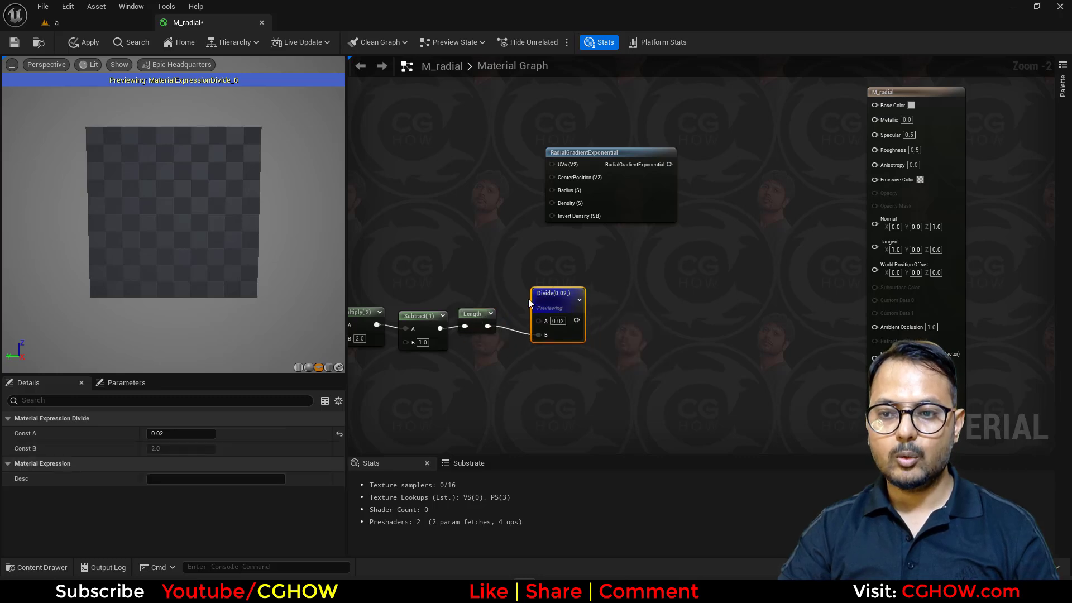
Multiply the RadialGradientExponential output by the Divide output and preview the combined glow
right_drag(517, 280, 515, 316)
drag(620, 241, 538, 240)
click(613, 304)
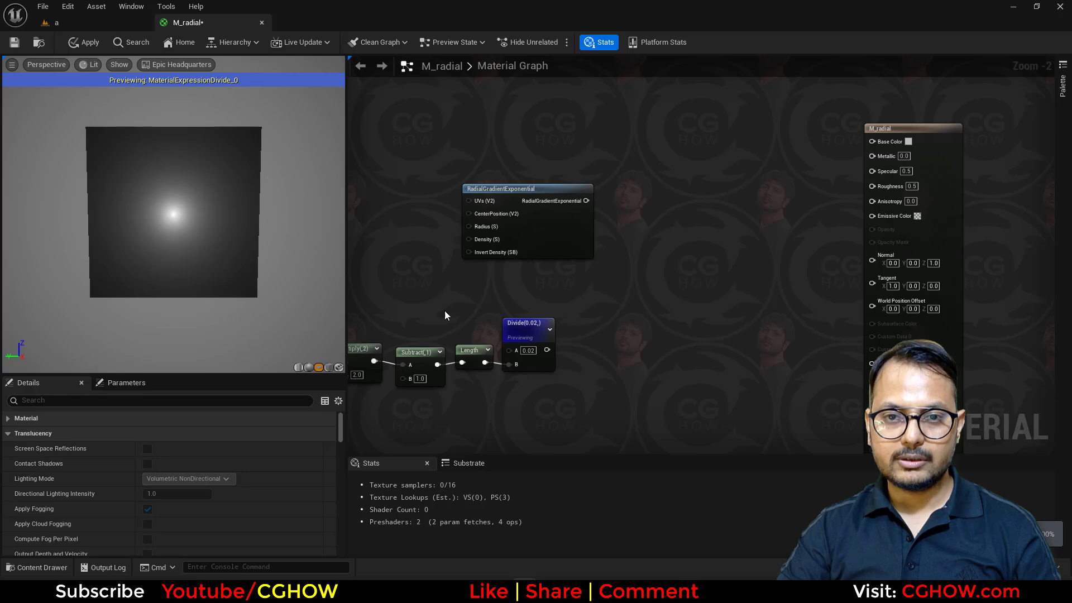
click(595, 288)
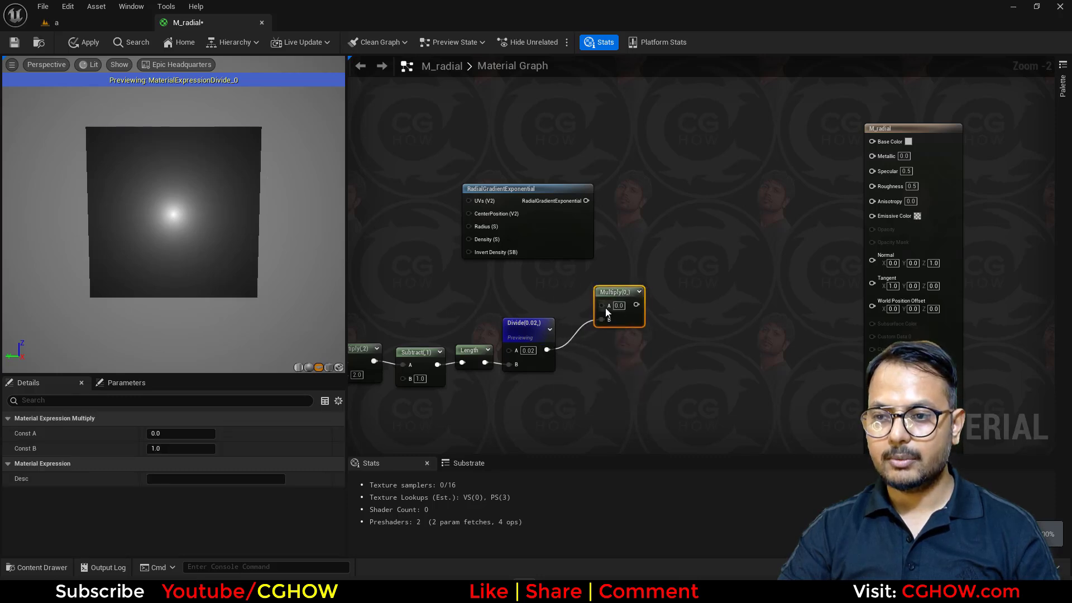
drag(581, 207, 586, 201)
key(space)
drag(622, 301, 670, 311)
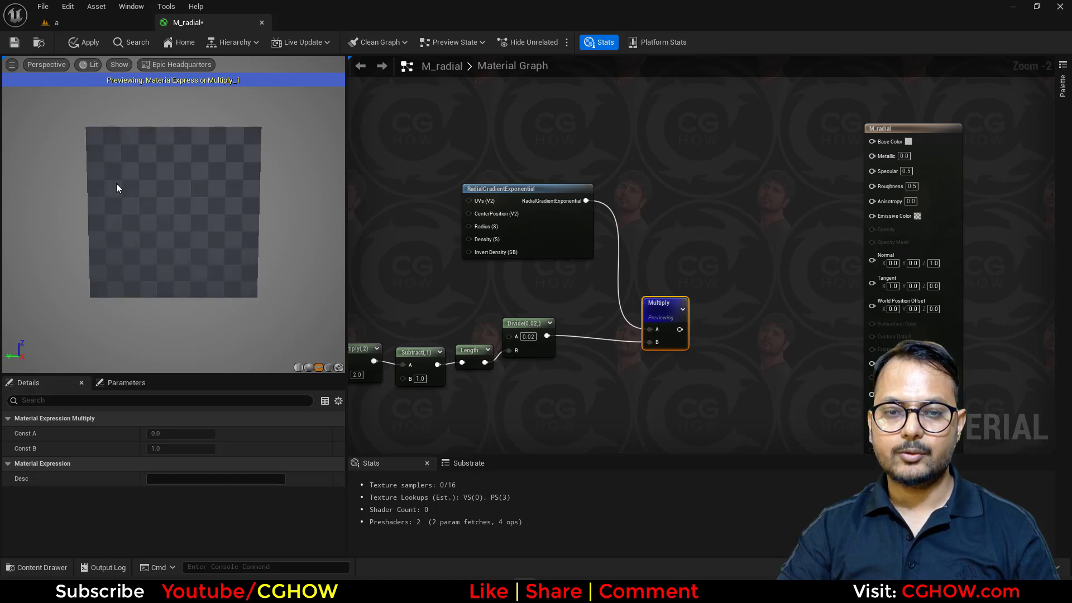
Add a Particle Color node to the material graph and connect its RGB output to Emissive Color
right_drag(682, 212, 682, 262)
right_click(644, 169)
text(par)
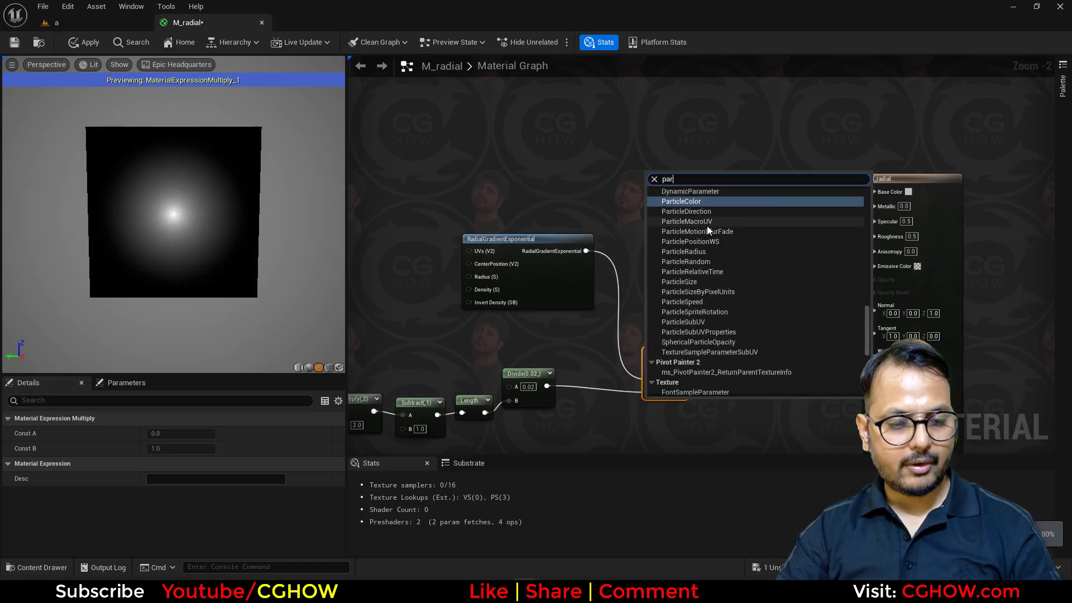
click(688, 203)
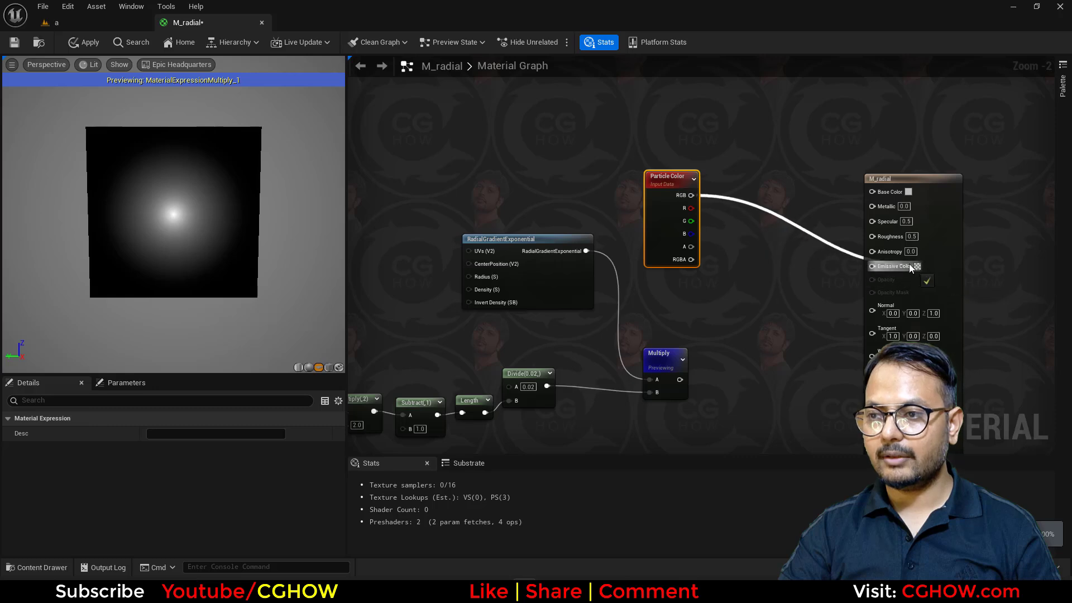
drag(910, 264, 905, 266)
Set the M_radial material to Translucent blend mode with the Unlit shading model and make it two-sided
right_drag(722, 314, 604, 289)
click(831, 206)
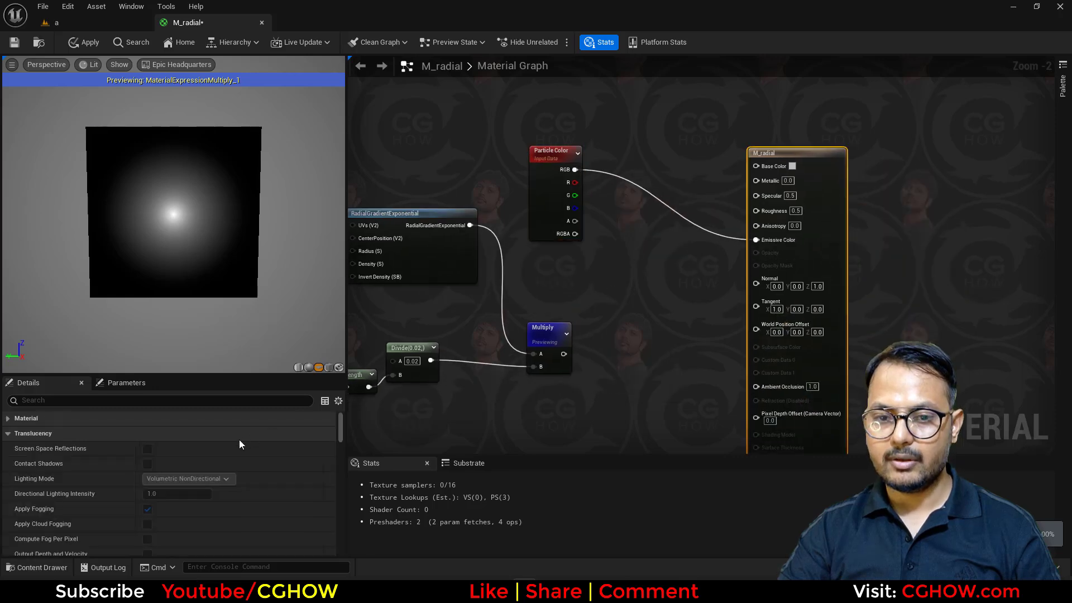
click(10, 419)
click(177, 449)
click(168, 481)
click(184, 464)
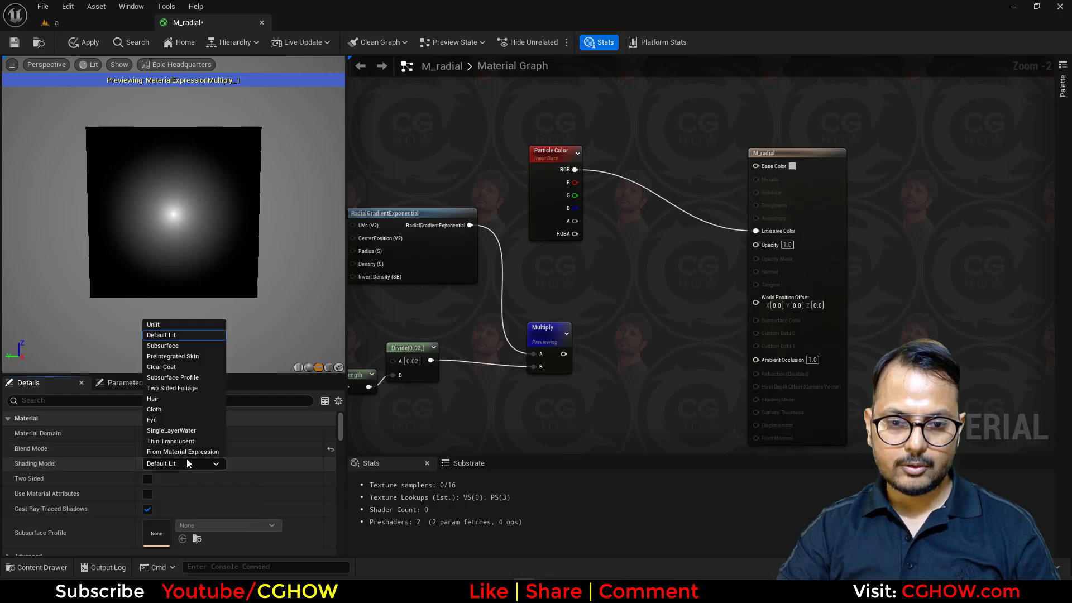
click(165, 325)
click(147, 479)
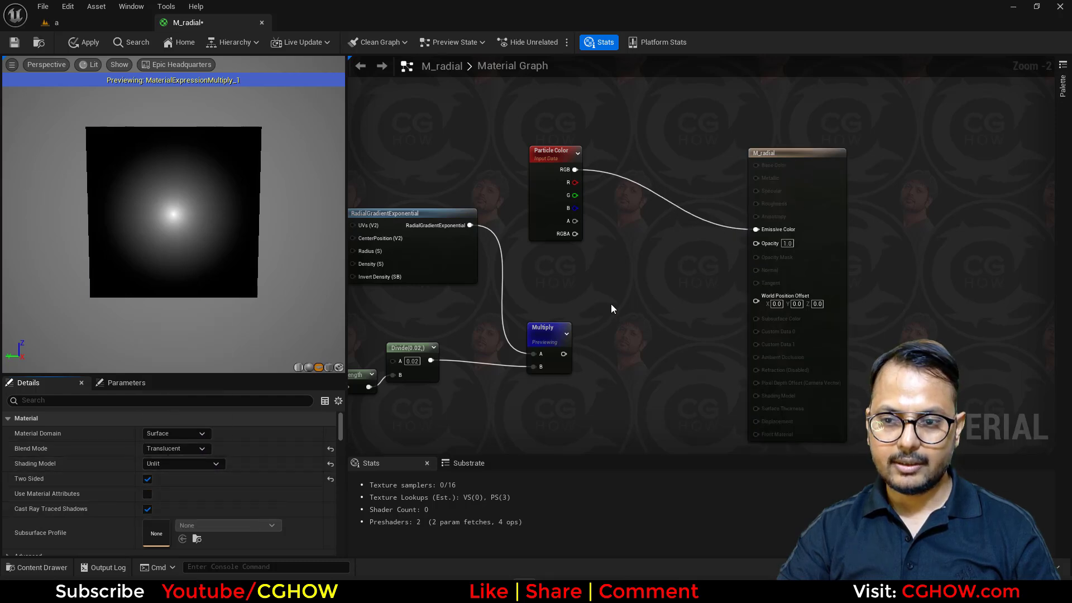
Multiply the Particle Color alpha by the combined glow, feed the result into Opacity, and save the material
click(608, 303)
drag(619, 314, 575, 221)
drag(643, 313, 756, 244)
right_drag(545, 339, 650, 320)
click(16, 42)
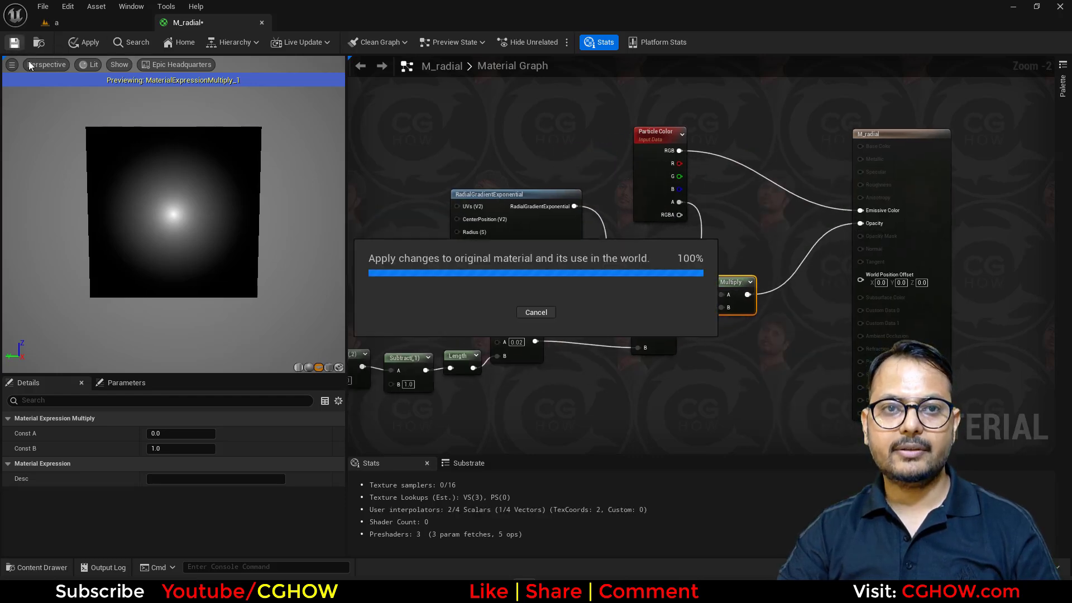
Create an empty Niagara System in the Levelup folder, name it NS_levelup and open it
click(96, 26)
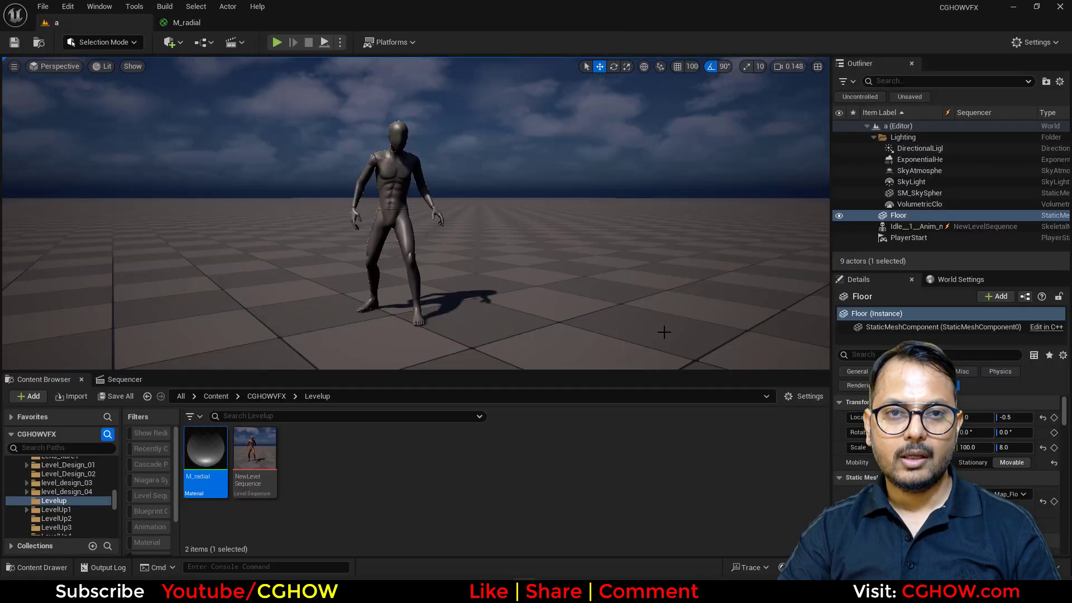
right_click(426, 480)
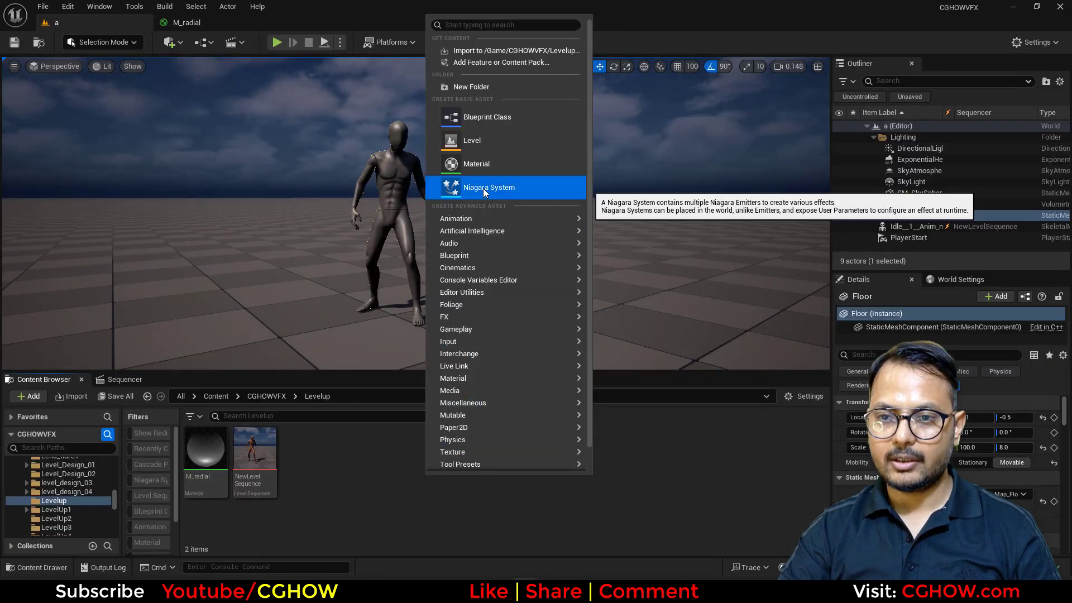
key(Escape)
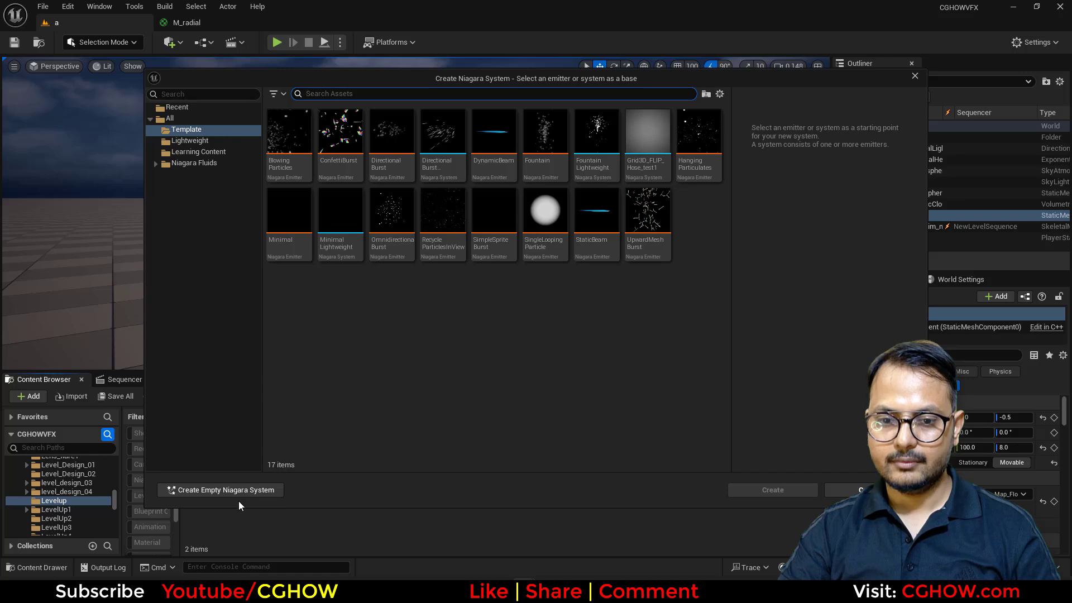
click(239, 495)
text(NS)
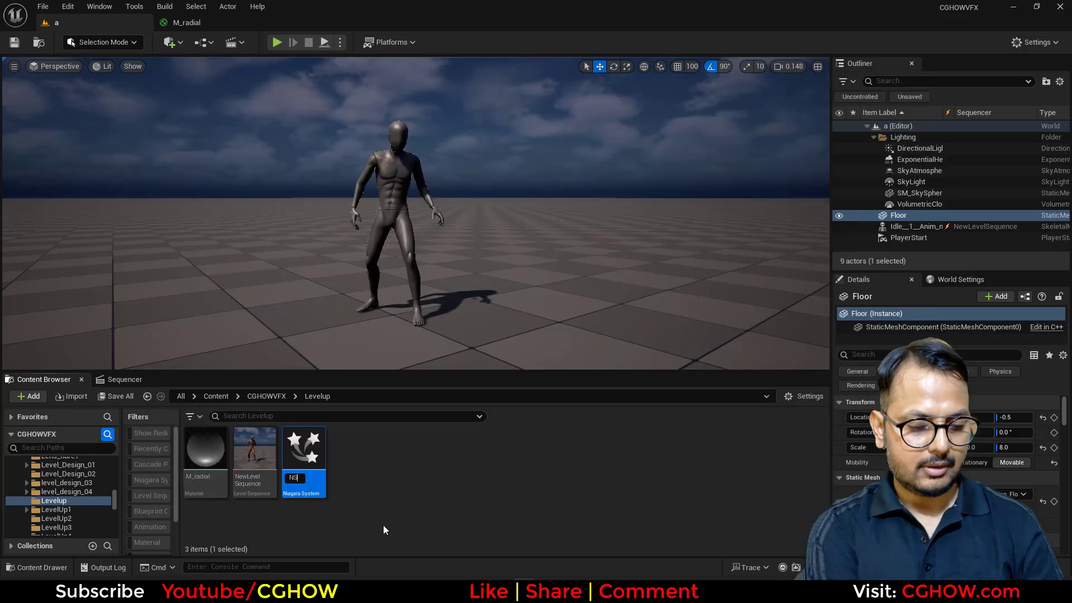
text(_levelup)
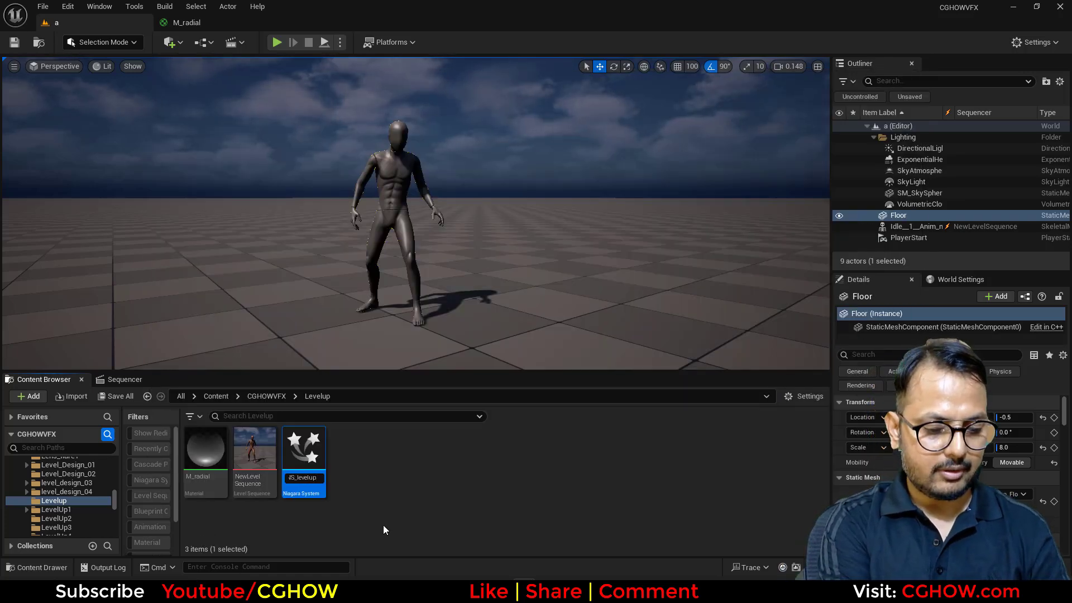
key(Return)
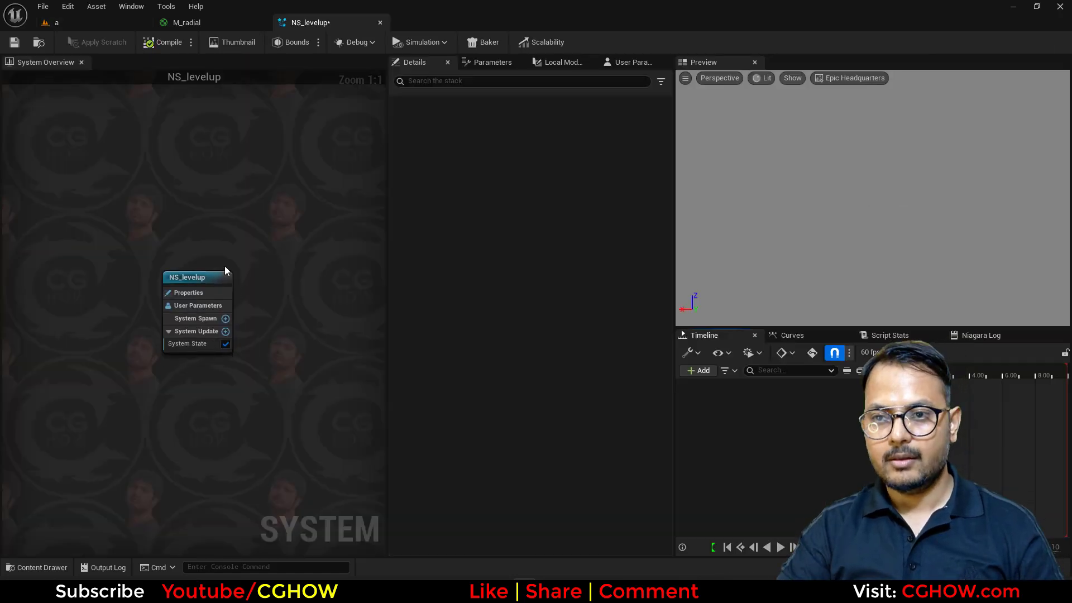
Add a minimal emitter to NS_levelup and place it beside the system node
right_click(219, 211)
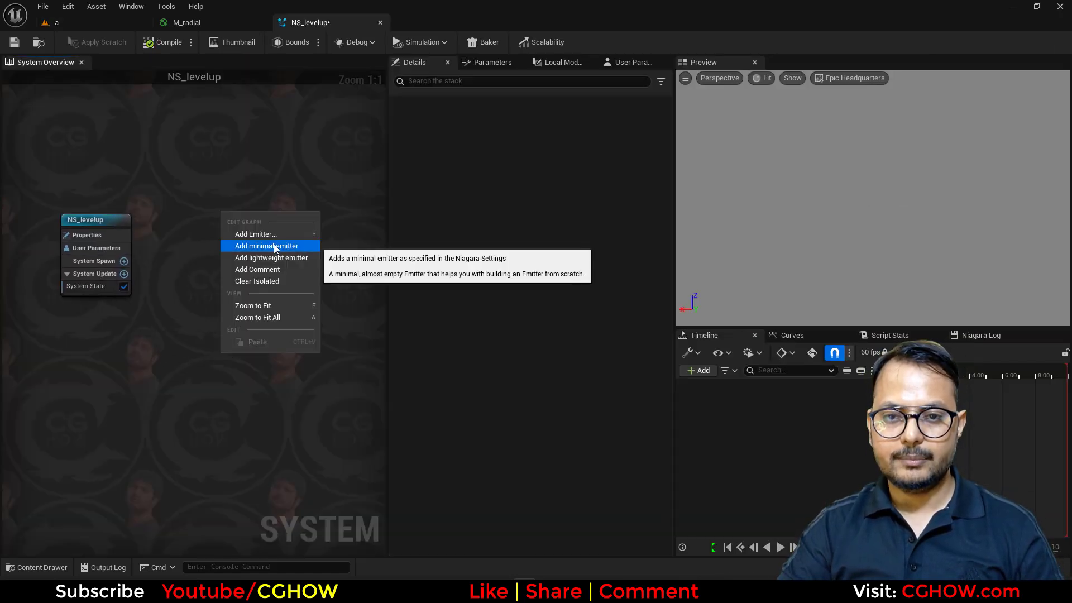
click(274, 244)
scroll(162, 423, down, 2)
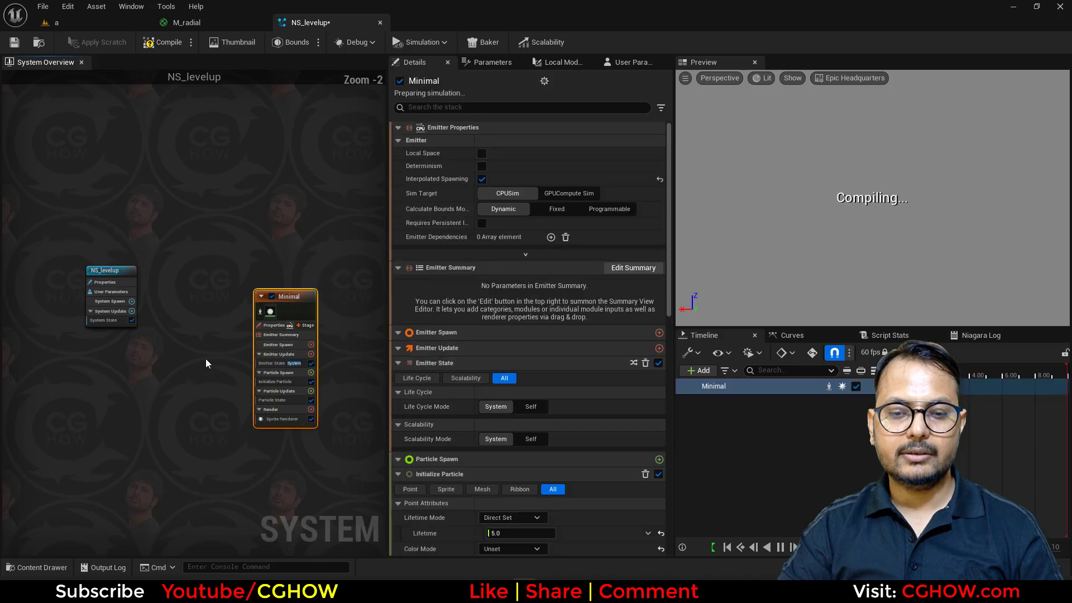
scroll(223, 363, up, 2)
right_drag(223, 371, 179, 344)
drag(274, 263, 176, 205)
double_click(175, 205)
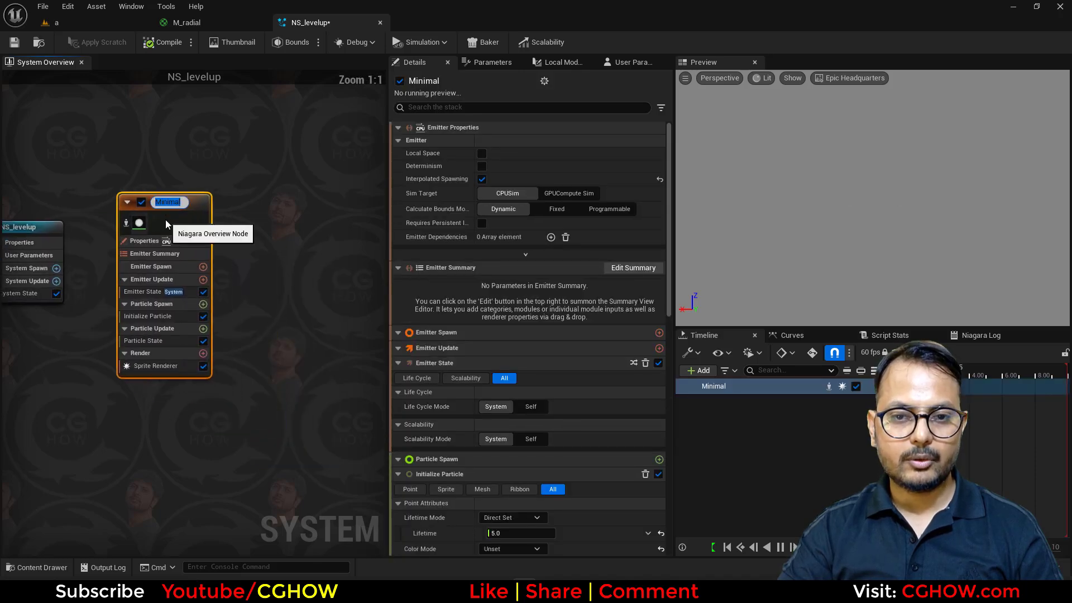
click(223, 203)
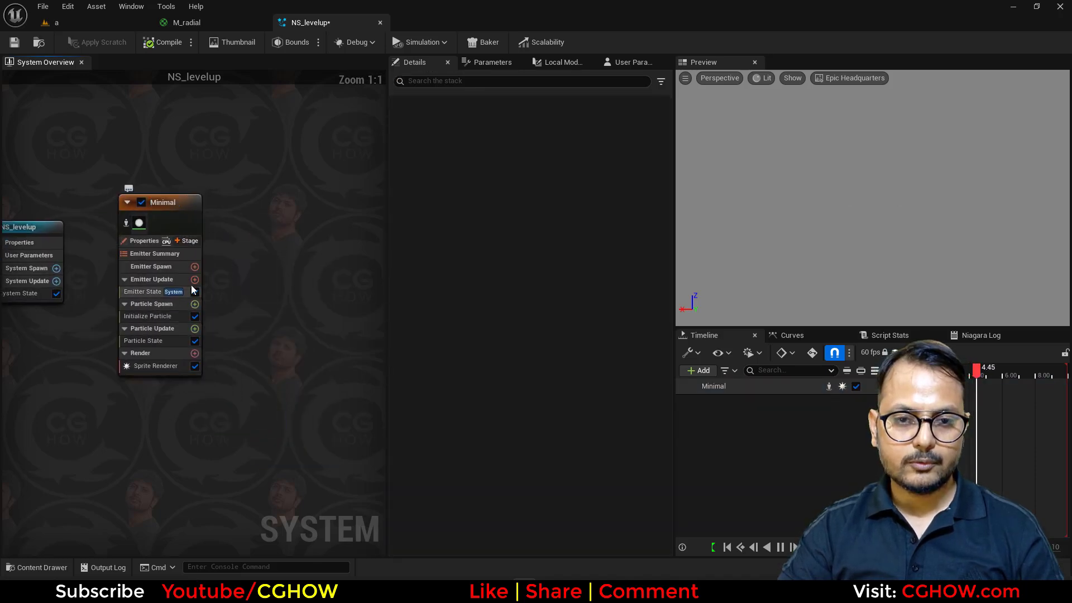
Add Spawn Burst Instantaneous to the emitter update, and set the emitter's life cycle mode to Self with loop behavior Once
click(193, 303)
click(257, 379)
click(168, 292)
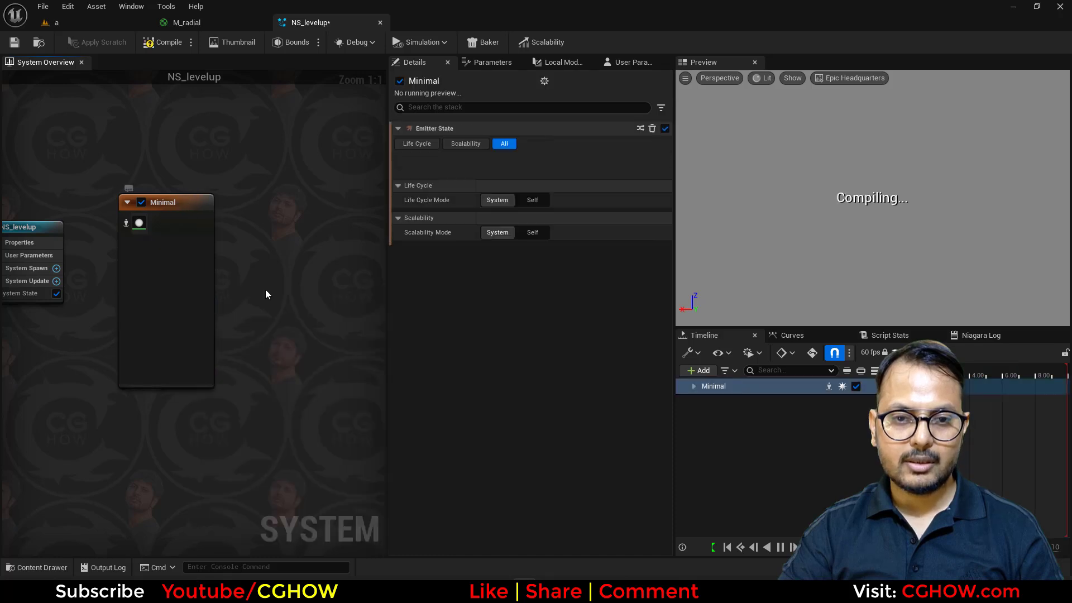
click(532, 173)
click(532, 204)
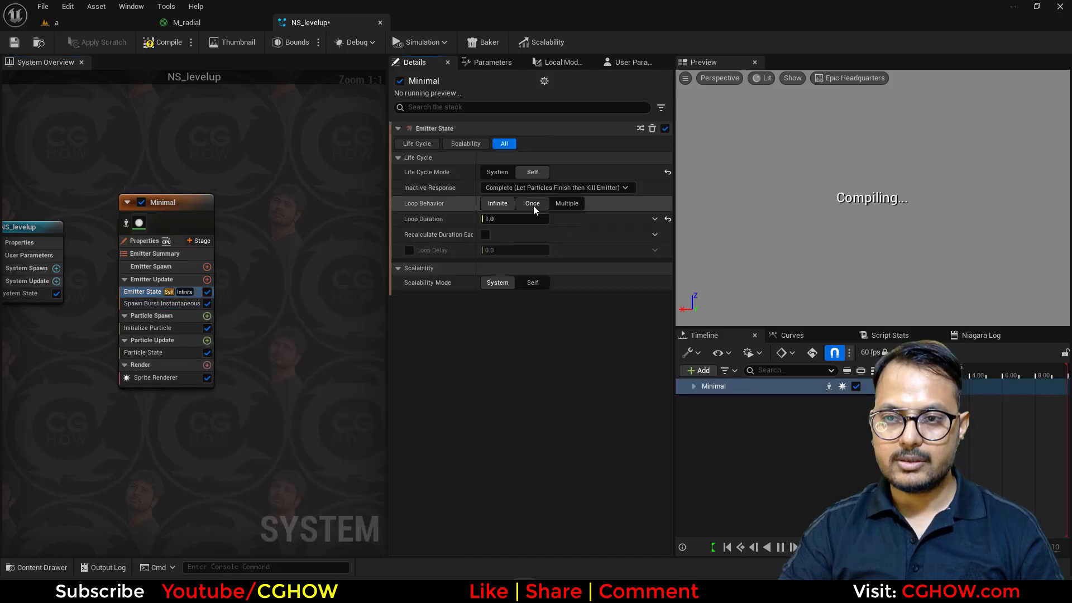
click(257, 288)
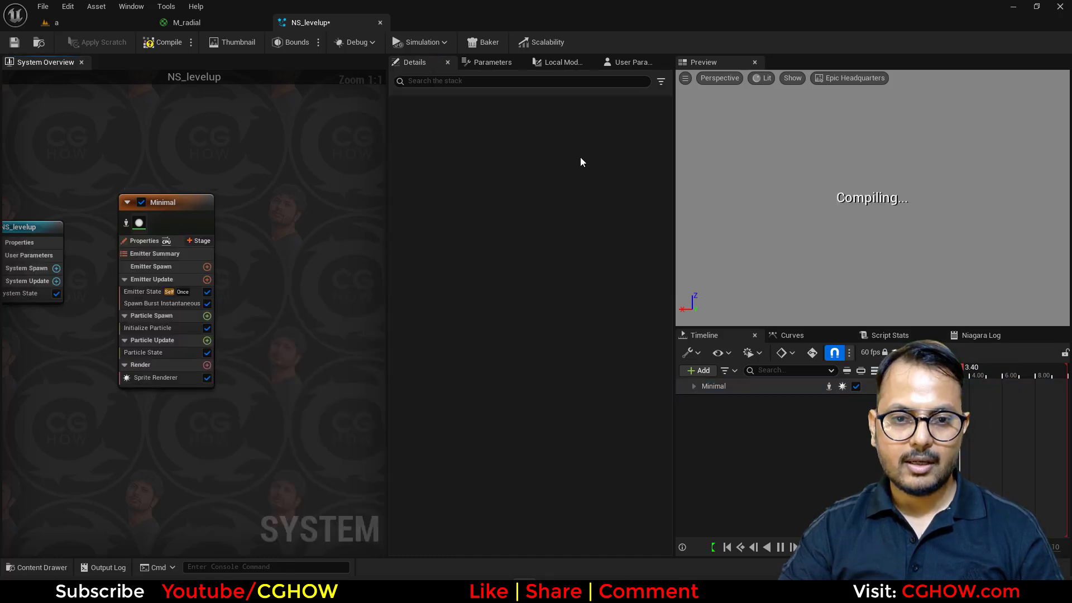
Set the particle lifetime to 4 in Initialize Particle
click(160, 328)
text(4)
key(Return)
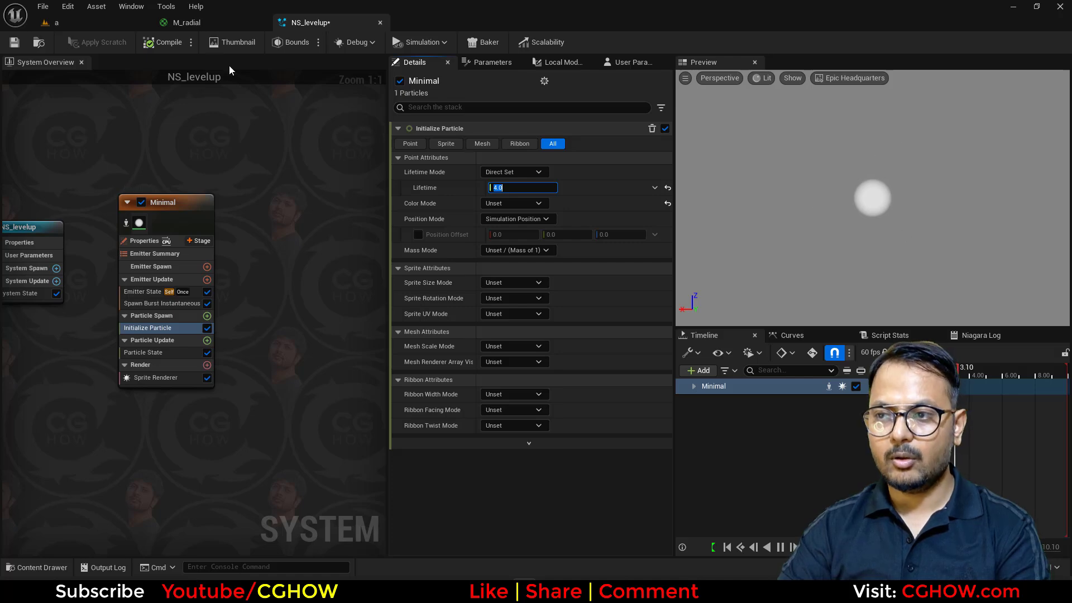
Assign the M_radial material to the emitter's Sprite Renderer
click(186, 22)
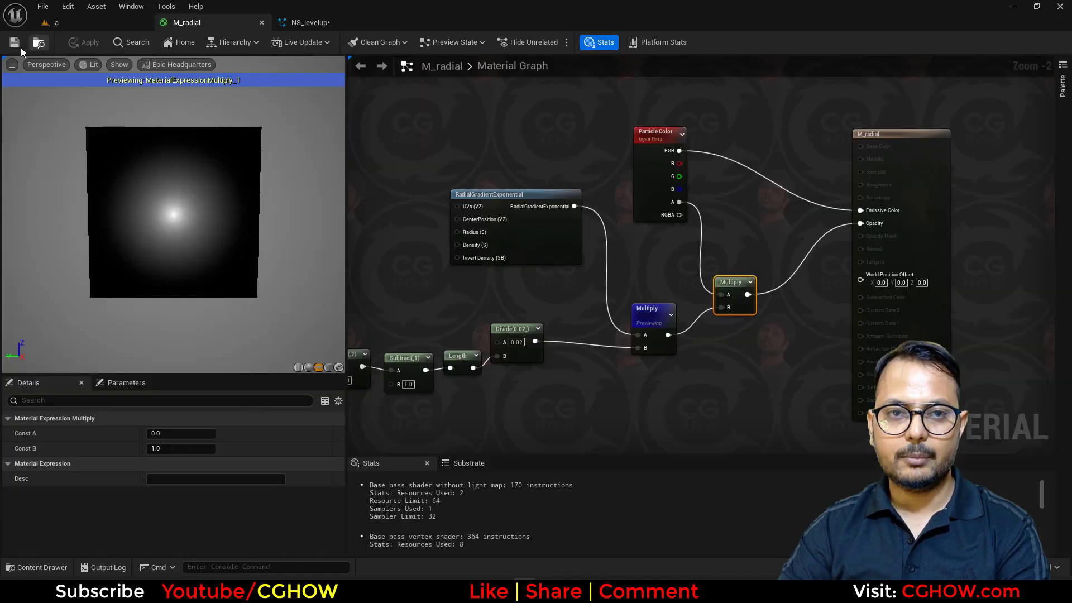
click(56, 22)
click(310, 22)
click(151, 379)
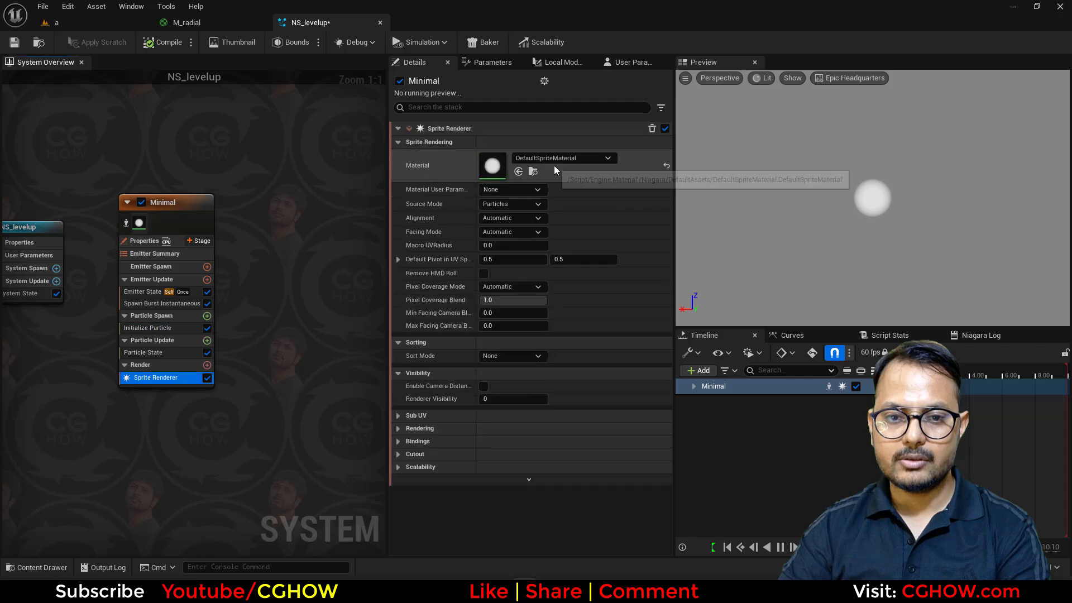
click(519, 171)
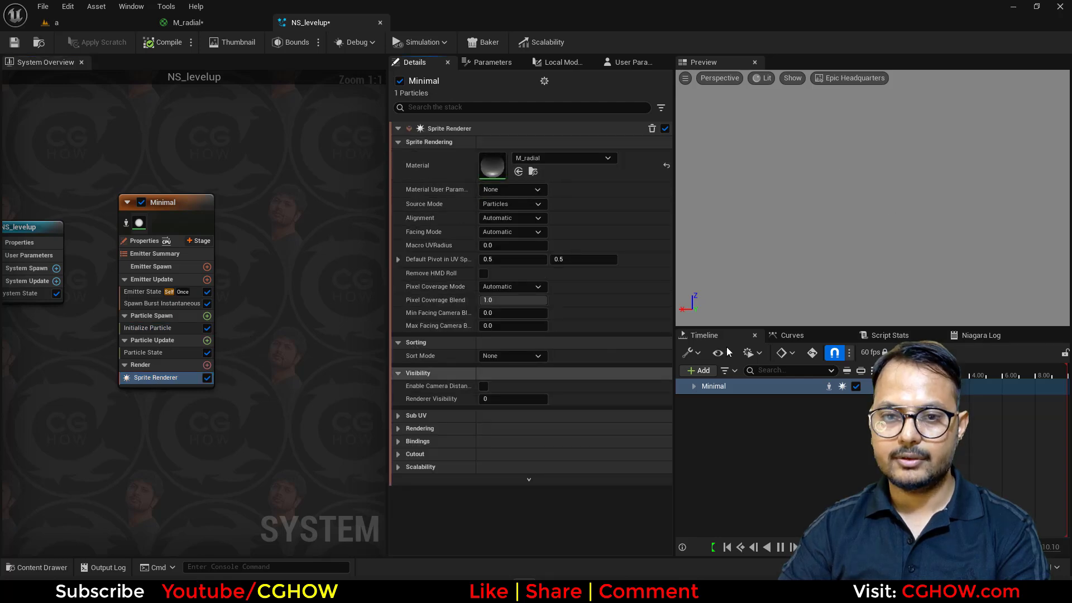
Set the sprite size mode to Uniform with a sprite size of 100 in Initialize Particle
click(148, 328)
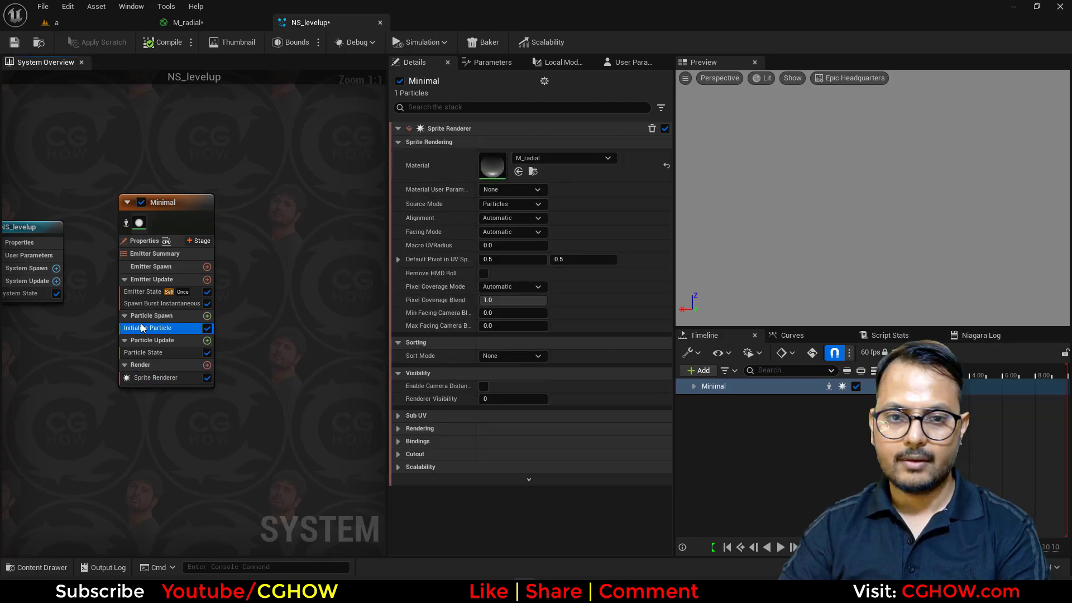
click(506, 283)
click(515, 311)
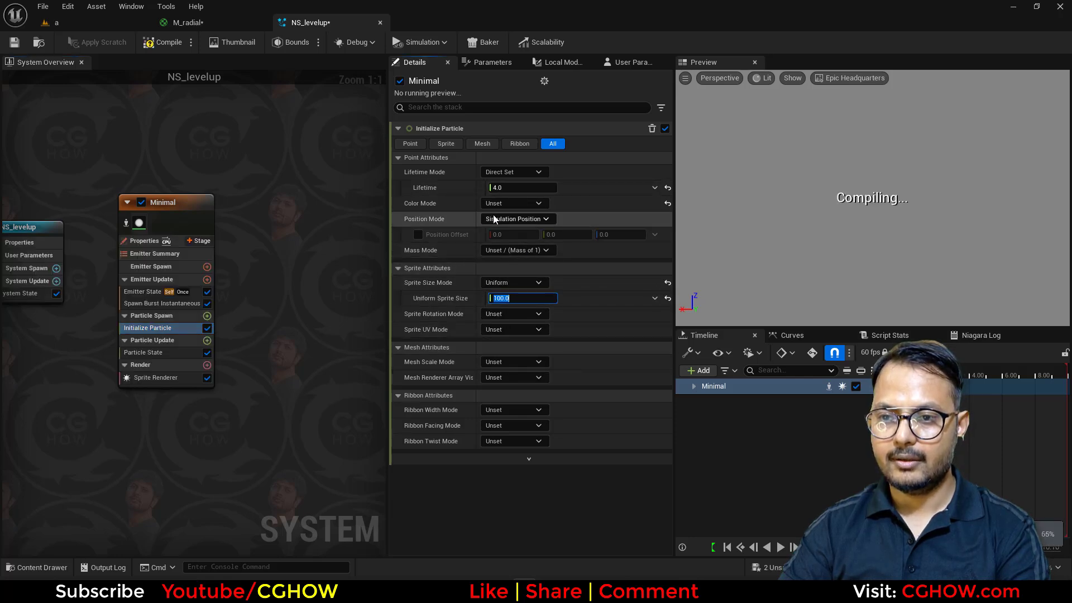
Set the particle color mode to Direct Set with a bright orange color, and switch the preview scene to Grey Wireframe
click(514, 203)
click(509, 227)
click(521, 222)
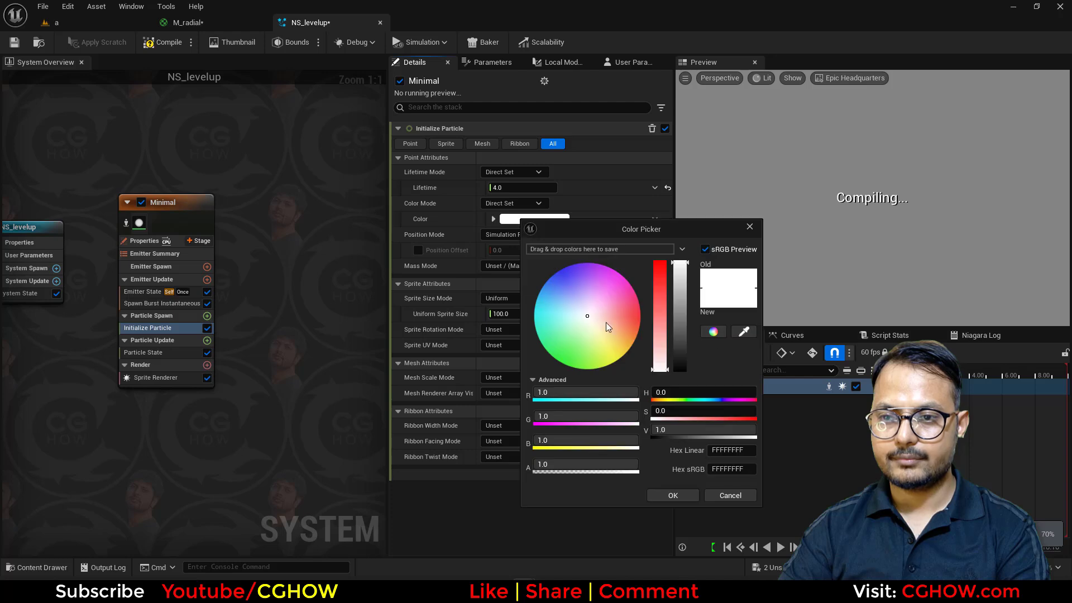
drag(614, 329, 646, 343)
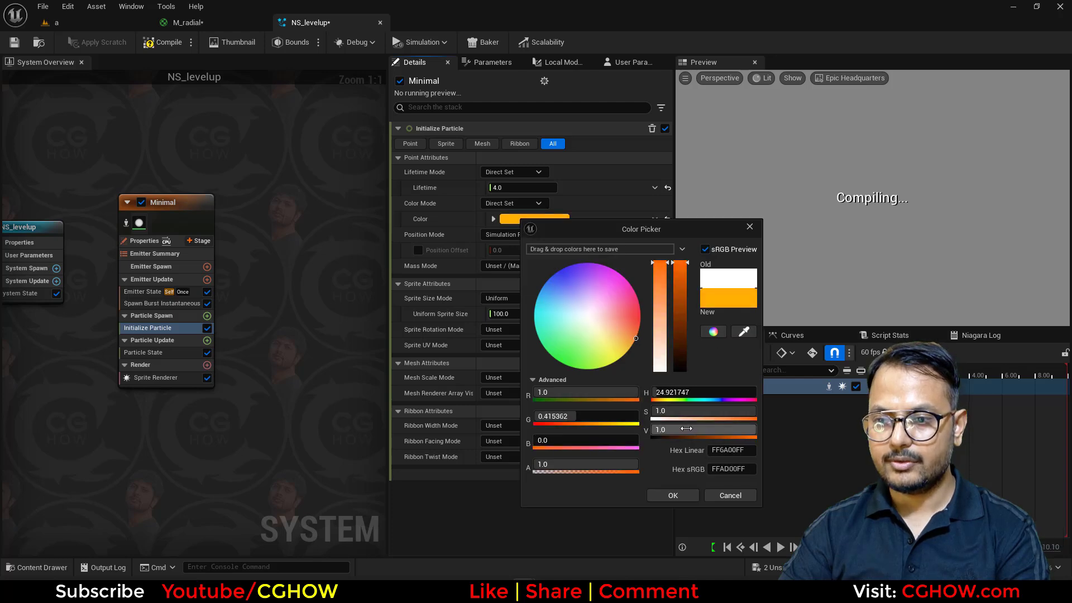
click(687, 498)
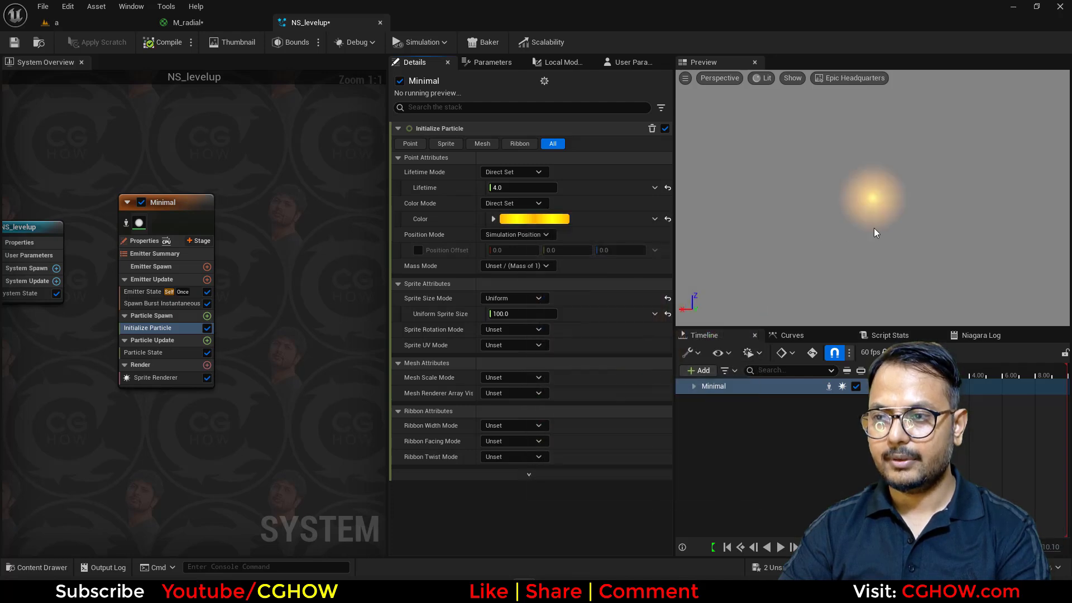
click(836, 81)
click(855, 118)
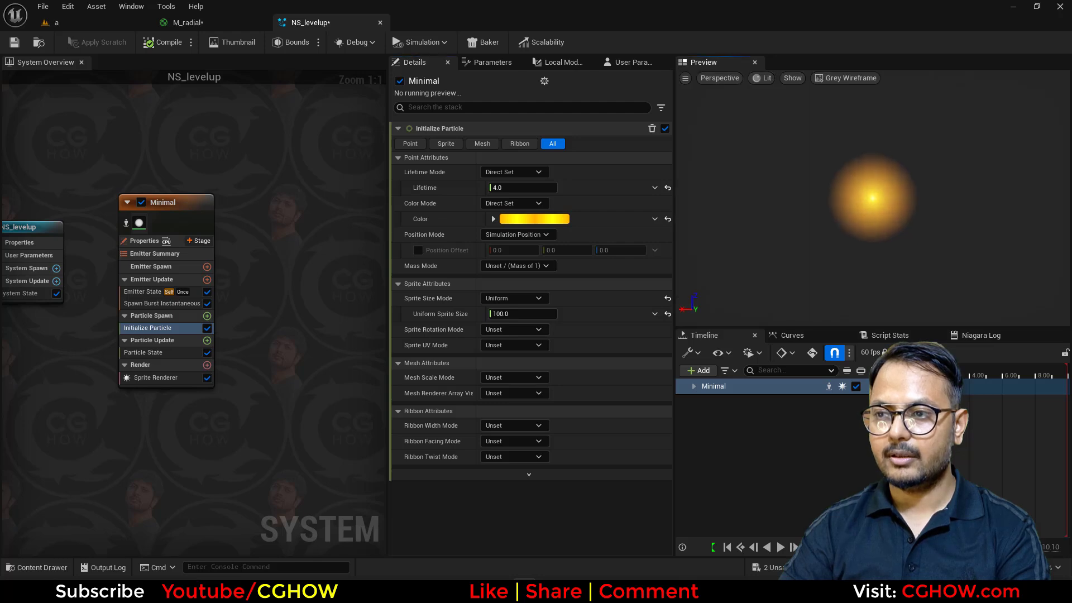
Set the Sprite Renderer's alignment to Custom Alignment and its facing mode to Custom Facing Vector
click(153, 378)
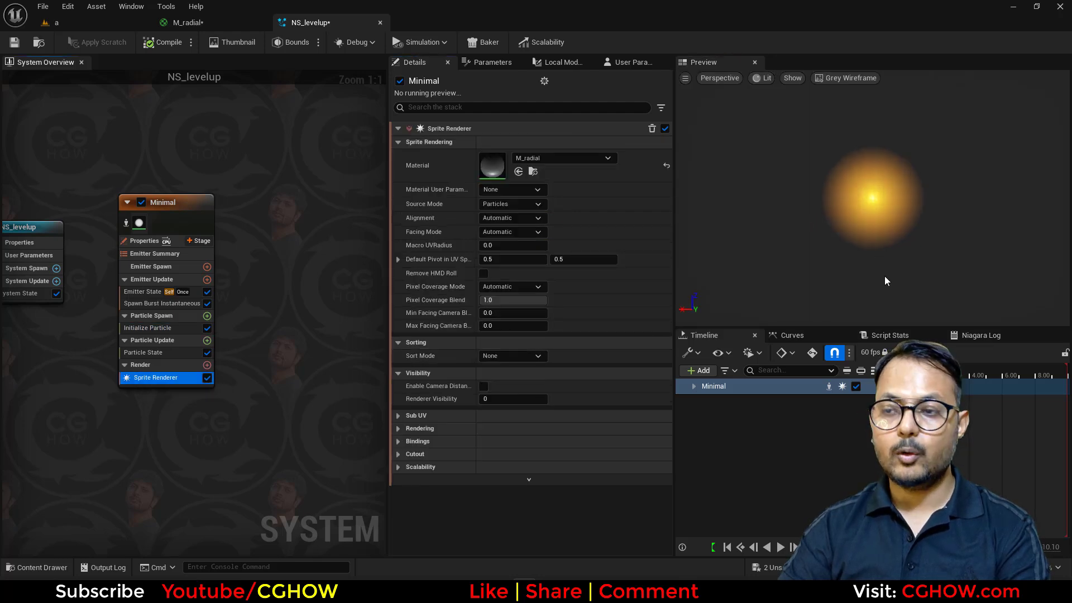
click(531, 219)
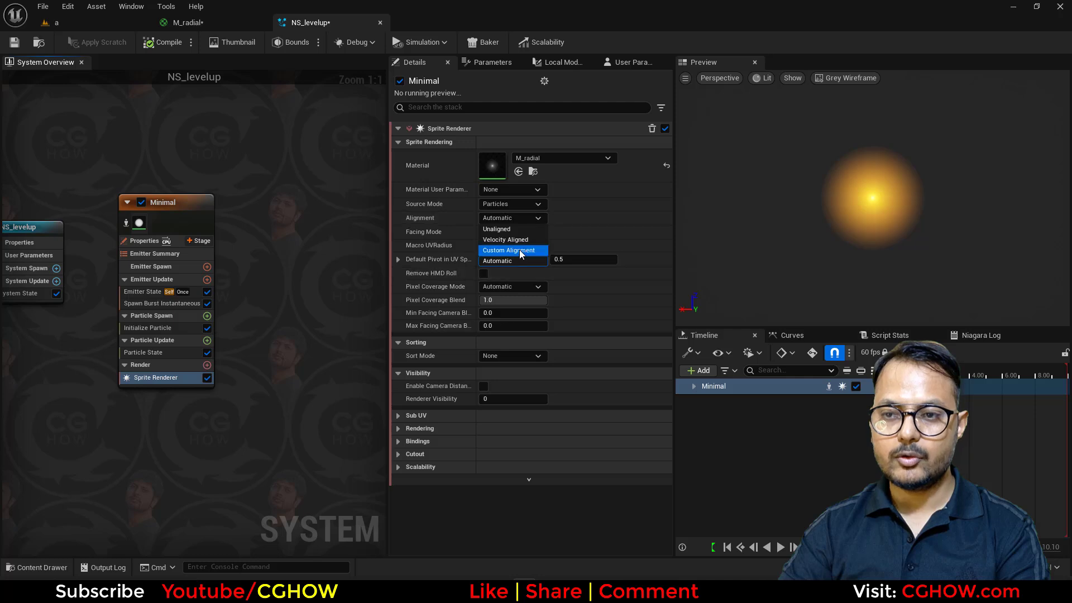
click(509, 251)
click(529, 232)
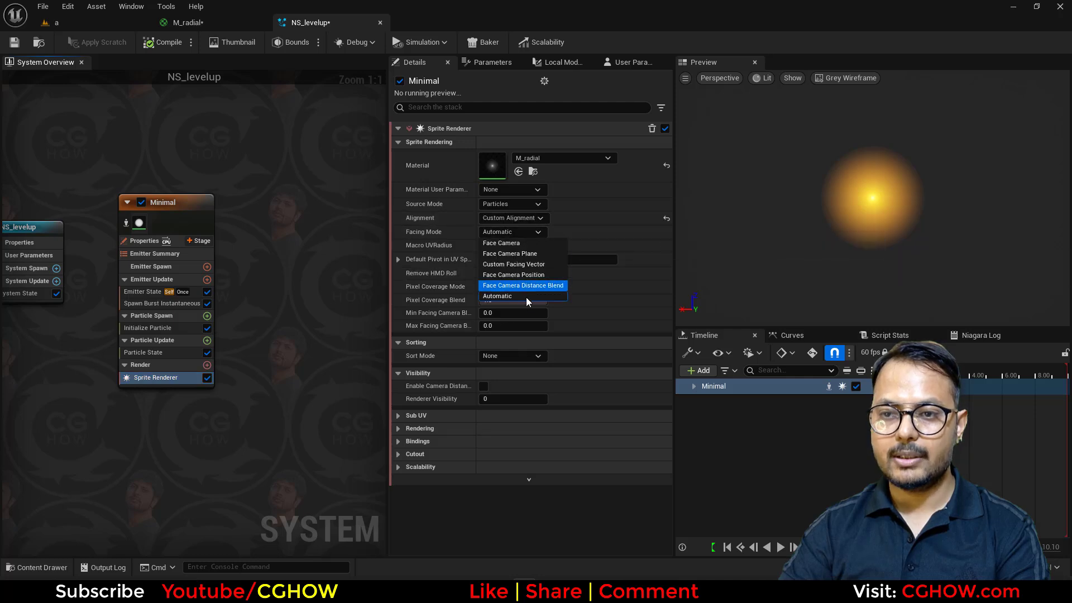
click(514, 264)
Add an Align Sprite to Mesh Orientation module to Particle Update and set its first mesh orientation vector to 0, 0, 1
click(207, 341)
text(alig)
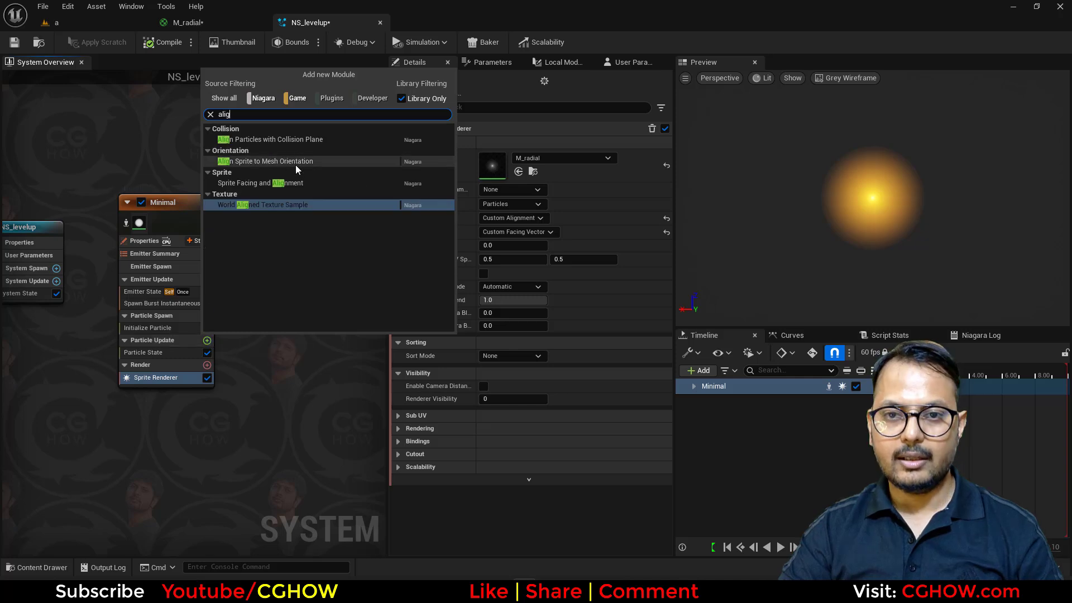
click(296, 162)
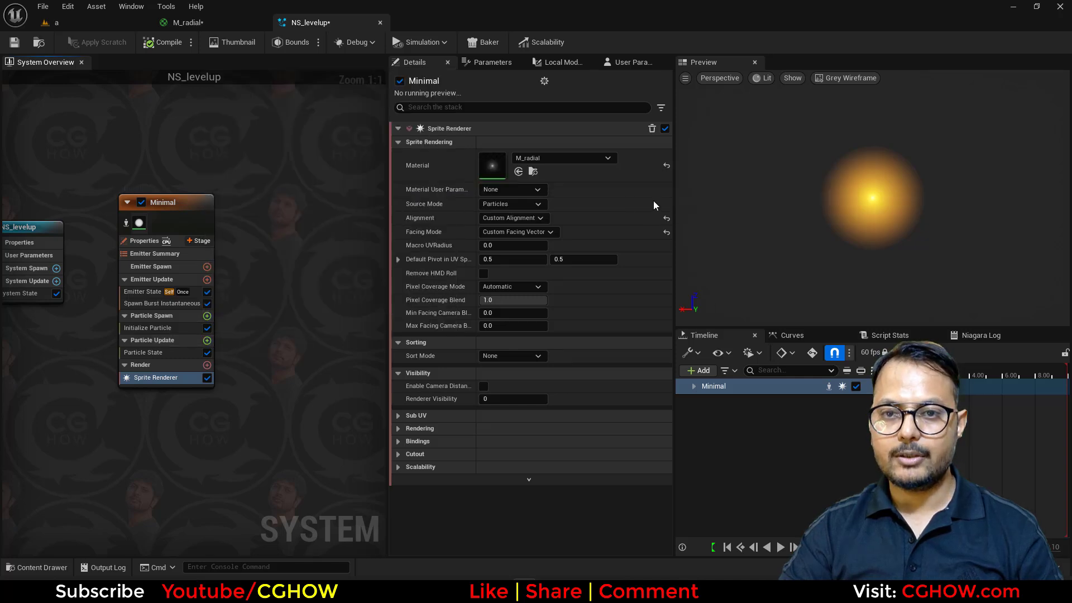
text(0)
click(606, 169)
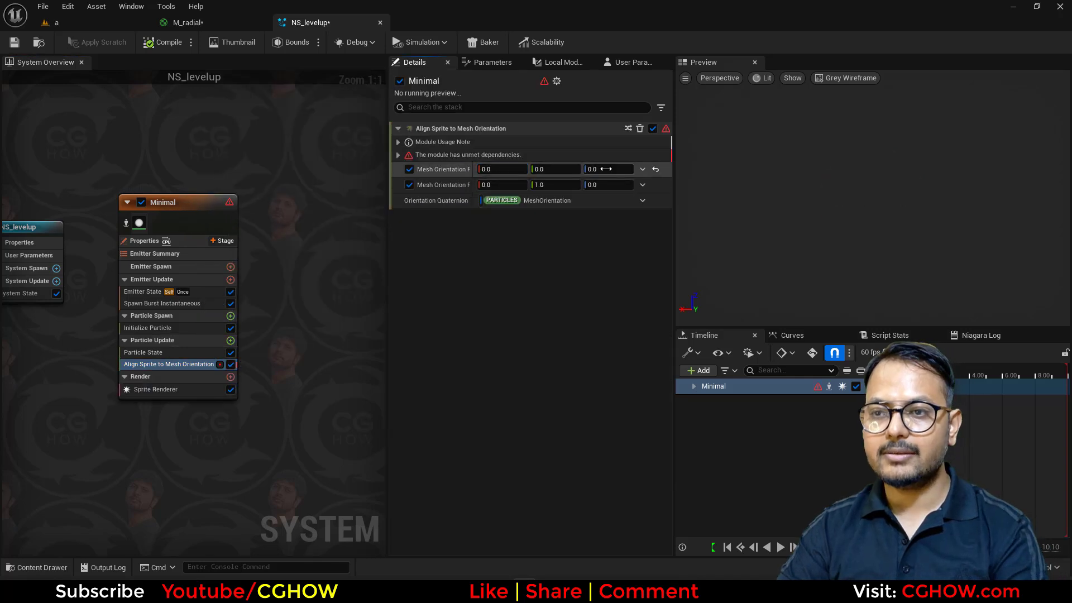
text(1)
Fix the module's unmet Solve Forces and Velocity dependency and enable Local Space in the Minimal emitter's properties
click(399, 154)
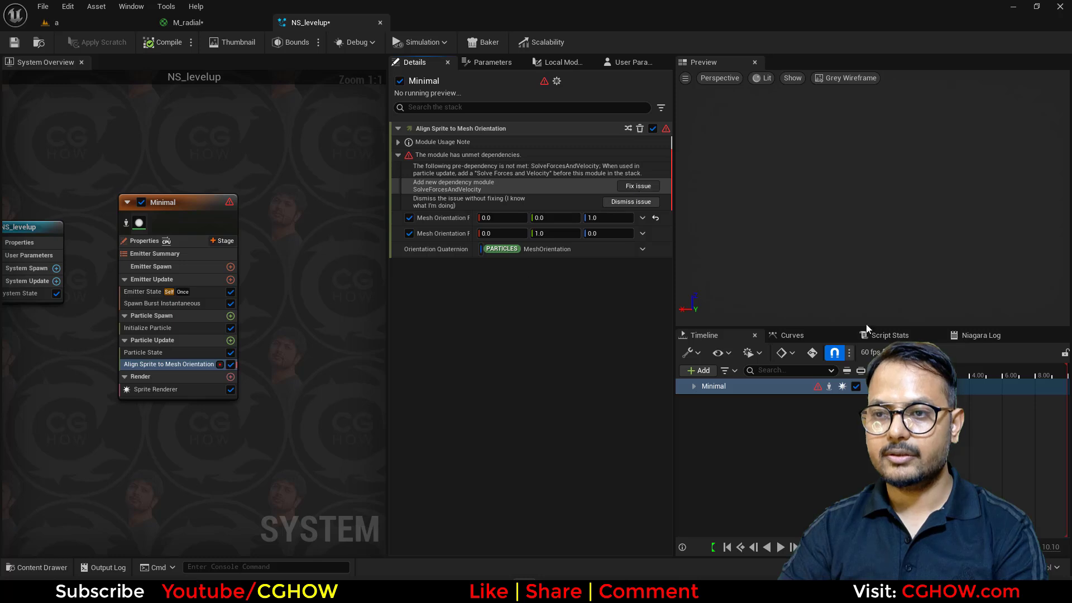
click(637, 181)
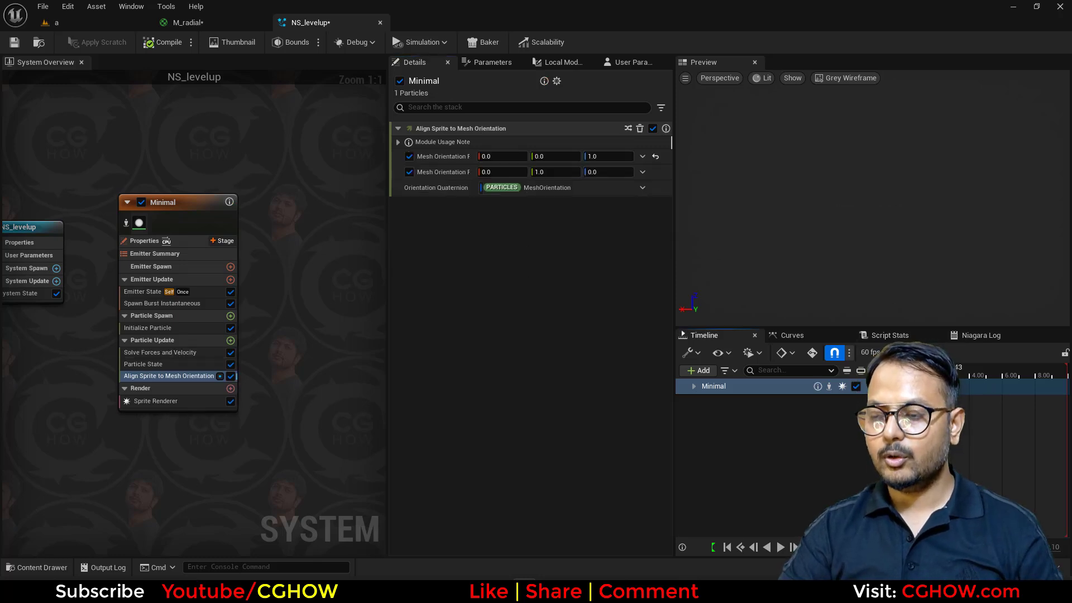
drag(888, 237, 899, 268)
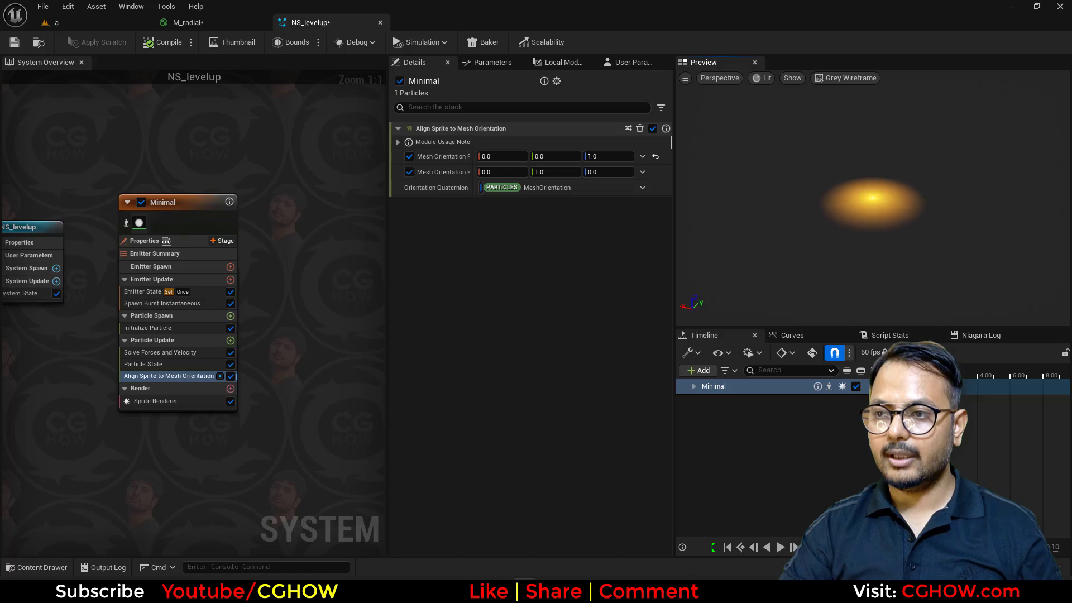
click(145, 240)
click(480, 153)
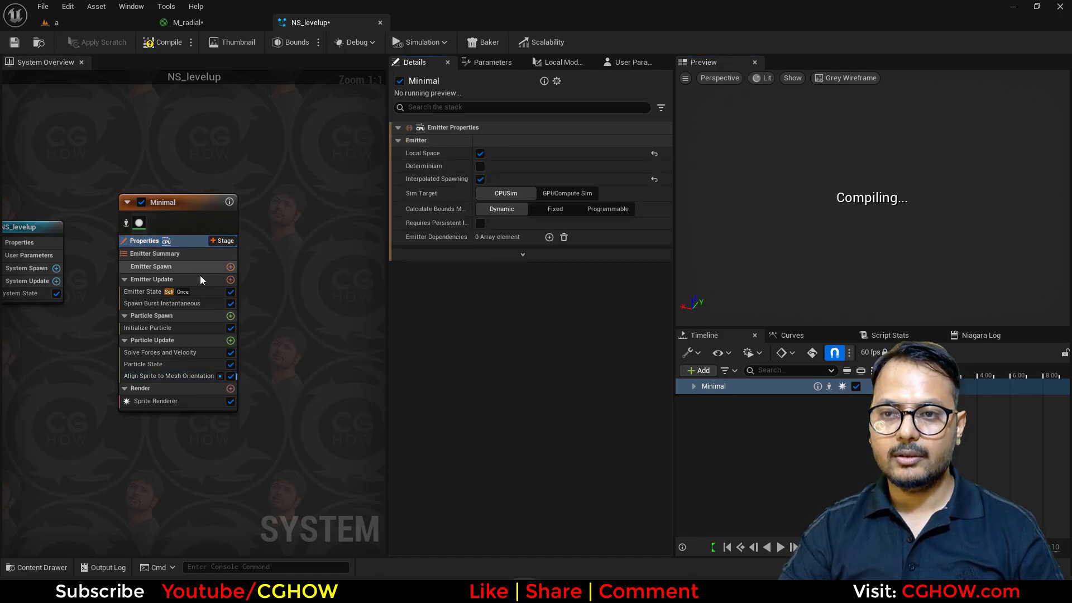
Add NS_levelup to the level sequence and give its NiagaraComponent0 a Niagara System Life Cycle track
click(56, 23)
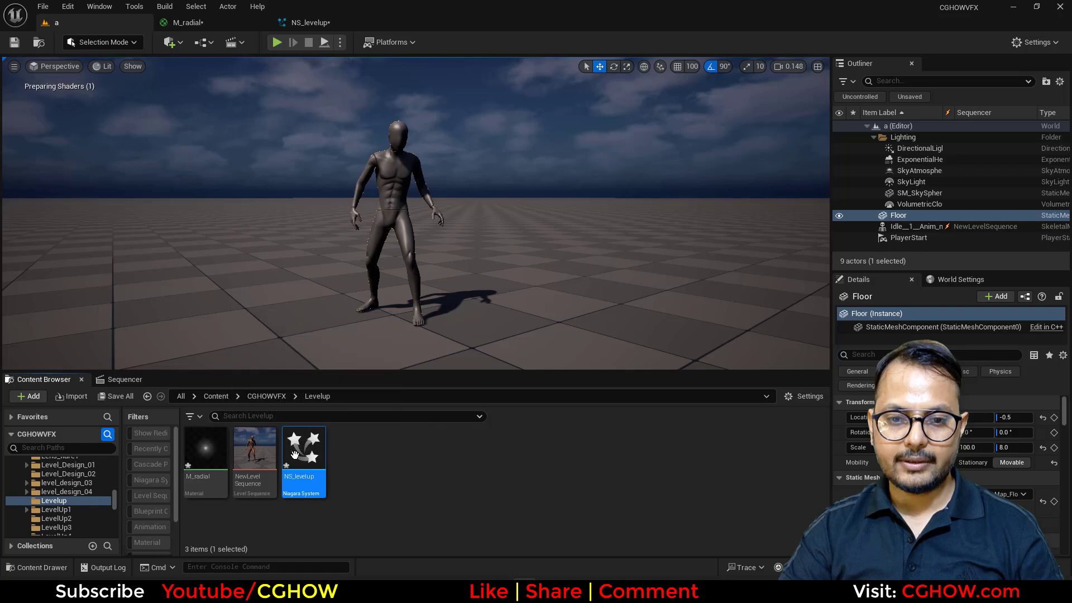
drag(304, 459, 143, 467)
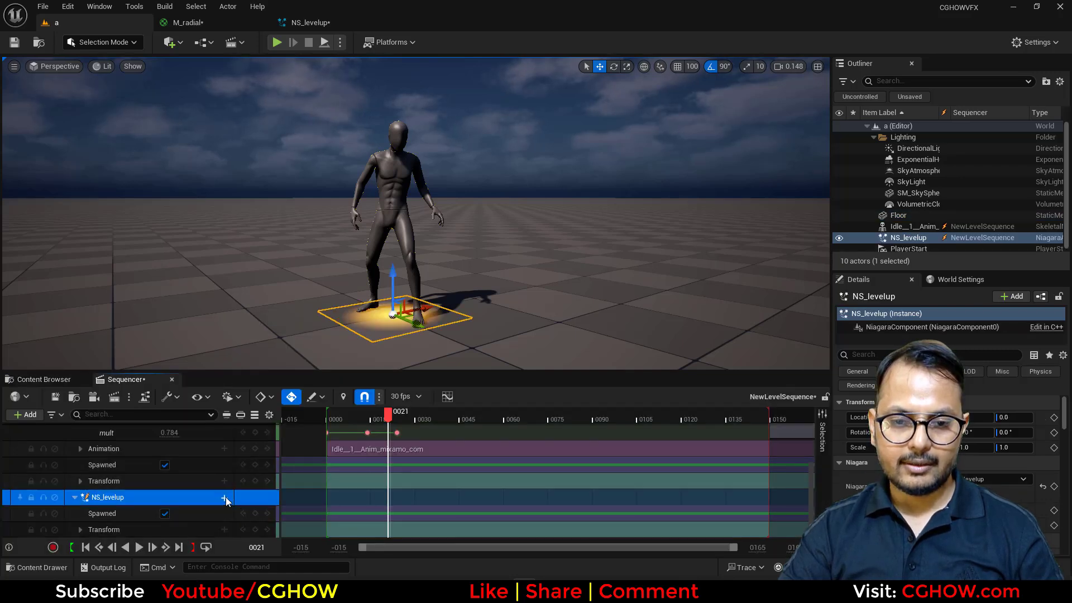
click(225, 497)
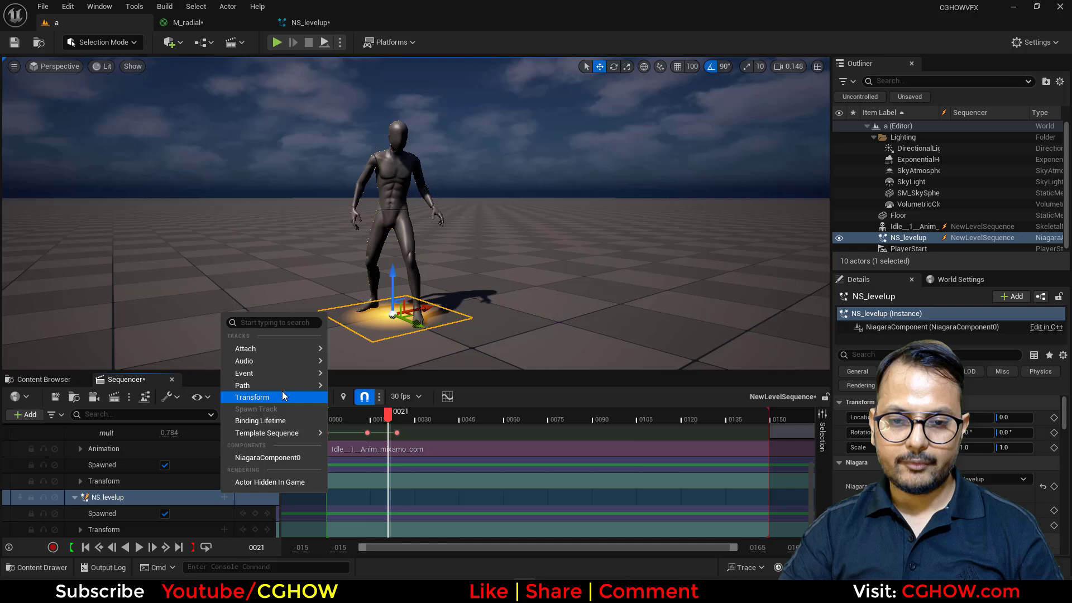
click(268, 458)
click(225, 513)
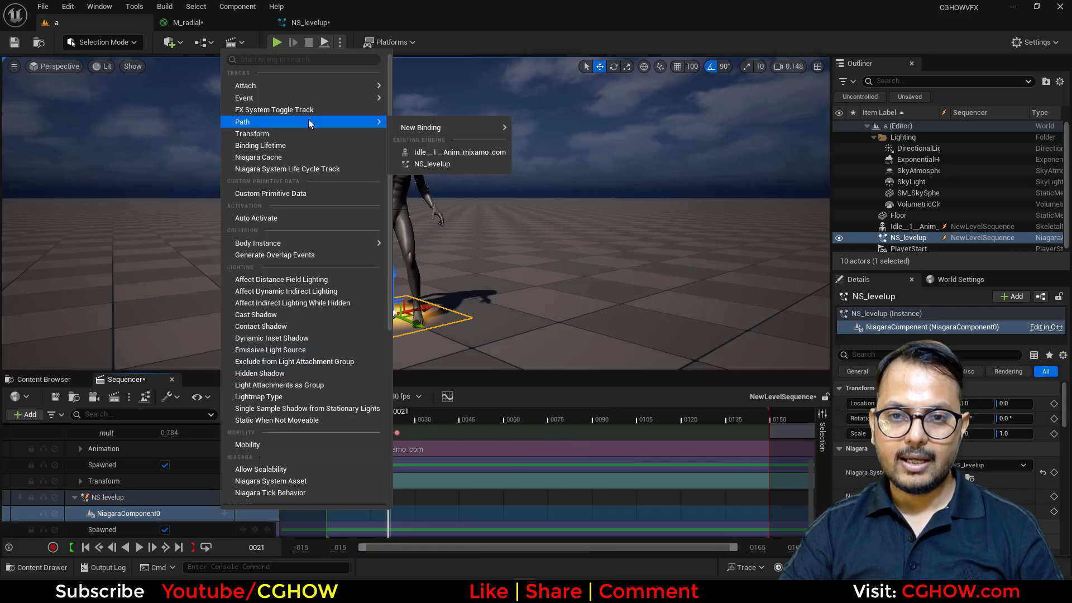
click(298, 172)
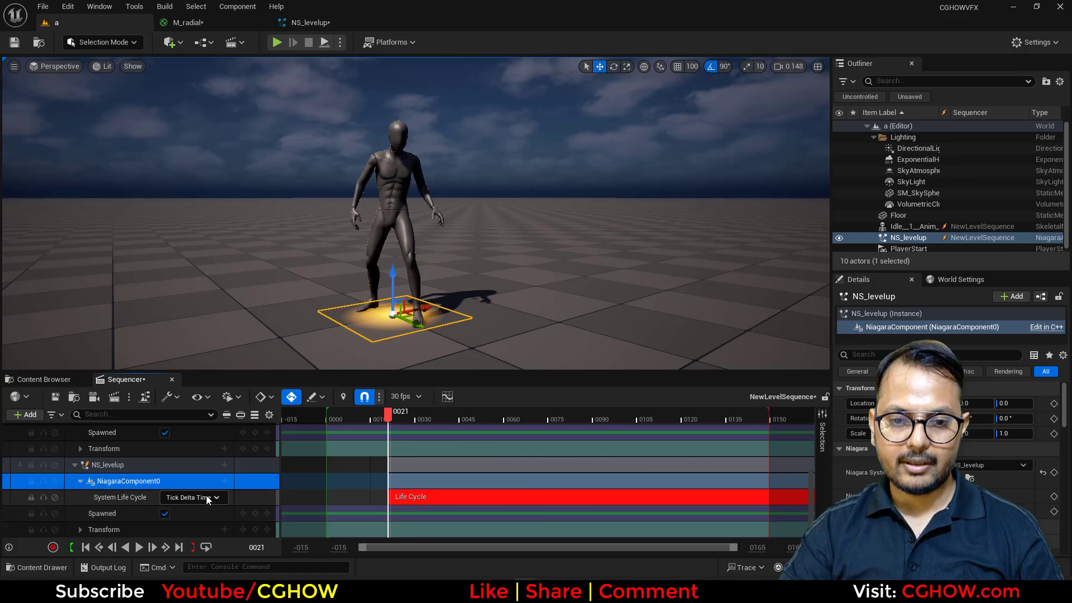
Set the System Life Cycle track to Desired Age and shift its section to start at frame 20
click(206, 497)
click(209, 531)
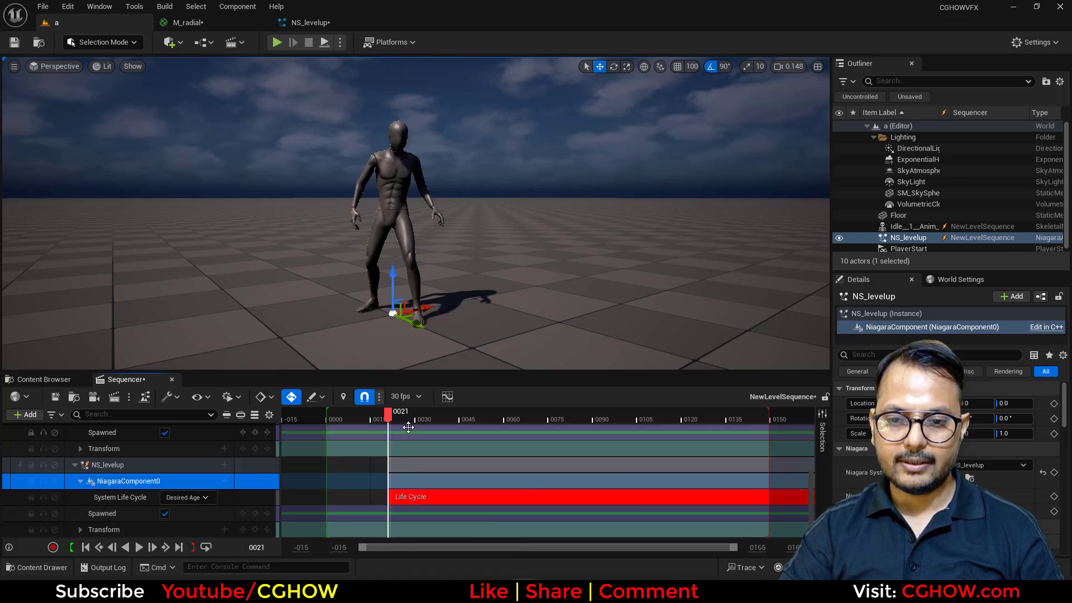
mouse_move(384, 419)
mouse_down()
mouse_move(401, 419)
mouse_move(385, 421)
mouse_up()
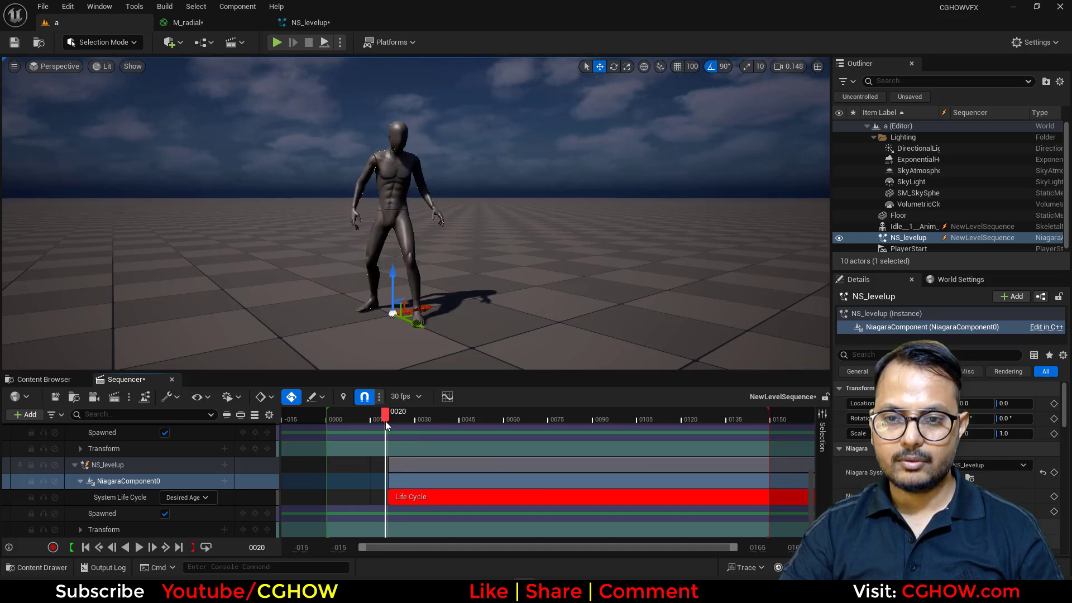
drag(405, 499, 404, 500)
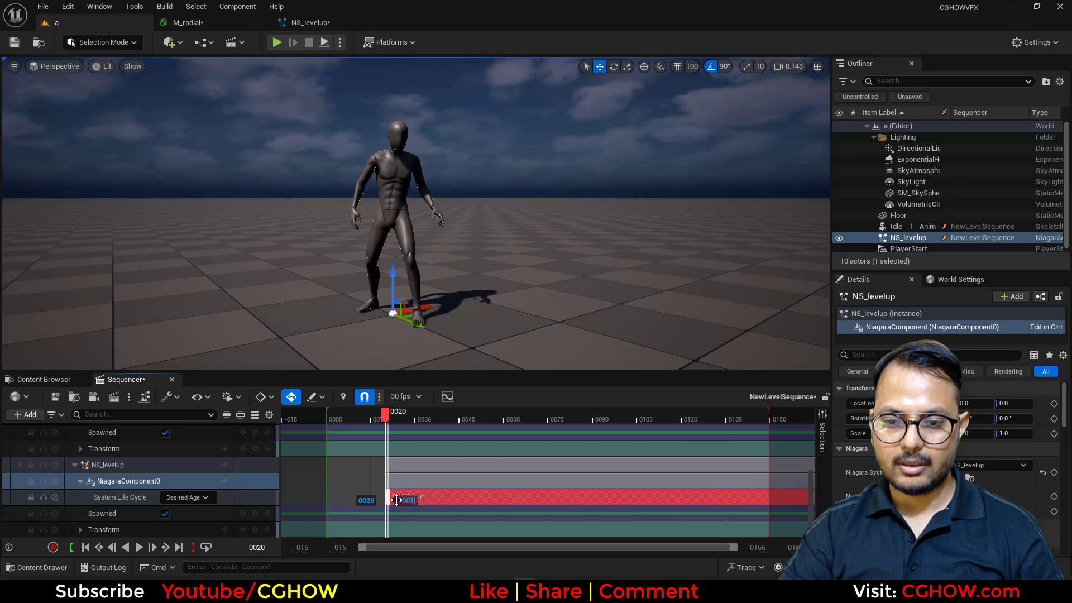
drag(377, 417, 404, 419)
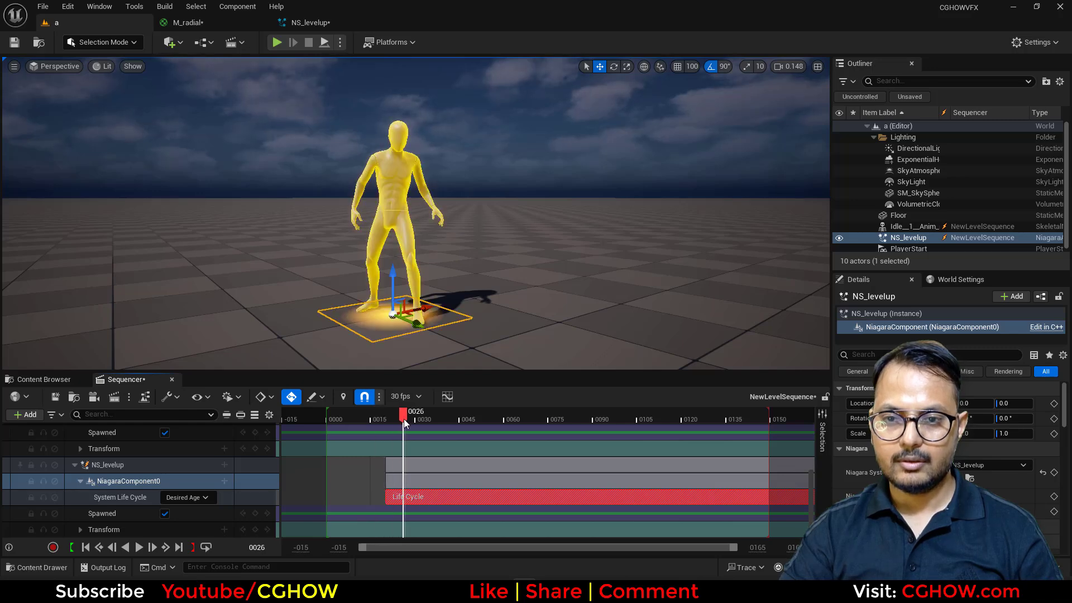
Set the uniform sprite size in NS_levelup's Initialize Particle to 300 and check the glow in the level
click(308, 22)
click(162, 328)
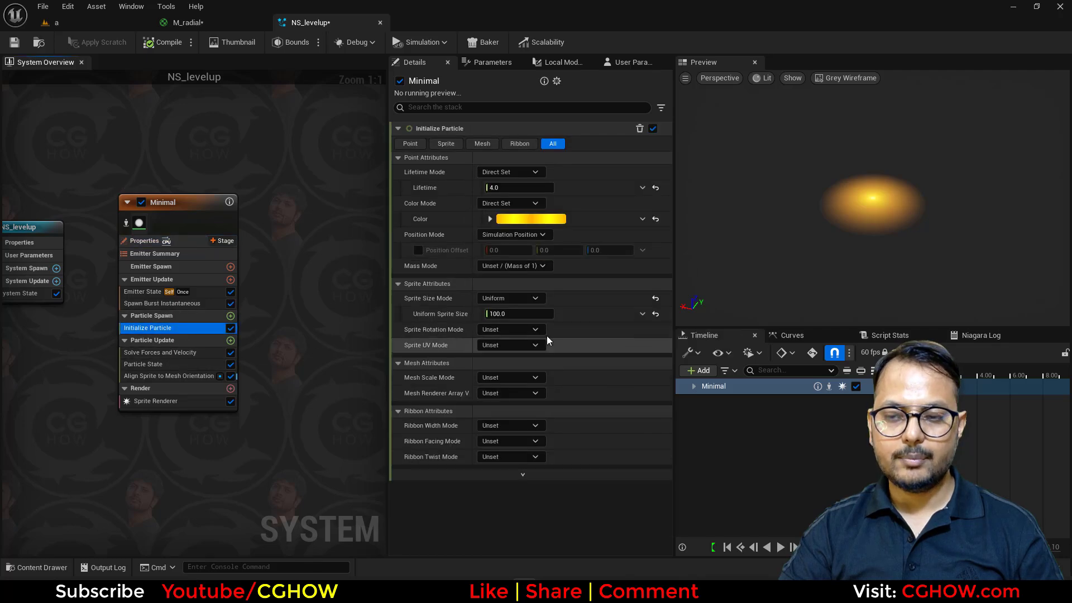
click(519, 314)
text(300)
key(Return)
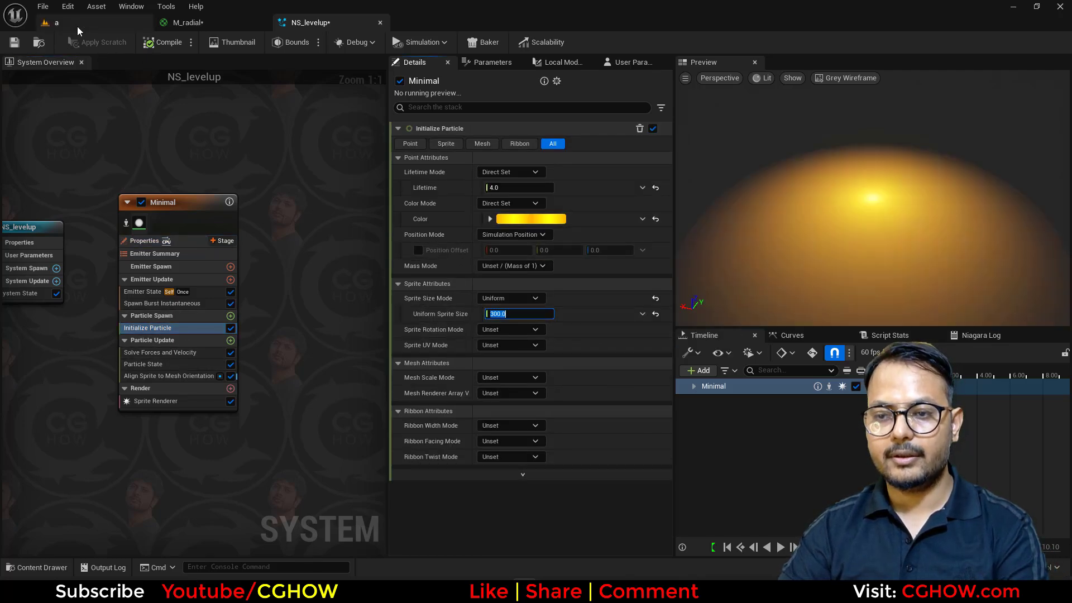
click(79, 27)
click(310, 23)
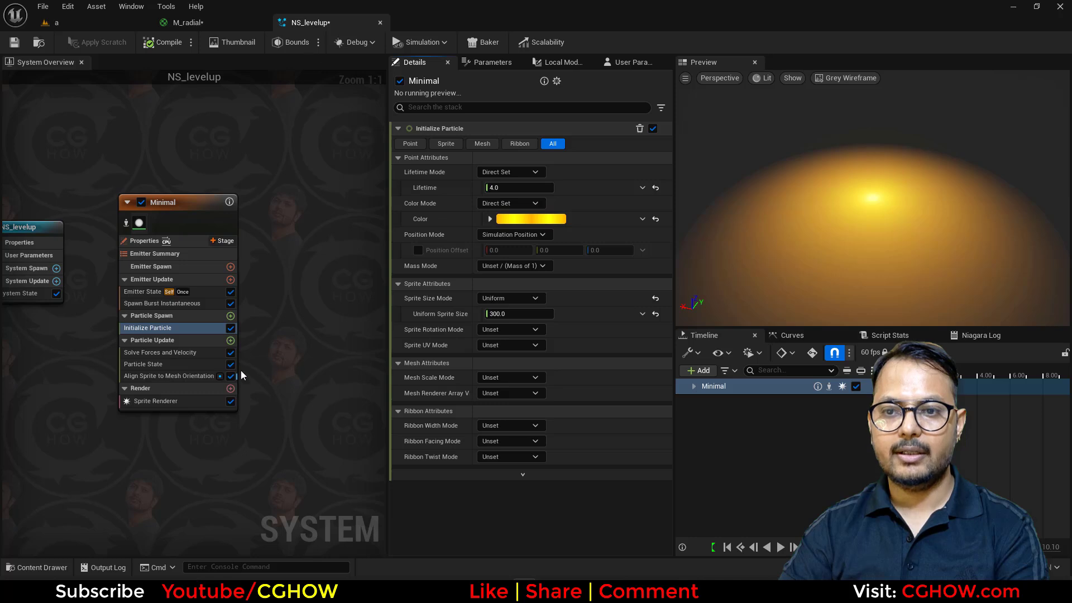
click(230, 340)
text(sca)
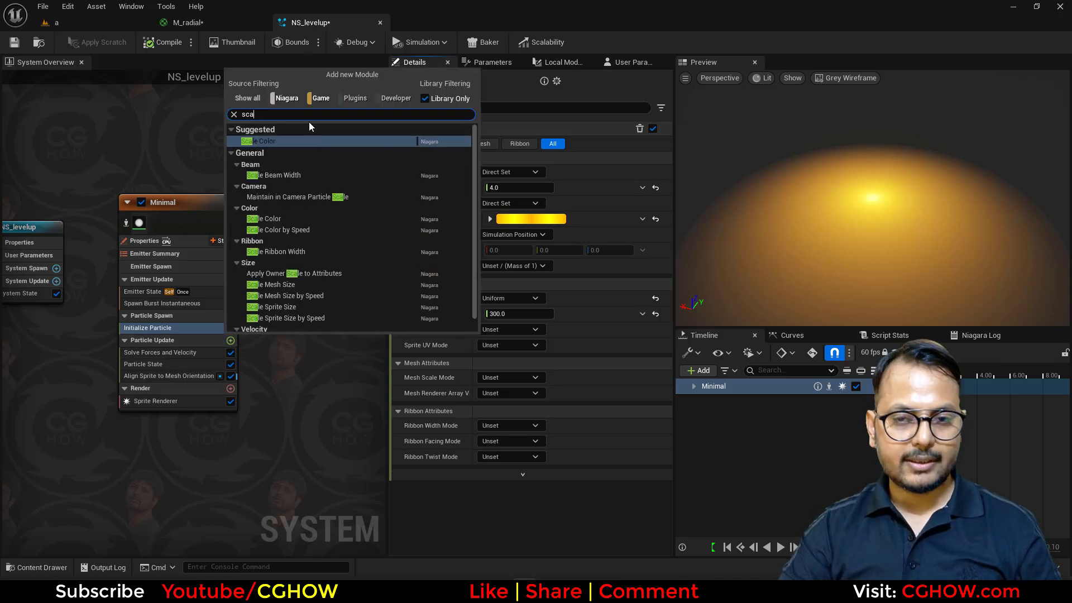
click(293, 284)
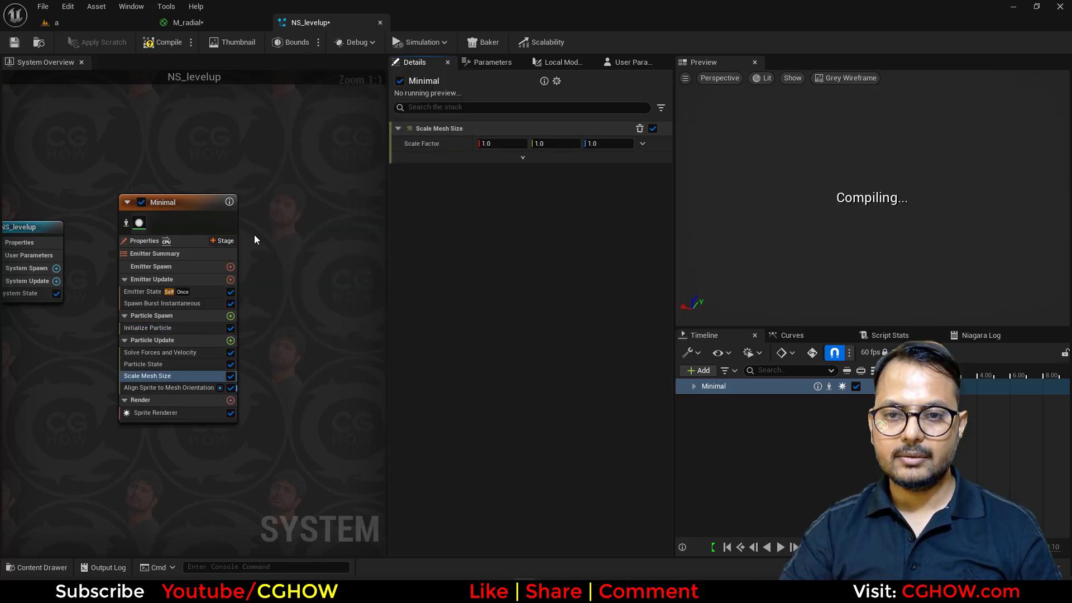
key(Delete)
Add a Scale Sprite Size module to Particle Update and set its curve's first key value to 0.5
click(230, 341)
text(s)
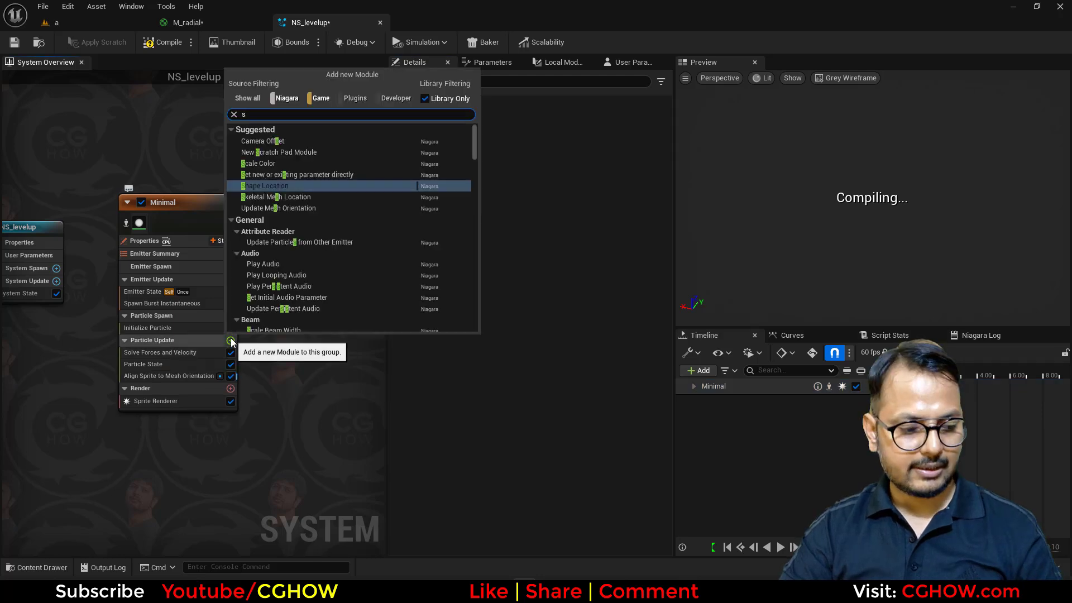
text(ca)
click(279, 267)
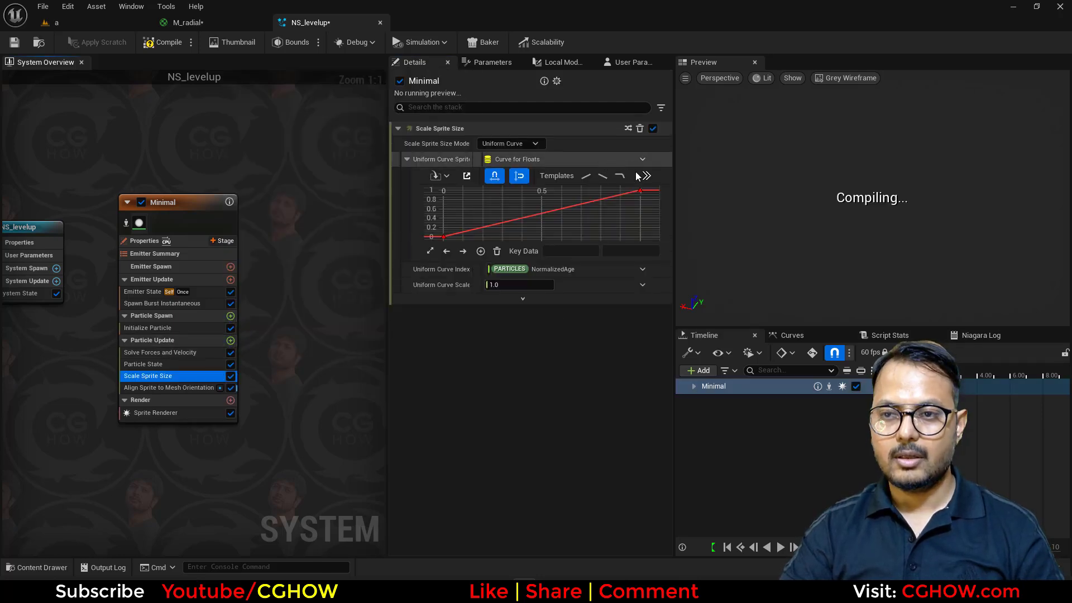
click(444, 238)
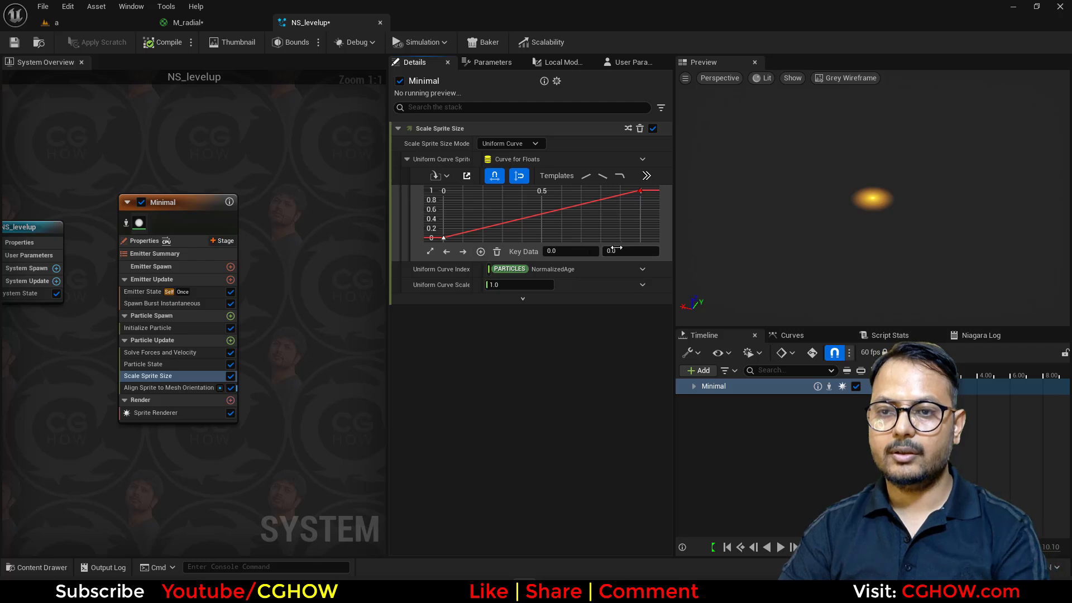
text(.5)
key(Return)
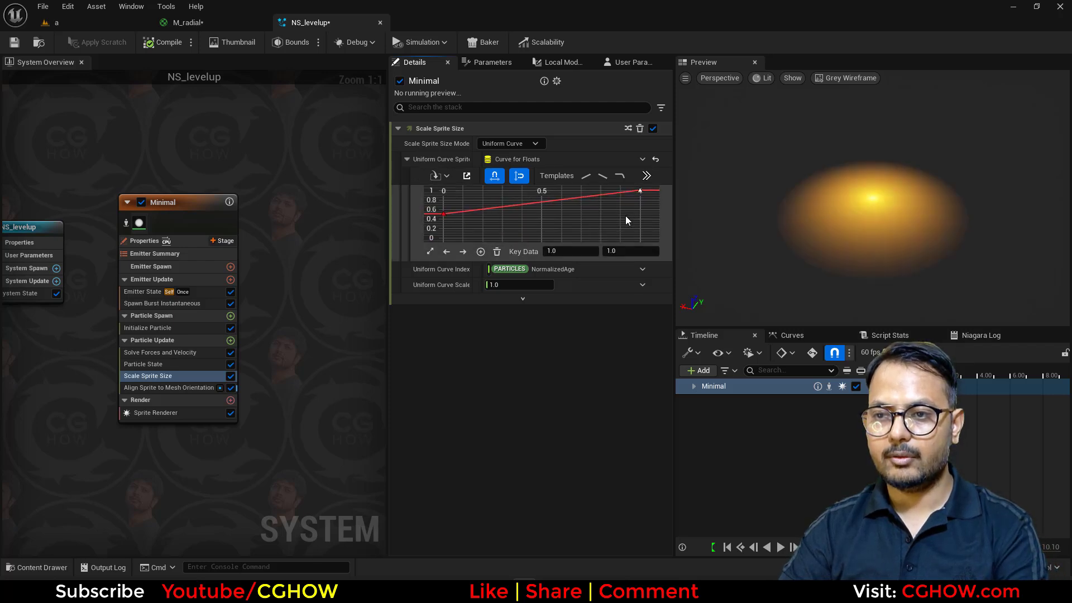
Move the sprite size curve's end key to time 0.1, keeping its value at 1
click(573, 254)
text(.2)
key(Return)
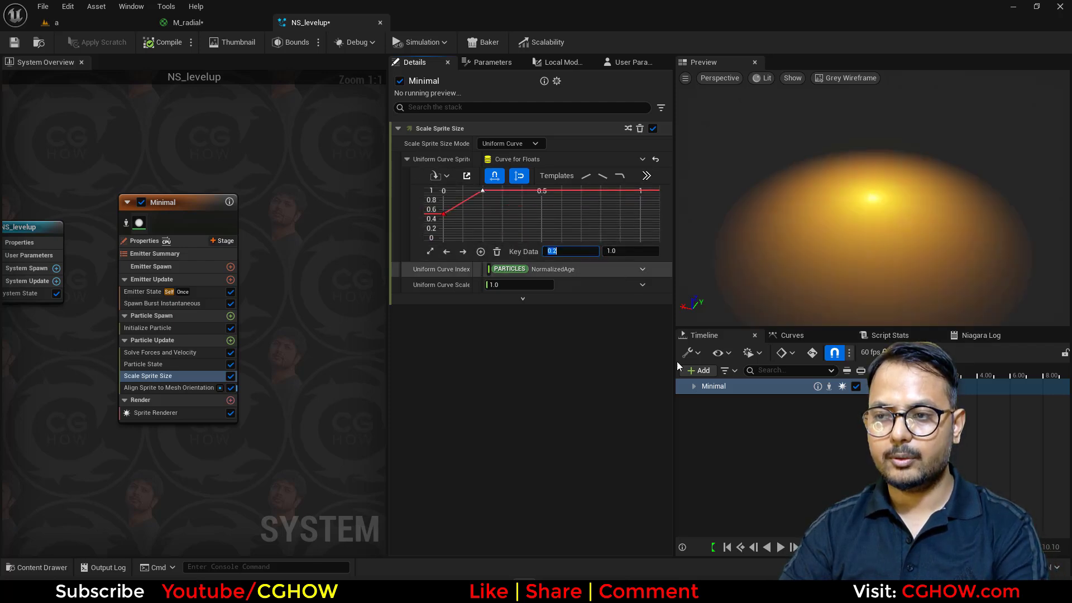
click(781, 547)
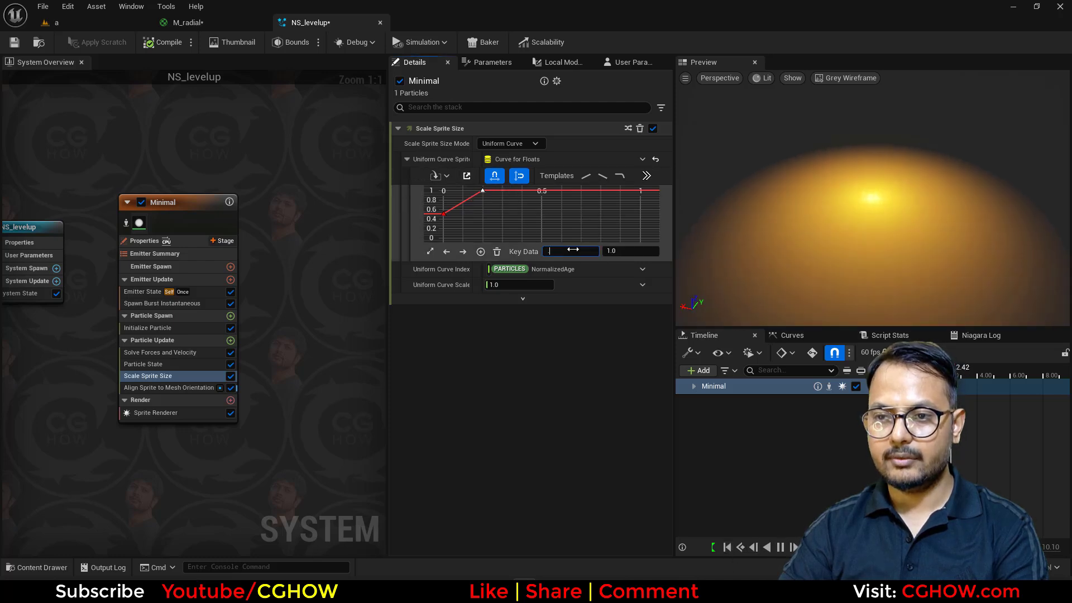
text(.1)
key(Return)
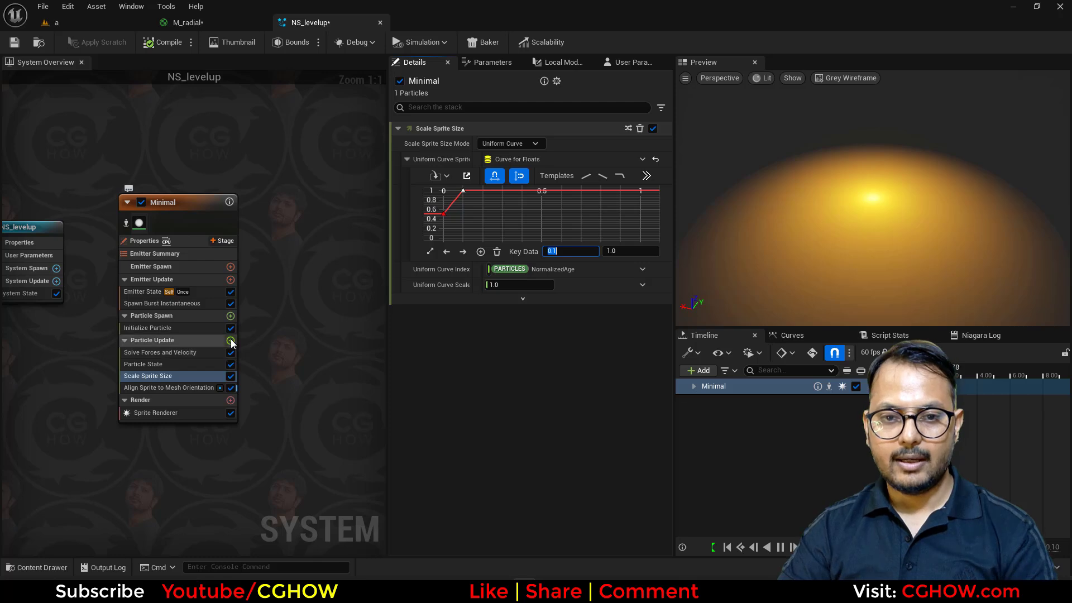
Add a Scale Color module to Particle Update and drive its Scale Alpha with Float from Curve
click(231, 340)
text(scal)
click(267, 142)
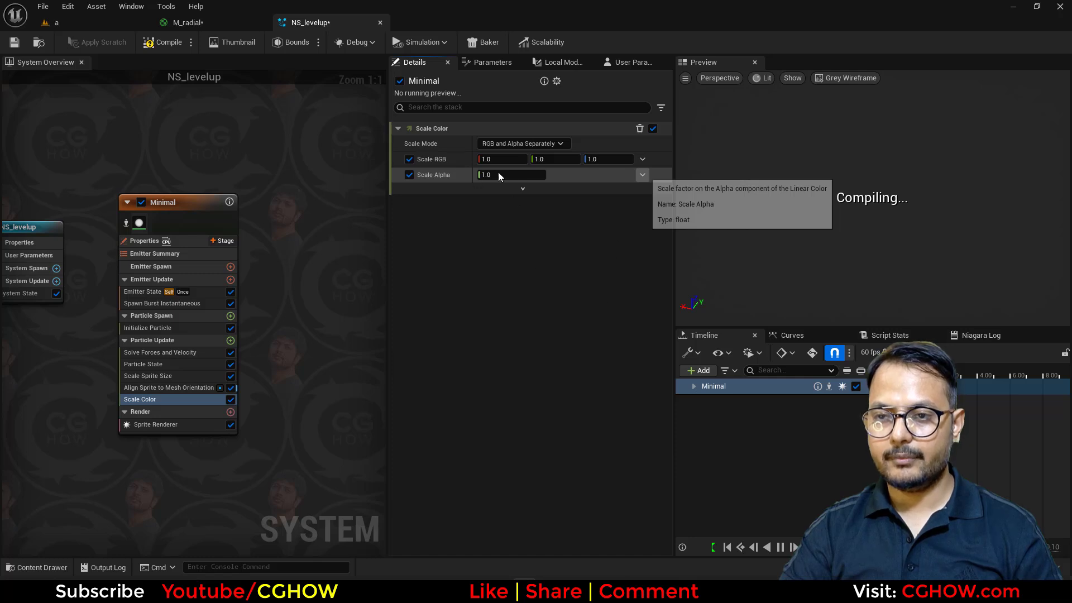
click(642, 175)
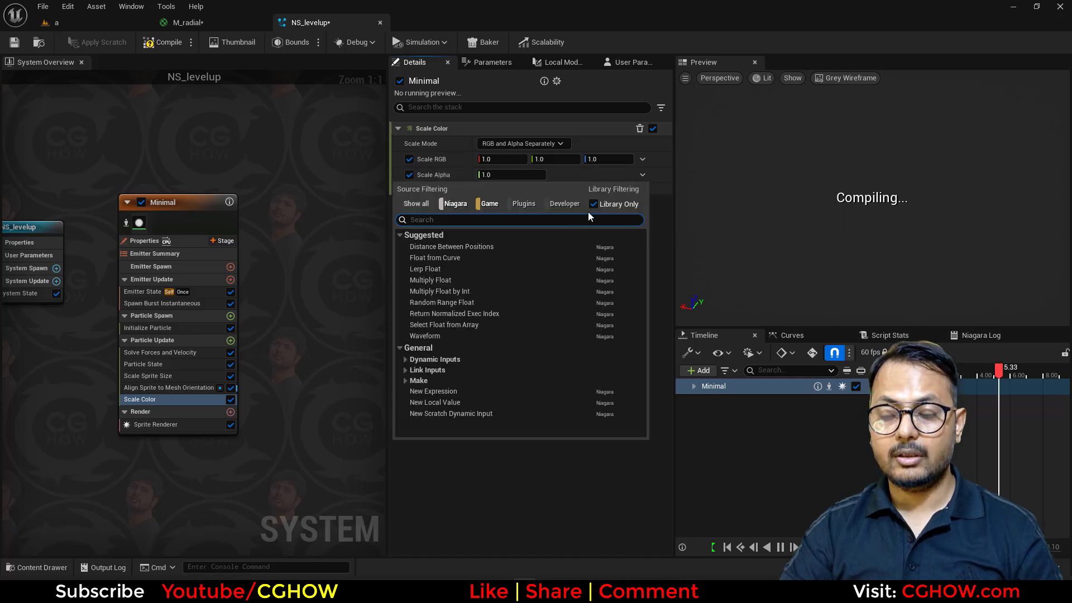
click(464, 259)
Shape the alpha curve to rise from value 0 at time 0 to value 1 at time 0.1
click(443, 222)
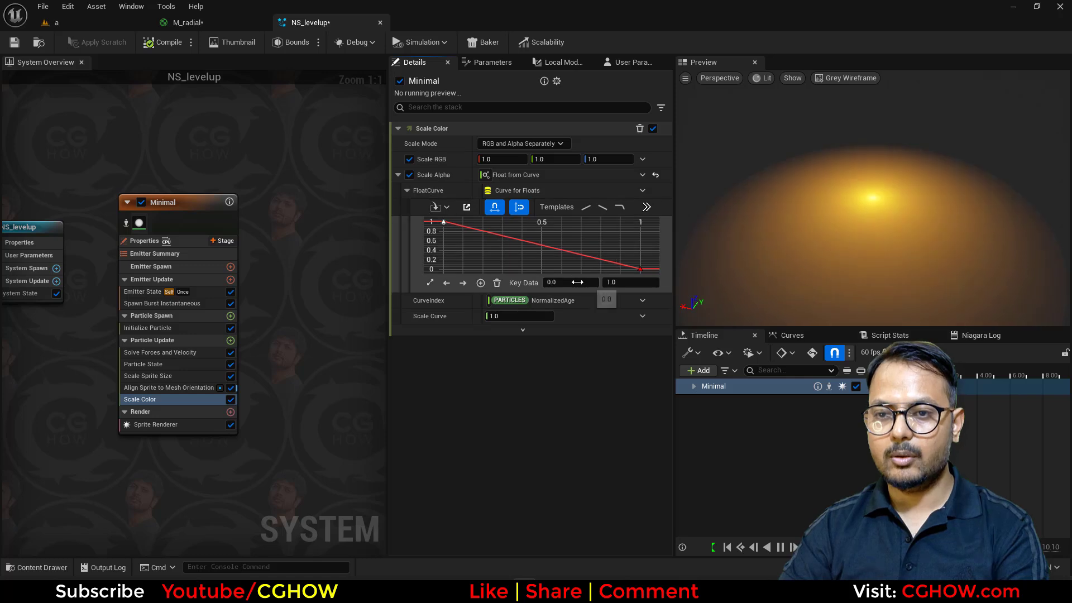
click(615, 284)
text(0)
key(Return)
drag(634, 252, 654, 280)
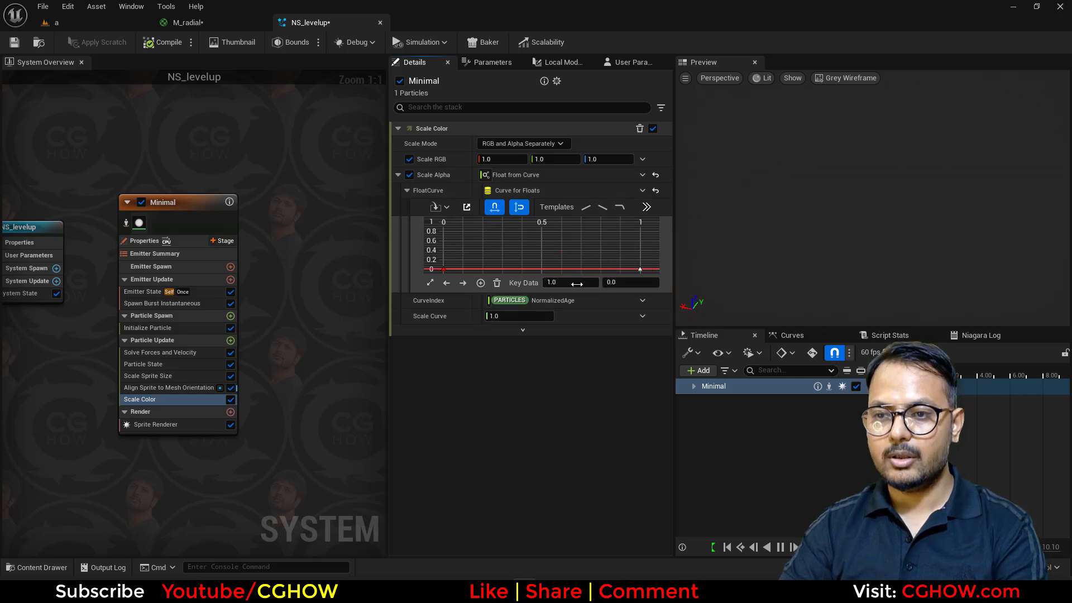
click(631, 283)
text(1)
key(Return)
click(430, 282)
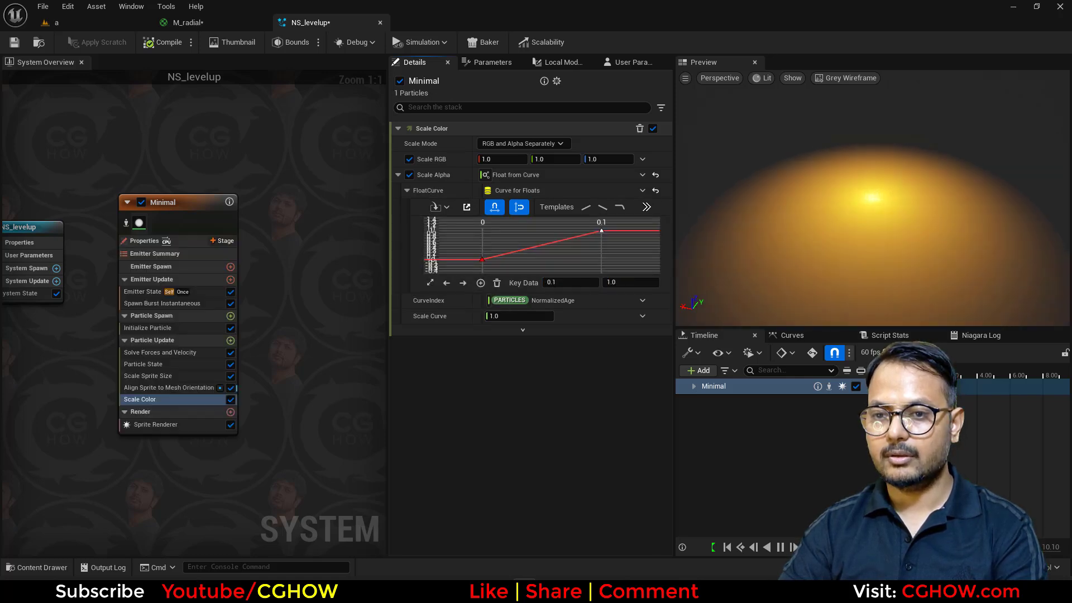
Save all modified assets and return to the level to view the effect
key(ctrl+shift+s)
click(627, 422)
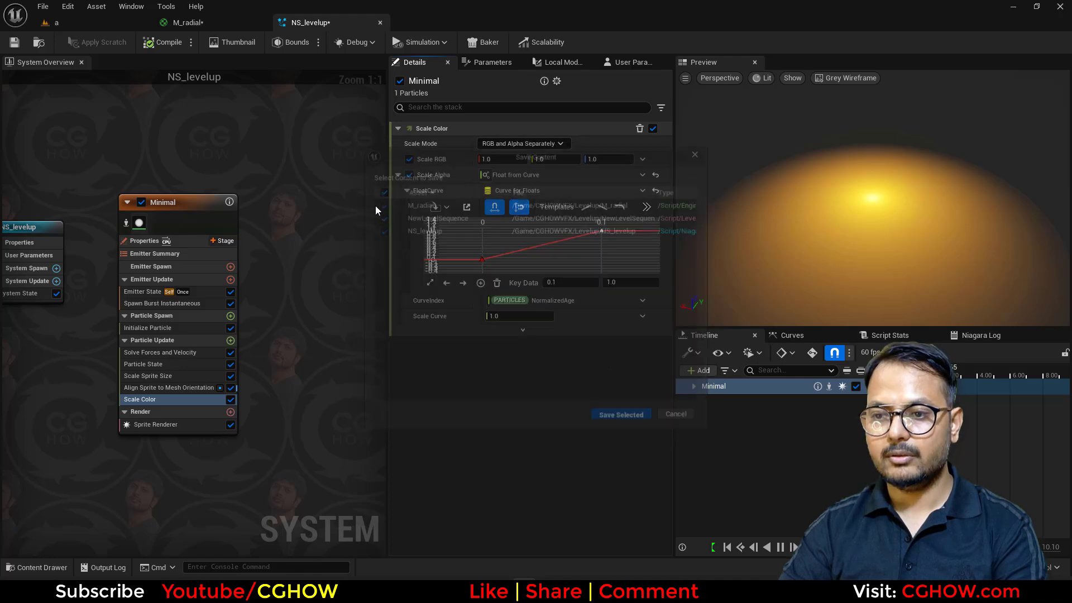
click(119, 27)
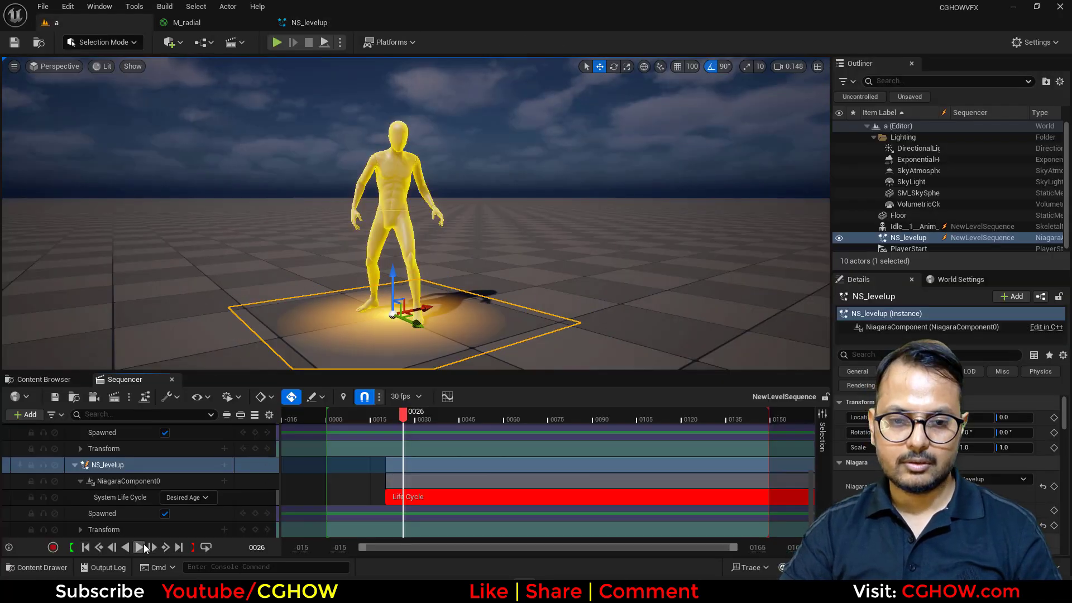
Scrub through the level sequence, shorten its playback range to end at about frame 100, and play it from the start
click(141, 548)
click(331, 419)
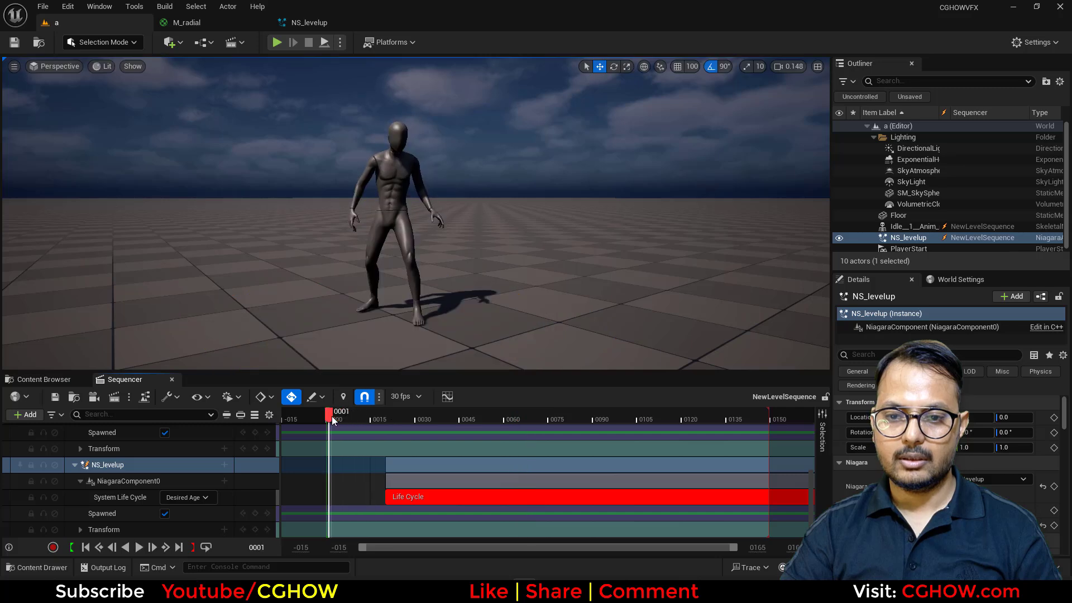
drag(332, 420, 554, 420)
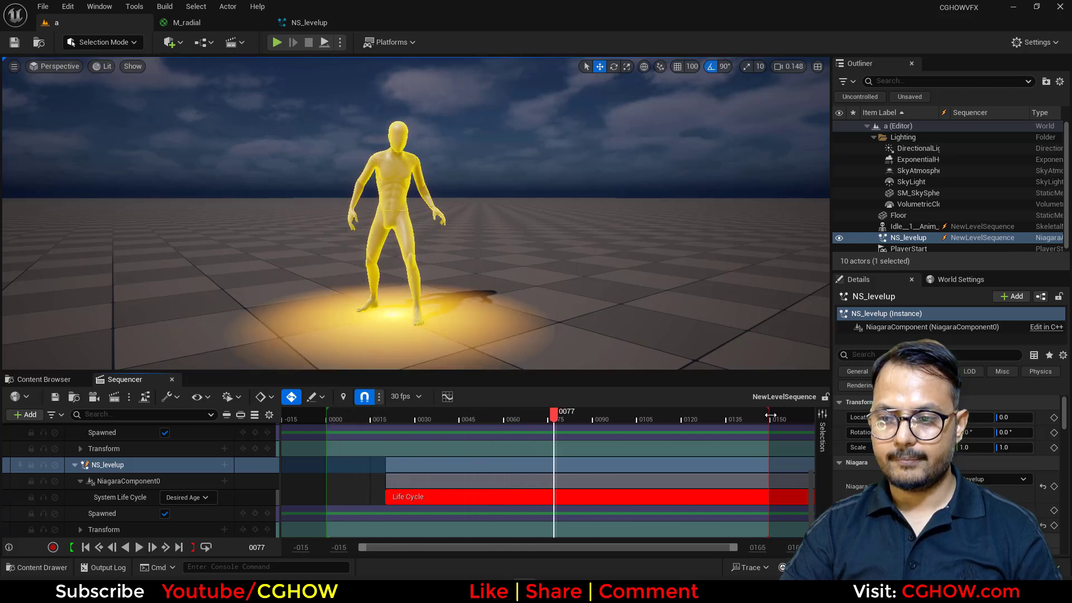
drag(770, 416, 624, 418)
click(85, 548)
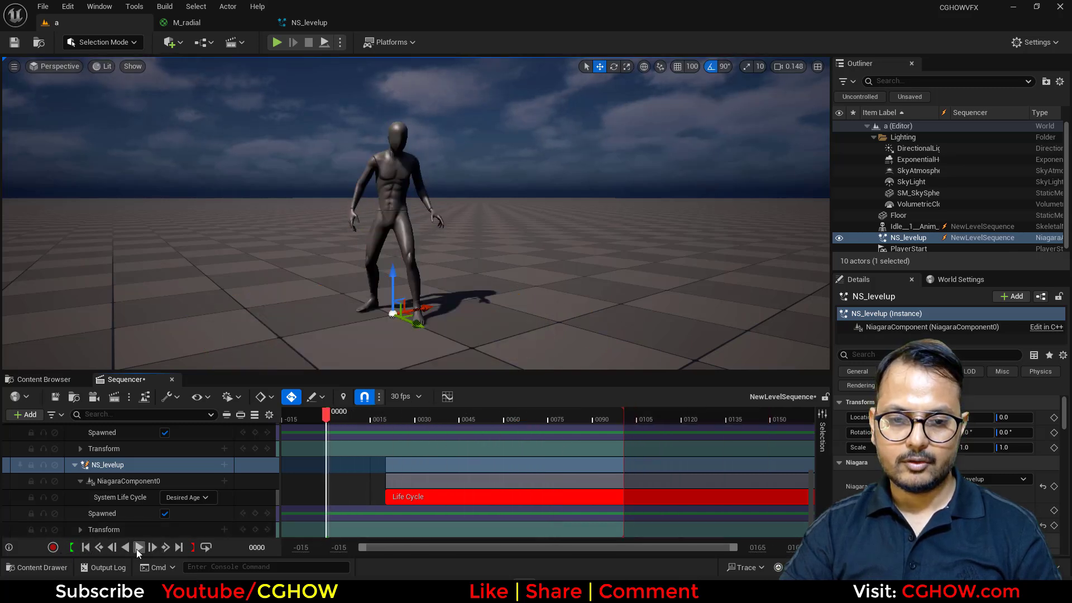
click(138, 547)
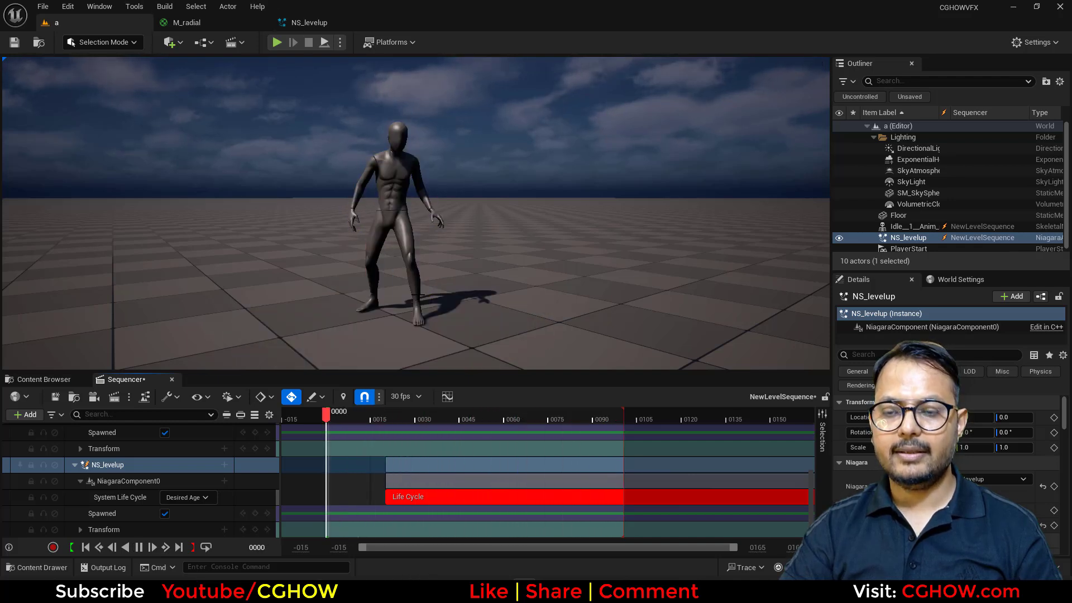
In NS_levelup, move the end key of the Scale Color alpha curve to time 0.02
click(319, 23)
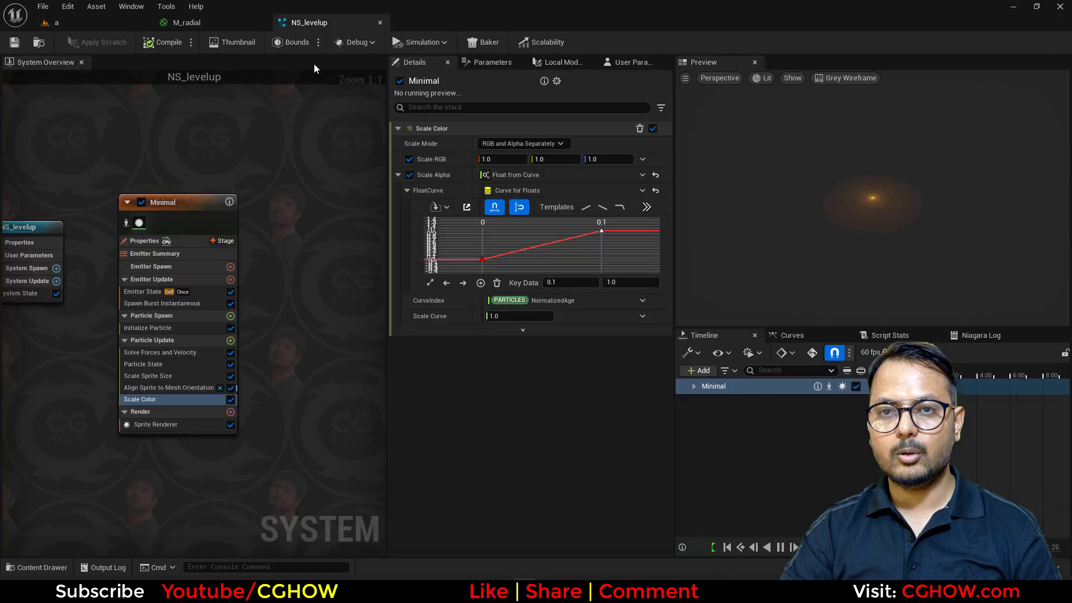
click(569, 282)
text(0.02)
key(Return)
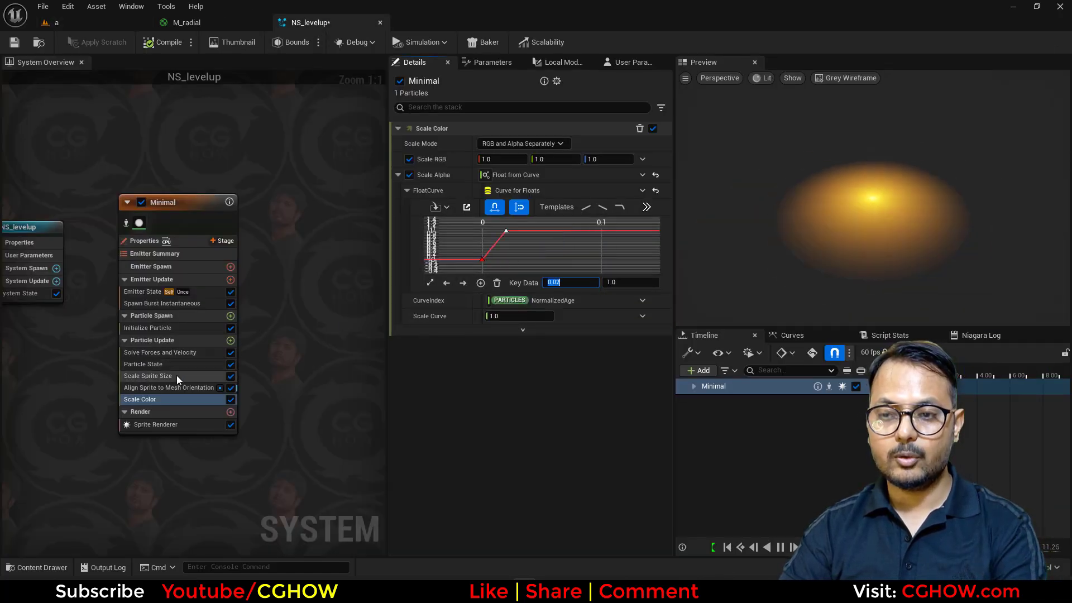
Move the end key of the Scale Sprite Size curve to time 0.02
click(177, 375)
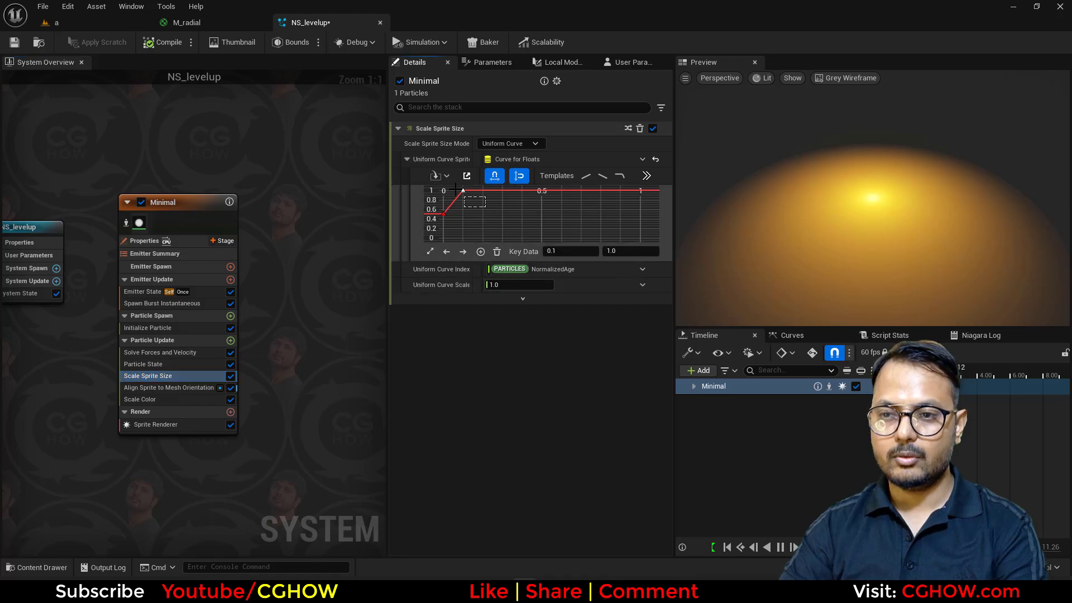
click(560, 251)
text(.02)
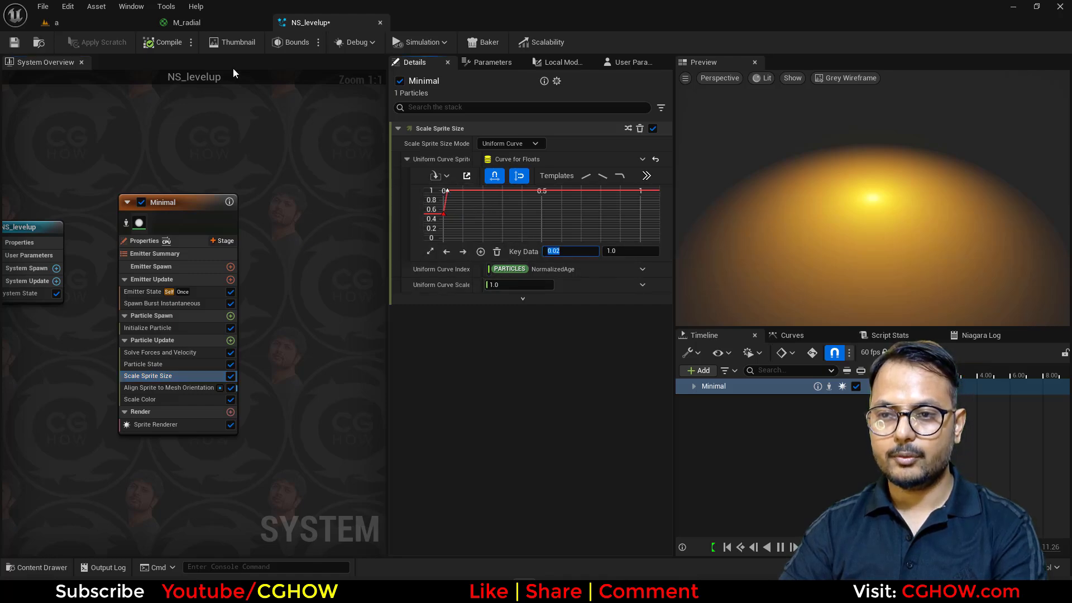
Return to the level, save the level sequence, and save the modified NS_levelup system
click(102, 25)
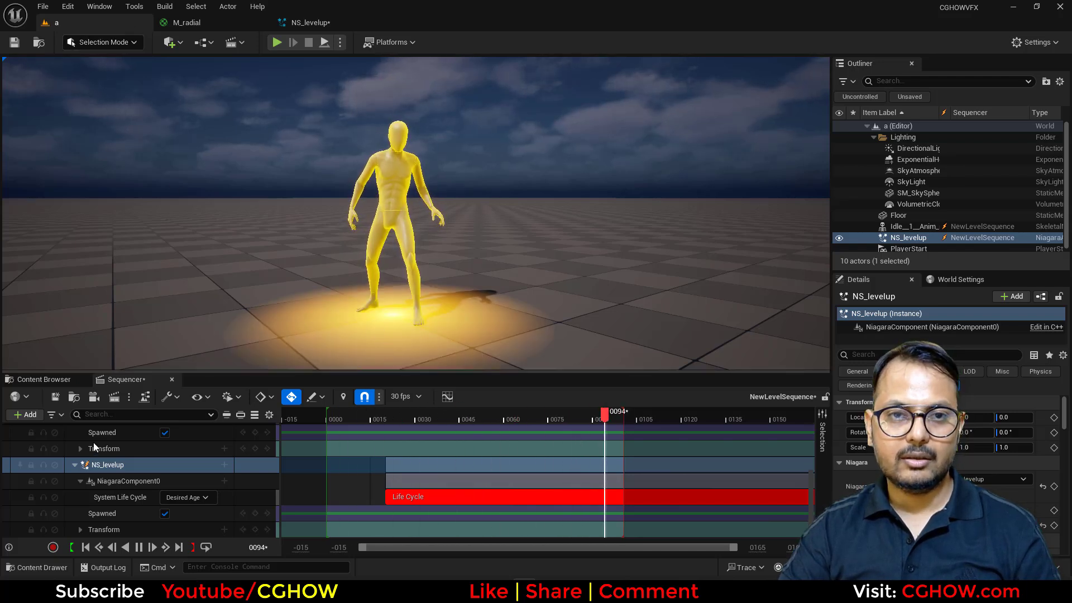
click(55, 397)
click(45, 380)
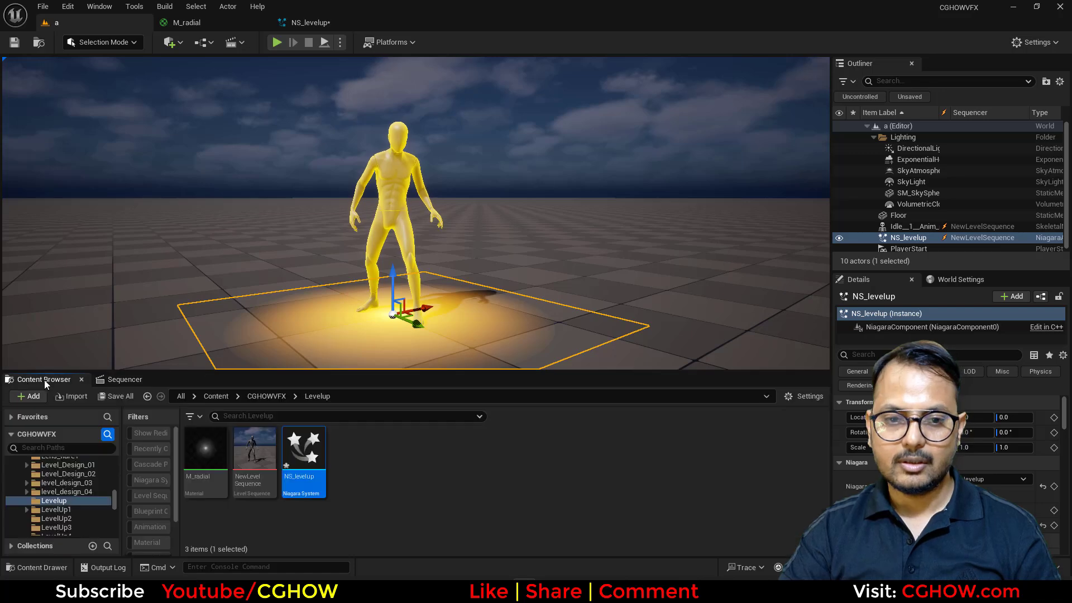
click(118, 396)
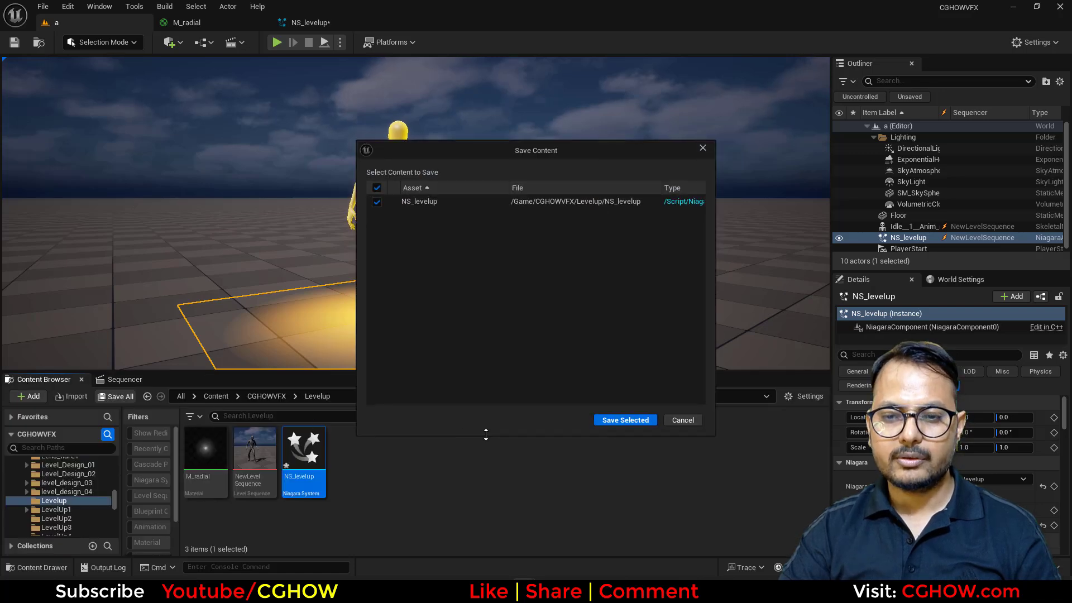
click(613, 423)
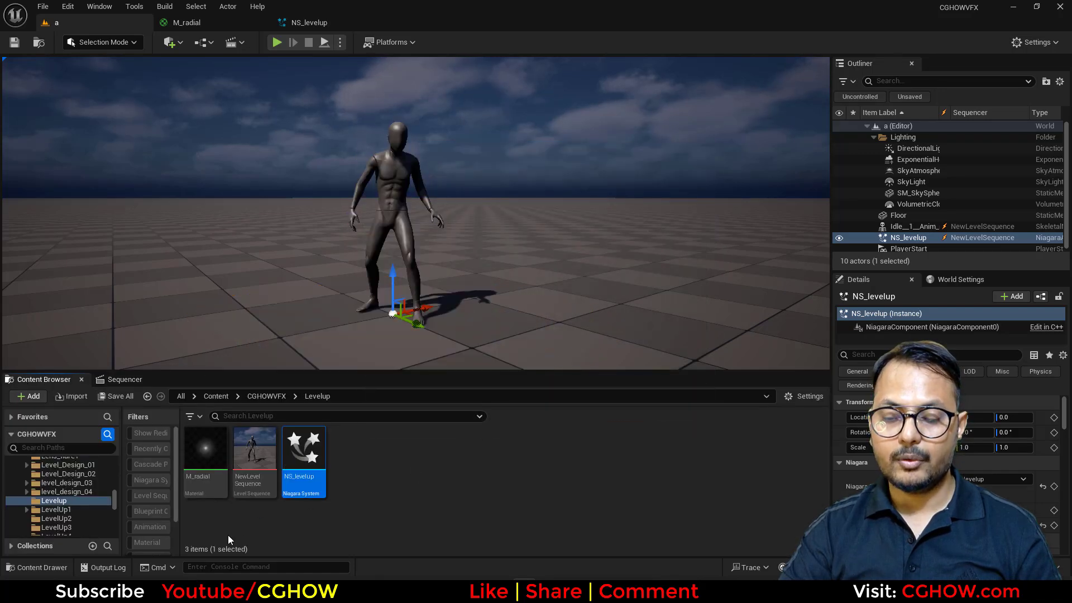
Duplicate the M_radial material, name the copy m_Ring, and open it for editing
right_click(218, 461)
click(263, 211)
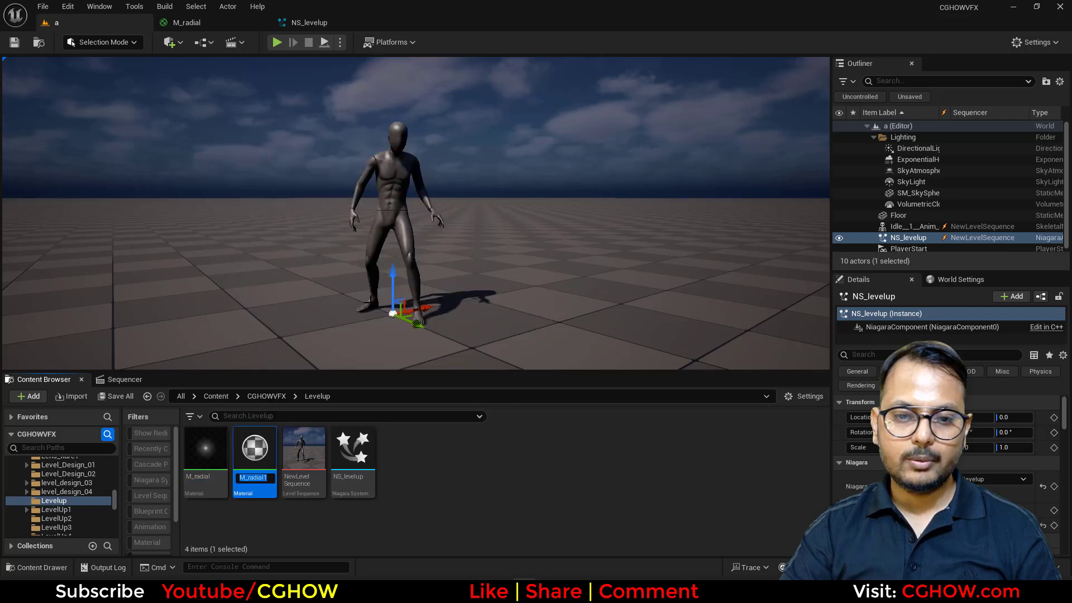
text(m_Ring)
key(Return)
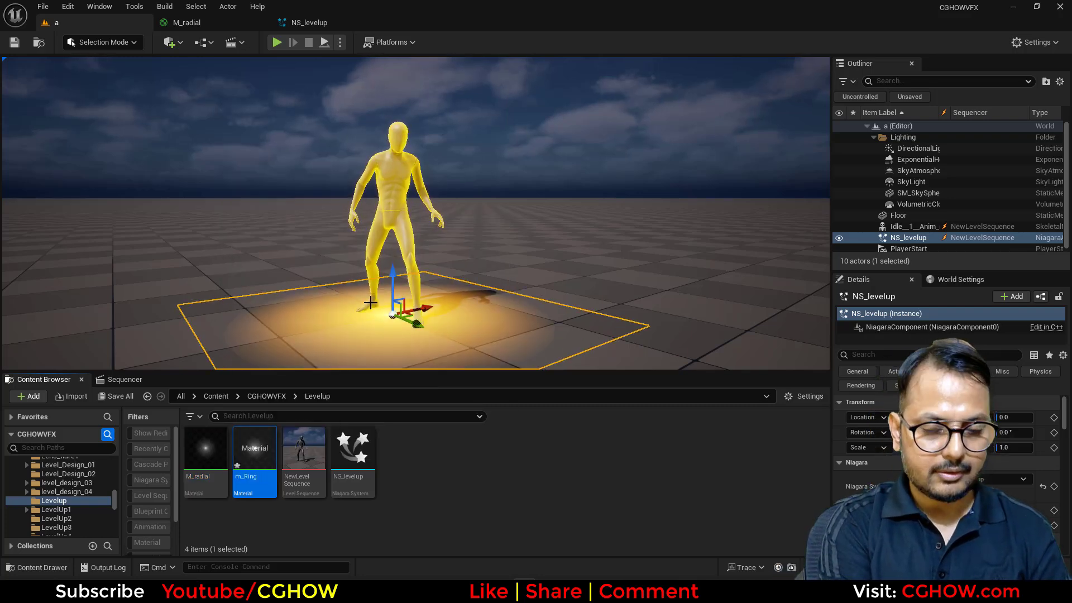
key(Return)
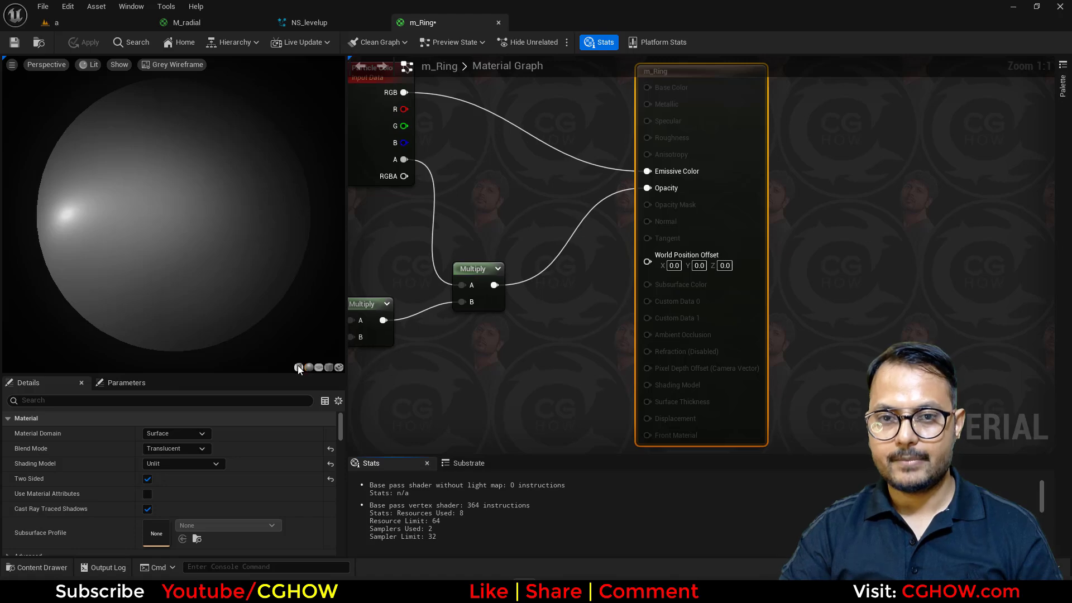
Preview m_Ring on a plane and move the RadialGradientExponential node away from the Multiply nodes to make room
click(319, 368)
right_drag(459, 312, 663, 301)
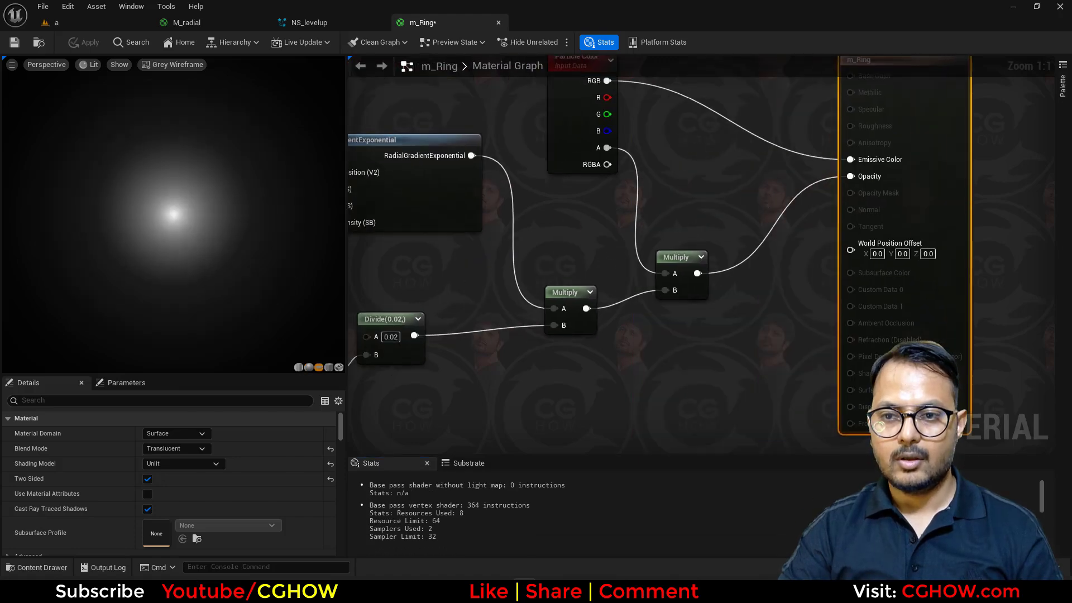
scroll(226, 265, down, 1)
scroll(702, 289, down, 3)
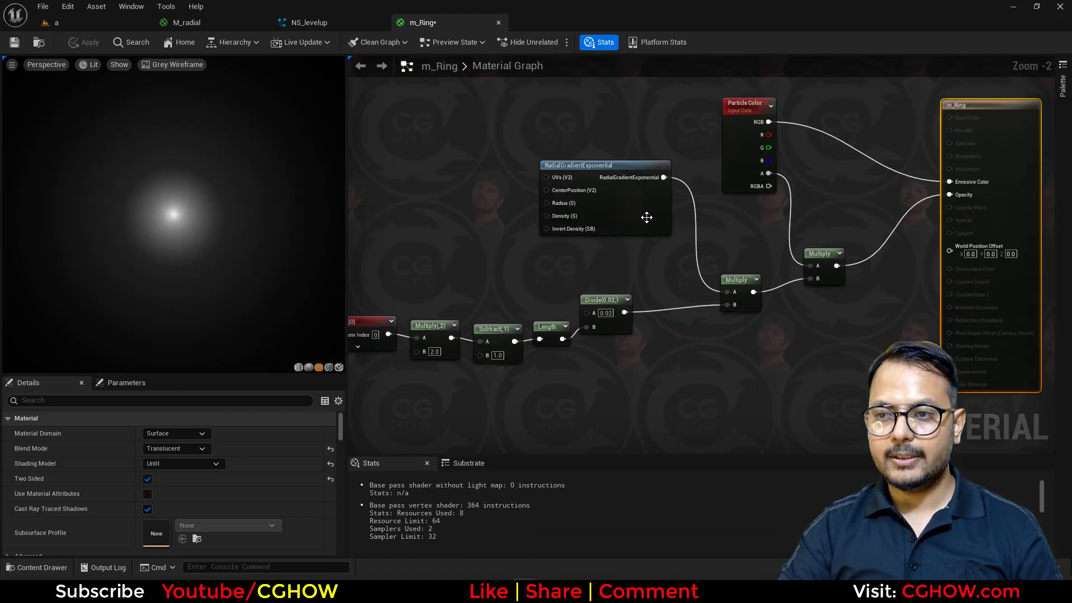
drag(646, 216, 433, 158)
Feed RadialGradientExponential into a new Sine node with period 2, preview it on the plane, and reposition both nodes
right_drag(463, 122, 489, 238)
drag(465, 234, 512, 191)
text(si)
click(542, 226)
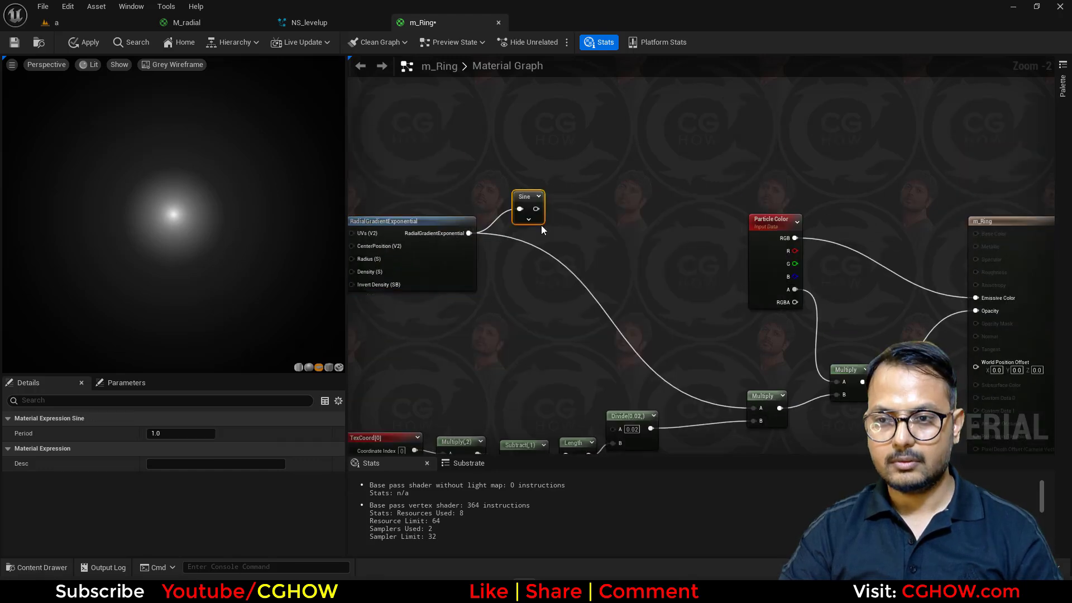
key(space)
click(183, 433)
text(2)
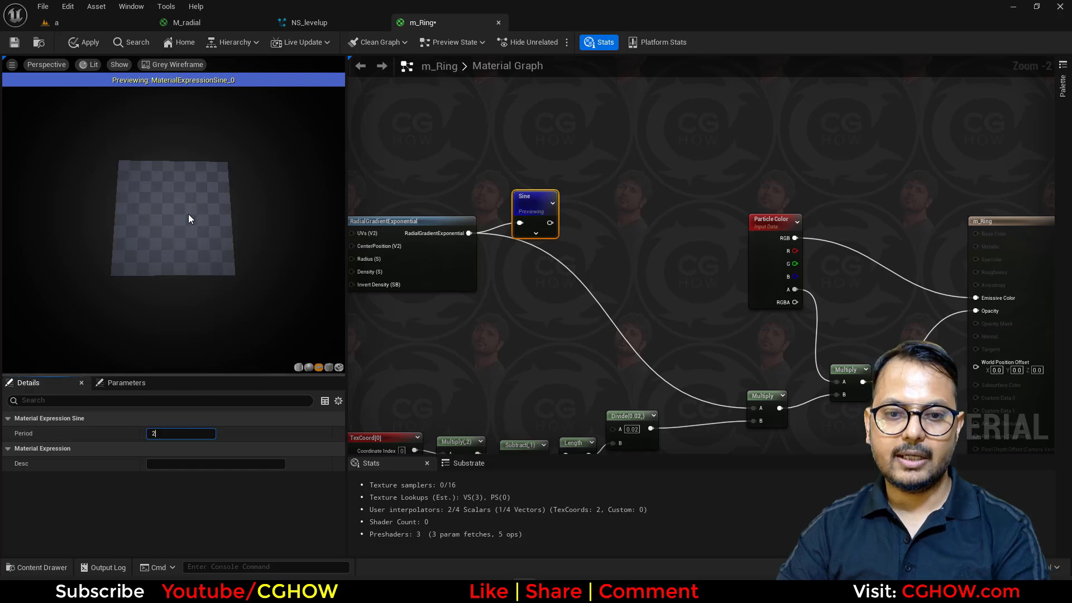
drag(189, 213, 56, 239)
right_drag(78, 240, 78, 268)
right_drag(591, 252, 690, 282)
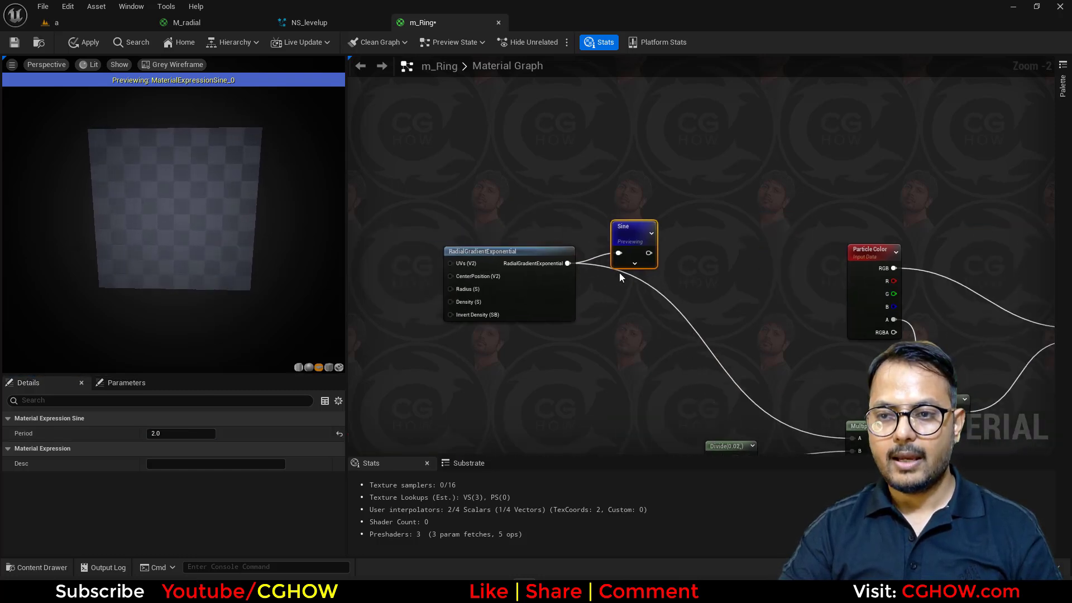
drag(628, 237, 627, 228)
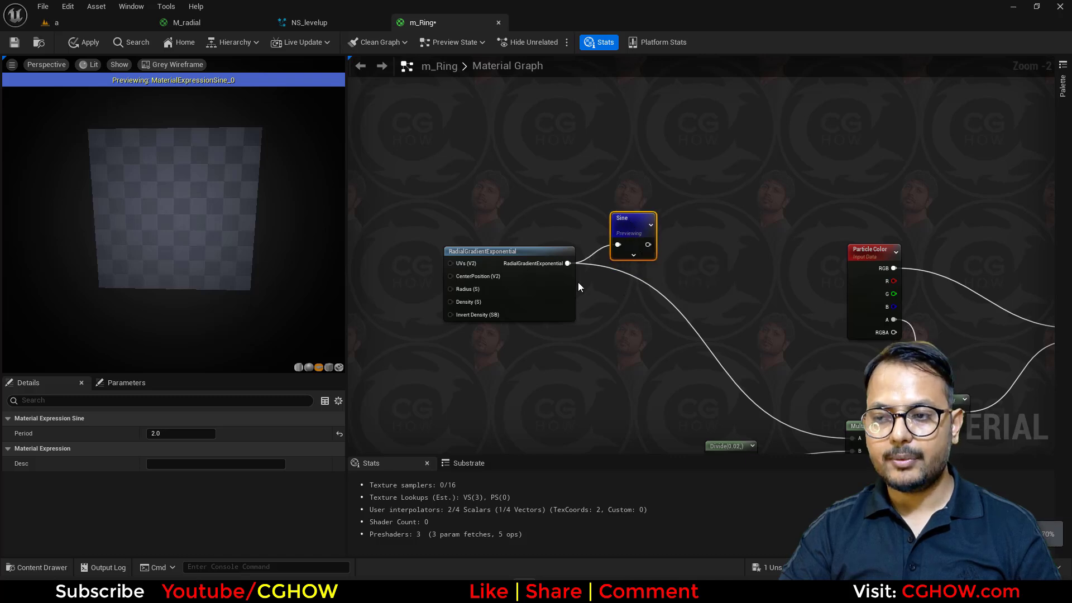
drag(569, 296, 543, 272)
Feed the Sine output into a new Power node, preview it, and set its exponent to 10
right_drag(636, 221, 517, 248)
drag(516, 248, 548, 227)
click(528, 241)
key(space)
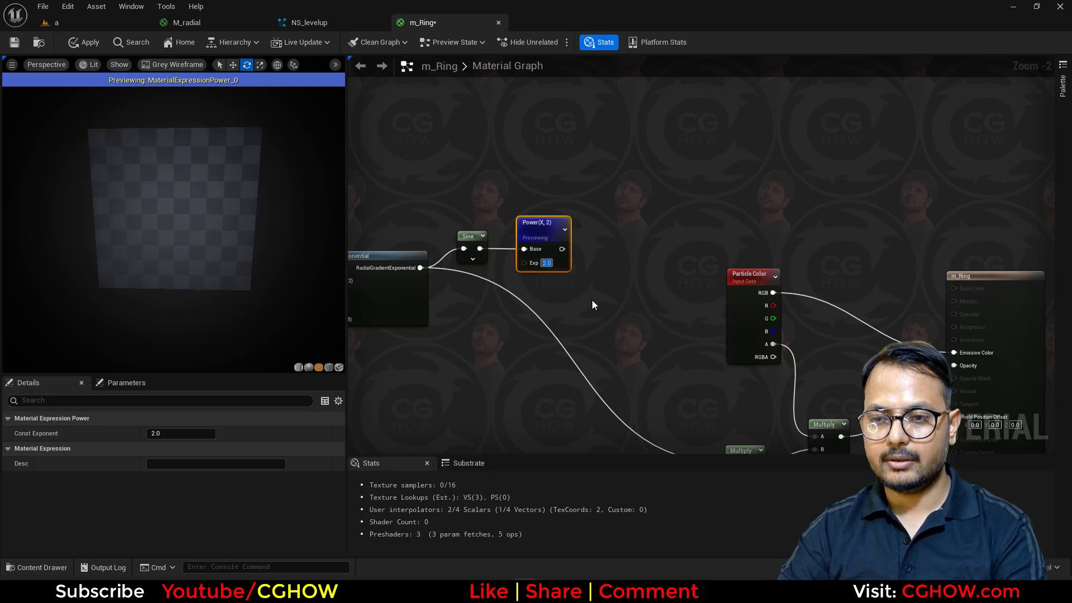
text(10)
key(Return)
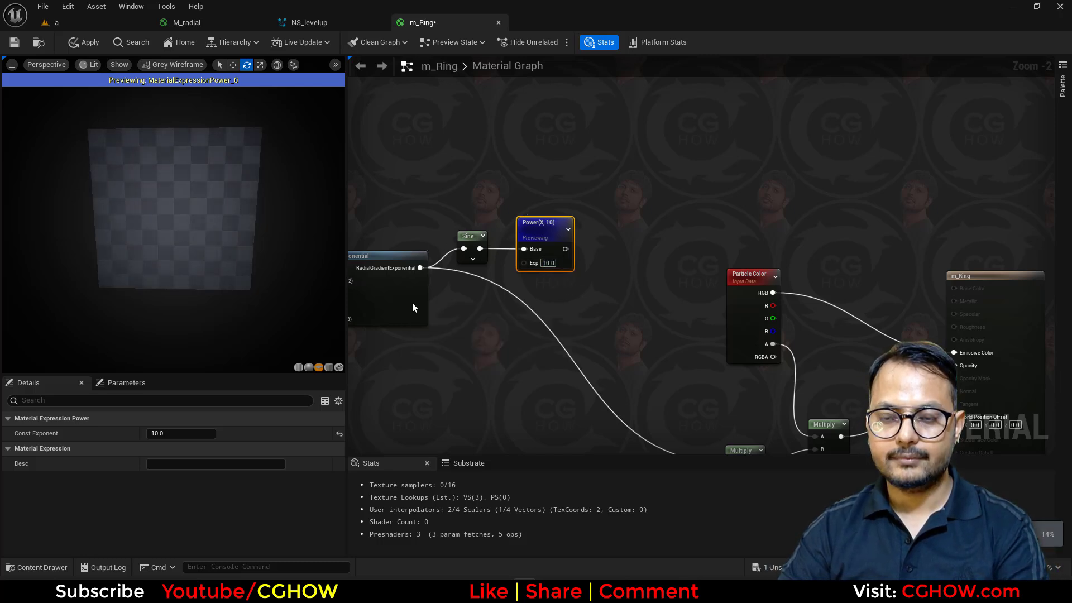
Line up the gradient and Power nodes with the Sine node and set the Power exponent to 20
drag(412, 303, 397, 281)
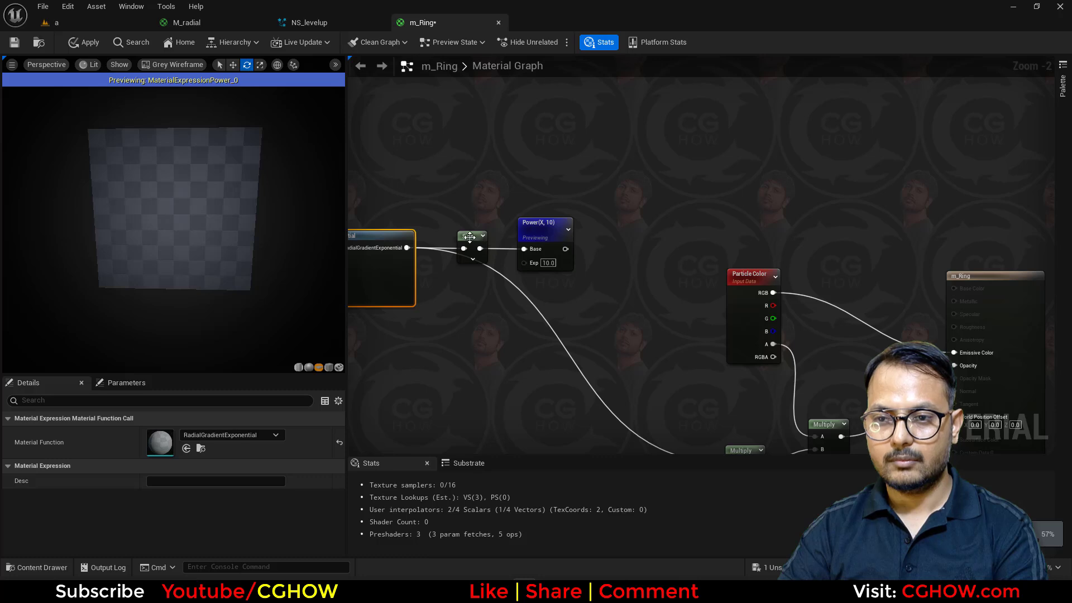
drag(540, 225, 525, 225)
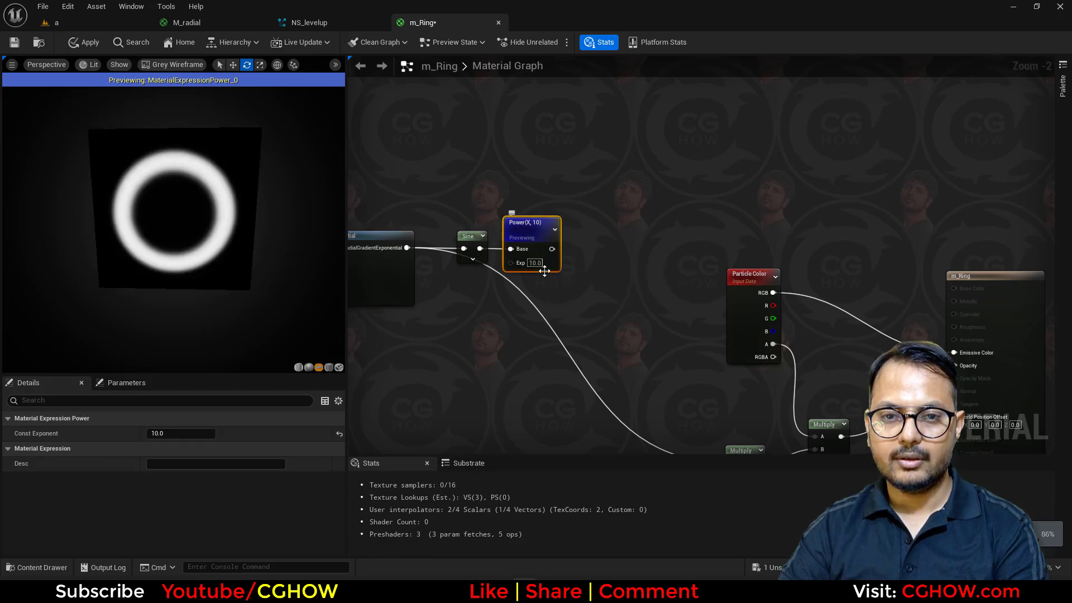
key(Return)
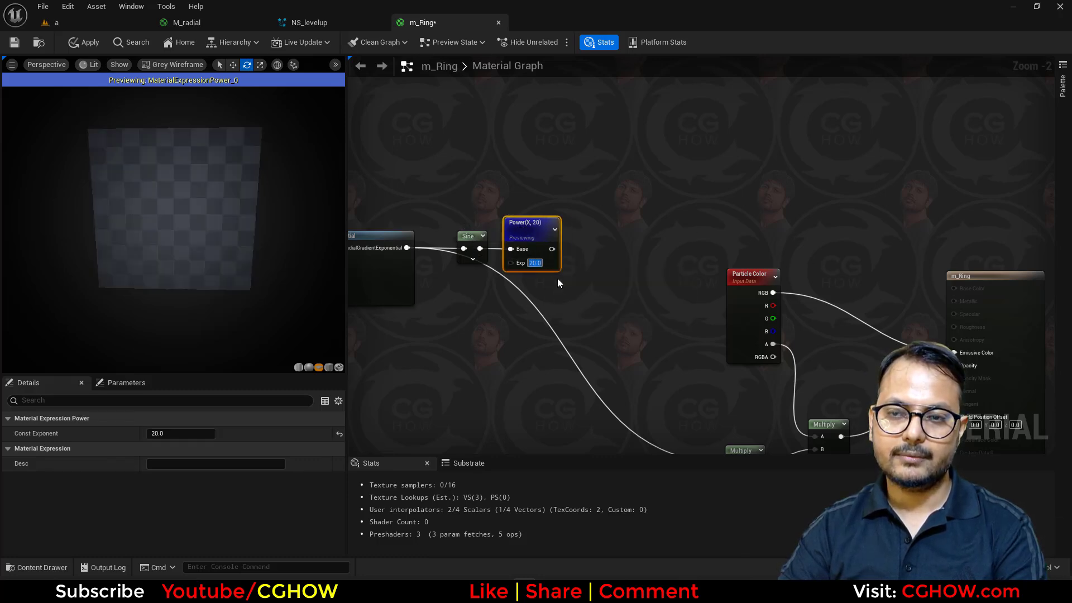
Connect the Power output to a new Multiply node with its B value set to 5
drag(550, 232, 574, 252)
click(565, 235)
key(m)
click(567, 234)
text(5)
key(Return)
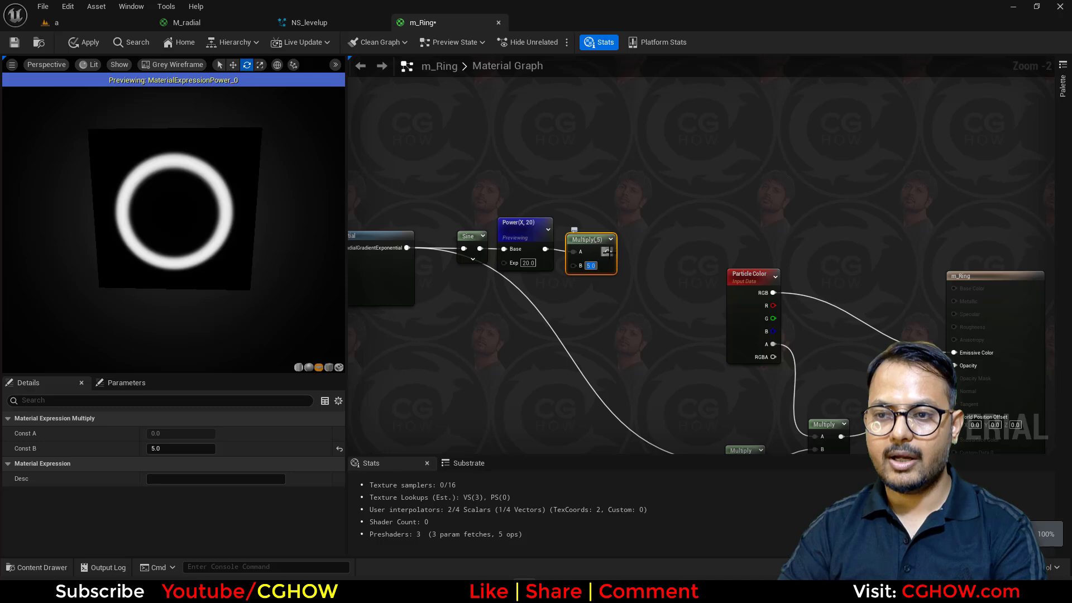
Add a Saturate node after the Multiply by 5, preview it, and tidy the Power node's position
right_click(629, 245)
text(sa)
click(655, 275)
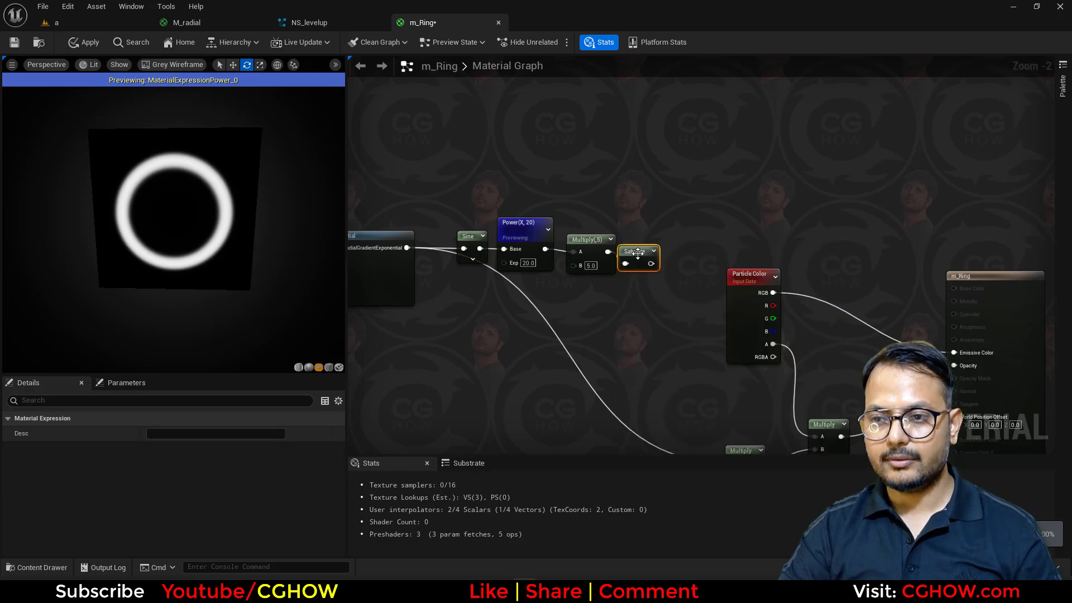
key(space)
drag(524, 231, 523, 243)
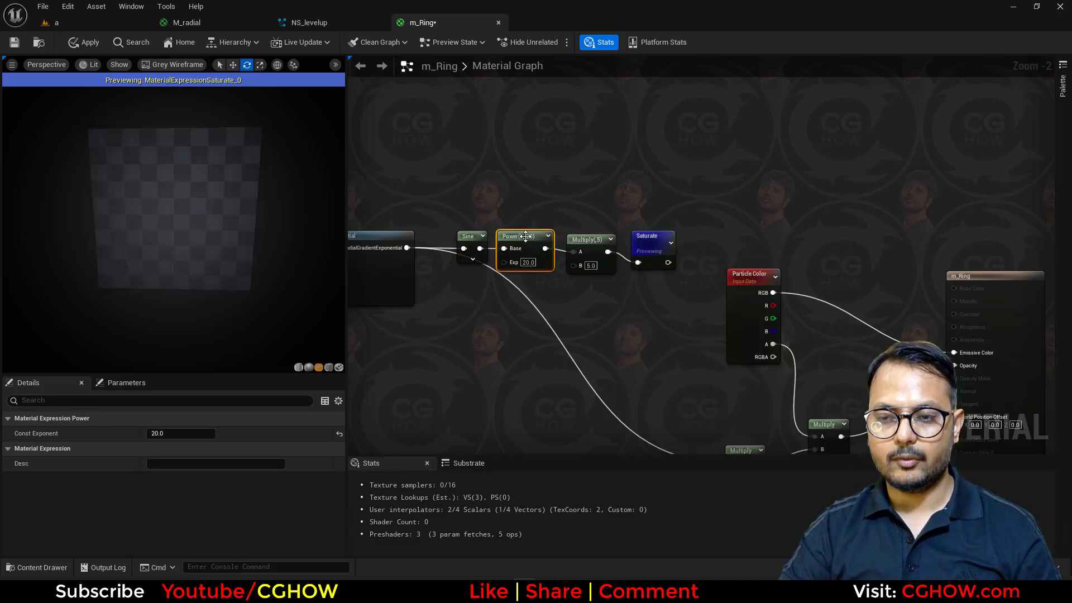
Set the B value of the Multiply node before Saturate to 50 and align the Saturate node with the row
right_drag(653, 397, 696, 308)
scroll(736, 347, down, 2)
right_drag(584, 366, 563, 414)
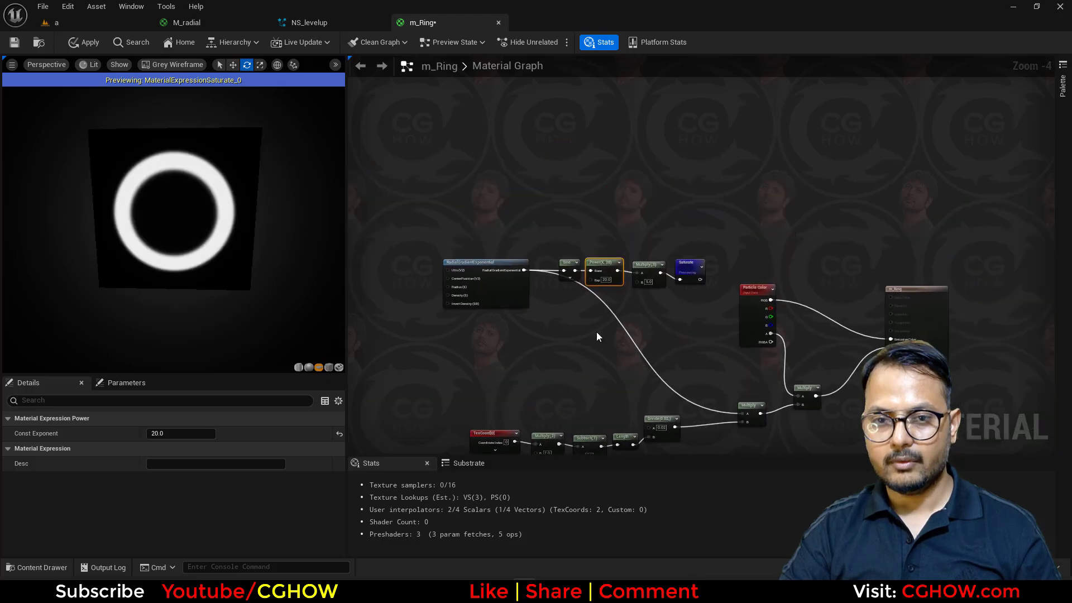
scroll(616, 293, up, 3)
click(668, 271)
text(50)
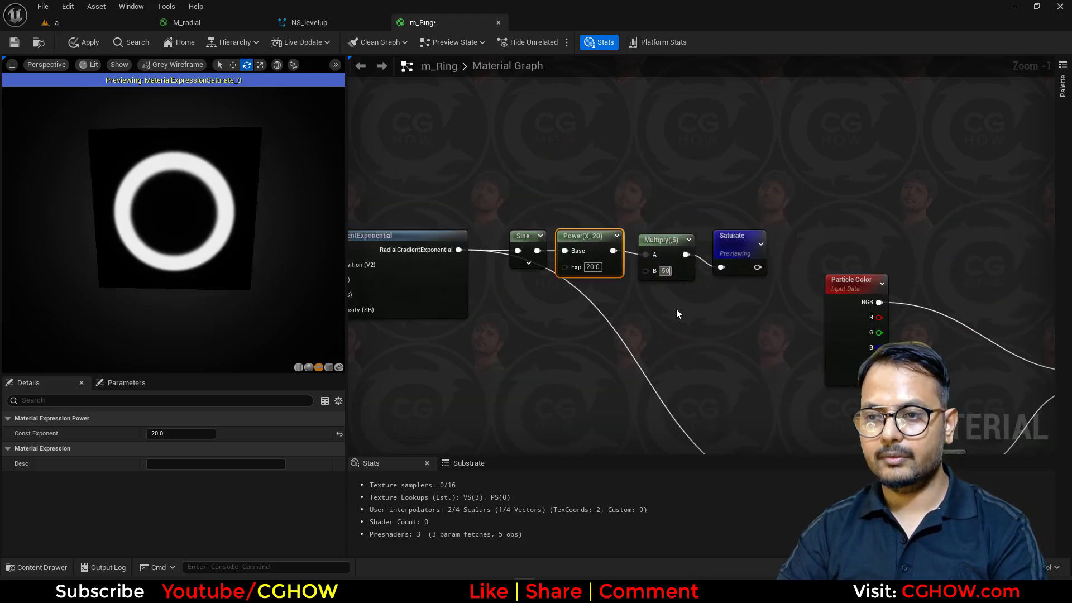
key(Return)
drag(735, 246, 724, 233)
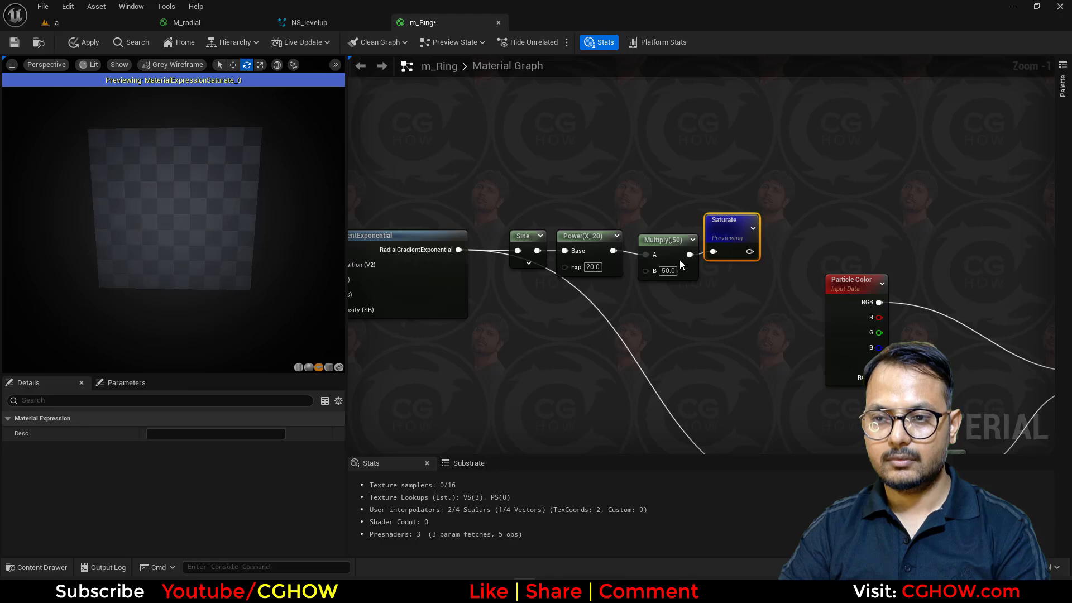
Disconnect RadialGradientExponential from the lower Multiply node and set the Power exponent to 50
scroll(579, 360, down, 1)
right_drag(578, 362, 567, 233)
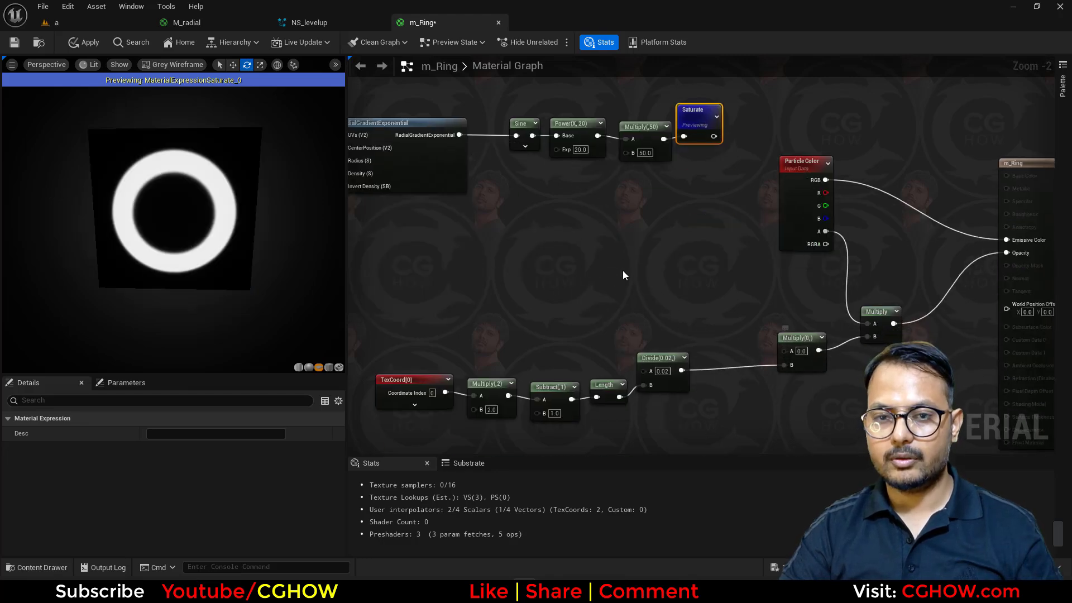
right_drag(623, 270, 603, 394)
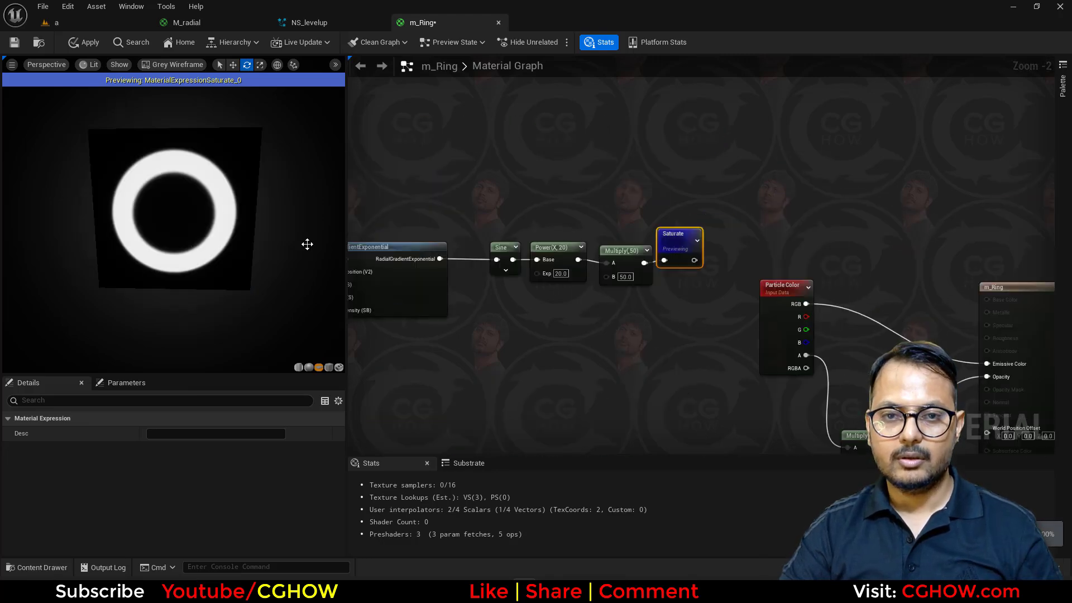
click(560, 274)
text(50)
key(Return)
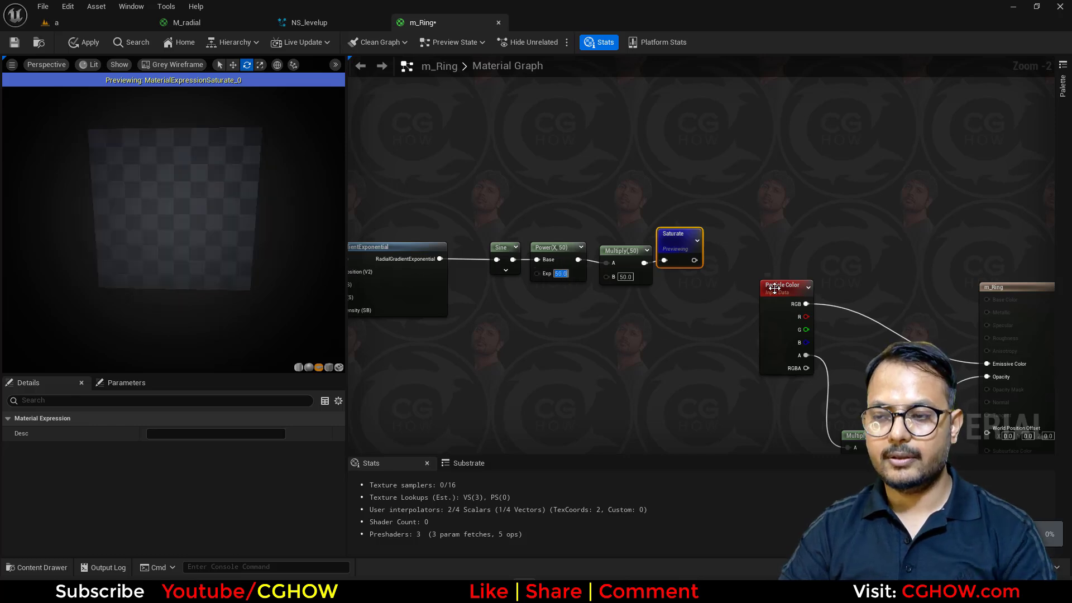
Move the Particle Color node closer to the material output, straighten the Multiply node in its row, and set the Power exponent to 100
drag(775, 288, 860, 331)
drag(616, 250, 613, 247)
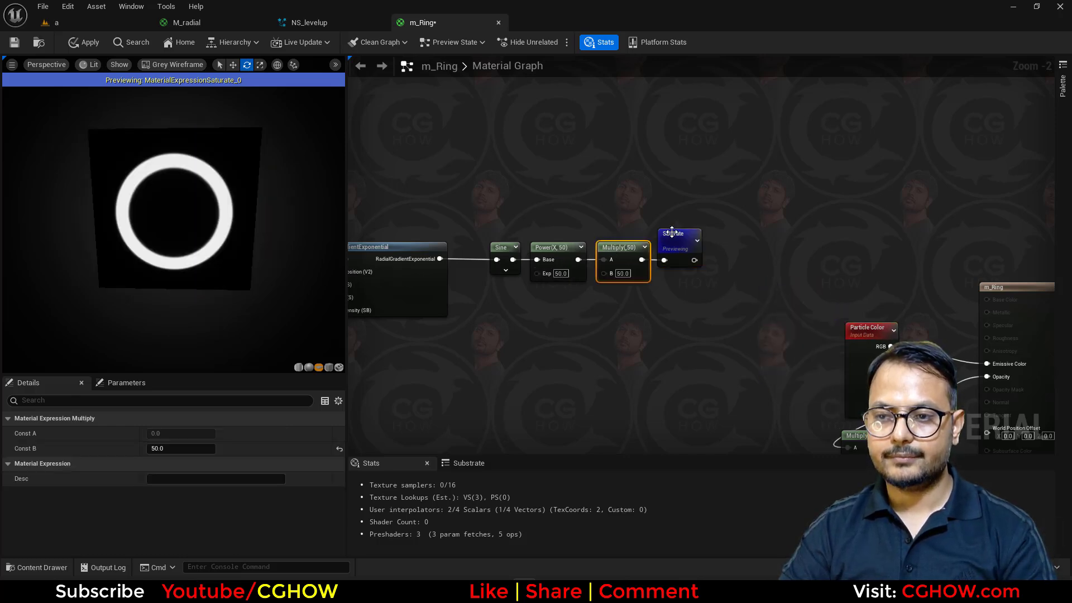
click(560, 273)
text(100)
key(Return)
Branch a second Power node off the Sine output with its exponent set to 5
right_drag(571, 322, 509, 301)
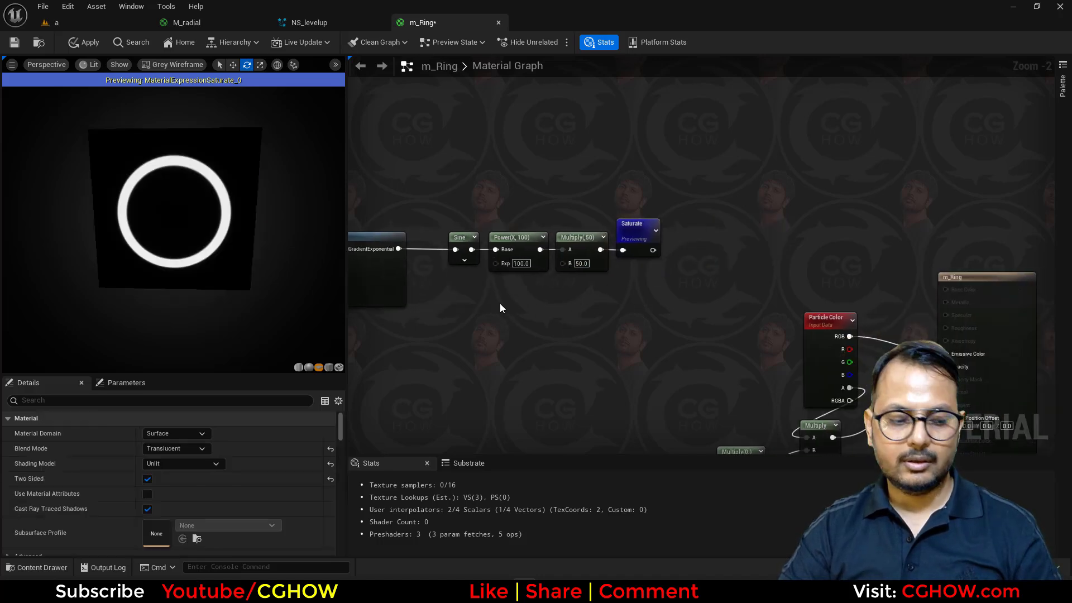
click(508, 290)
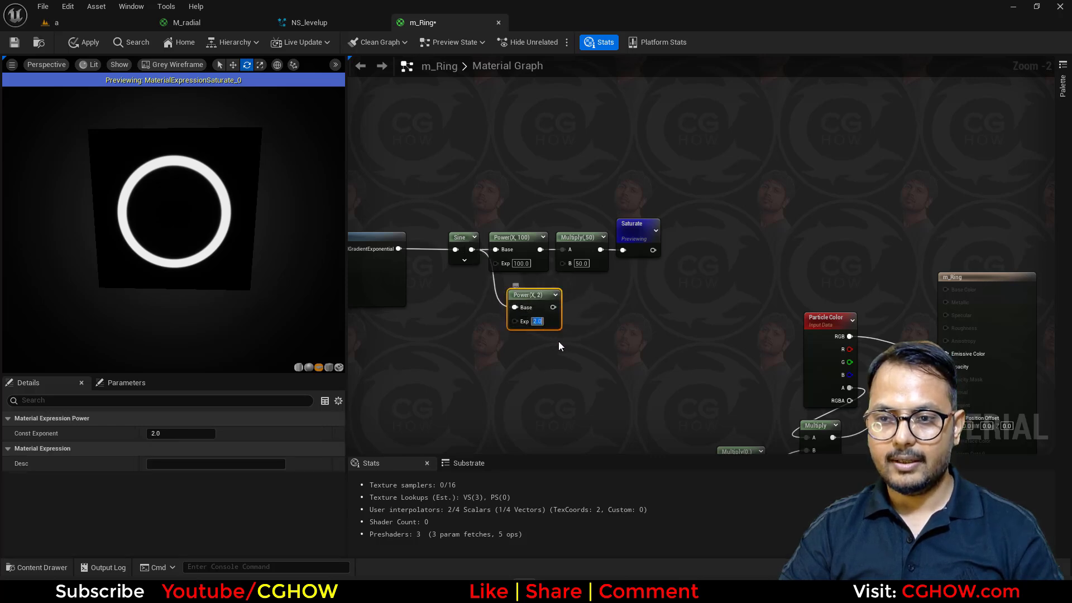
text(5)
key(Return)
click(575, 297)
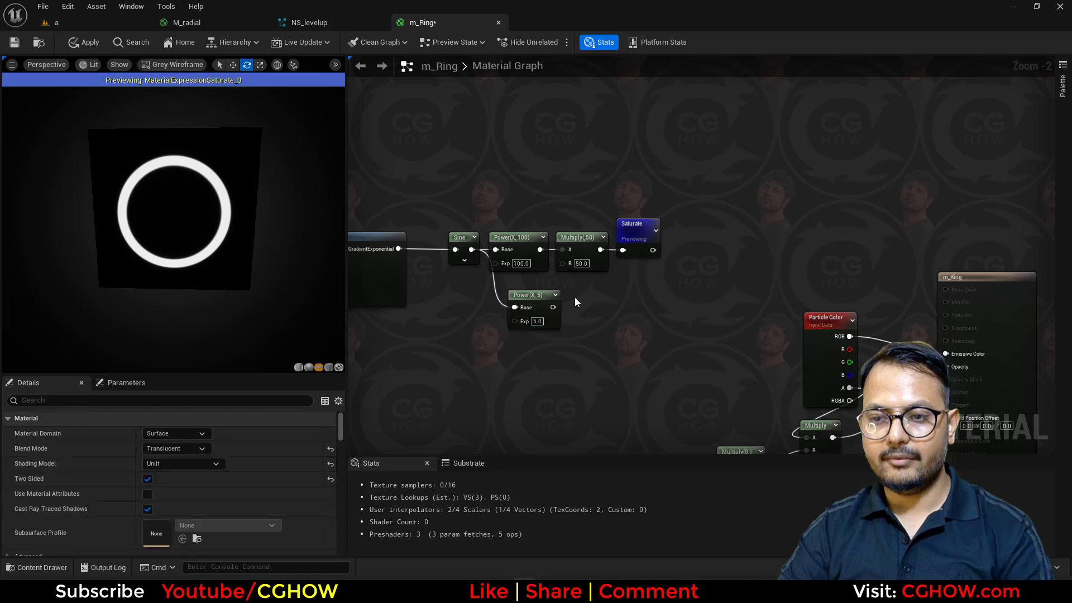
Connect the second Power node to a new Multiply with B set to 0.2, previewing both and aligning them beneath the upper row
click(575, 302)
drag(553, 308, 584, 313)
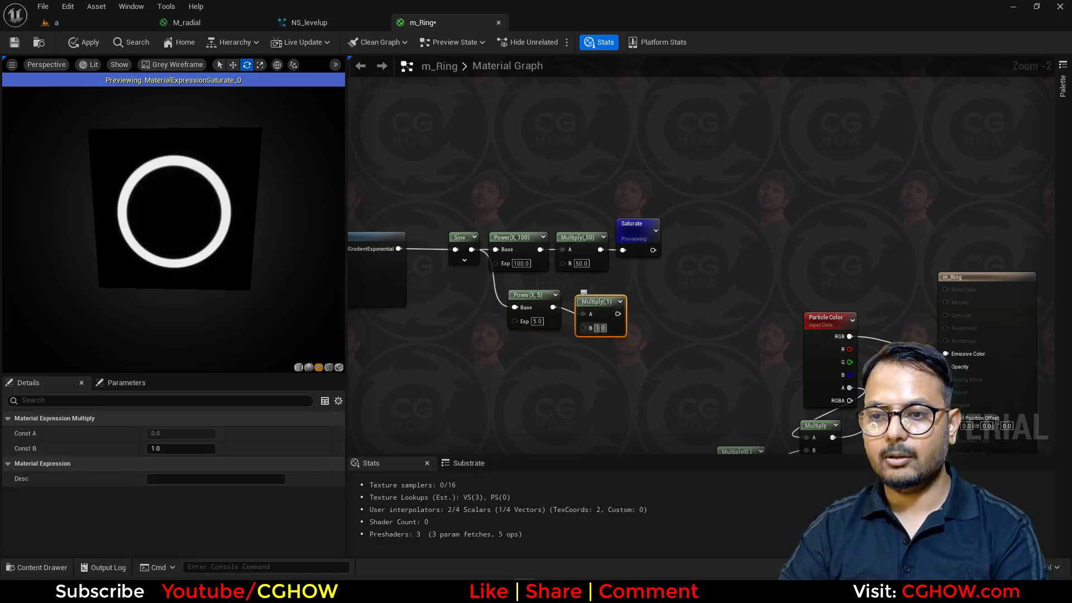
click(528, 305)
key(space)
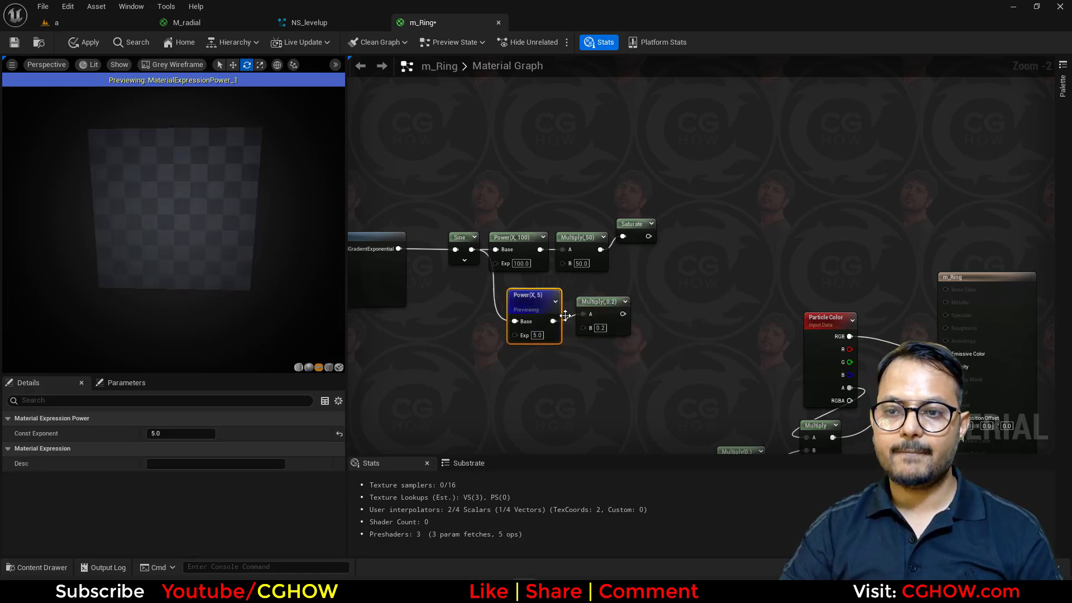
drag(525, 305, 518, 291)
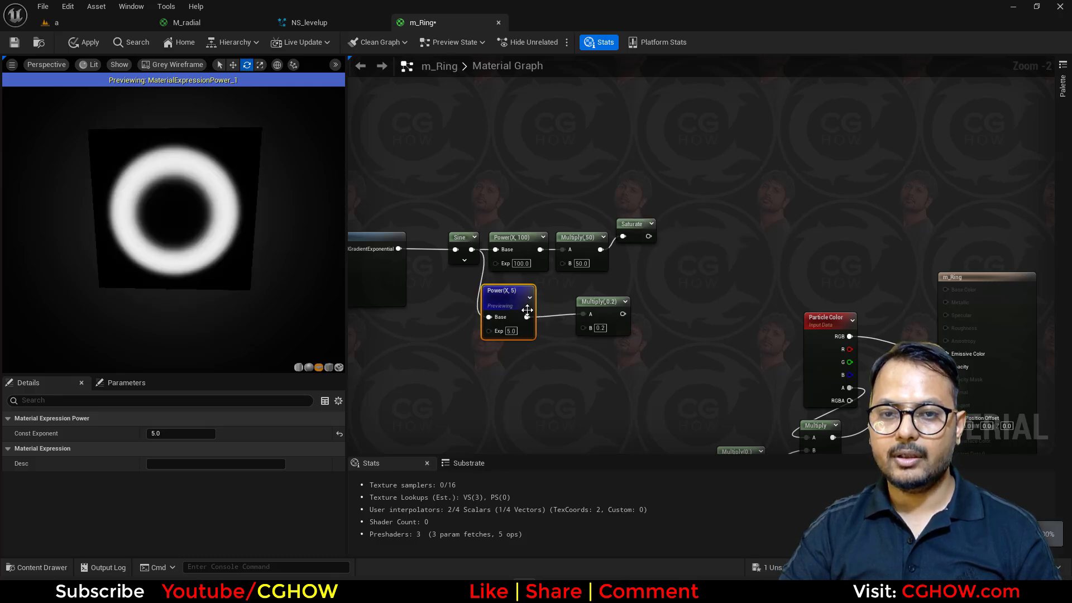
click(613, 329)
key(space)
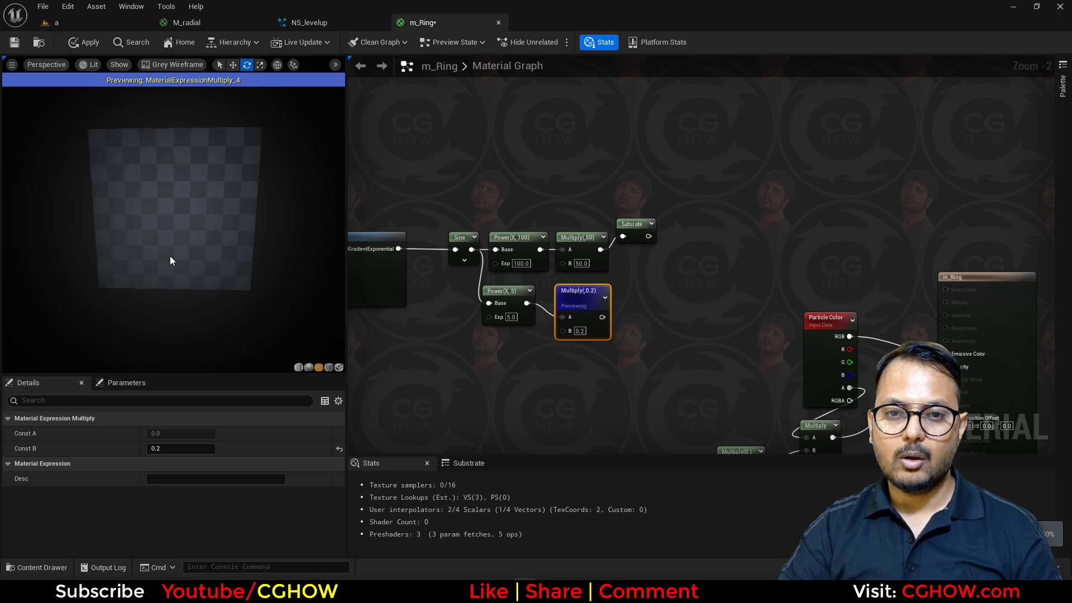
Combine the Saturate output and the Multiply by 0.2 output in a new Add node, and preview it
click(675, 285)
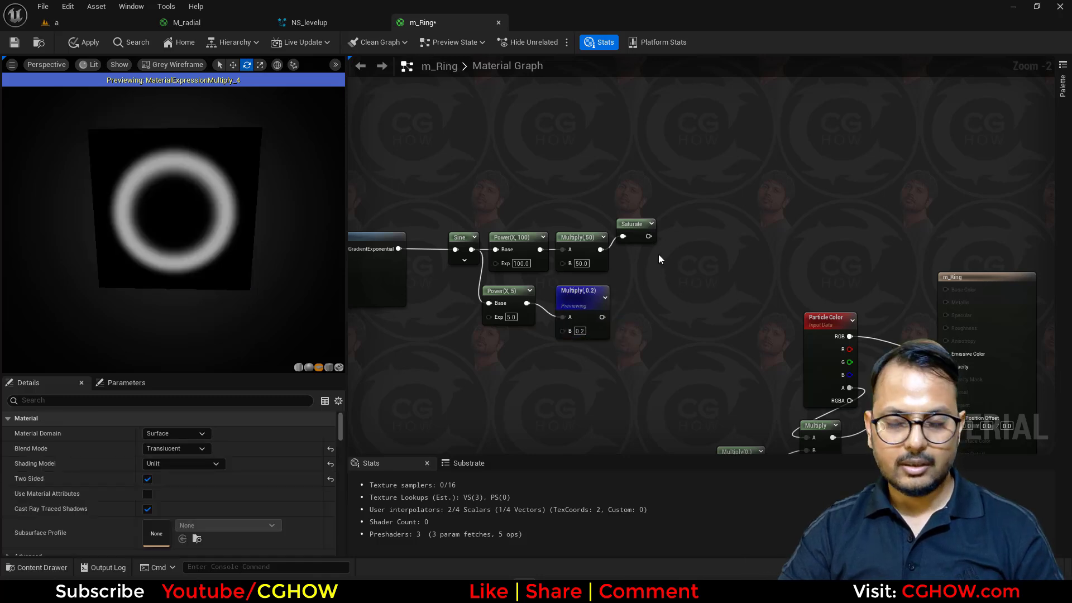
key(a)
click(662, 264)
drag(648, 237, 670, 283)
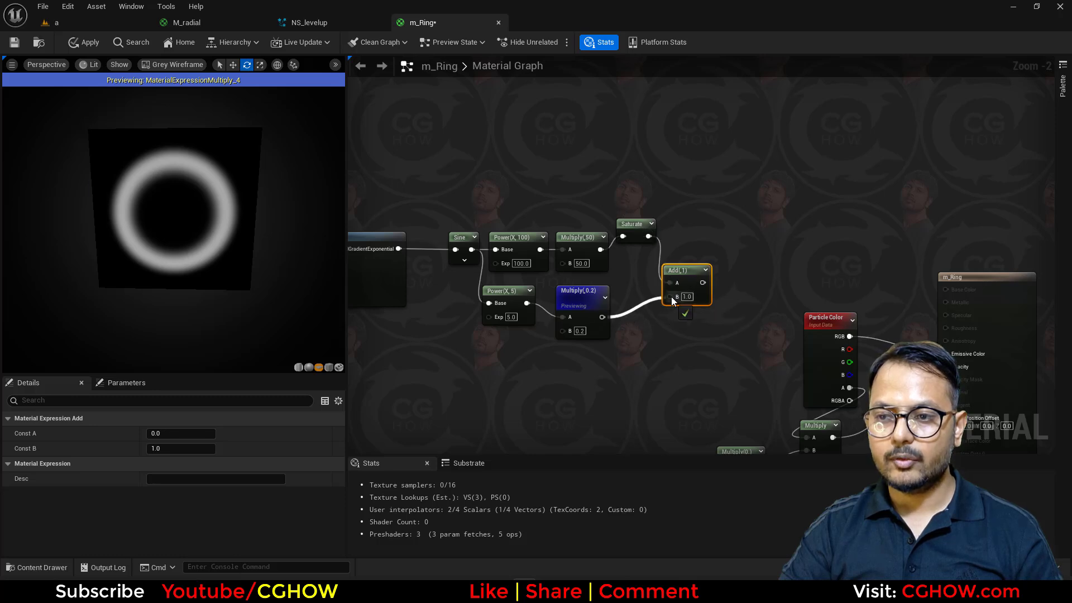
key(space)
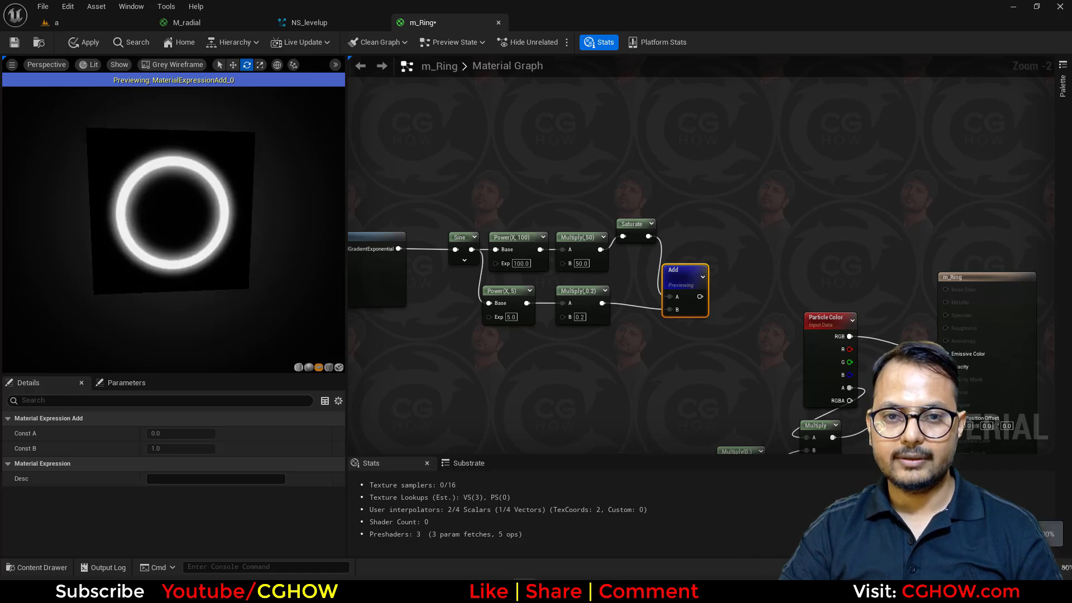
Connect the Add output to input A of the Multiply feeding Opacity, and Particle Color's alpha to its input B
scroll(502, 324, down, 2)
right_drag(647, 357, 638, 262)
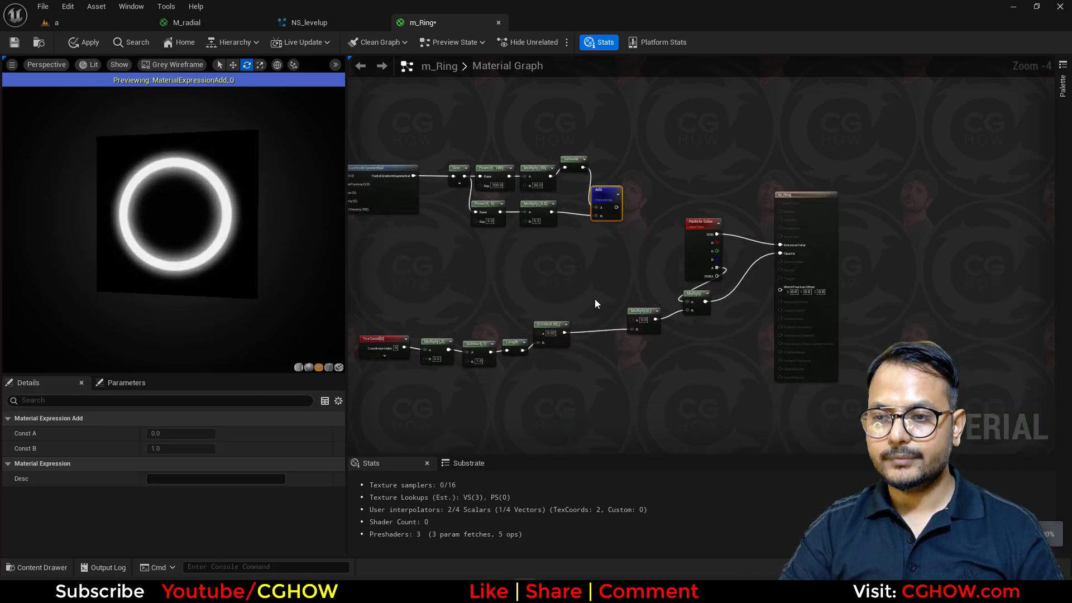
right_drag(595, 299, 601, 323)
scroll(623, 224, up, 2)
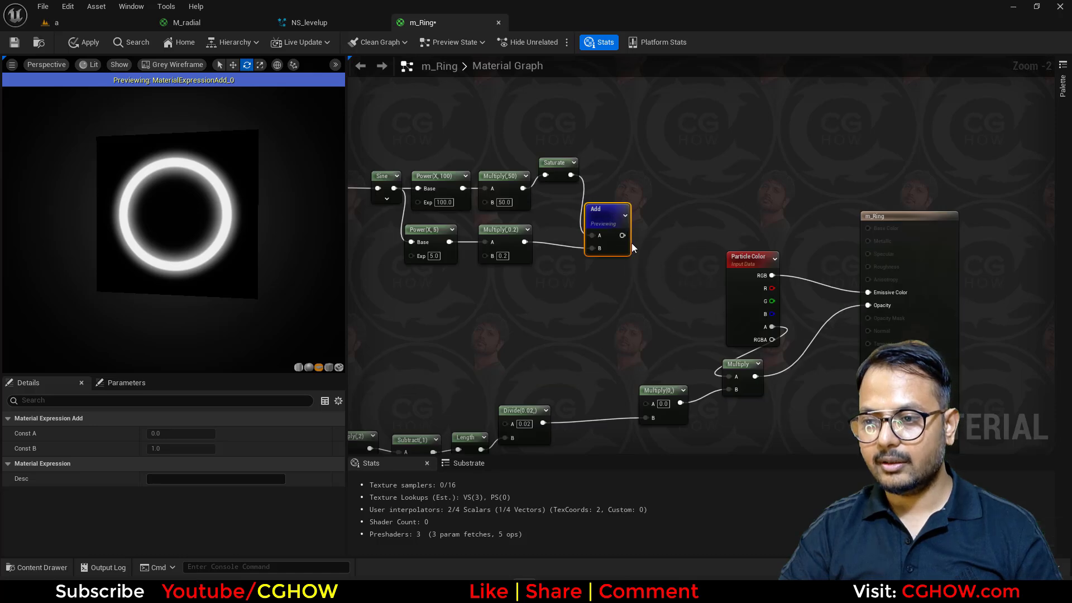
drag(622, 235, 742, 384)
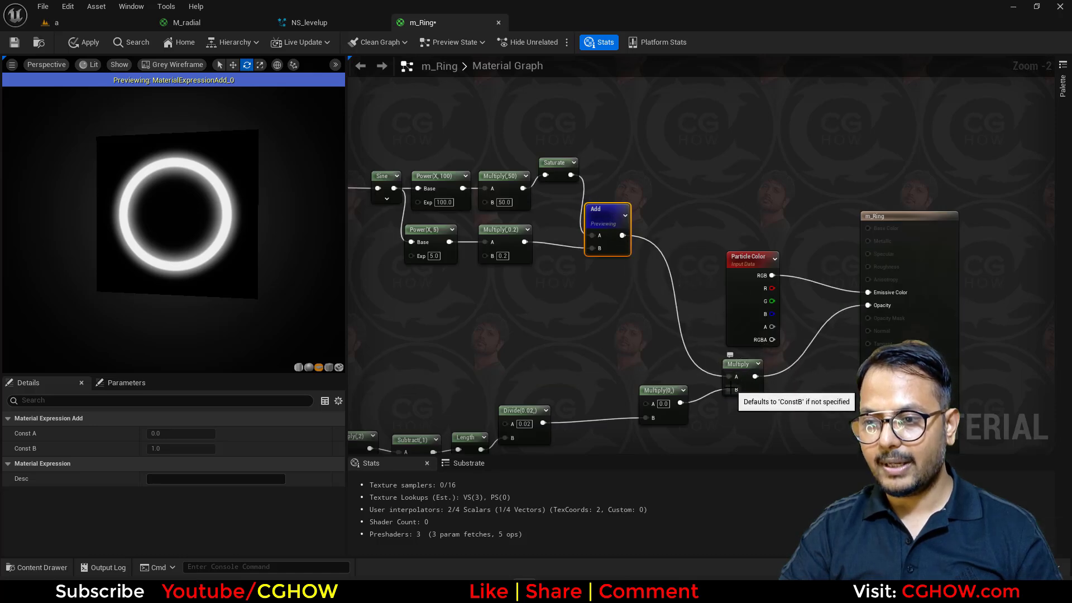
drag(771, 339, 744, 389)
drag(734, 388, 733, 389)
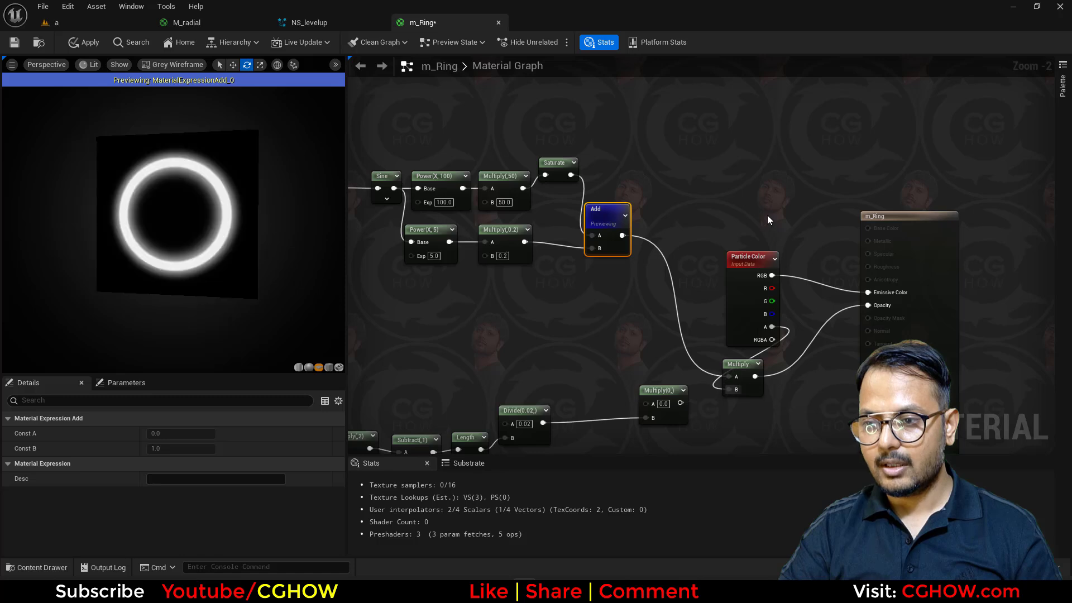
Multiply the Add output by Particle Color's RGB in a new Multiply node and connect the result to Emissive Color
click(767, 215)
key(m)
click(766, 205)
drag(772, 275, 773, 239)
drag(774, 223, 870, 292)
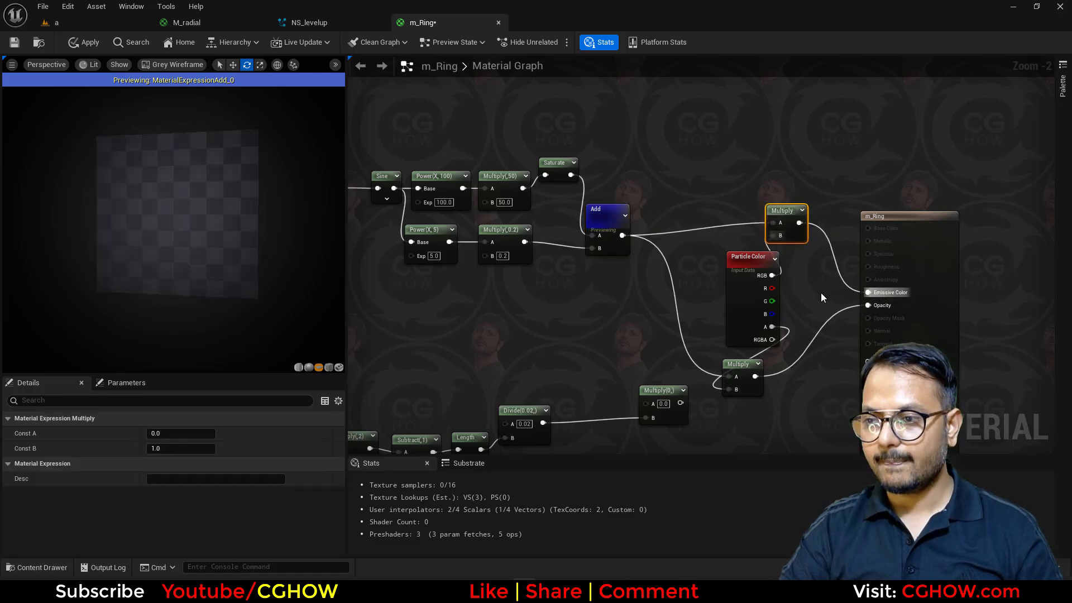
Move the disconnected TexCoord-to-Multiply node chain away from the ring network and save the m_Ring material
scroll(788, 305, down, 2)
right_drag(651, 357, 726, 320)
drag(451, 320, 816, 417)
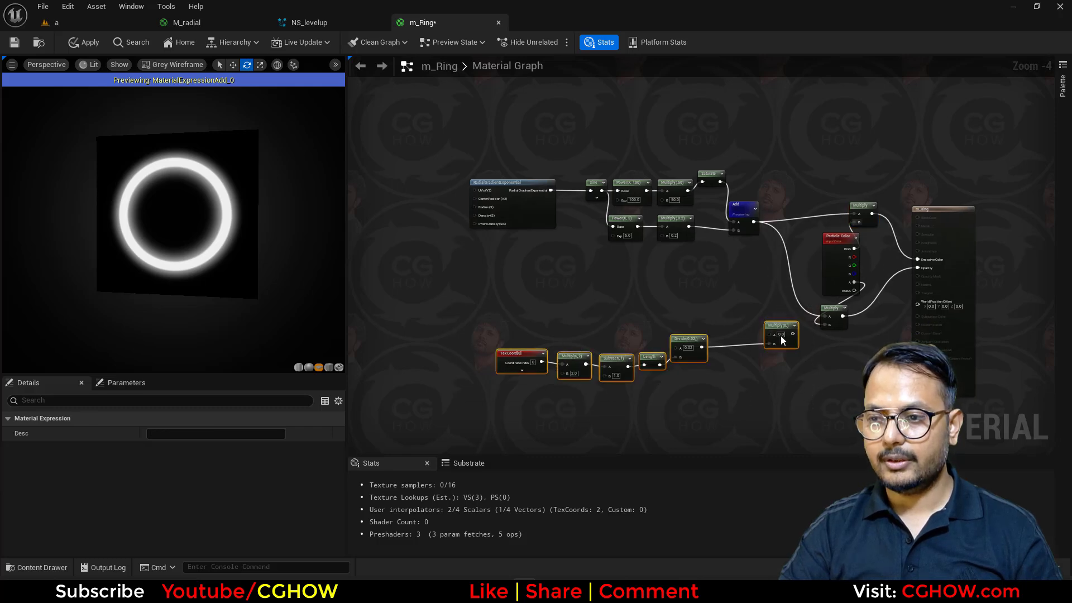
drag(689, 340, 600, 426)
click(15, 43)
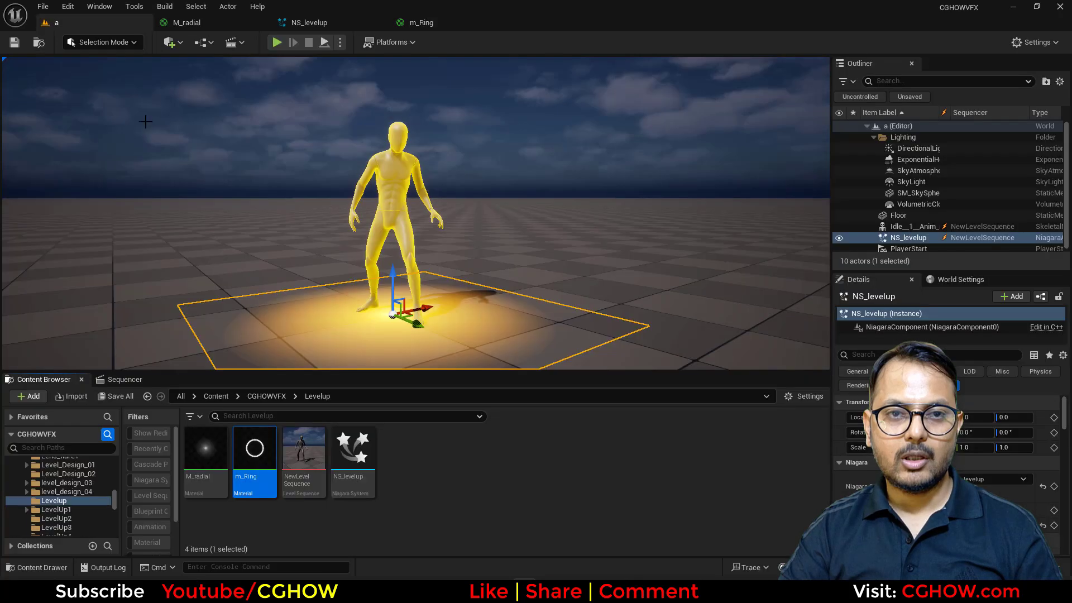
Switch to the NS_levelup system and duplicate the Minimal emitter
click(56, 23)
click(288, 23)
right_drag(232, 193, 134, 151)
click(77, 165)
key(ctrl+d)
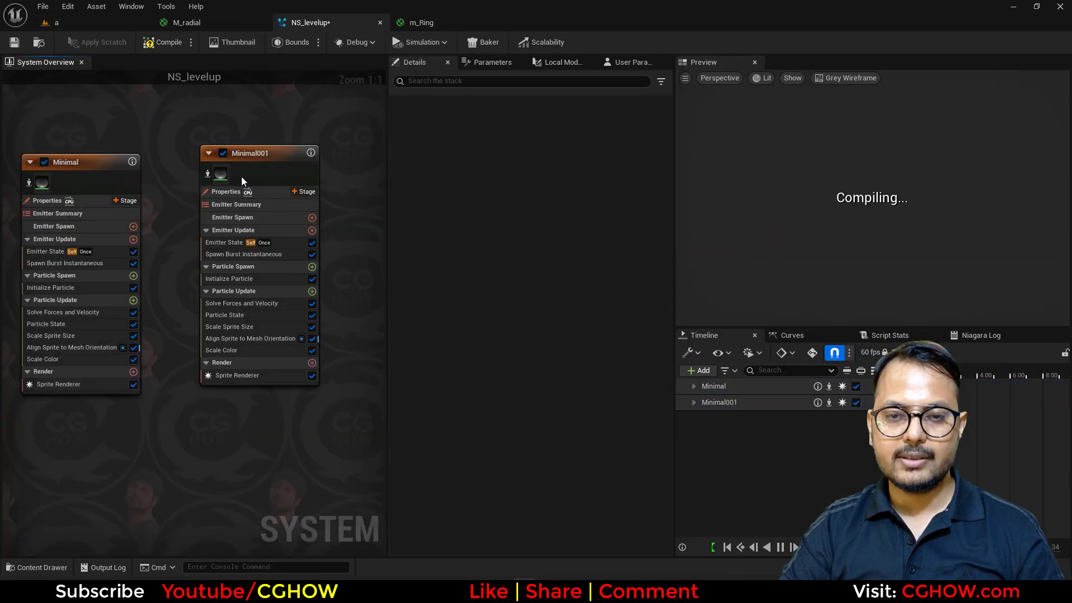
Assign the m_Ring material to the Sprite Renderer of the Minimal001 emitter
click(211, 174)
click(264, 375)
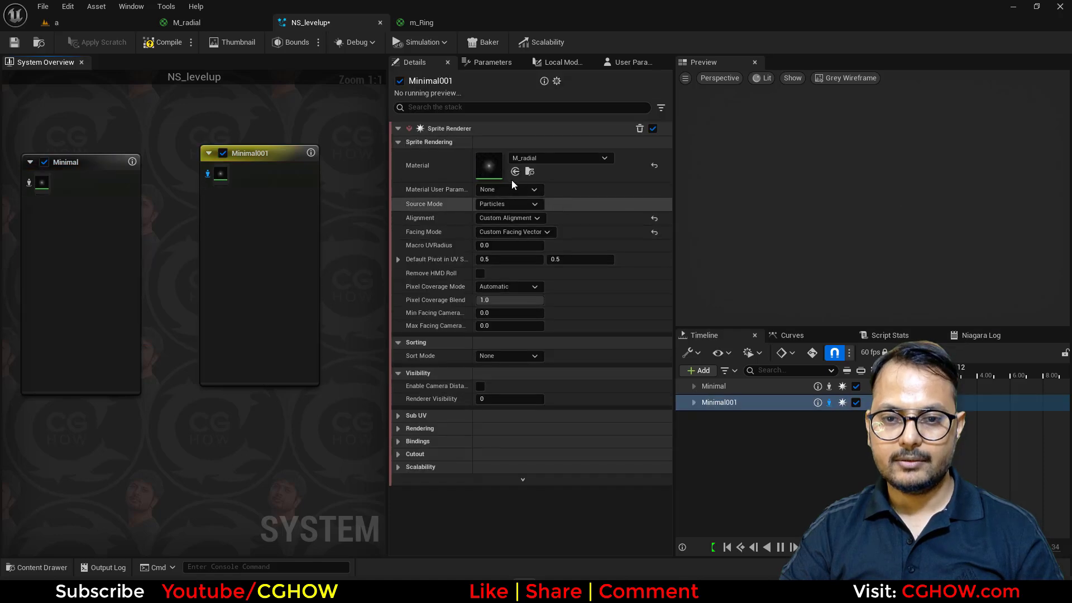
click(515, 172)
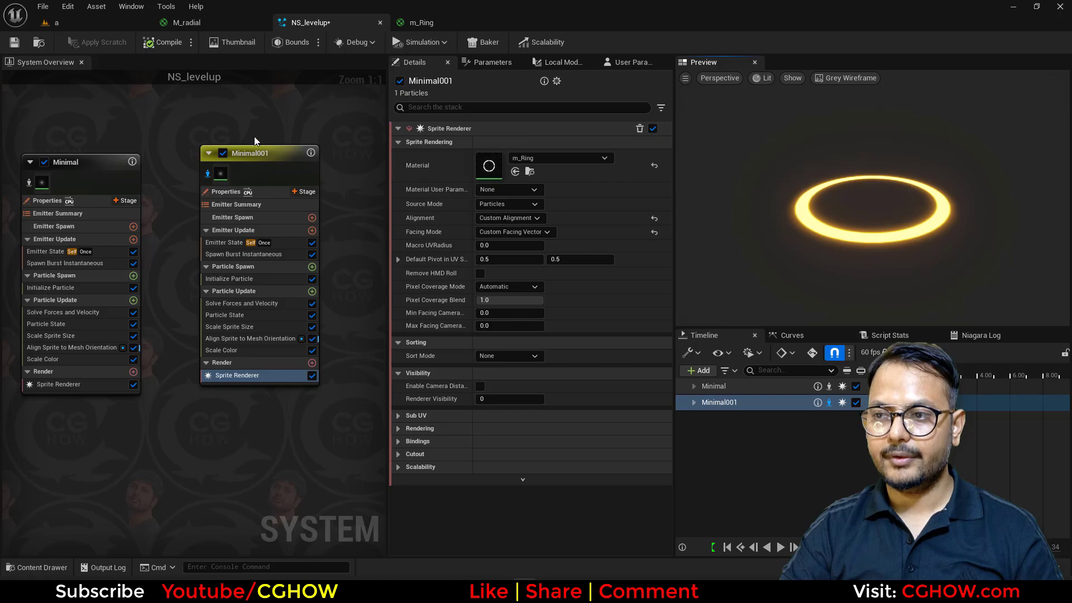
Reduce Minimal001's Uniform Sprite Size to 250 and further to 200, checking the ring around the character in the level
click(220, 182)
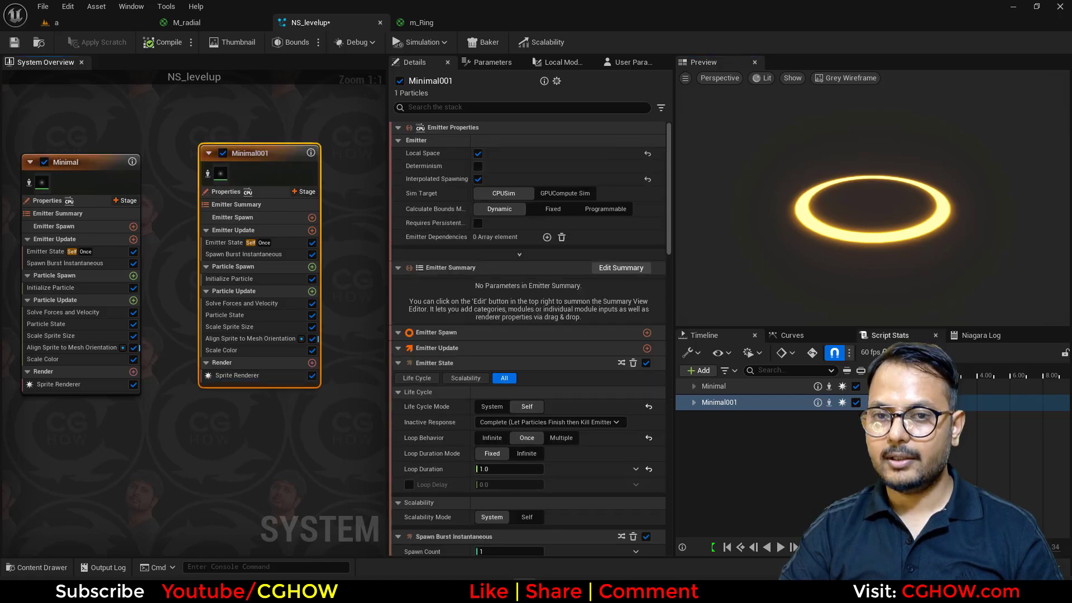
click(82, 28)
click(235, 25)
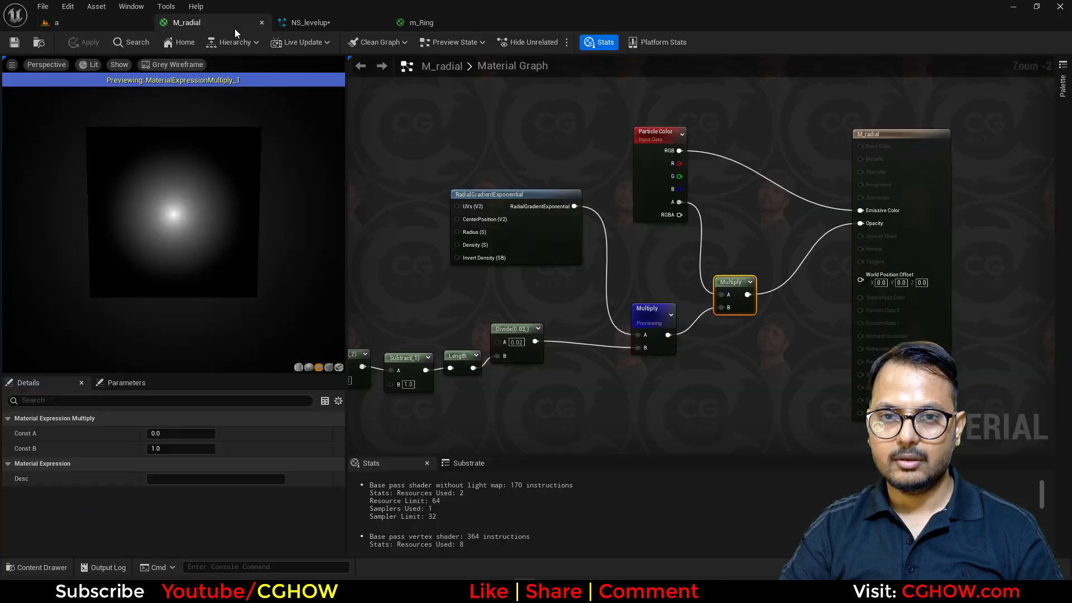
click(310, 22)
click(245, 279)
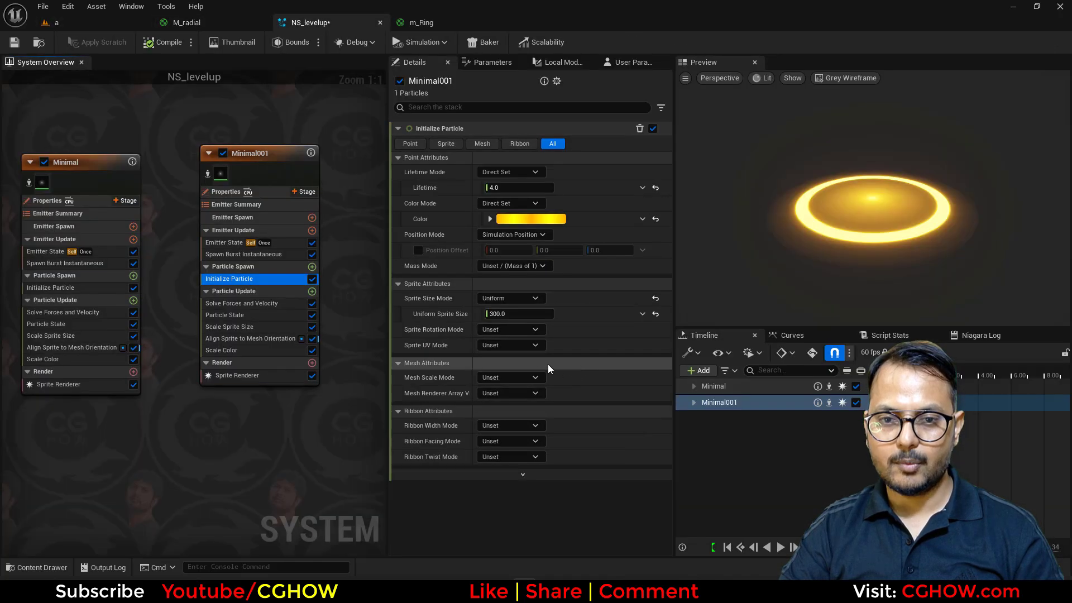
click(519, 313)
text(250)
click(93, 25)
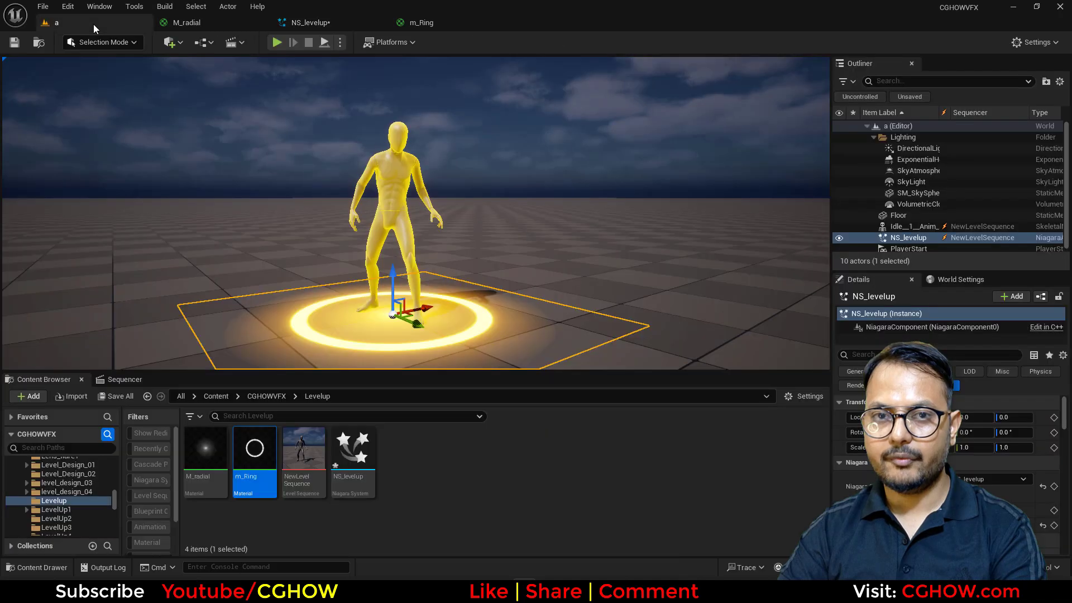
click(200, 23)
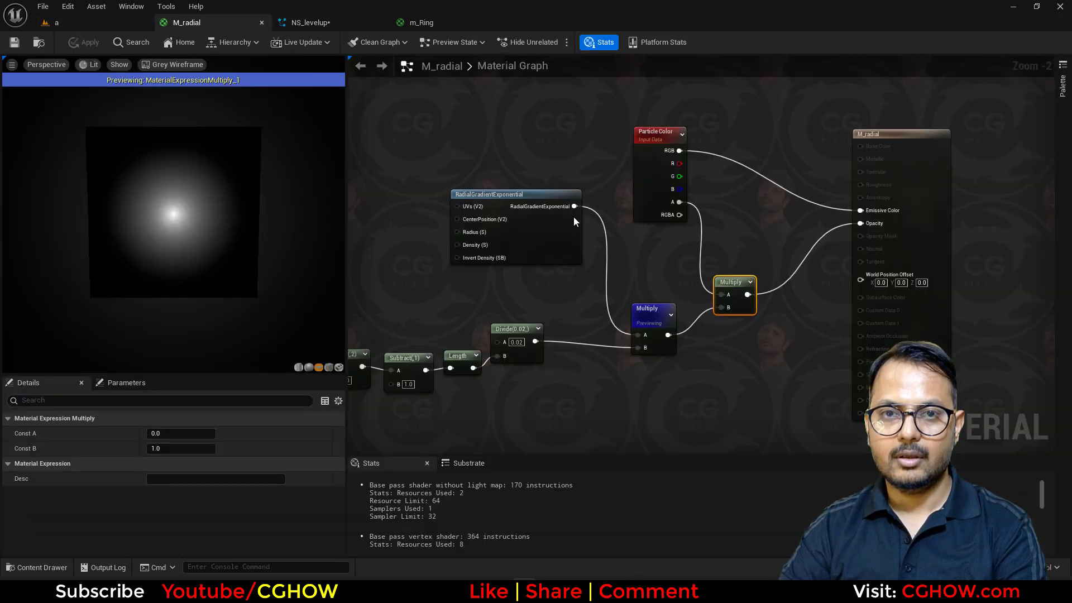
click(310, 24)
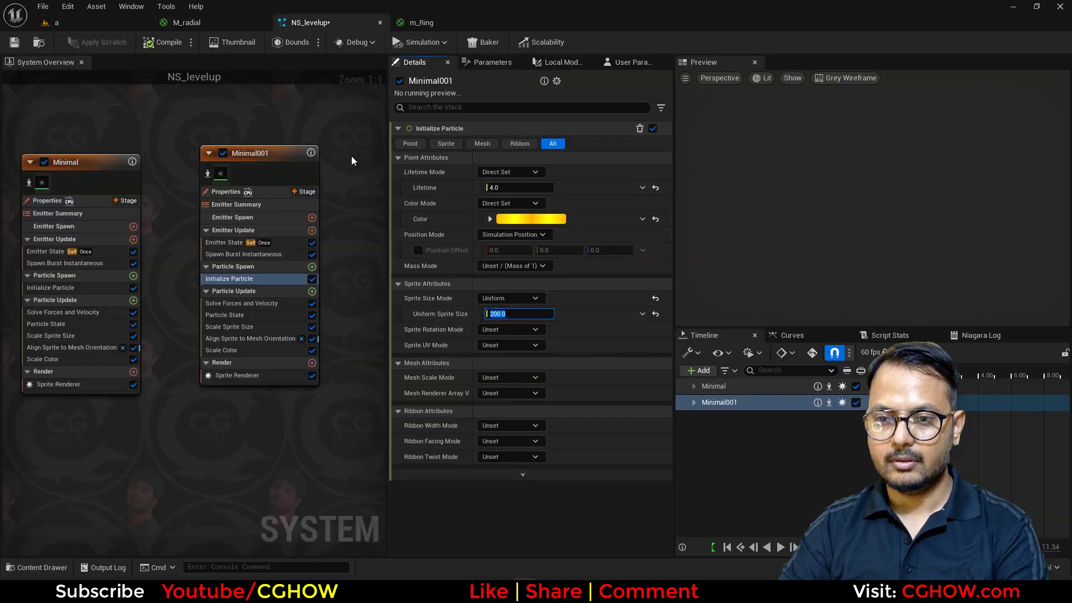
Paste a copy of the Minimal001 emitter beside it and set the copy's Uniform Sprite Size to 100
right_drag(351, 161, 255, 175)
click(160, 172)
click(280, 162)
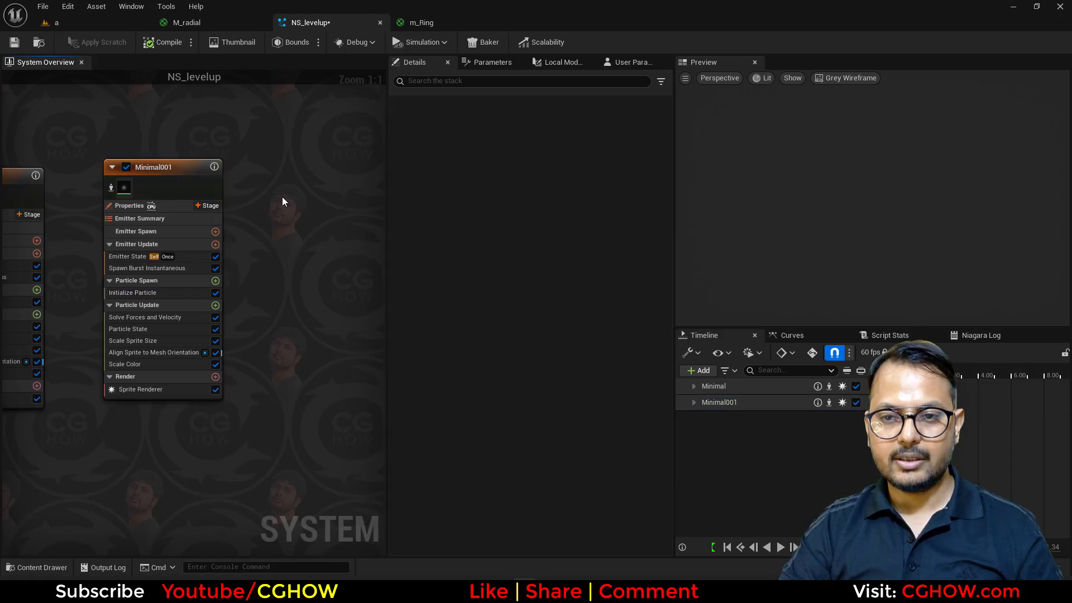
key(ctrl+v)
click(301, 291)
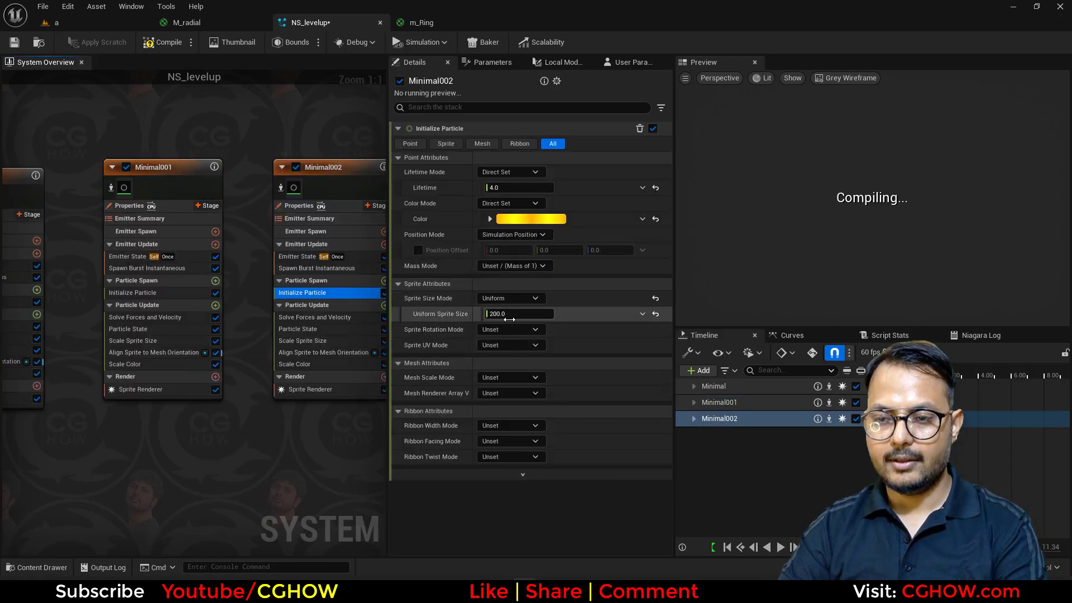
Stop the level sequence's playback and scrub to frame 25 to check the rings around the character
click(101, 21)
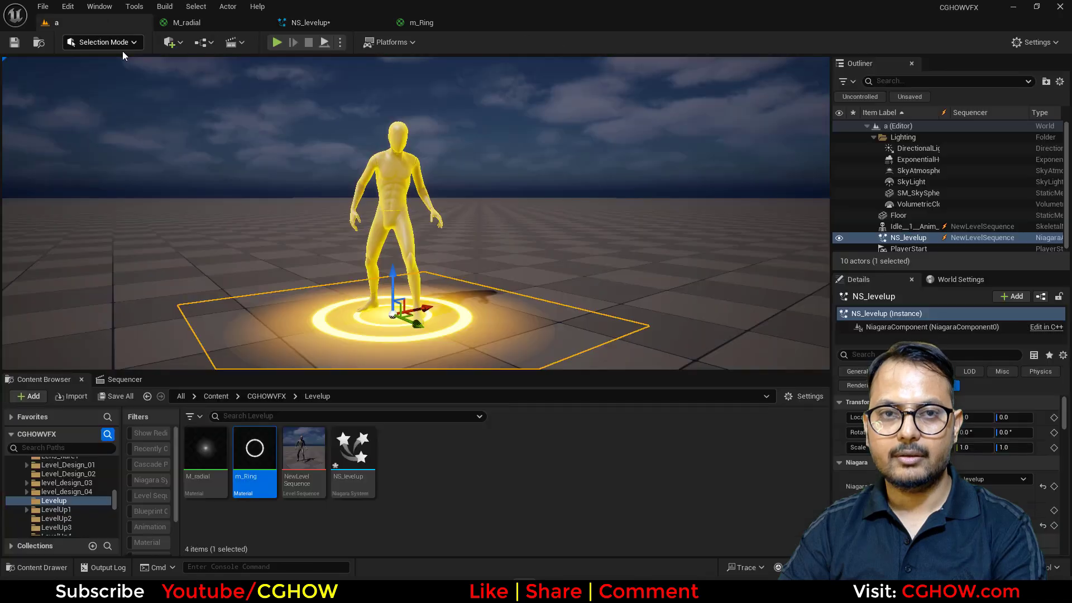
click(120, 380)
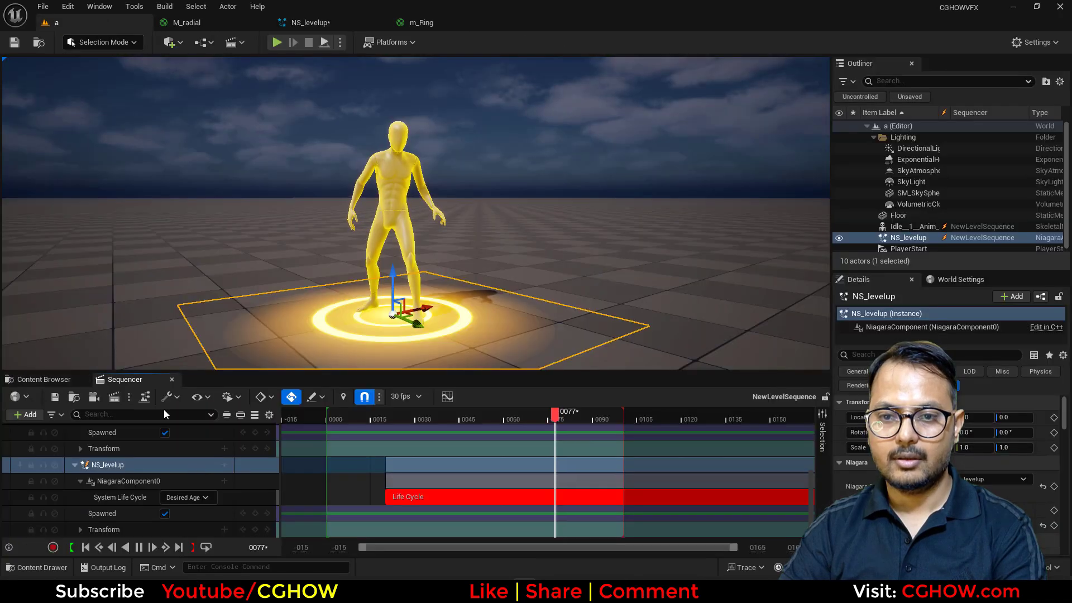
click(139, 547)
mouse_move(389, 414)
mouse_down()
mouse_move(377, 415)
mouse_move(401, 420)
mouse_up()
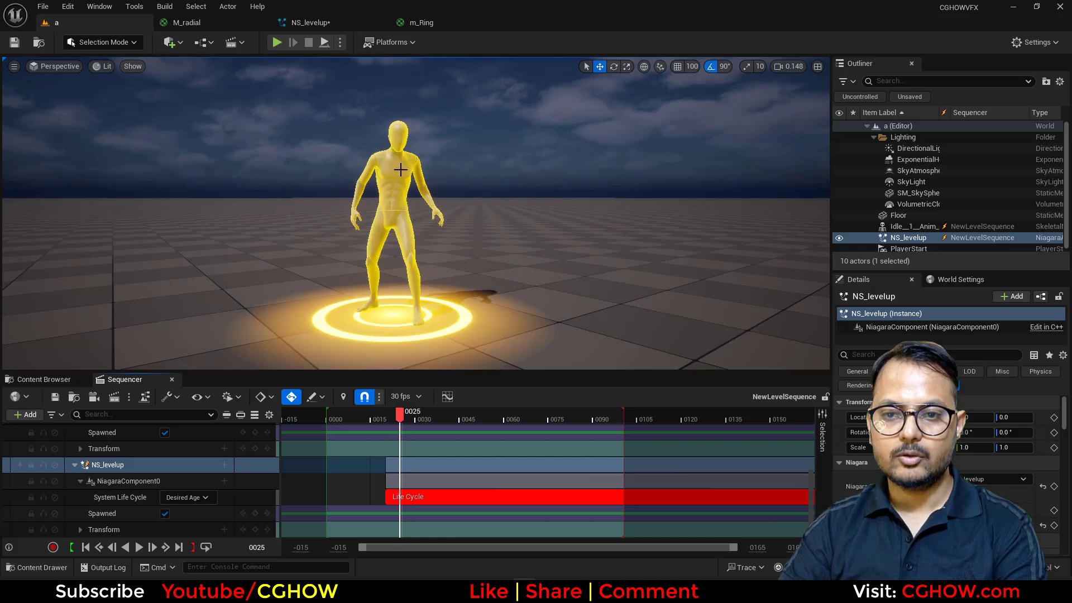
Enable Loop Delay in the Minimal002 emitter's Emitter State and set it to 0.1
click(427, 22)
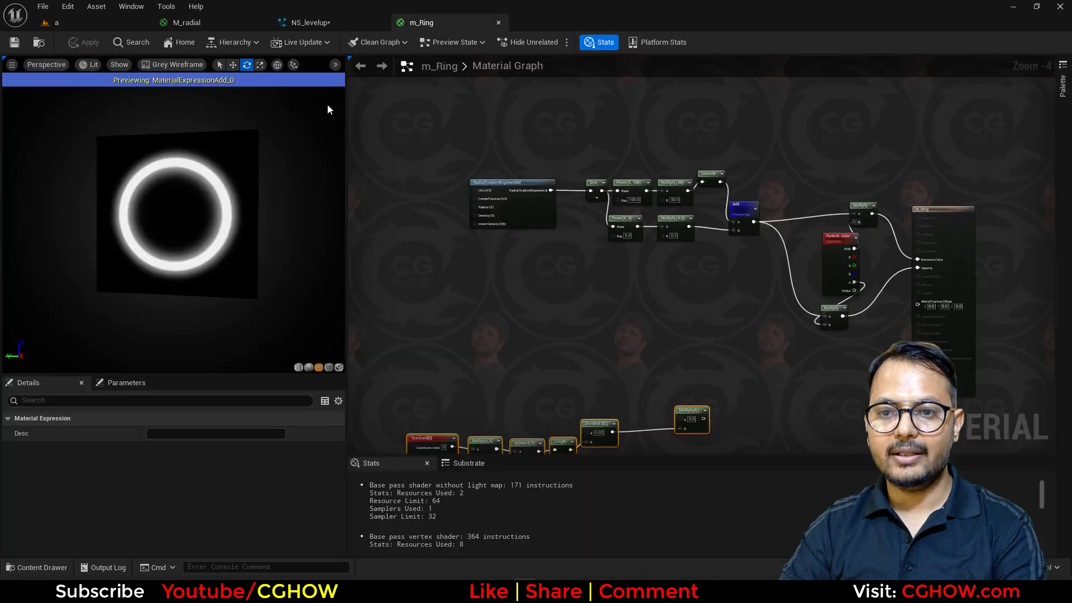
click(311, 22)
scroll(248, 175, down, 2)
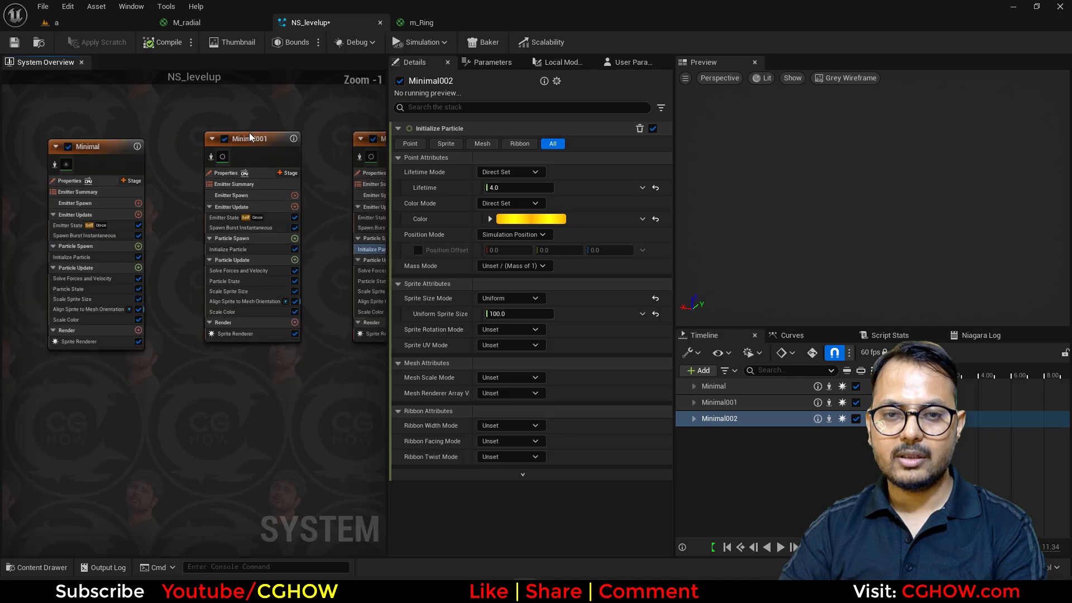
scroll(260, 217, up, 1)
right_drag(332, 151, 269, 162)
click(310, 215)
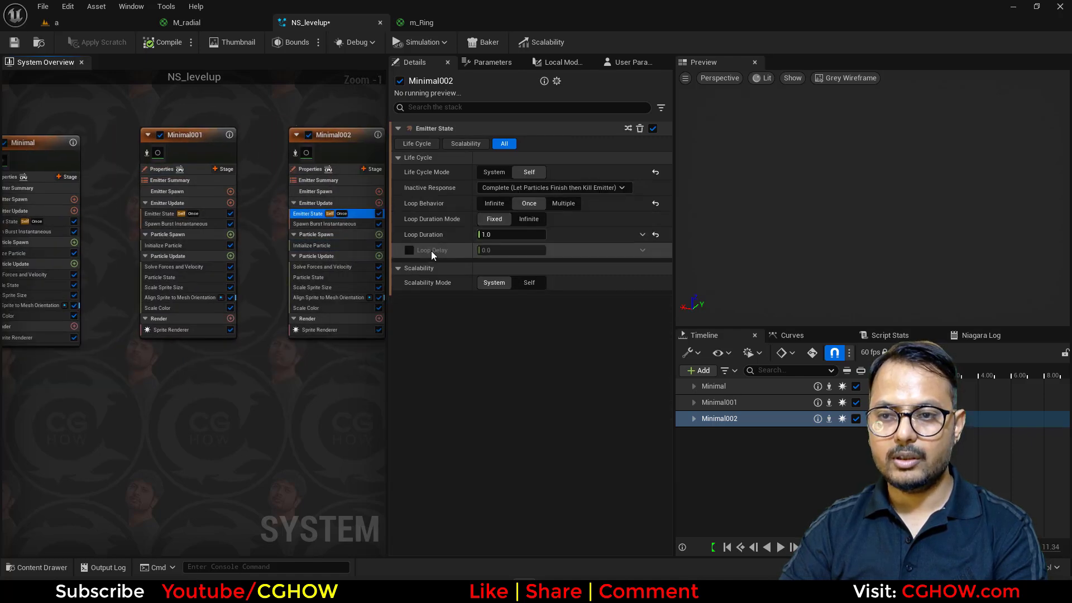
text(0.1)
key(Return)
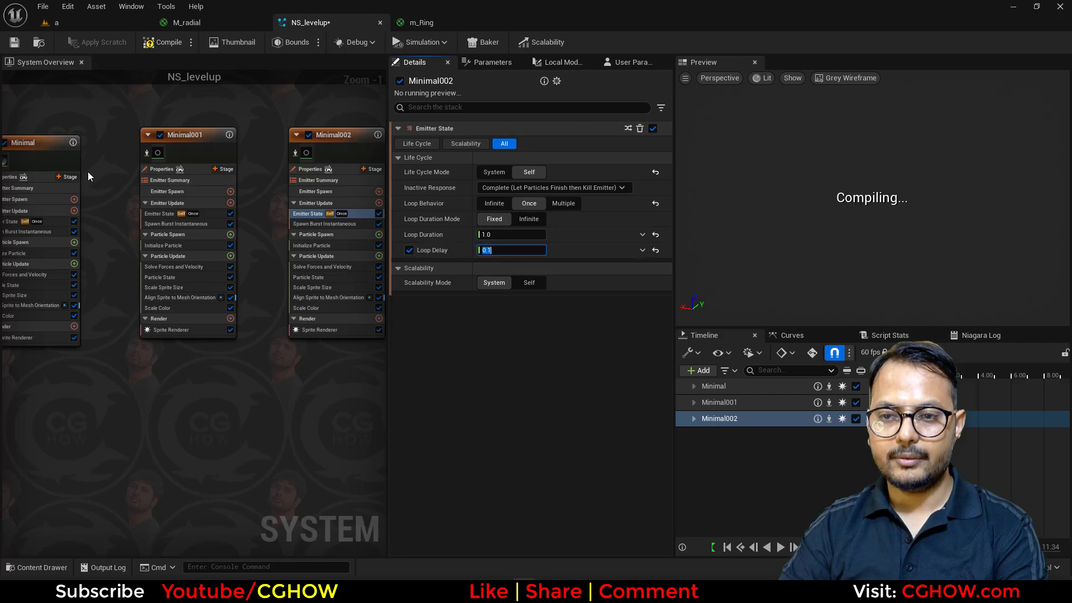
Enable Loop Delay in the Minimal emitter's Emitter State and set it to 0.15
right_drag(61, 133, 187, 136)
click(128, 225)
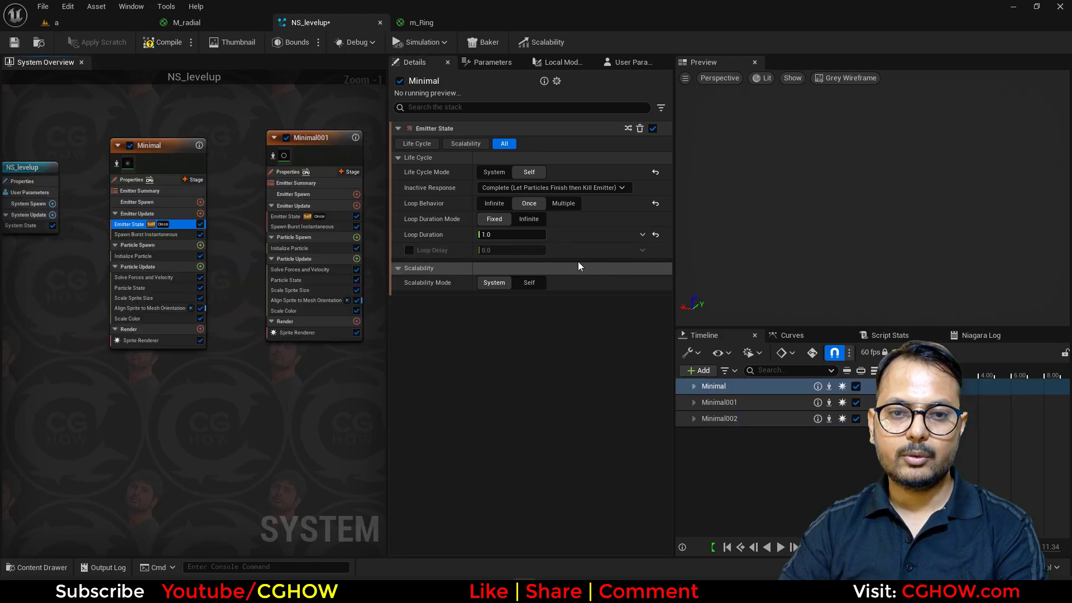
text(15)
key(Return)
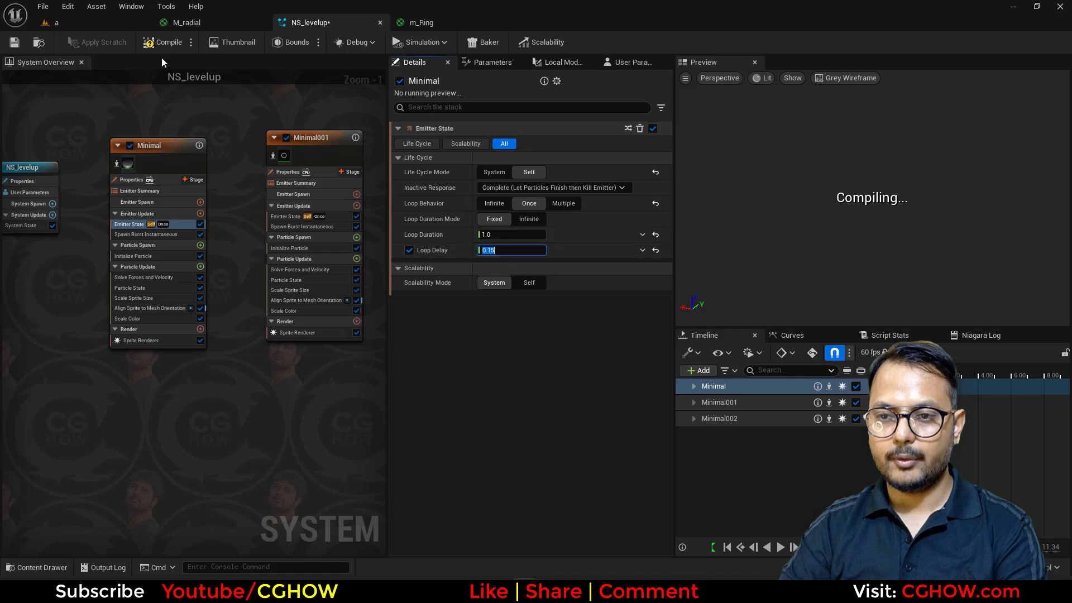
Replay the level sequence from its first frame to check the timing of the ground glow and rings
click(78, 28)
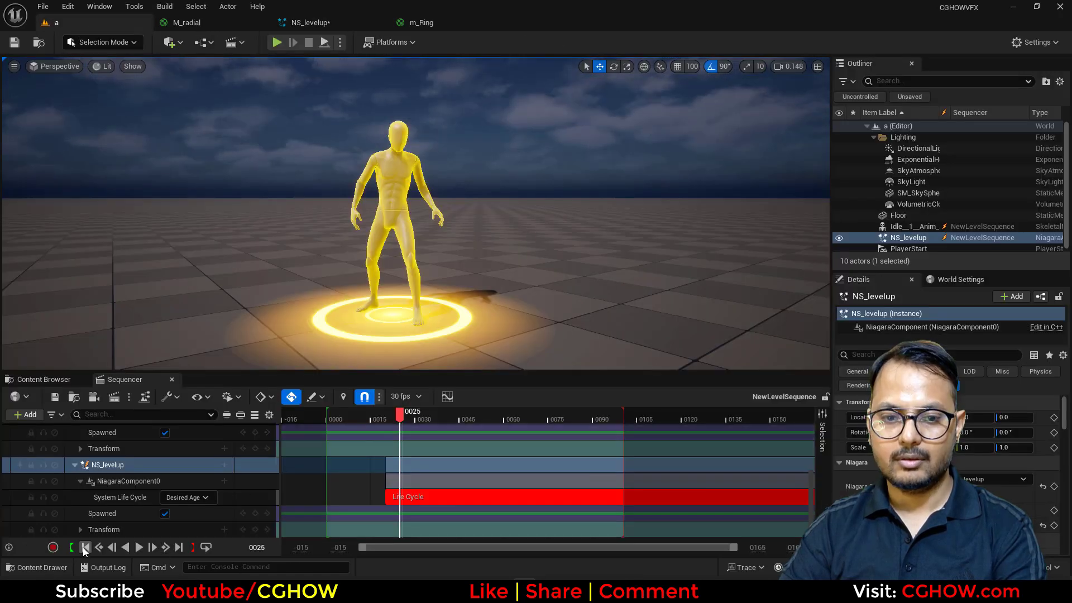
click(85, 547)
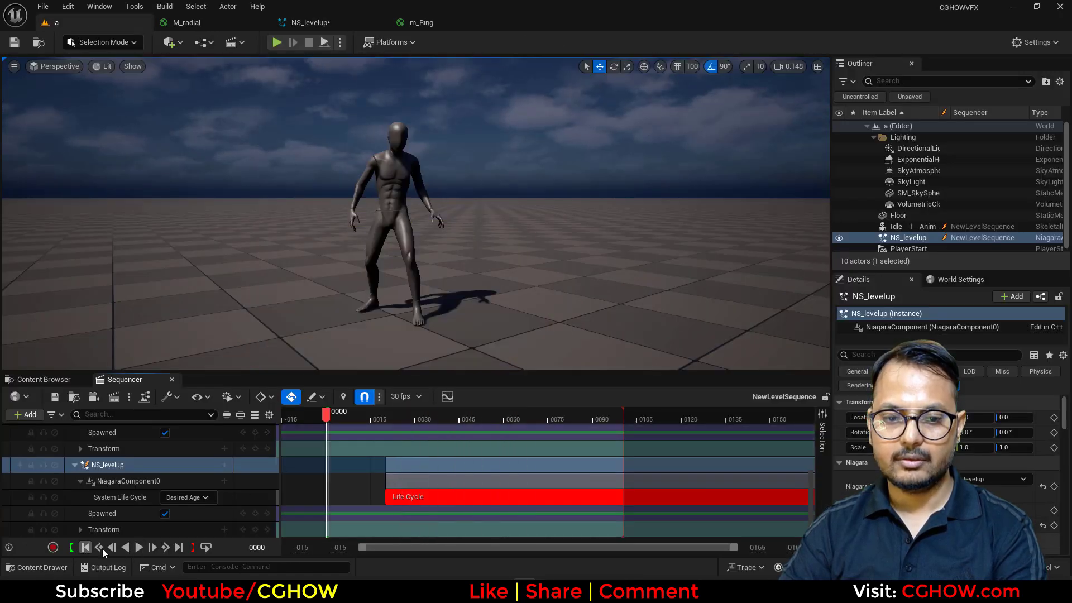
click(139, 548)
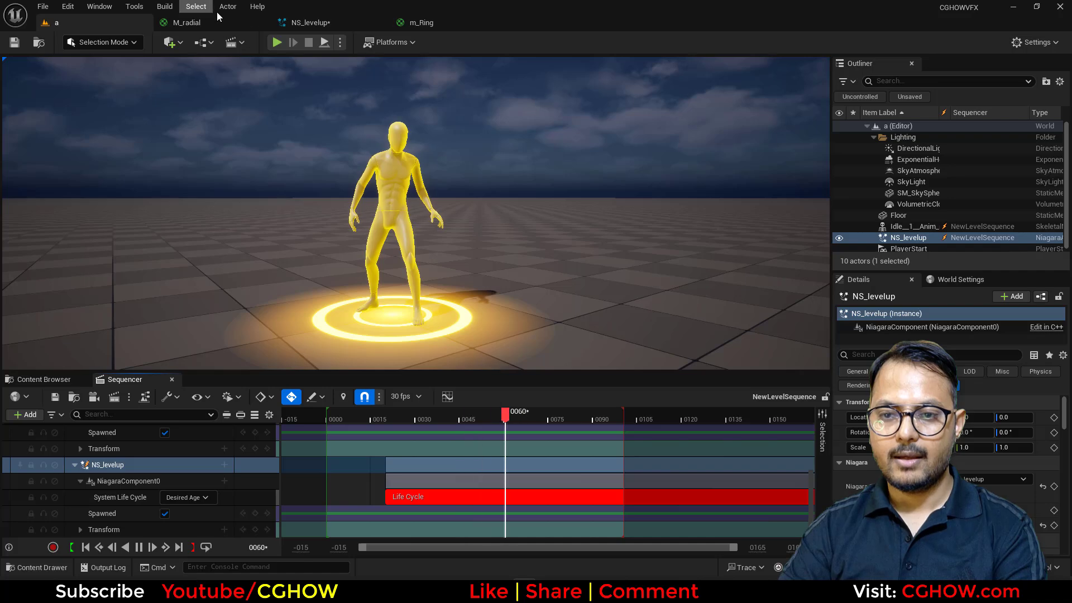
Make the first key of Minimal001's Scale Sprite Size curve cubic with a steep upward tangent, and check the ring in the level
click(305, 23)
scroll(198, 391, down, 2)
scroll(215, 336, up, 3)
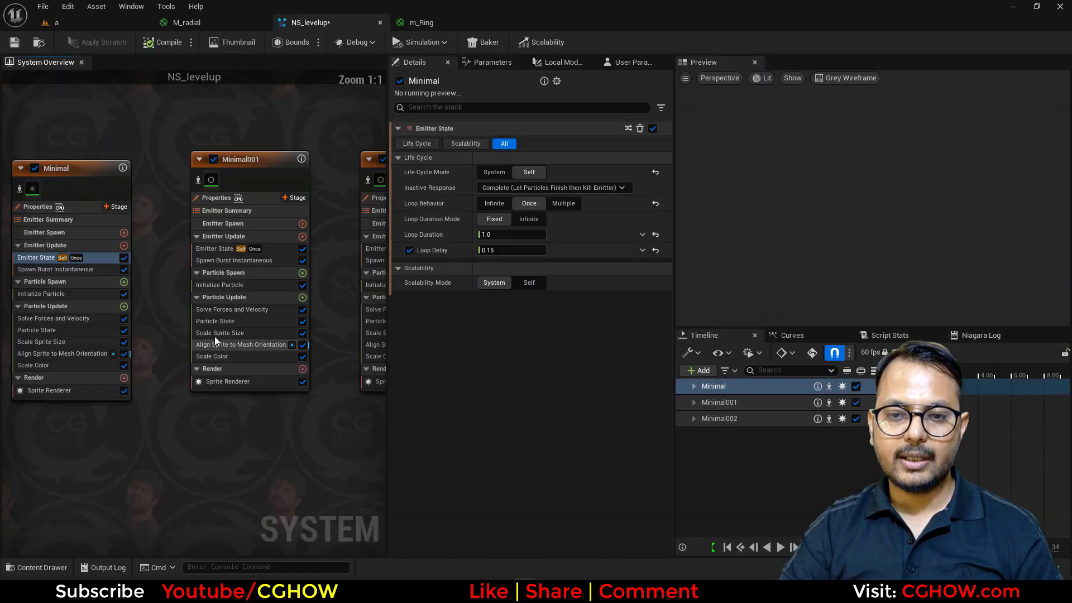
click(220, 333)
right_drag(267, 411, 228, 415)
scroll(568, 198, up, 1)
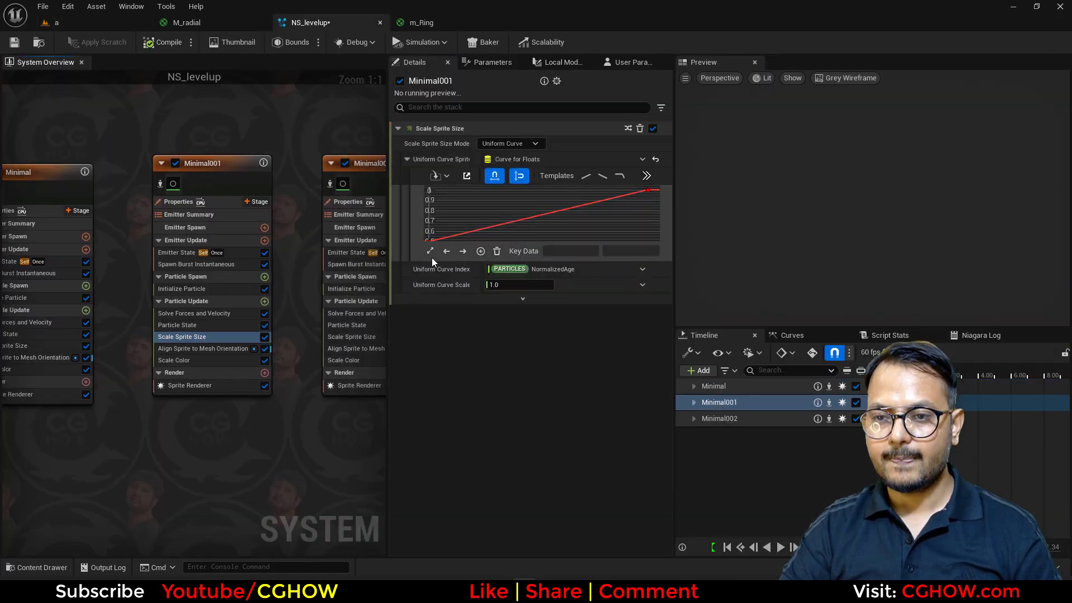
click(430, 251)
click(483, 228)
key(1)
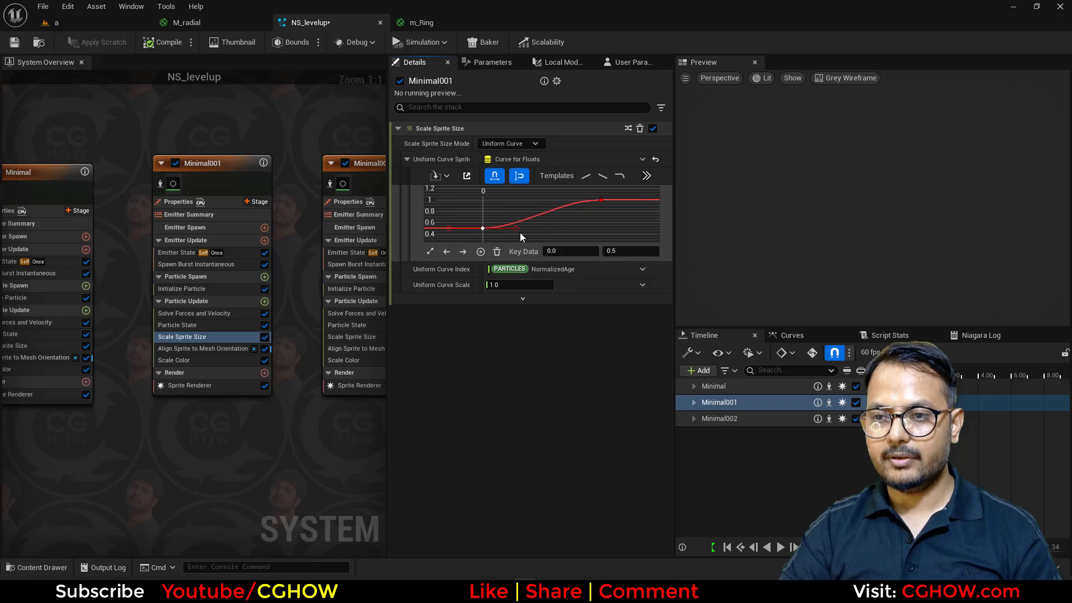
drag(518, 230, 523, 197)
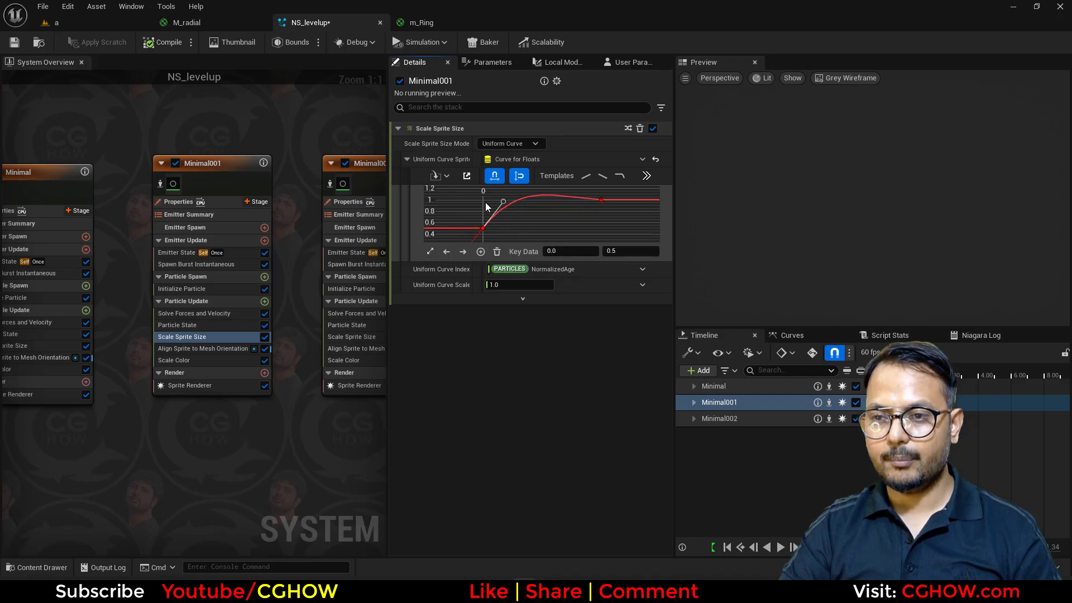
click(116, 23)
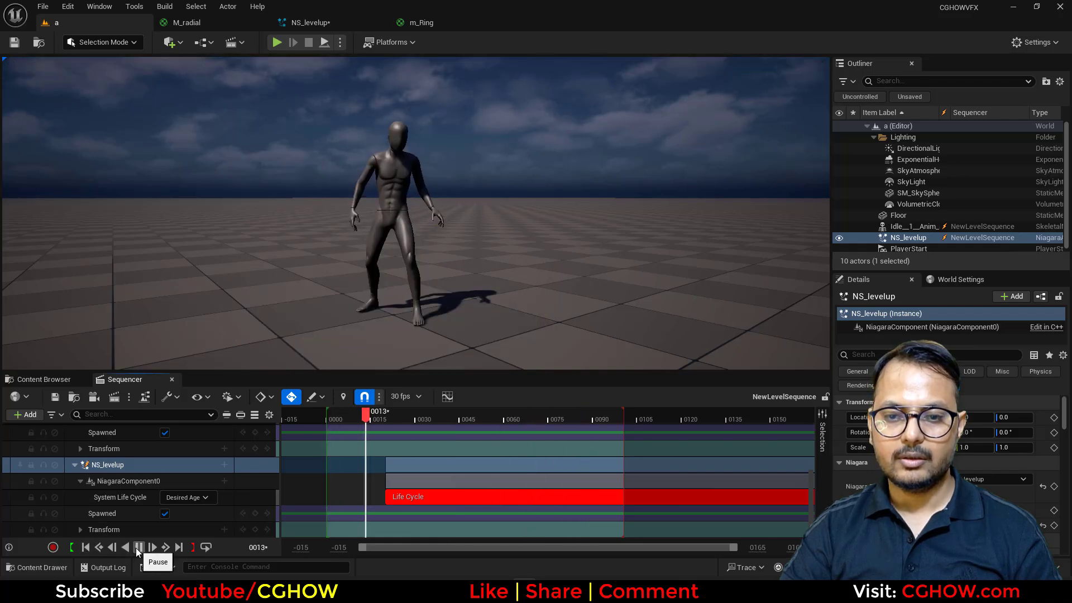
Set the time of the end key on Minimal001's Scale Sprite Size curve to 0.04
click(210, 24)
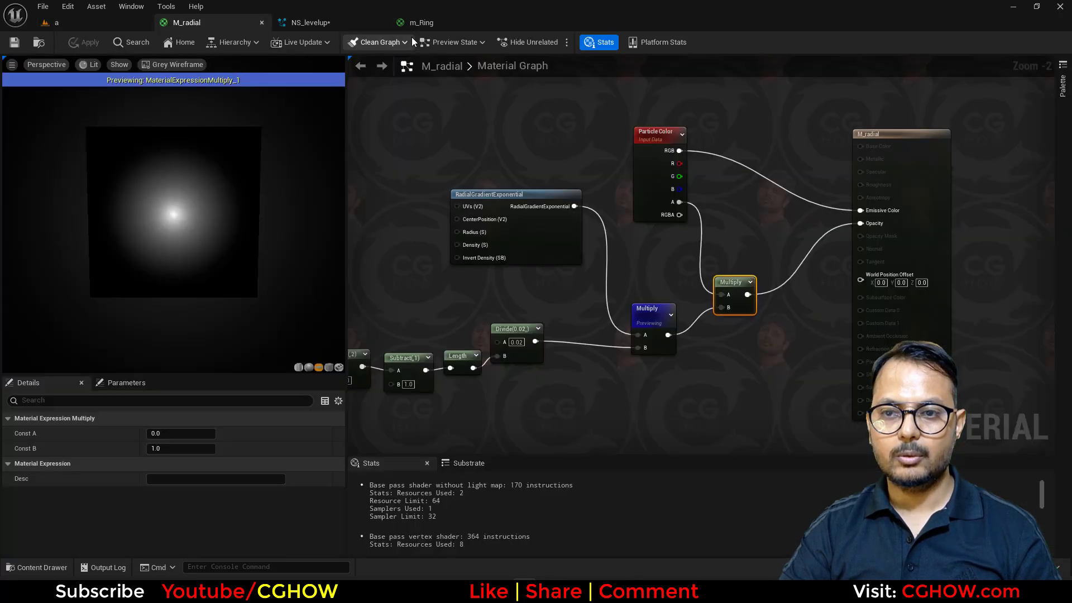
click(347, 23)
click(571, 252)
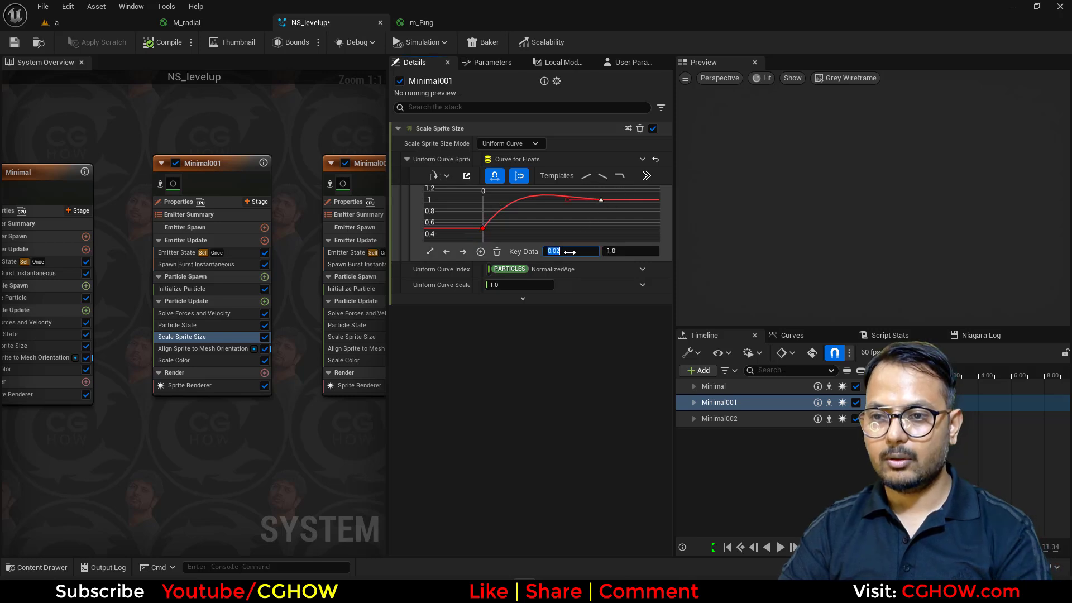
text(.04)
key(Return)
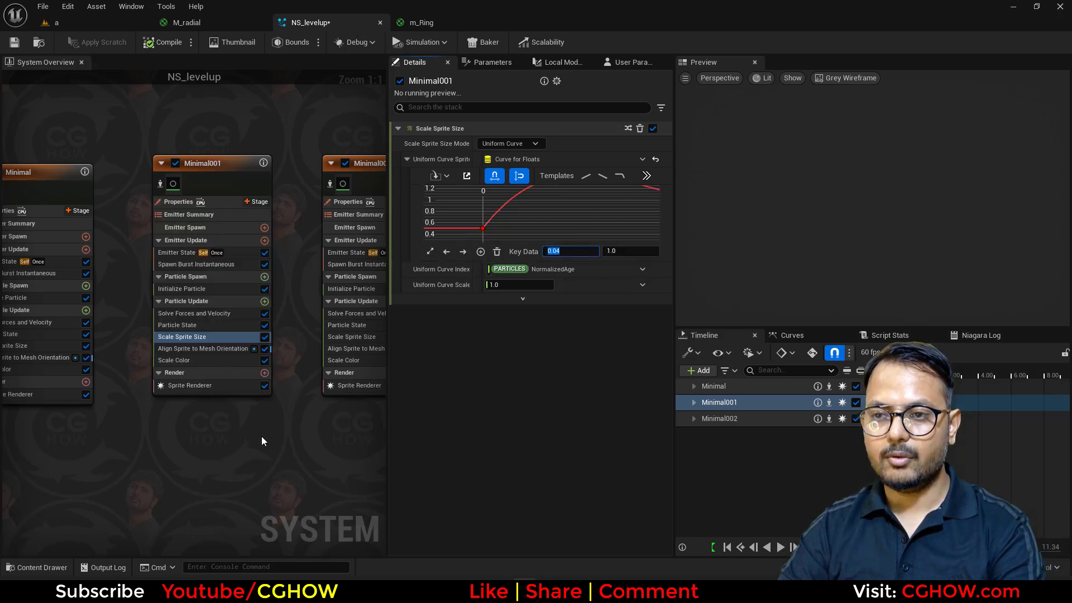
Retime the end key of Minimal002's Scale Sprite Size curve and give its first key a steep cubic tangent, checking it in the level
right_drag(261, 437, 220, 456)
click(302, 345)
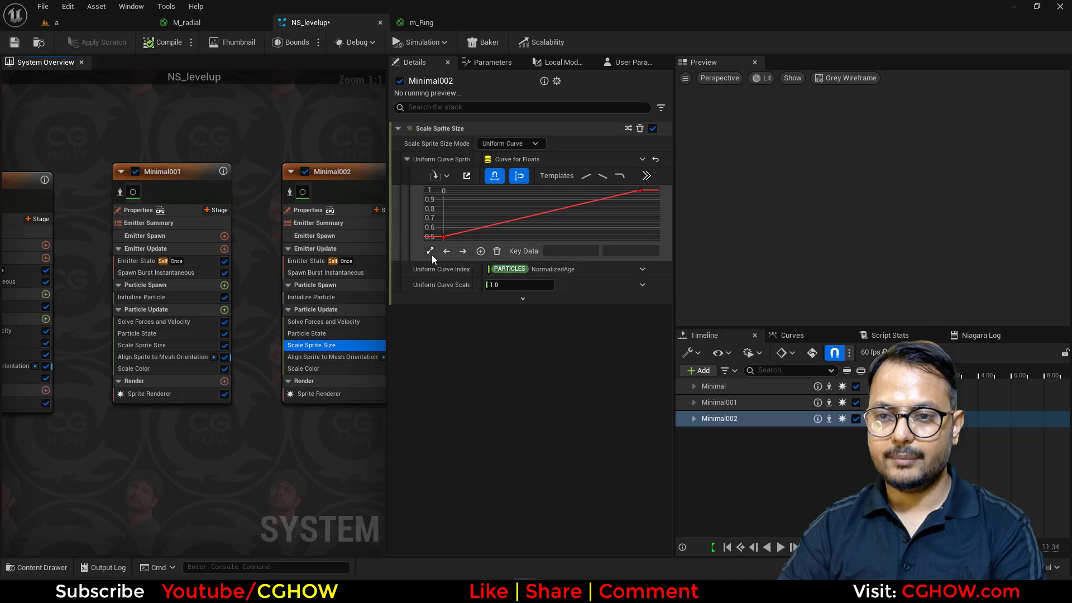
click(601, 199)
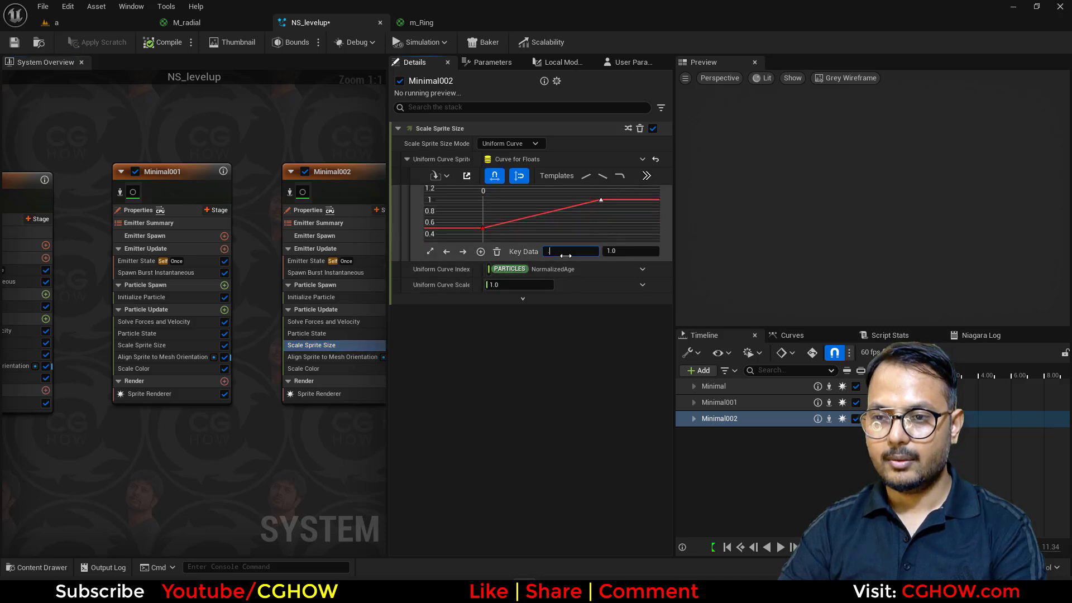
key(Return)
click(482, 227)
key(1)
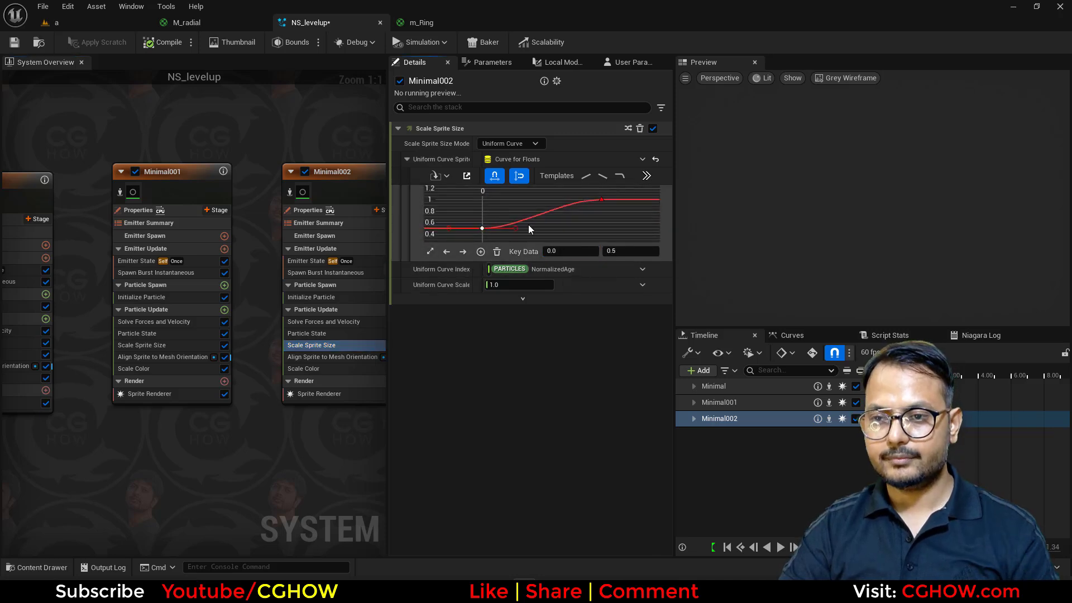
drag(516, 227, 517, 182)
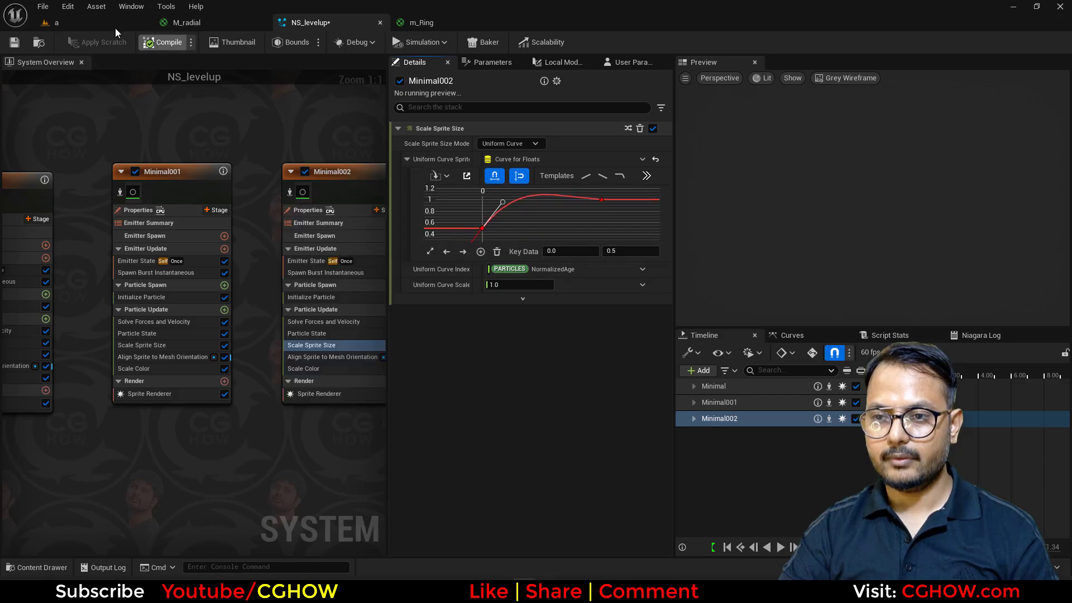
click(56, 22)
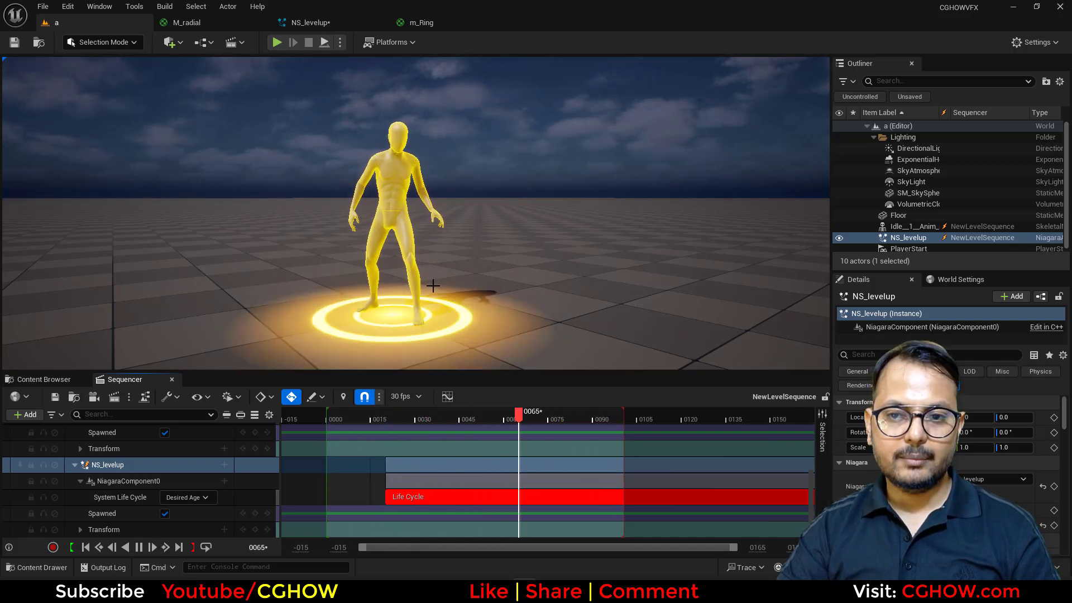
Paste a copy of the Minimal001 emitter below the existing emitters and set the copy's Loop Delay to 0.2
click(231, 22)
click(309, 21)
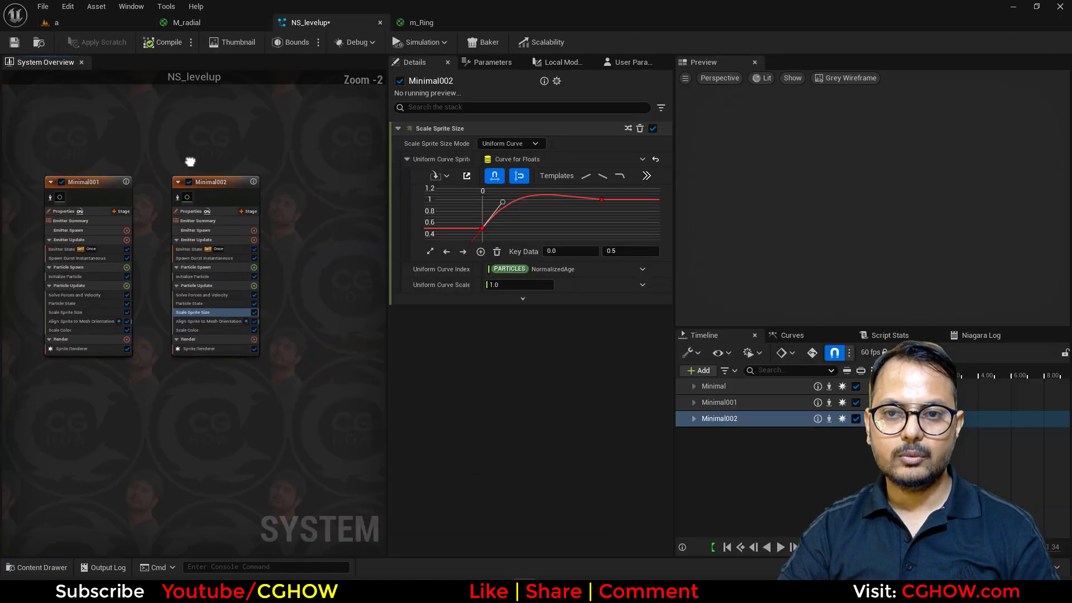
click(105, 181)
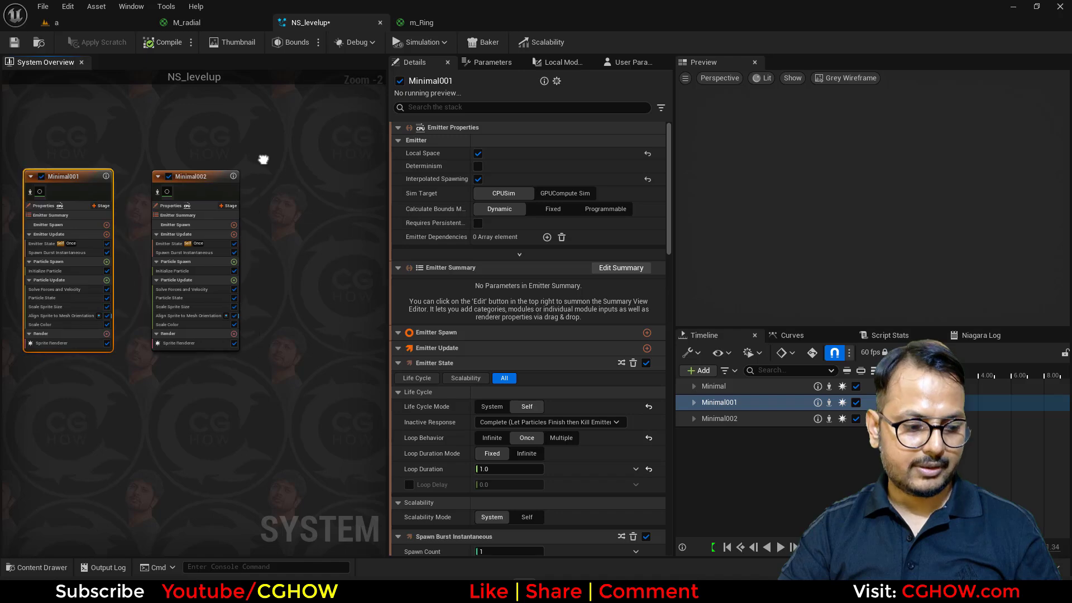
right_drag(263, 160, 155, 136)
click(119, 355)
right_drag(118, 355, 366, 264)
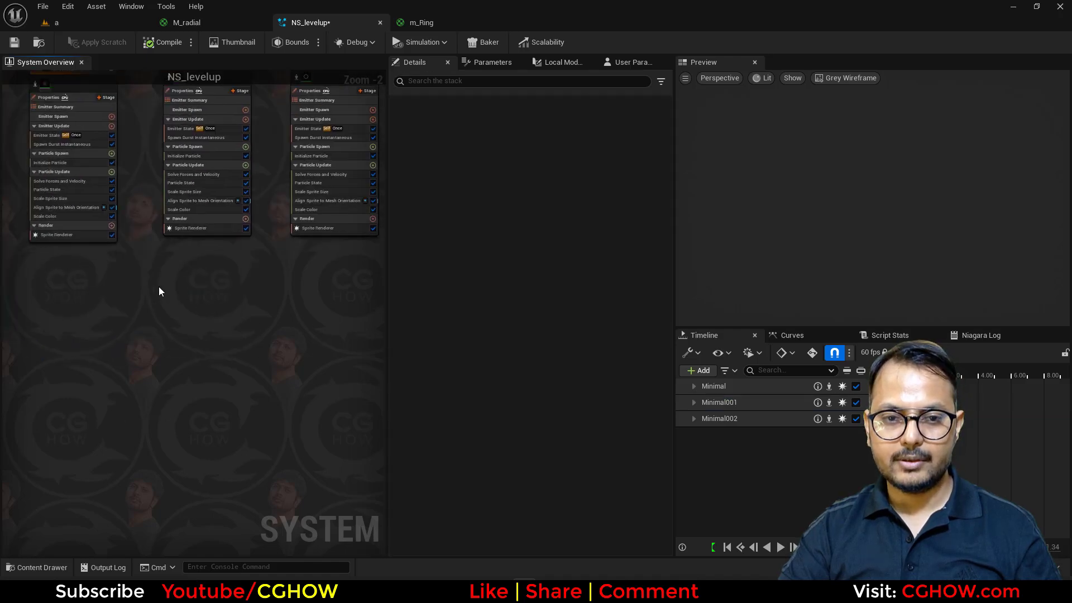
key(ctrl+v)
scroll(184, 363, up, 2)
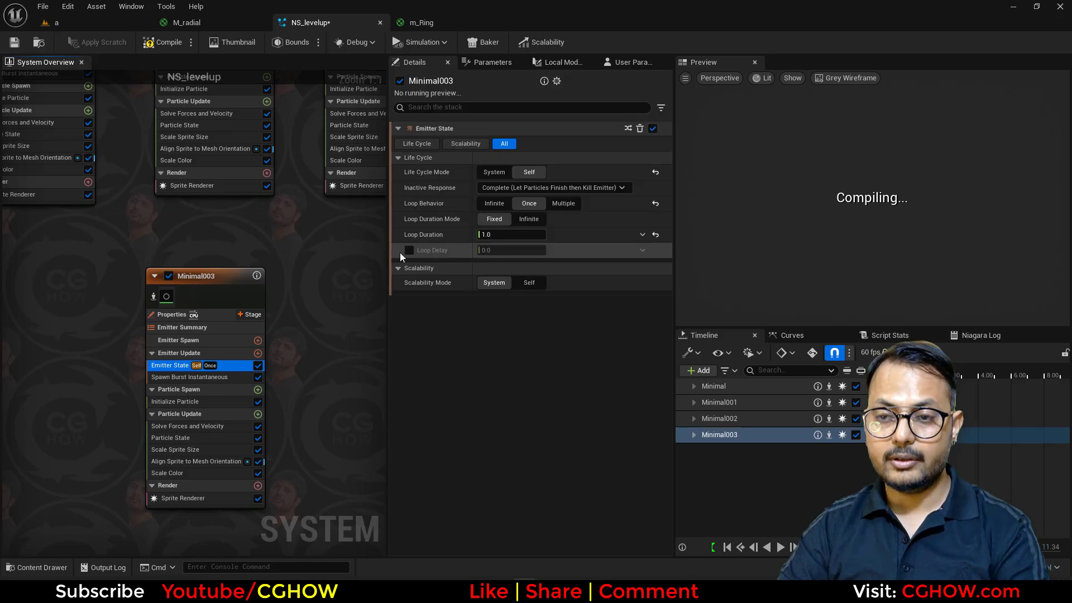
Enable Position Offset in Minimal003's Initialize Particle with Z at 50 and check the raised ring in the level
click(207, 401)
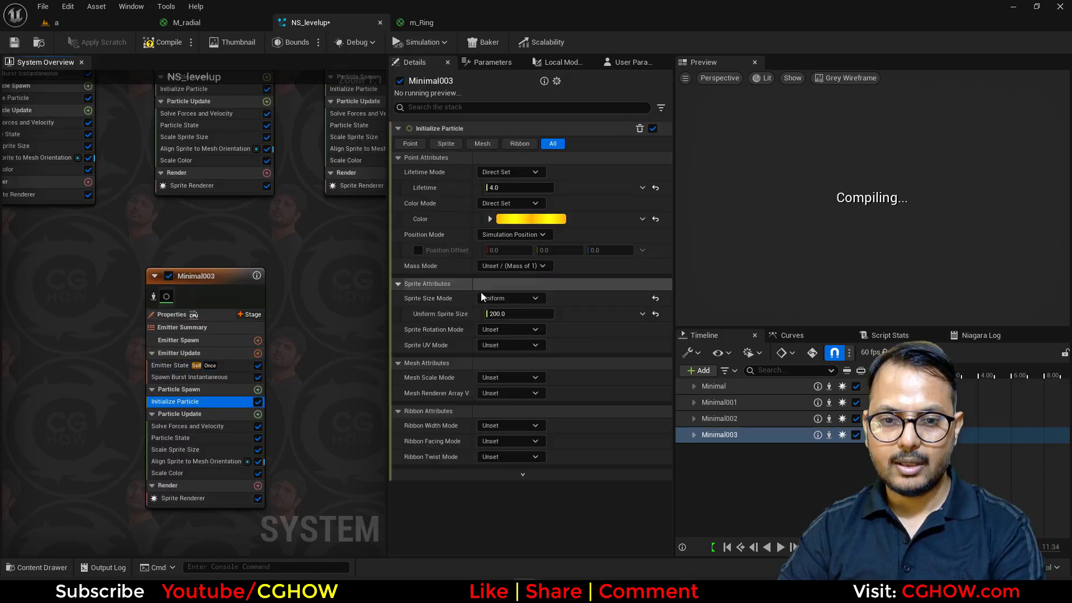
click(418, 251)
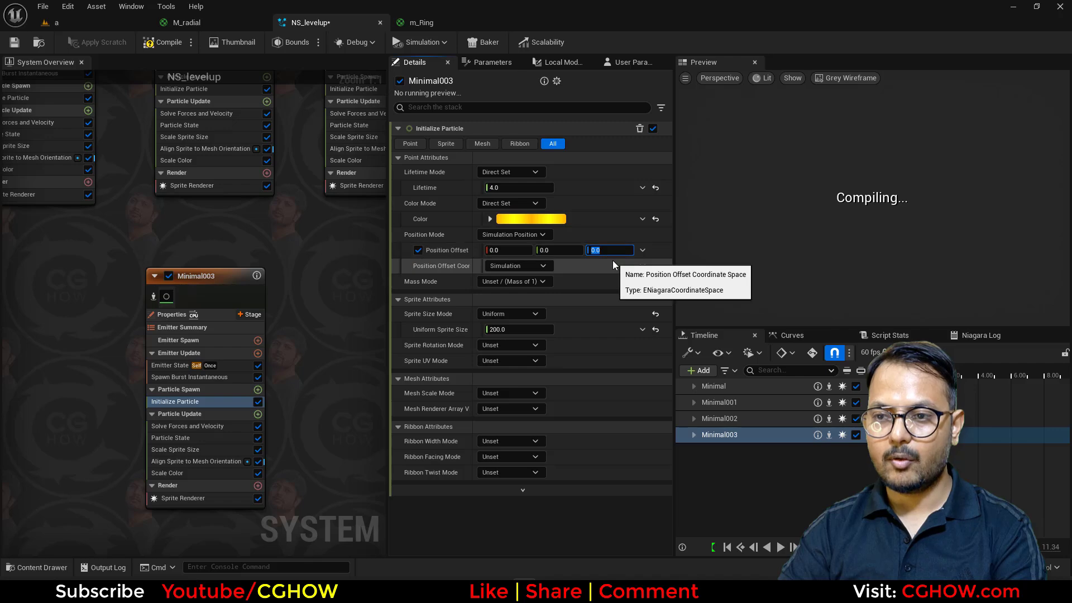
click(611, 251)
text(50)
click(72, 22)
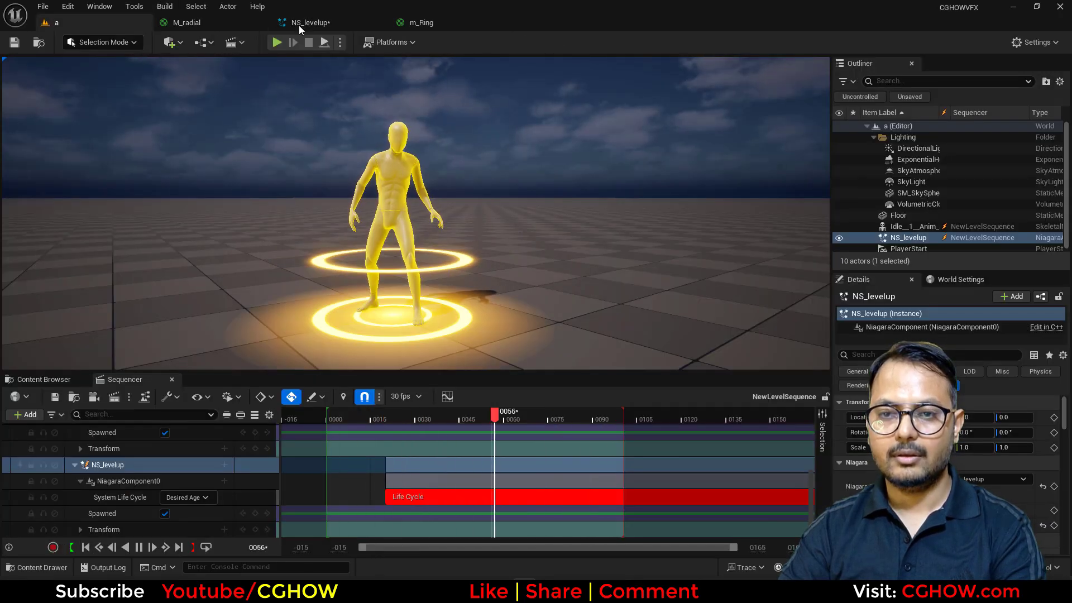
Check Minimal003's Loop Delay against the level playback and close the M_radial material
click(310, 23)
click(179, 367)
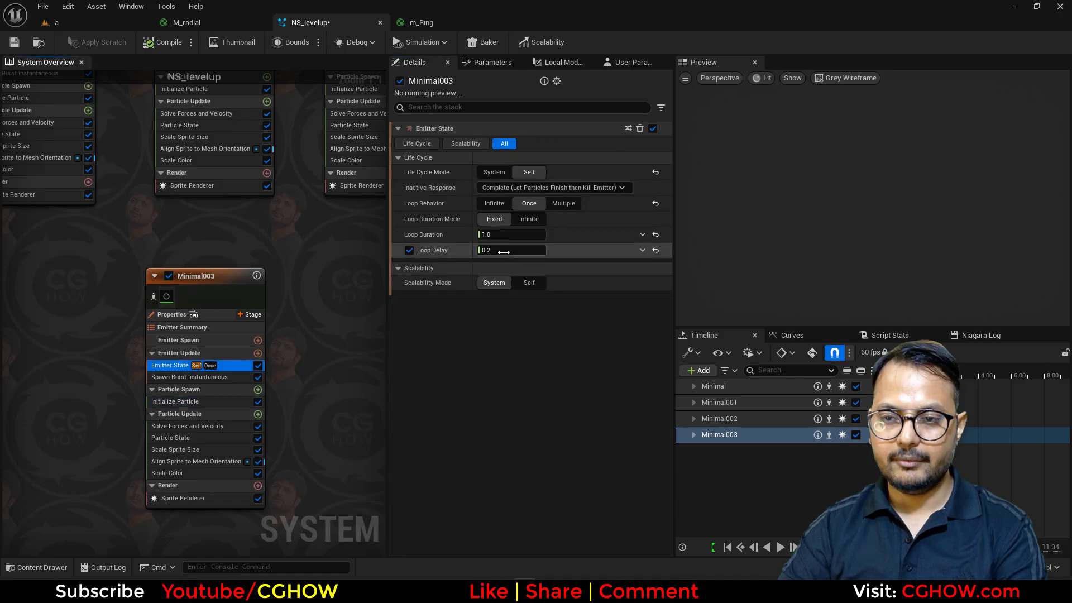
click(75, 21)
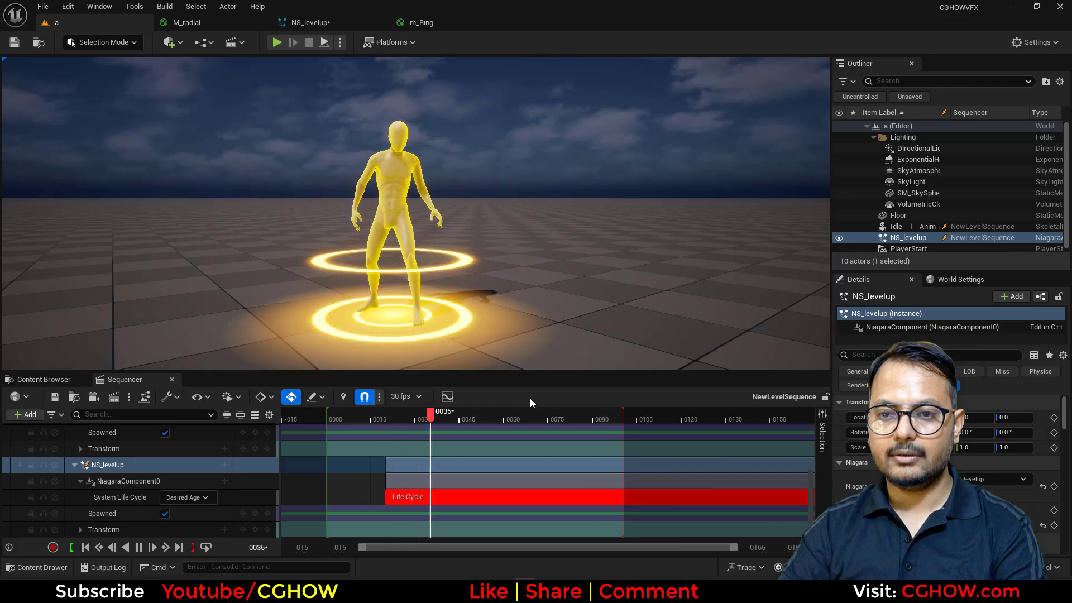
click(223, 21)
middle_click(226, 21)
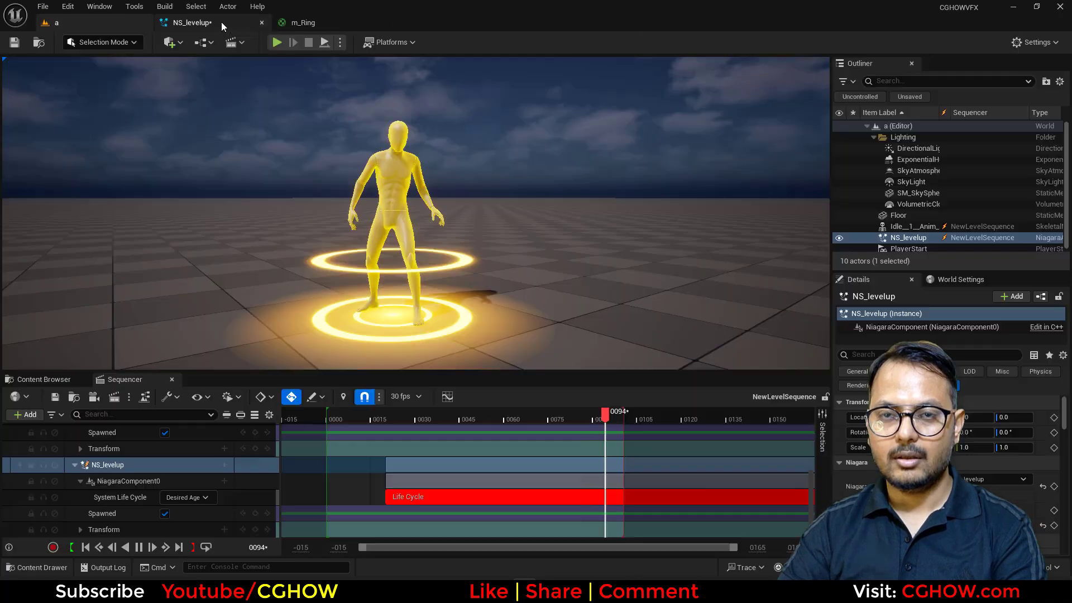
Set Minimal003's Loop Delay to 0.4 and check the raised ring's timing in the level
click(220, 21)
click(497, 250)
text(0.4)
key(Return)
click(110, 24)
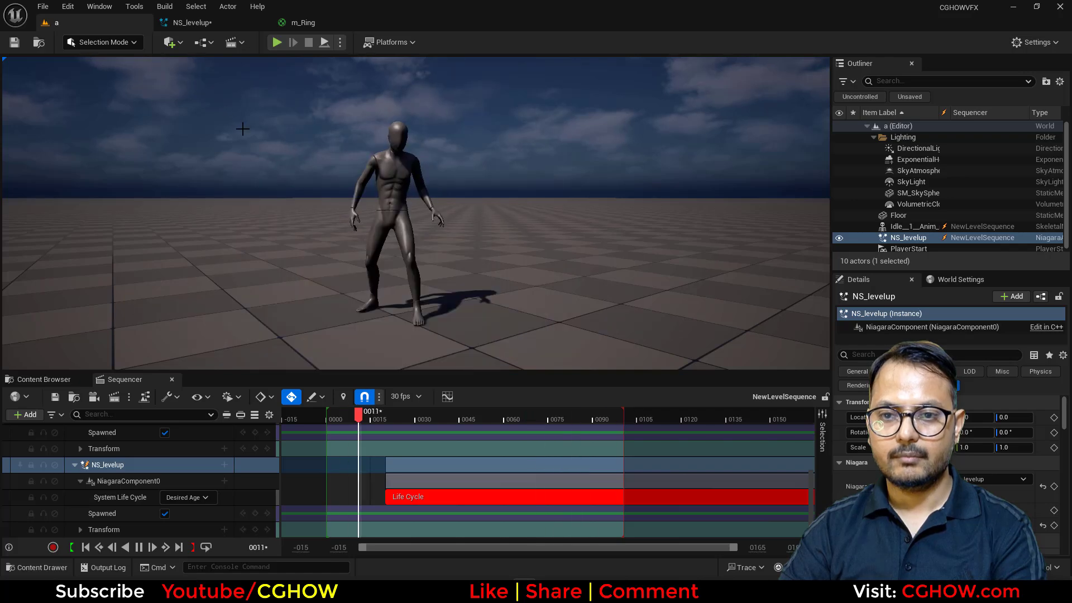
Add a Dynamic Parameter node to the m_Ring material and connect Param1 to the upper Power node's exponent
click(295, 24)
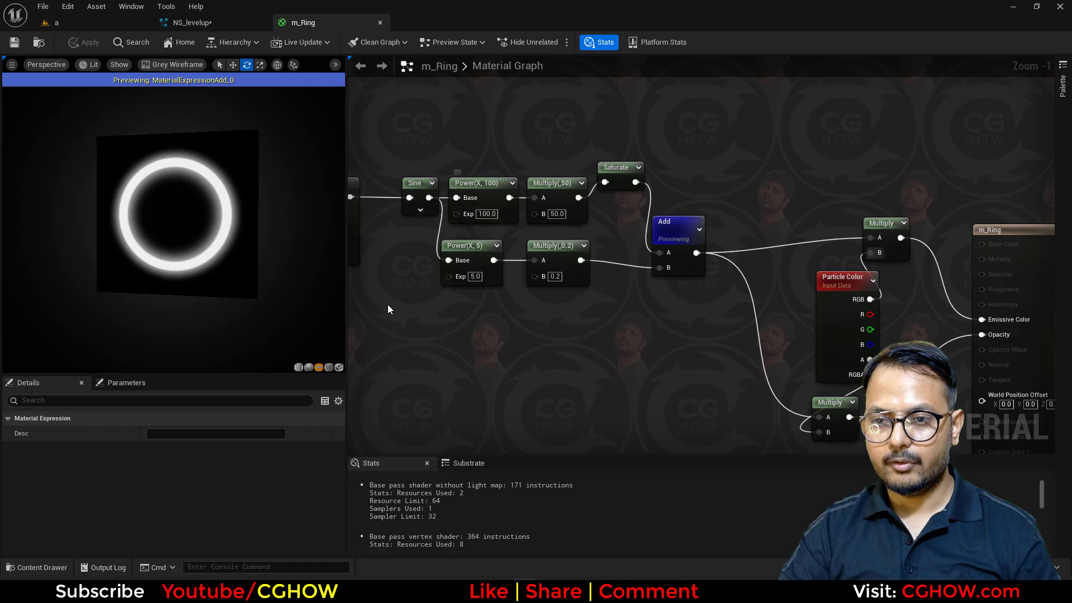
right_drag(387, 304, 554, 321)
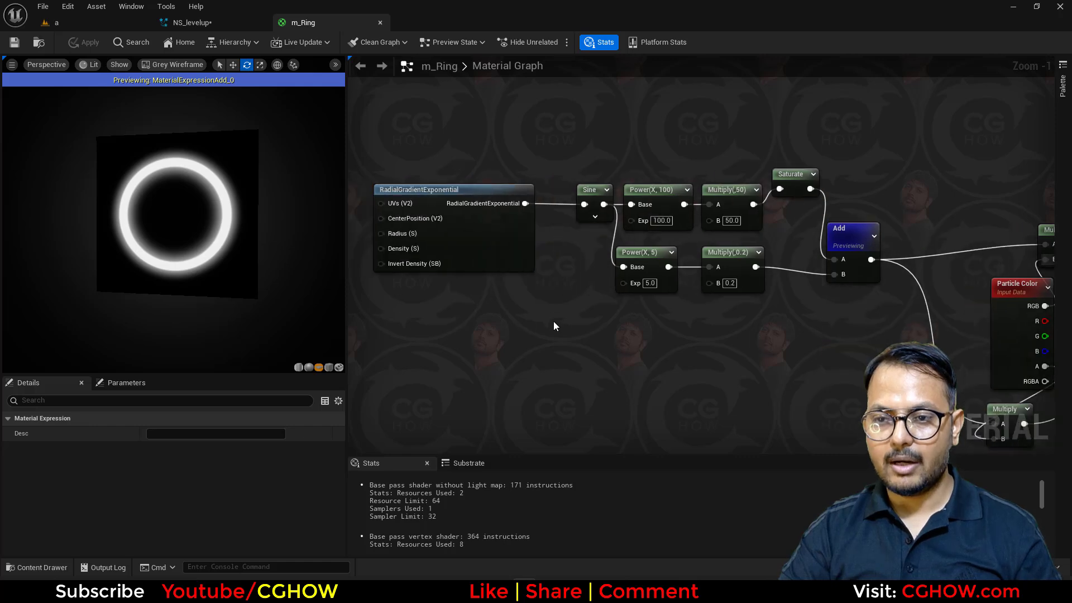
right_click(475, 316)
text(dynamic)
click(525, 390)
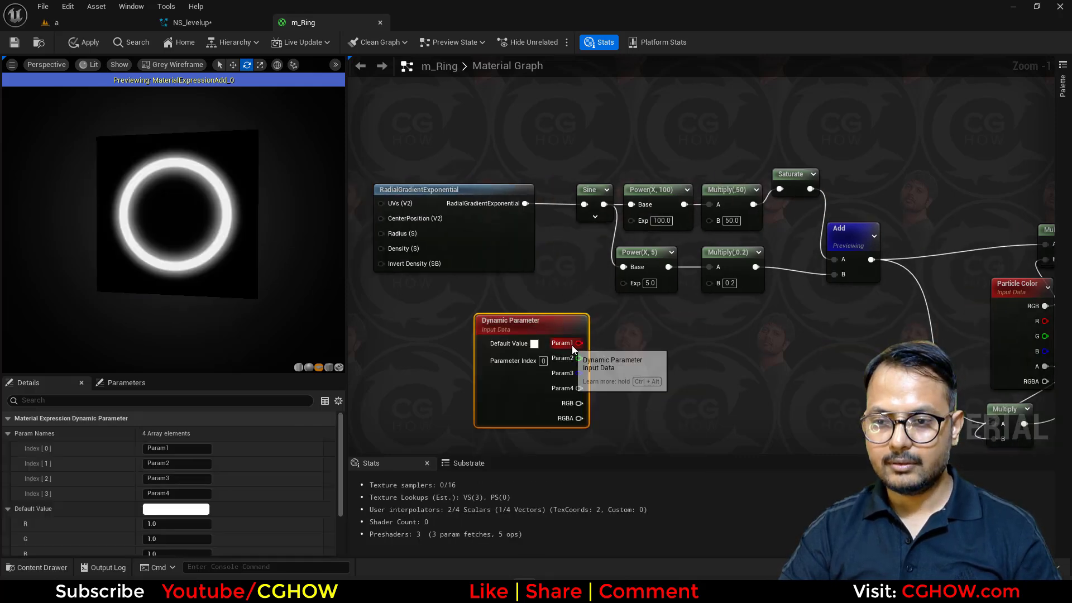
drag(579, 343, 632, 220)
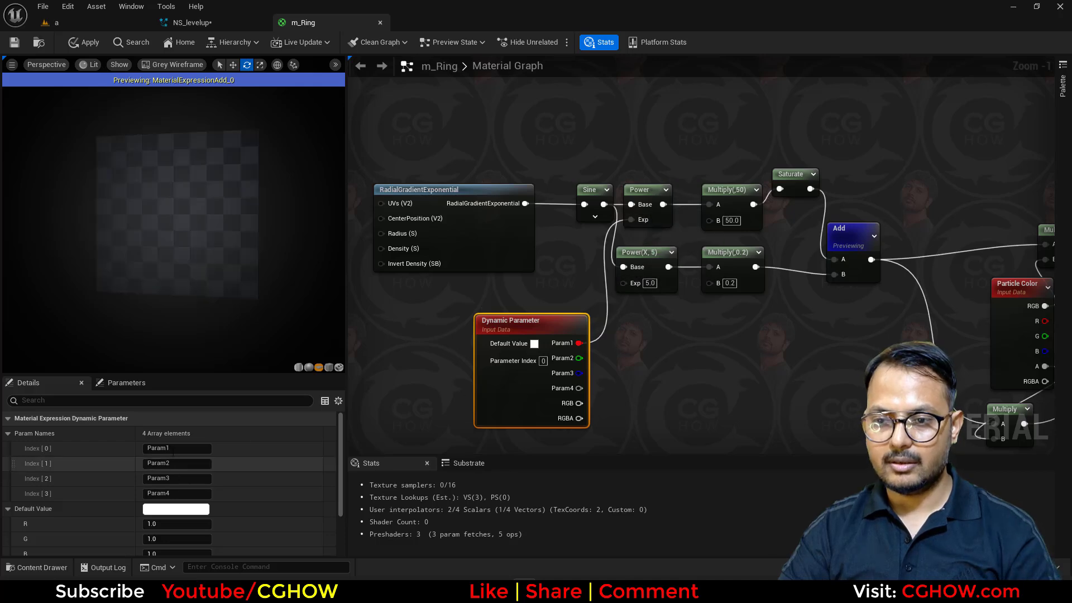
Set the Dynamic Parameter's default R value to 100, connect Param2 to the lower Power node's exponent and apply the material changes
click(170, 524)
text(100)
key(Return)
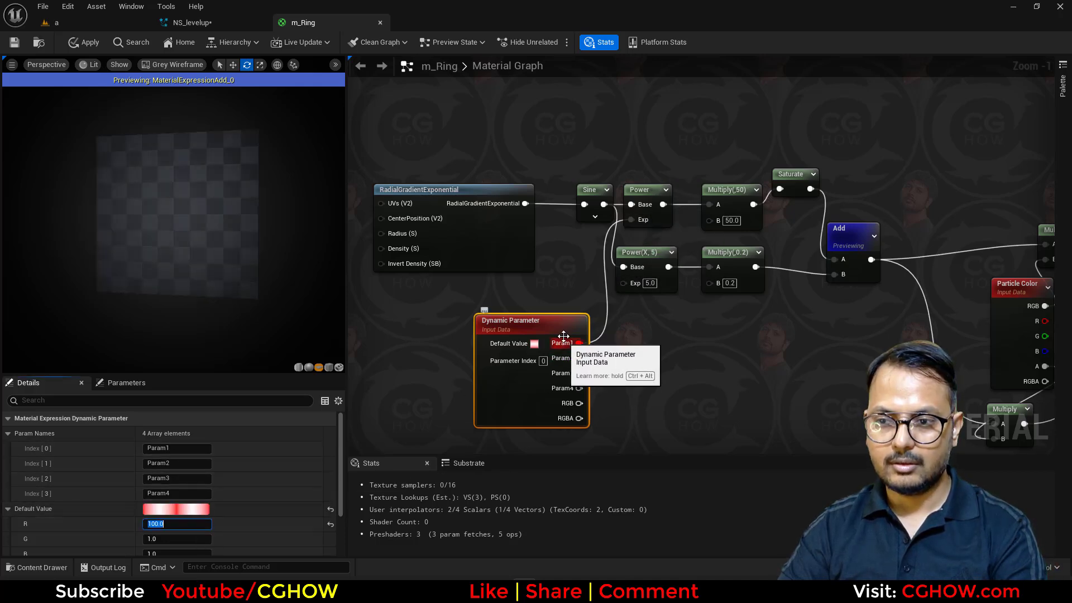
drag(563, 335, 534, 303)
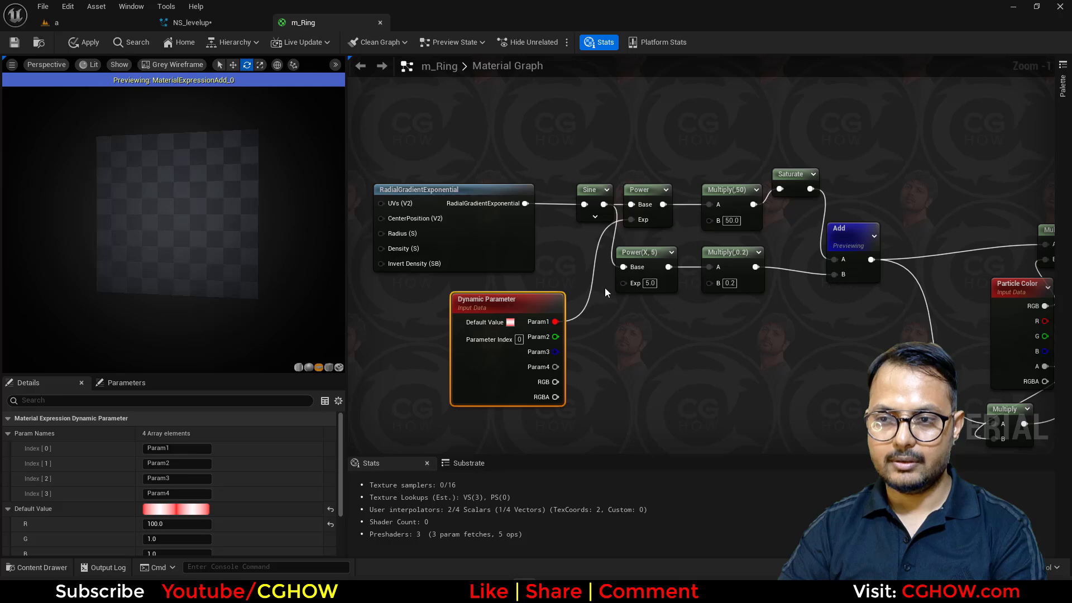
drag(621, 283, 556, 336)
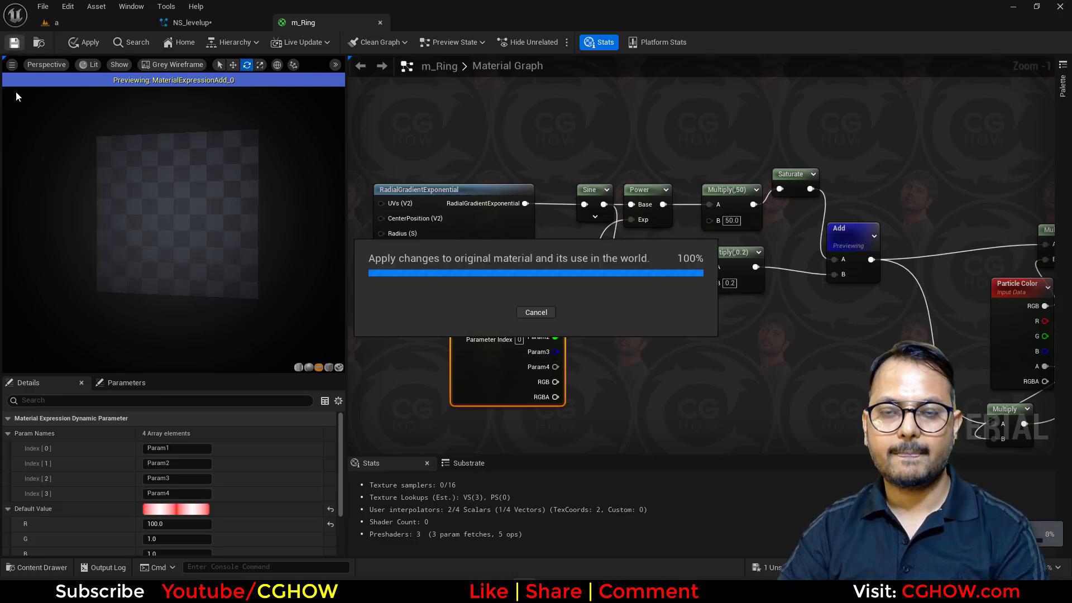
Add Dynamic Material Parameters to Minimal003's Particle Update in NS_levelup, with Param1 at 100 and Param2 at 5
click(227, 24)
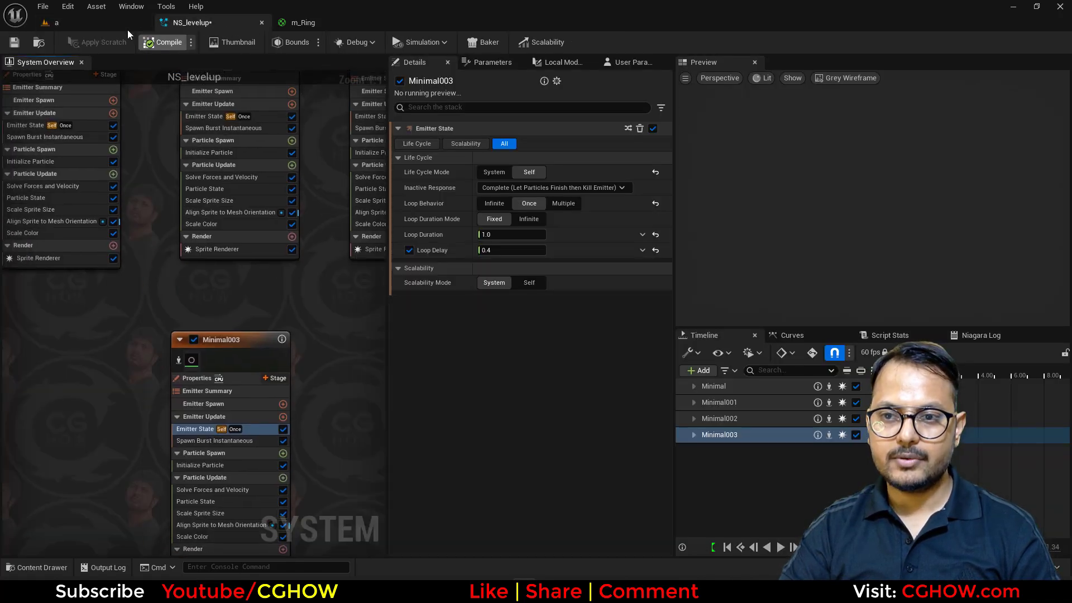
click(120, 27)
click(191, 22)
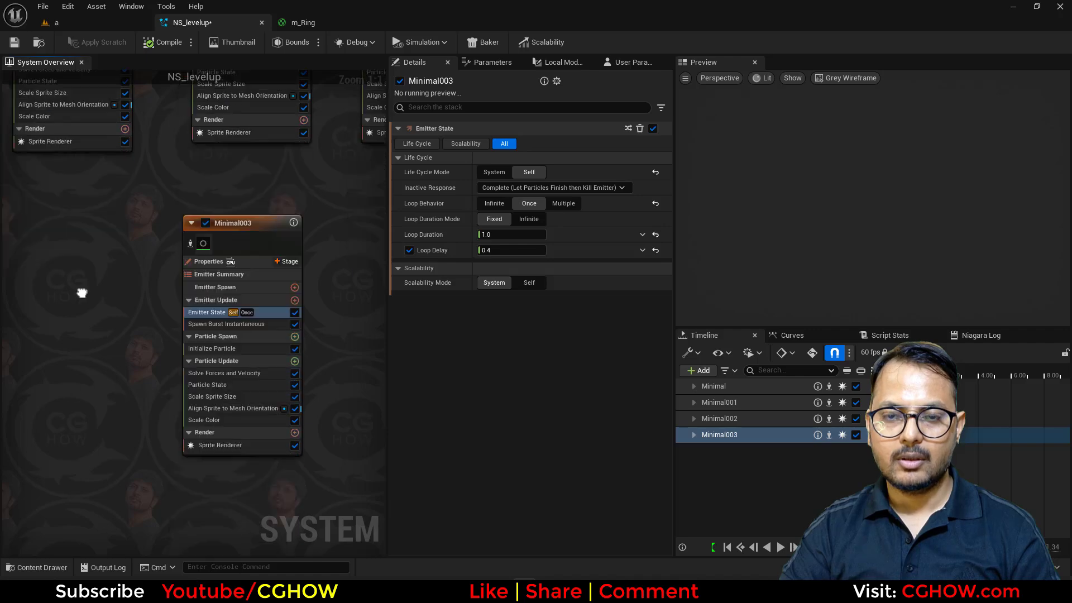
click(291, 323)
text(dy)
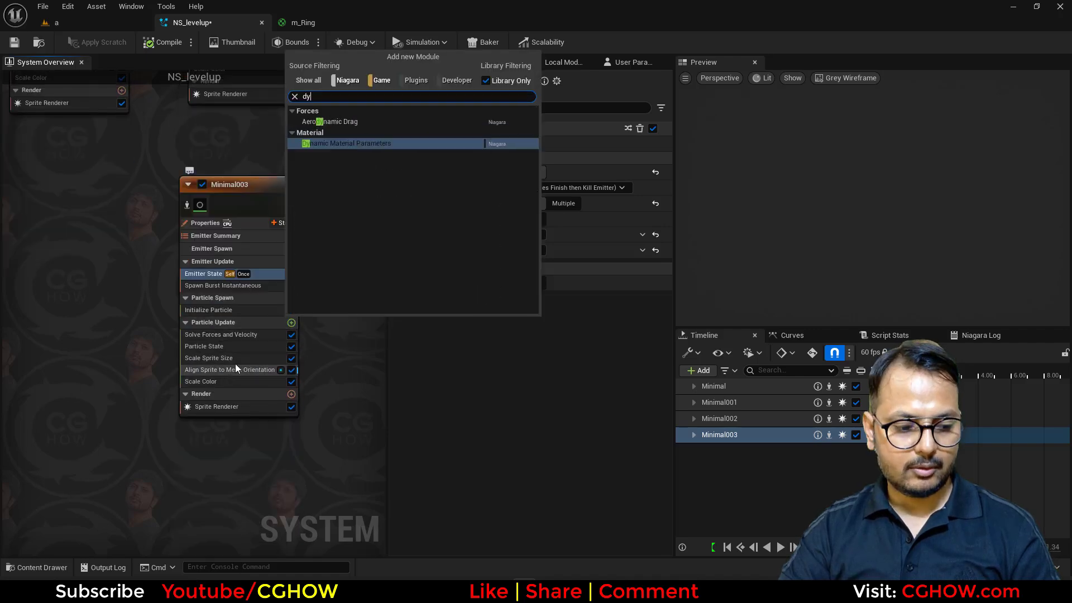
key(Return)
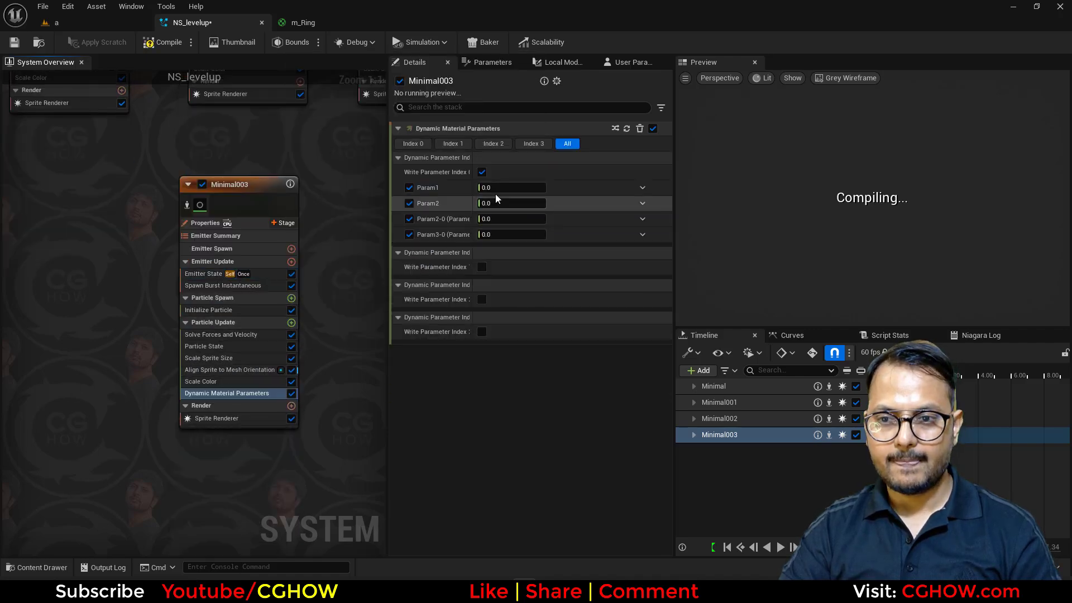
click(506, 188)
text(10)
click(510, 204)
text(5)
key(Return)
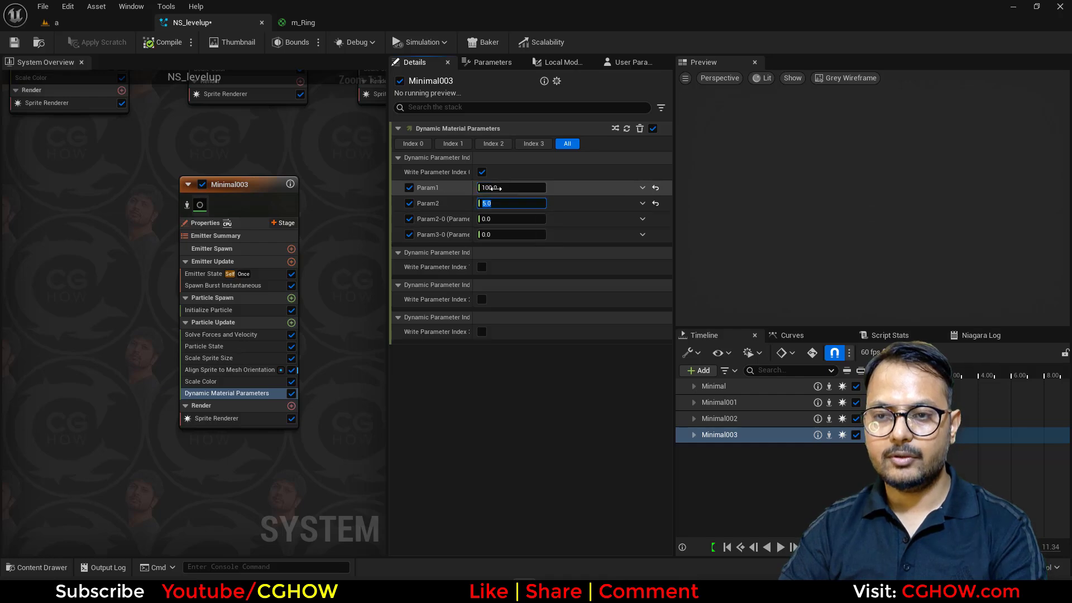
Lower Minimal003's Param1 to thicken the raised ring and check its look in the level sequence
click(510, 188)
text(2)
click(101, 22)
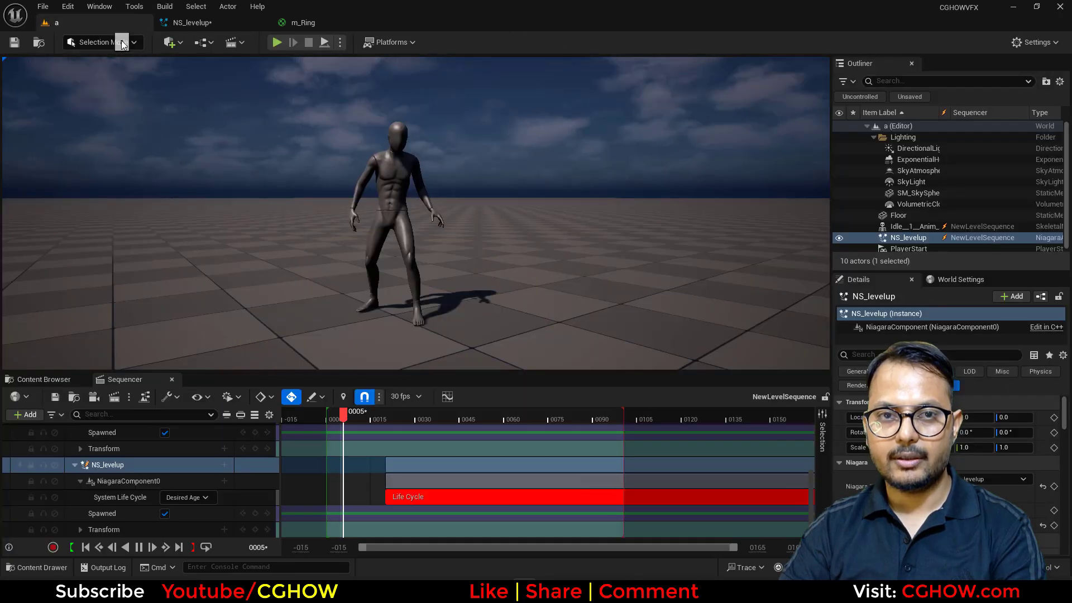
drag(445, 419, 446, 379)
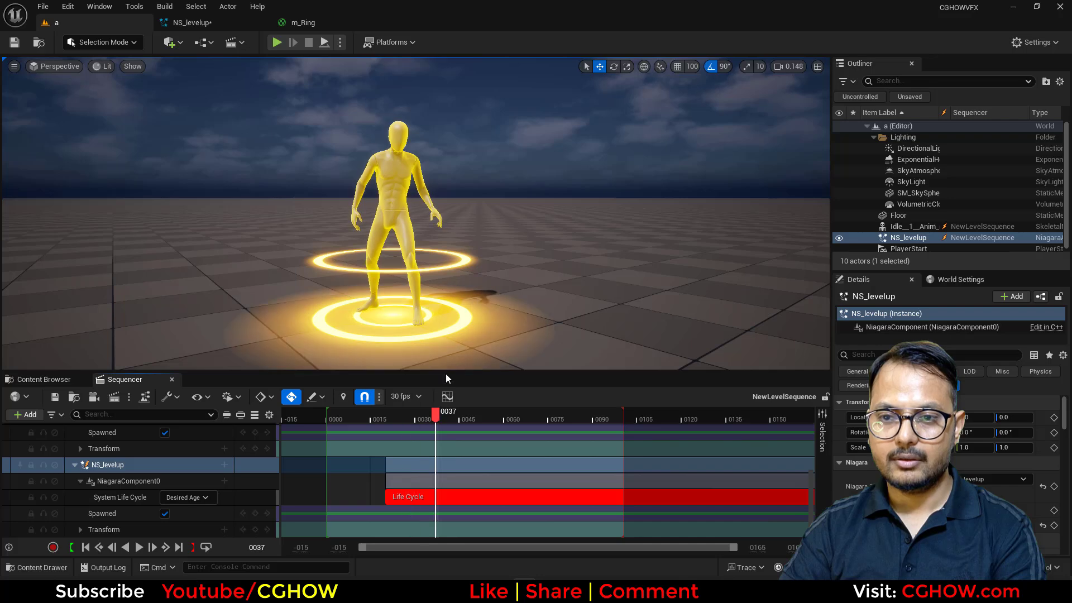
Duplicate the Minimal003 emitter and place the copy below the original
click(192, 22)
click(191, 184)
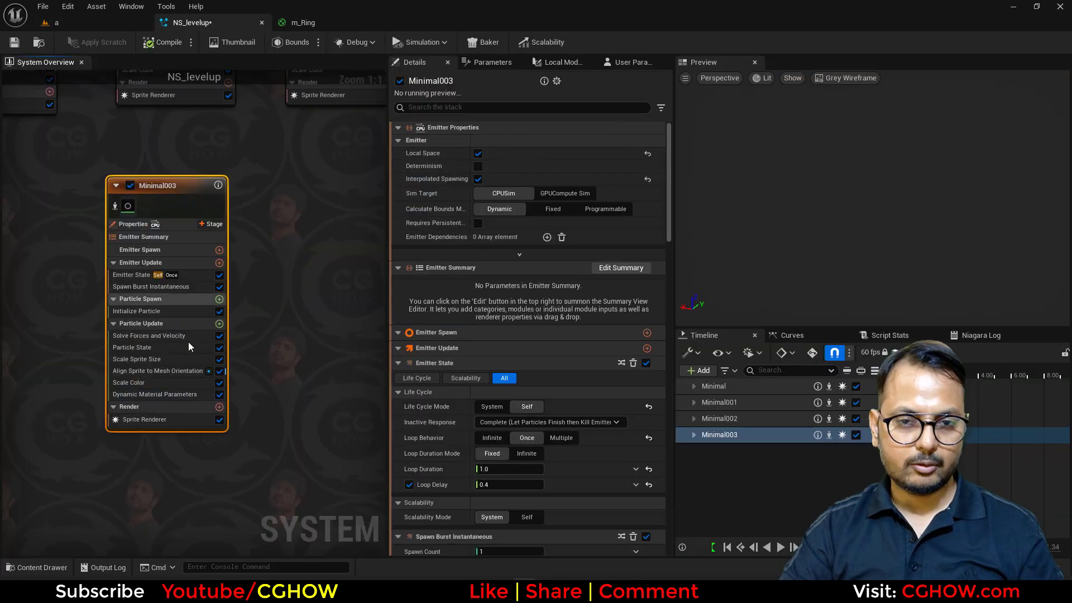
right_drag(125, 481, 153, 256)
click(139, 274)
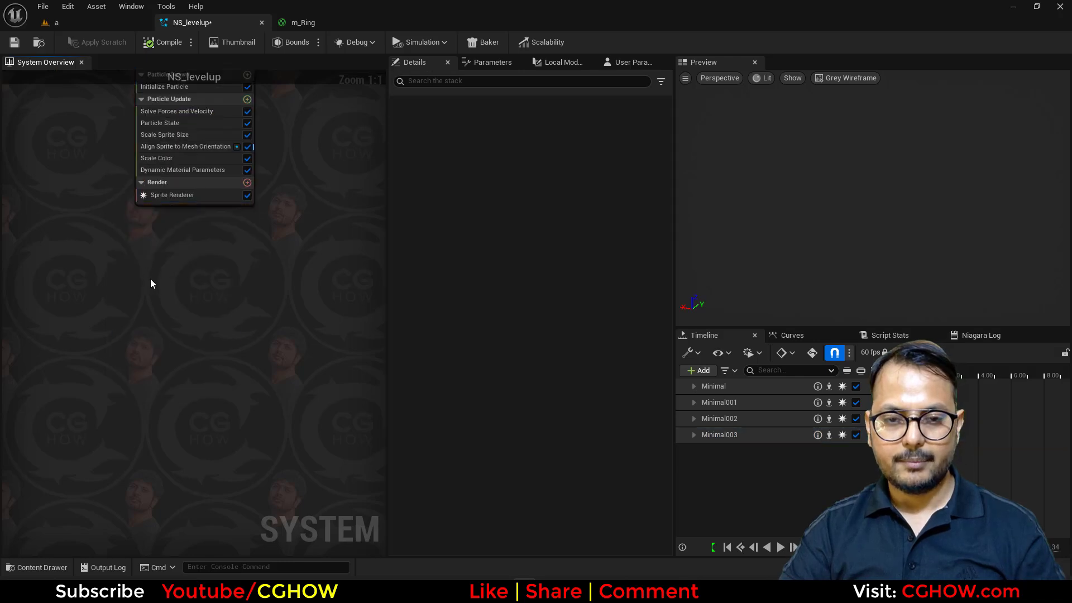
key(ctrl+v)
scroll(149, 338, down, 3)
right_drag(166, 450, 153, 407)
scroll(153, 408, up, 3)
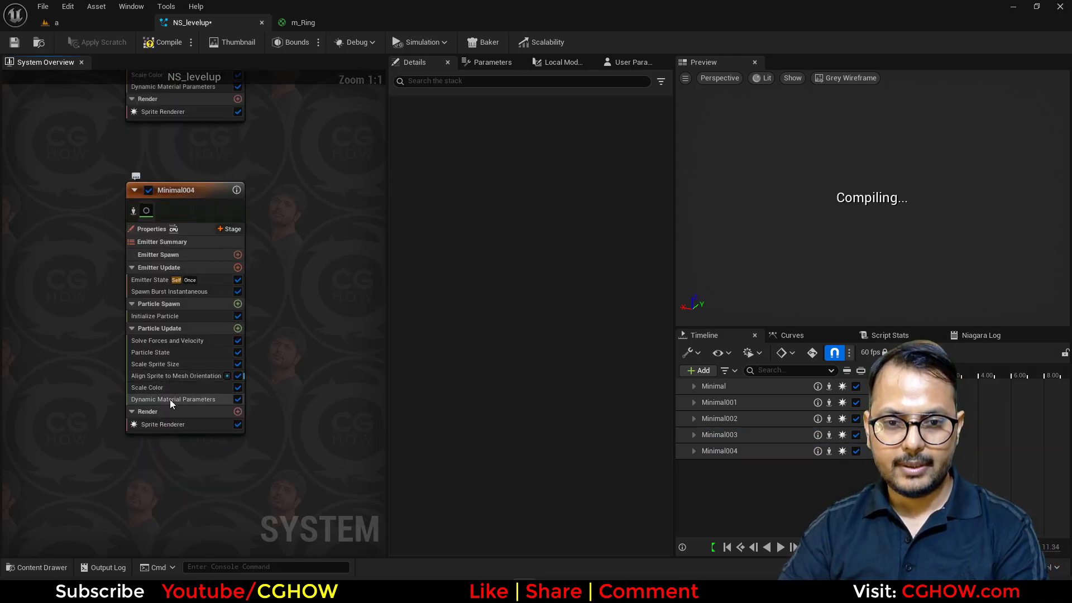
Set Minimal004's Param1 to 30 and Position Offset Z to 80, and check the upper ring in the level
click(170, 400)
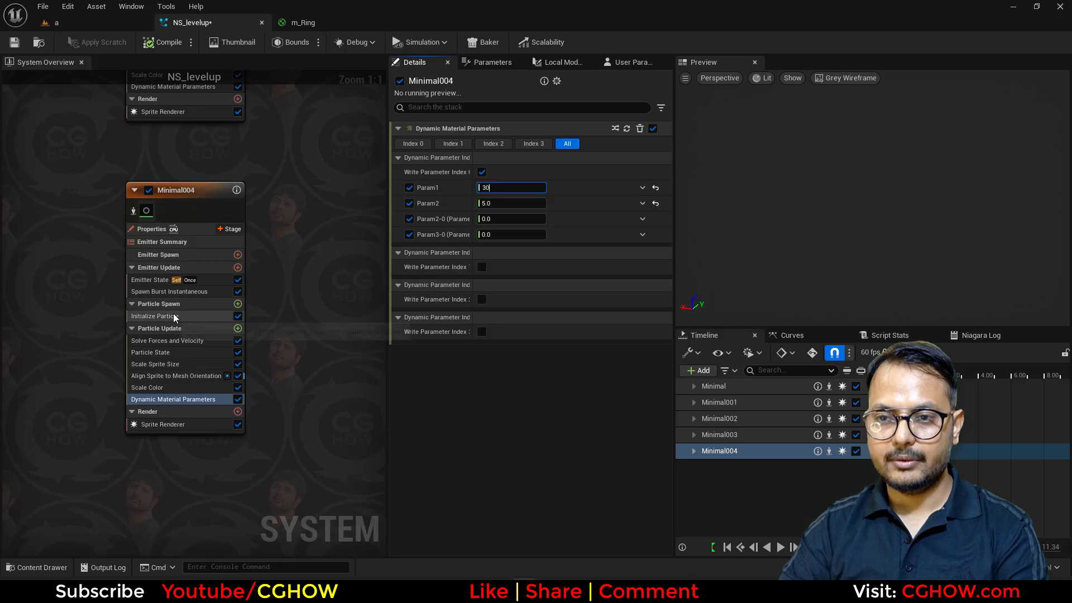
click(157, 316)
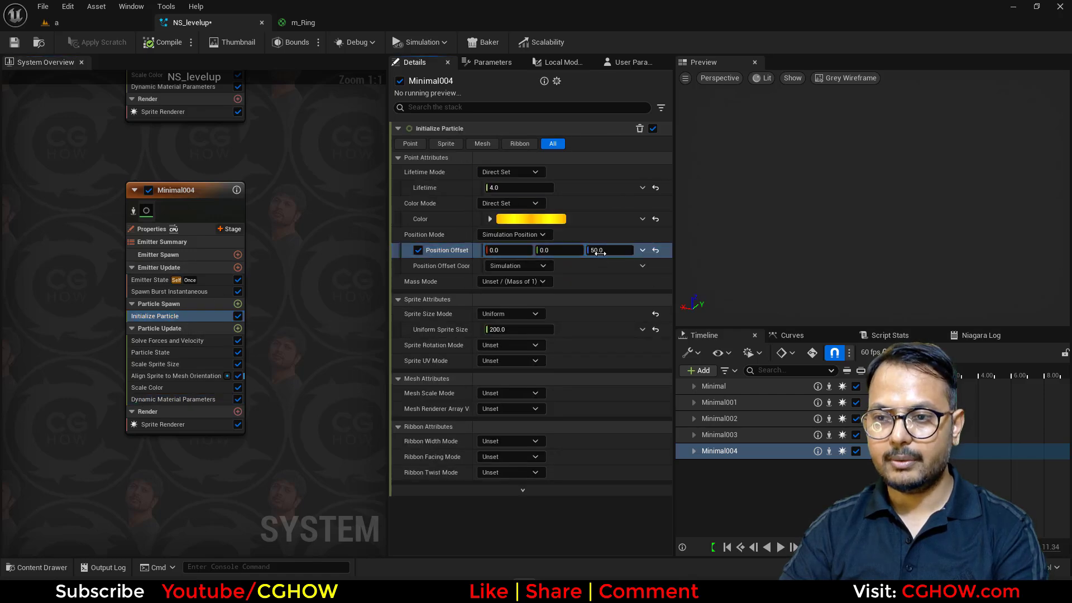
click(97, 27)
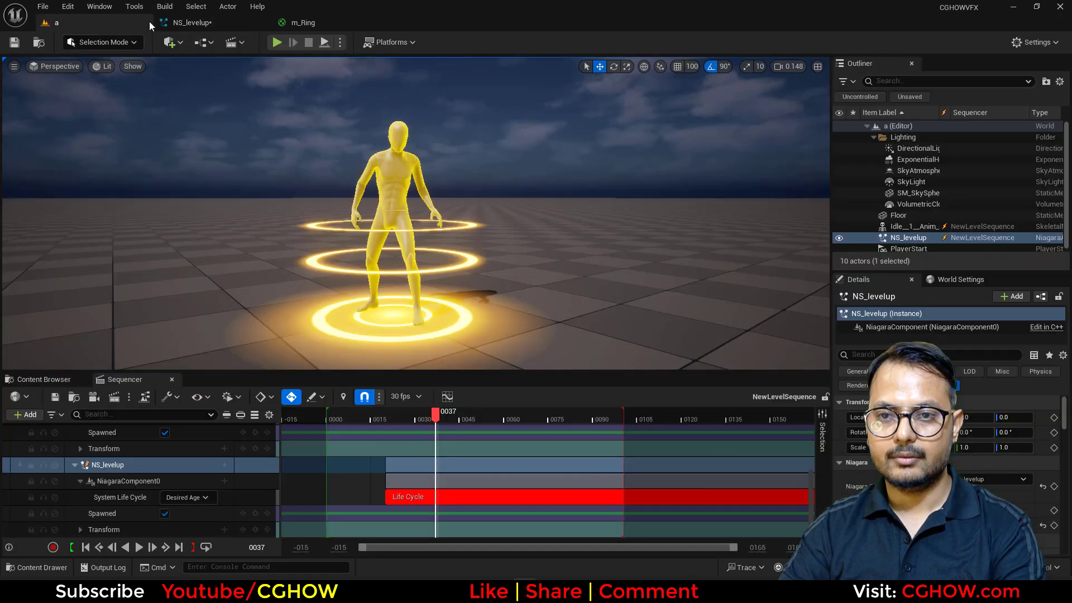
Set Minimal004's Position Offset Z to 400 and Uniform Sprite Size to 150, and check the ring's height in the level
click(192, 24)
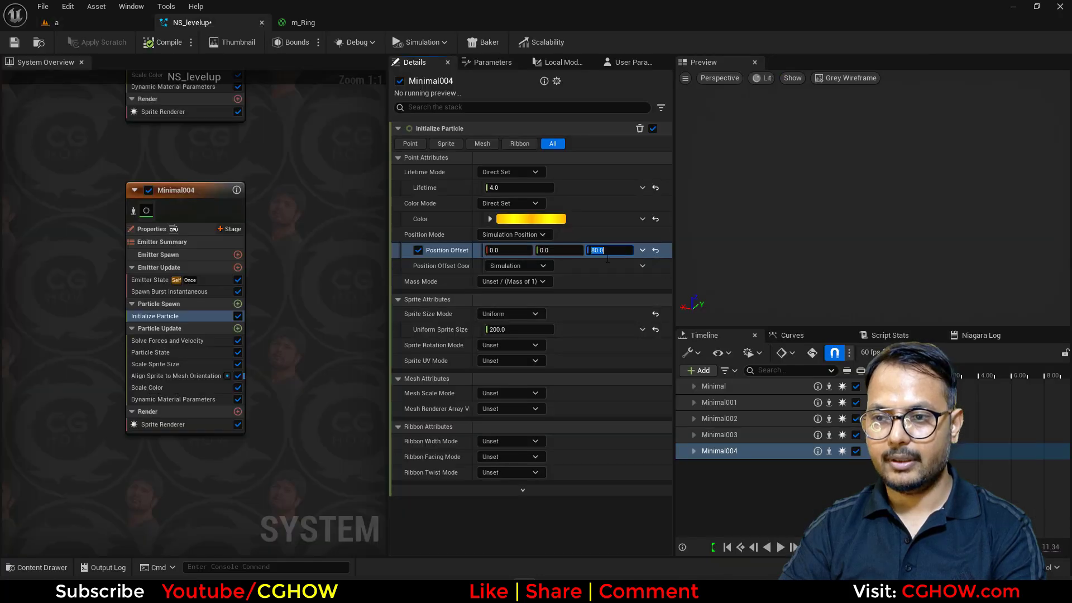
text(40)
click(503, 330)
text(15)
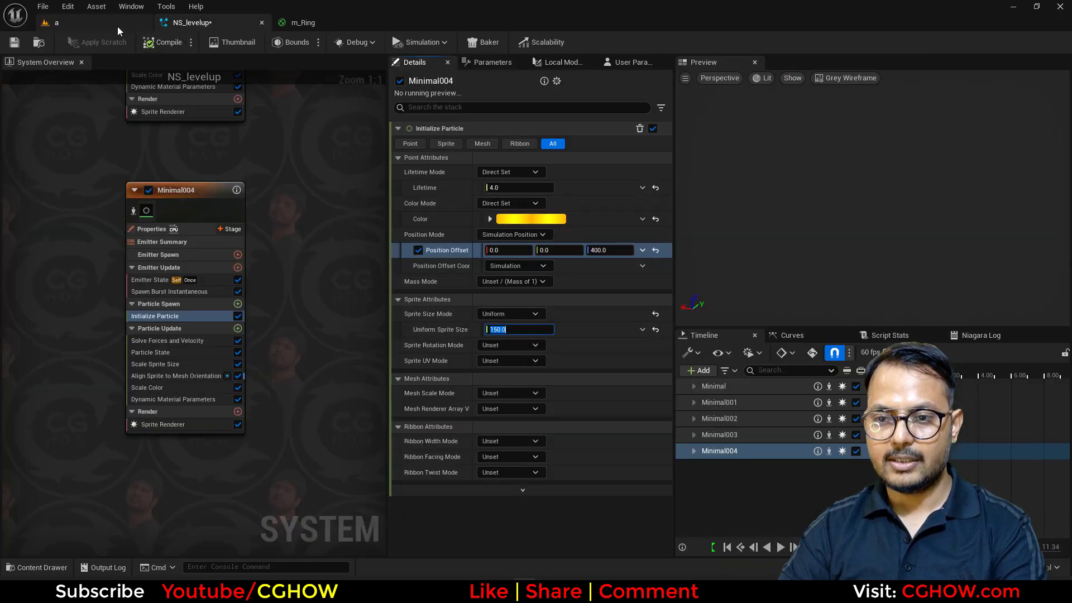
click(118, 29)
drag(422, 416, 436, 419)
right_drag(454, 258, 455, 352)
Set Minimal004's Position Offset Z to 100 and play the level sequence from the start to check the stacked rings
click(234, 26)
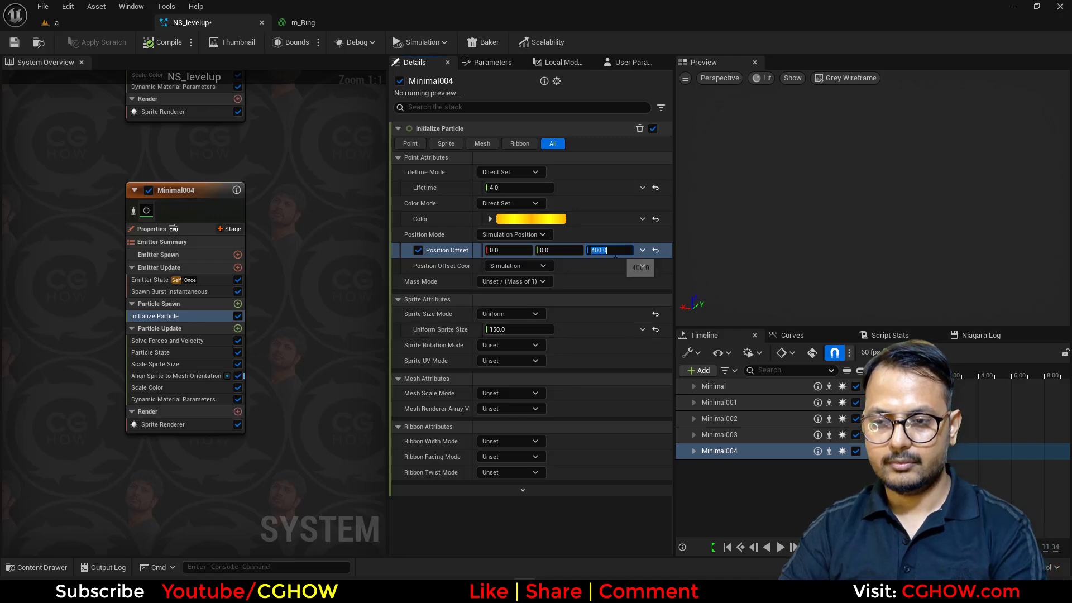
text(100)
key(Return)
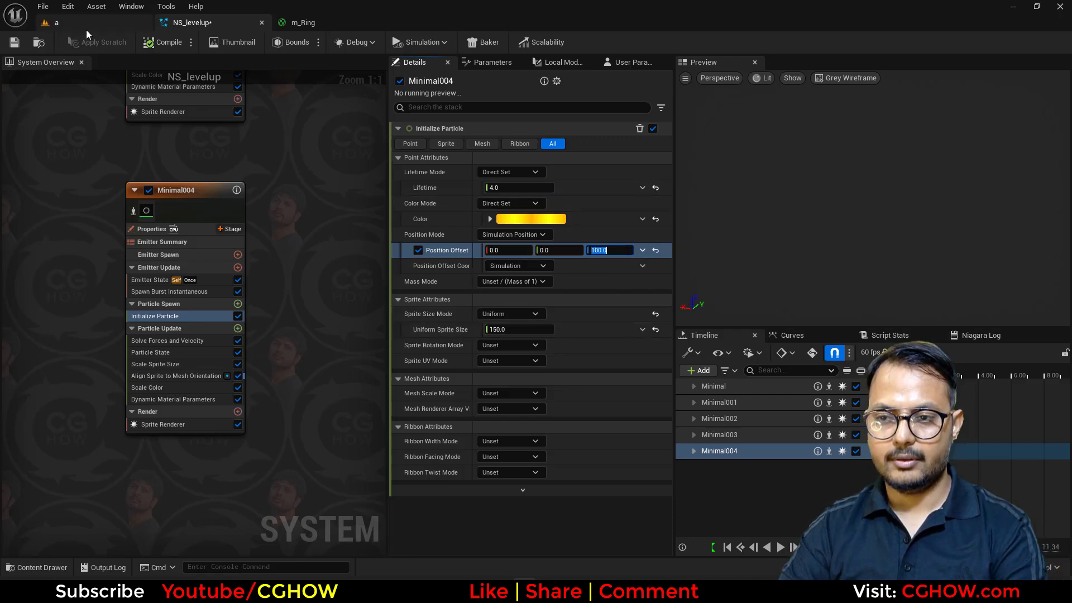
click(86, 28)
right_drag(439, 296, 439, 249)
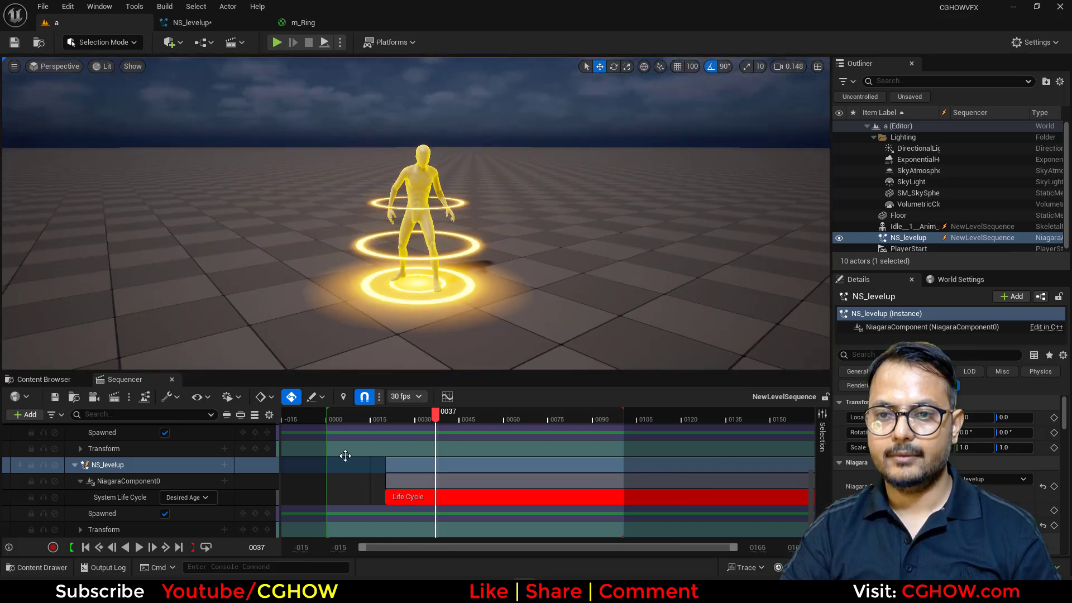
click(86, 547)
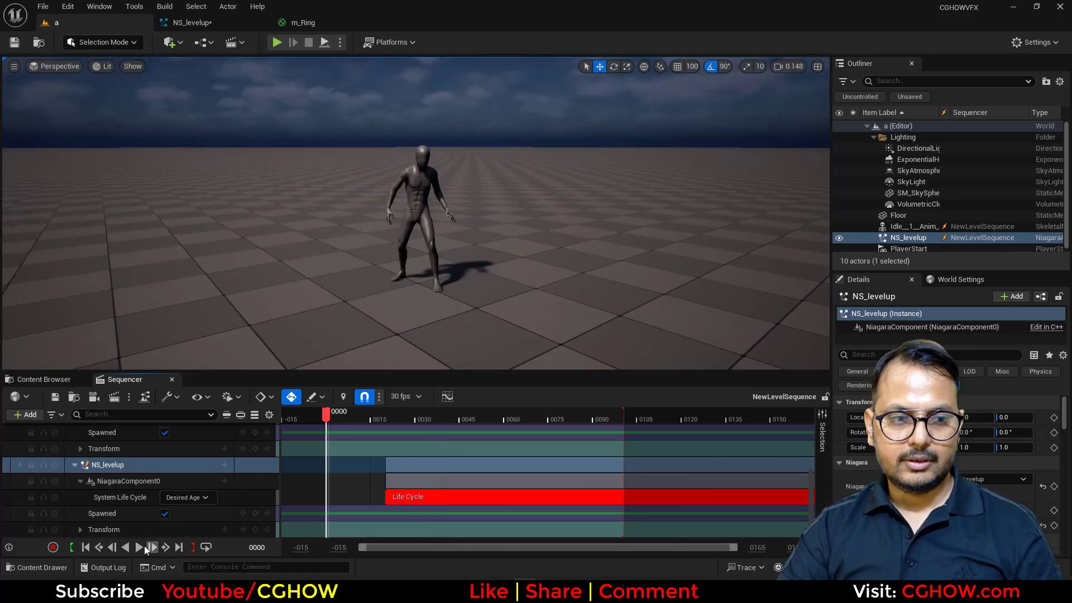
click(141, 547)
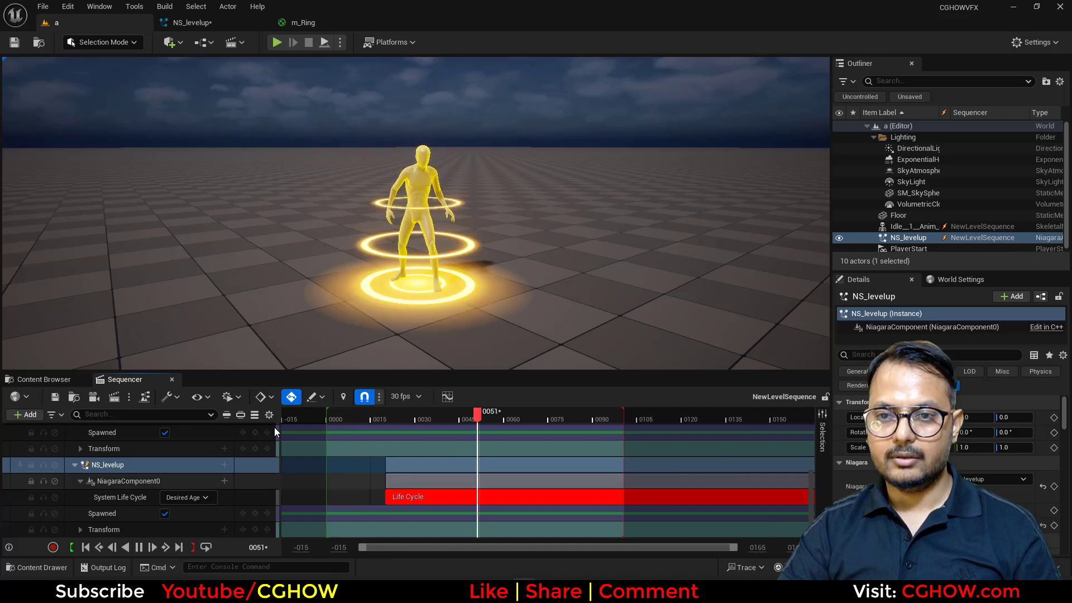
Set the Emitter State Loop Delay to 0.2 in both Minimal004 and Minimal003, trying 0.25 on Minimal003 first
click(190, 22)
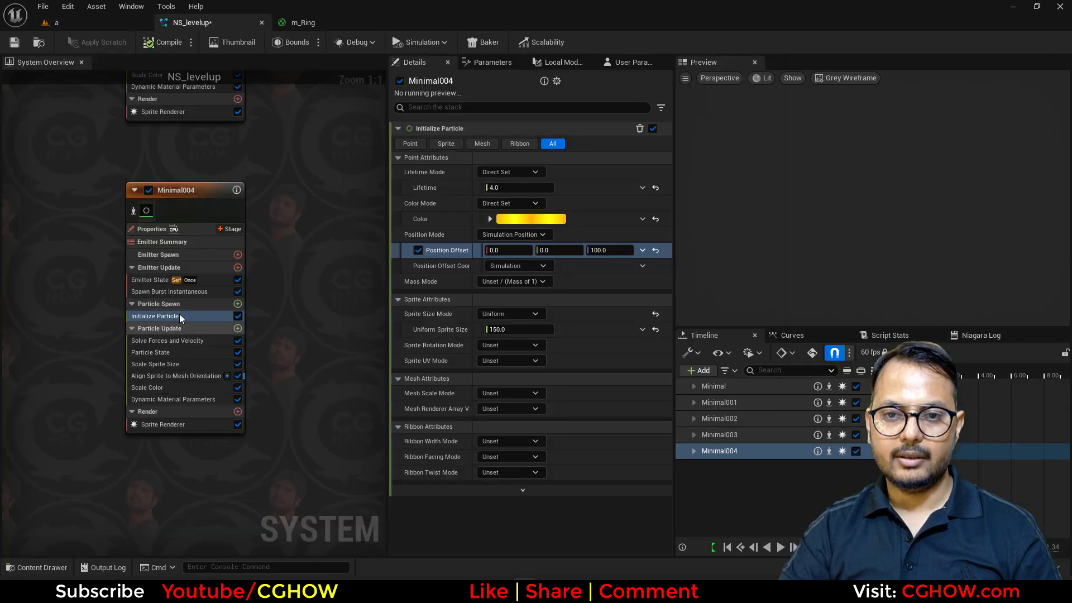
click(153, 281)
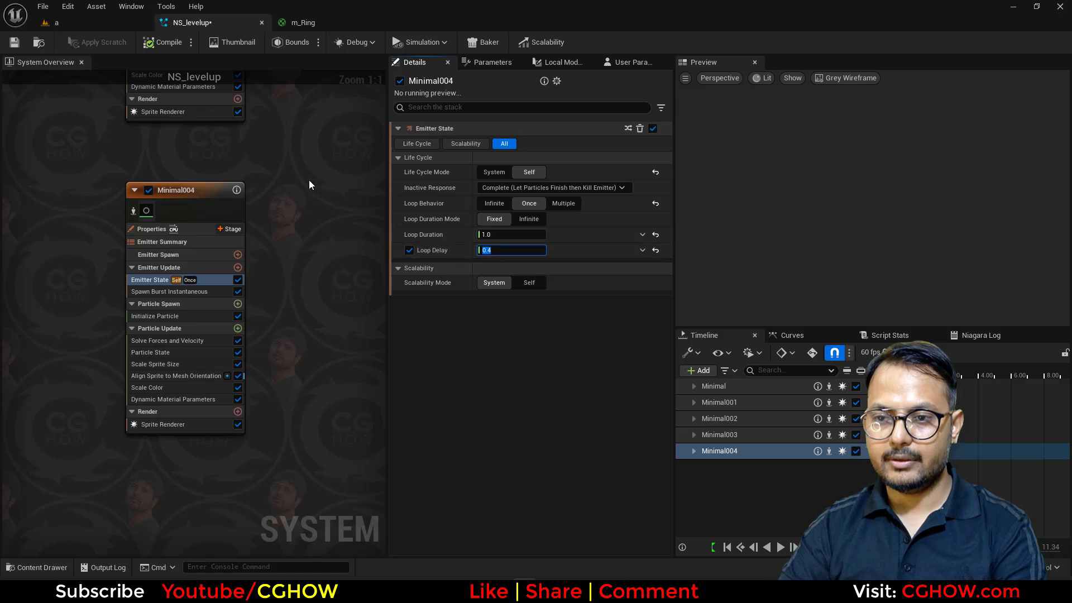
text(0.2)
right_drag(261, 155, 289, 326)
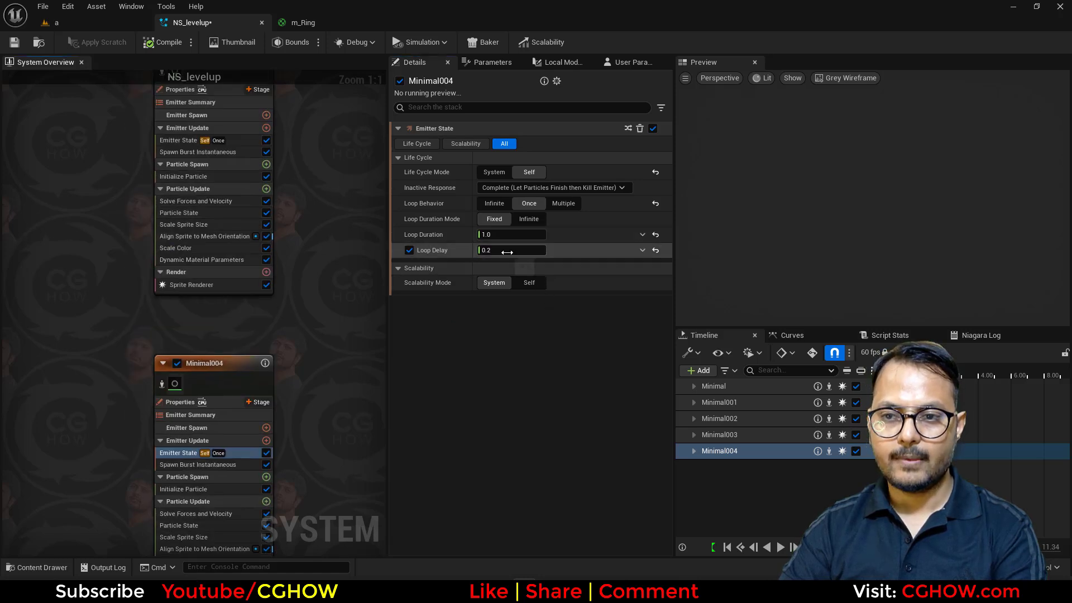
text(5)
key(Return)
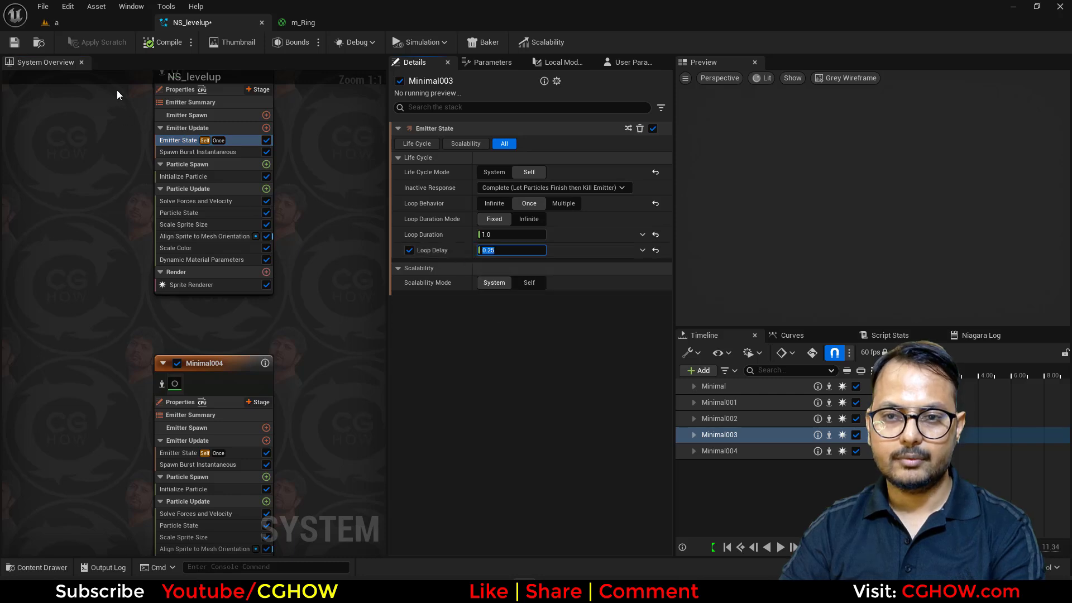
Add a minimal emitter in empty space beside the existing emitters and save NS_levelup
right_drag(301, 386, 237, 399)
scroll(252, 195, down, 5)
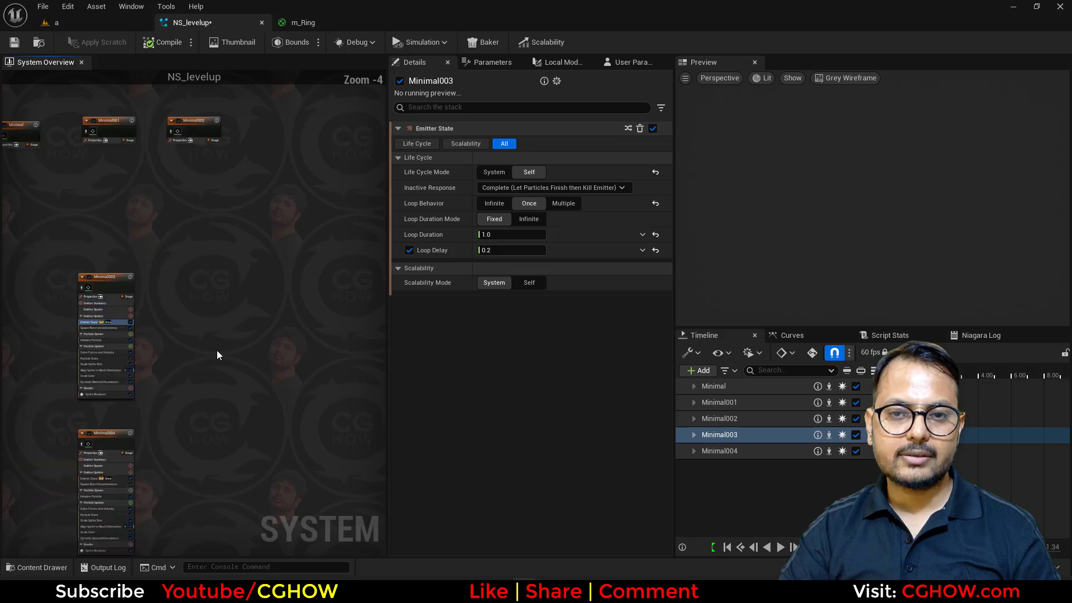
right_click(232, 246)
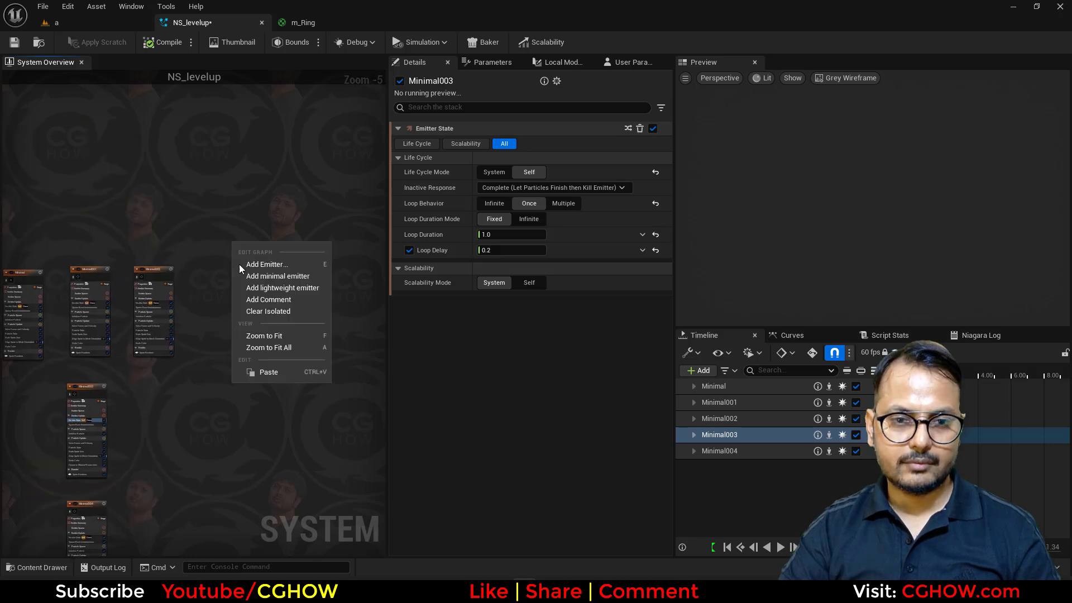
click(280, 278)
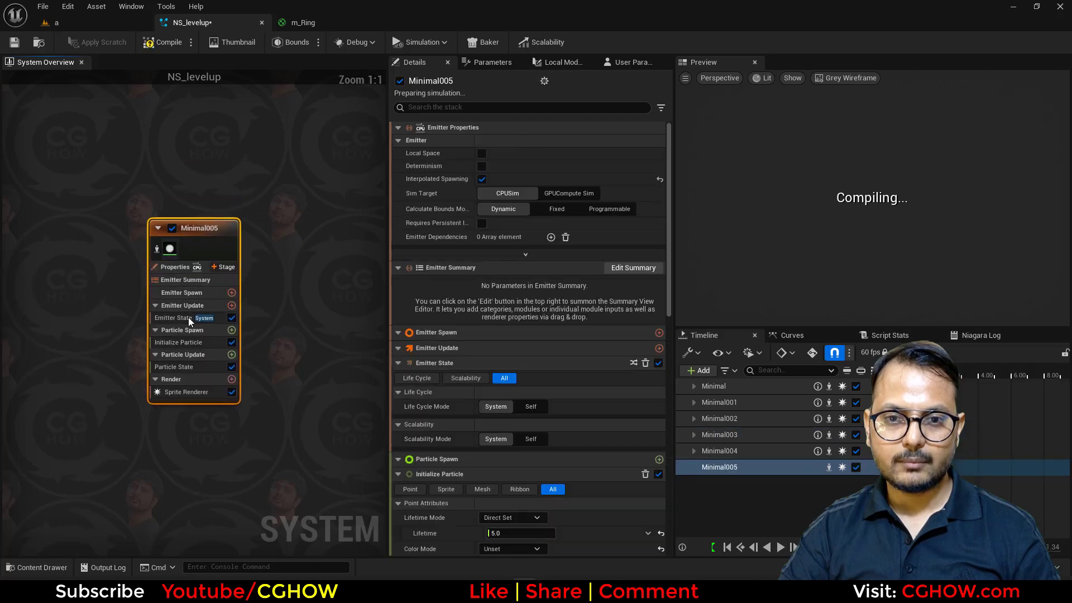
key(ctrl+shift+s)
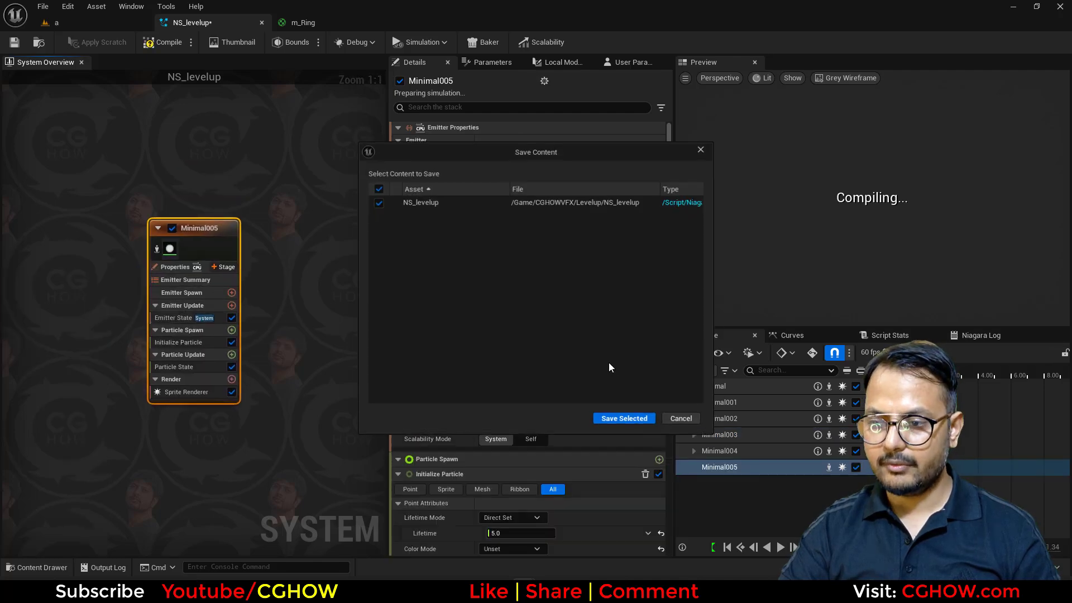
click(618, 423)
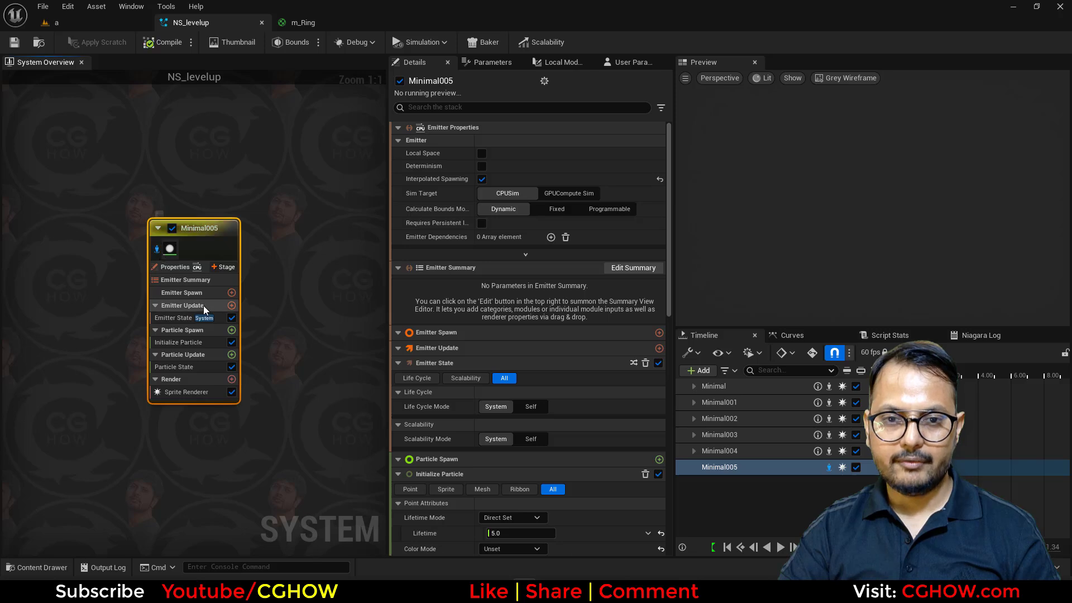
Add Spawn Burst Instantaneous to Minimal005 and set its Emitter State to Life Cycle Mode Self and Loop Behavior Once
click(232, 305)
click(279, 129)
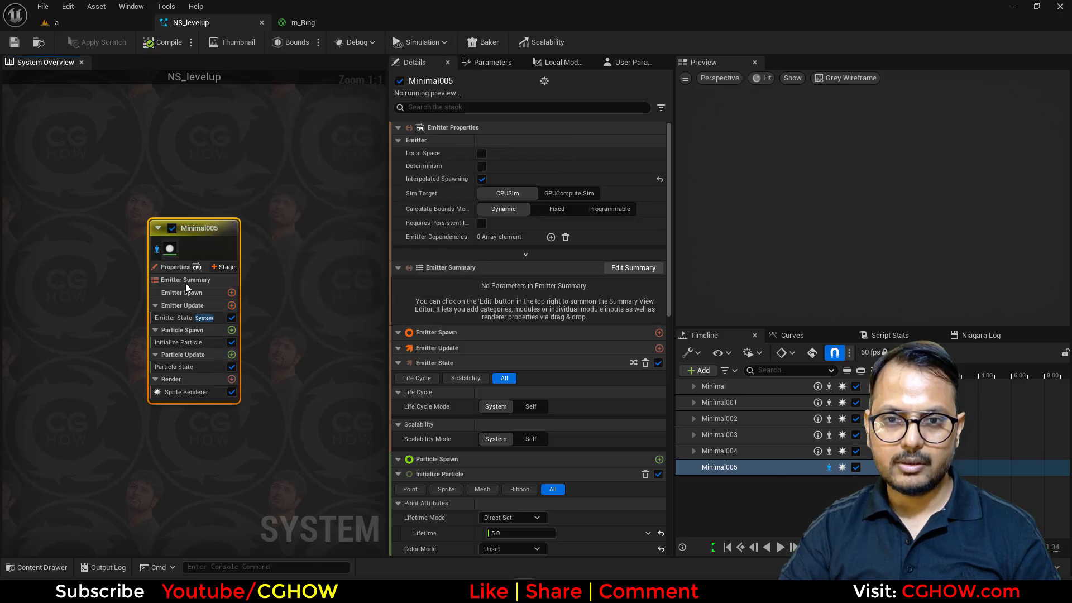
click(180, 317)
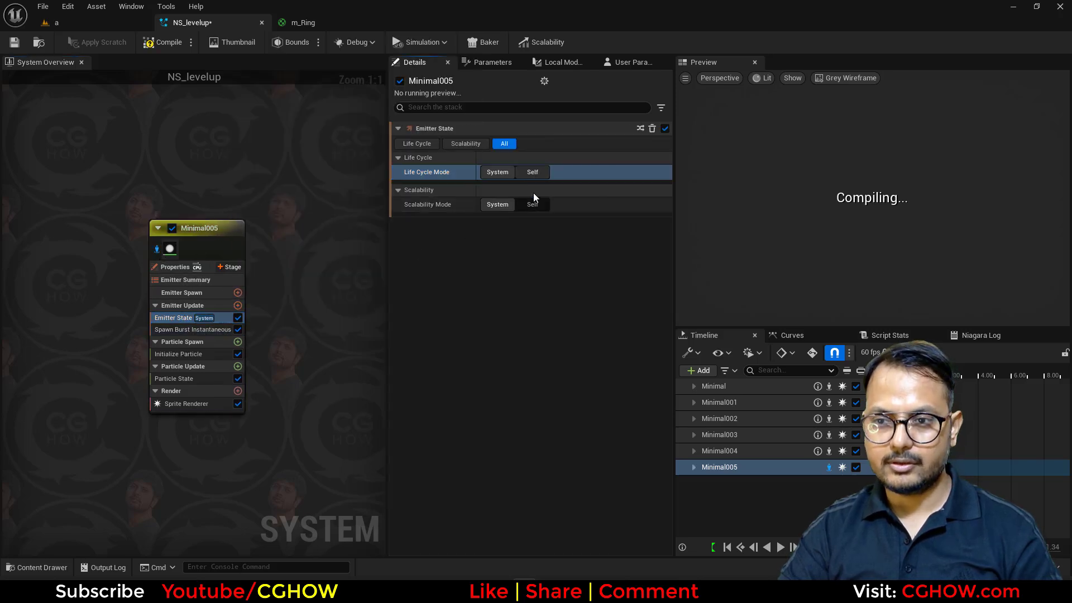
click(533, 173)
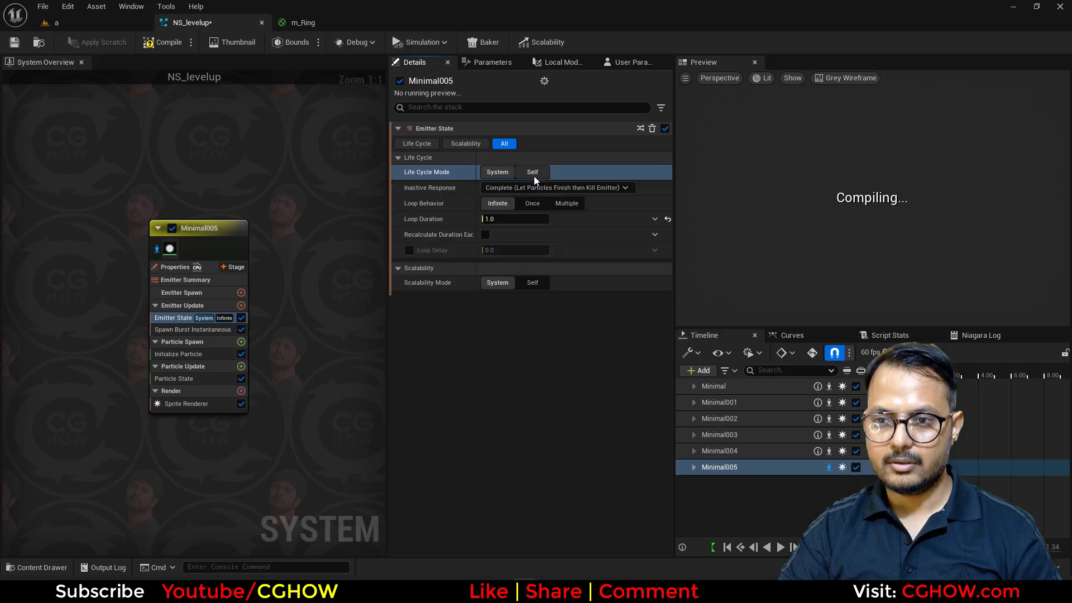
click(533, 203)
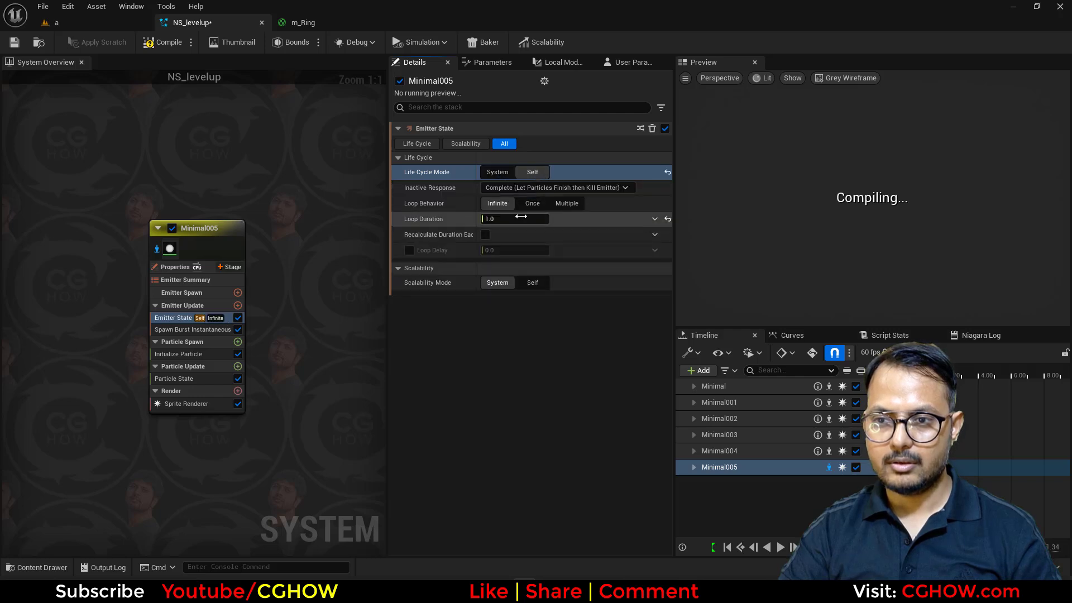
Set the Spawn Count of Minimal005's Spawn Burst Instantaneous module to 10
click(222, 331)
click(510, 143)
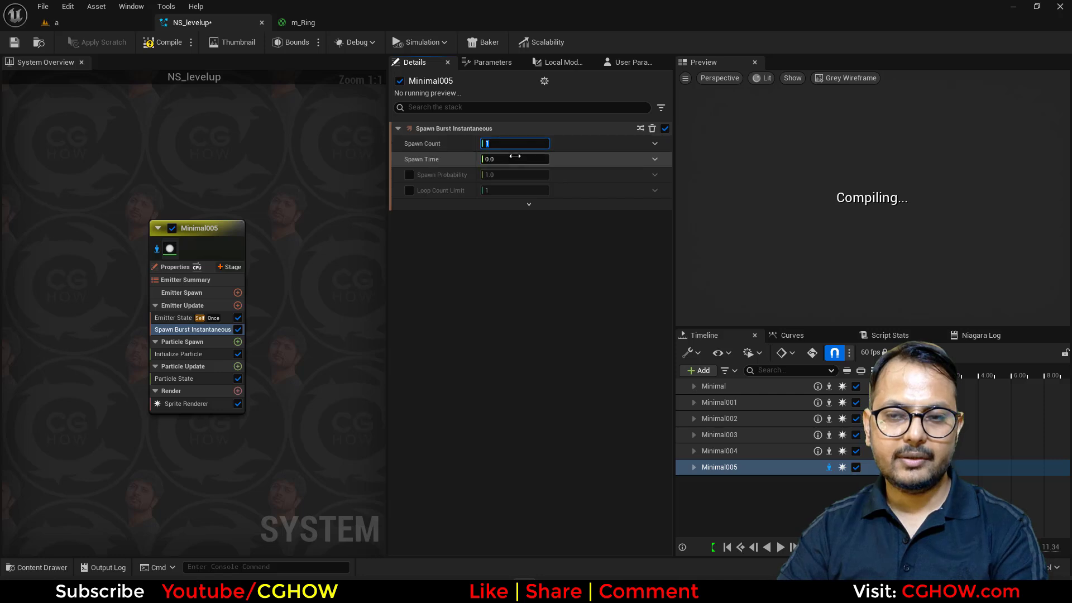
text(10)
key(Return)
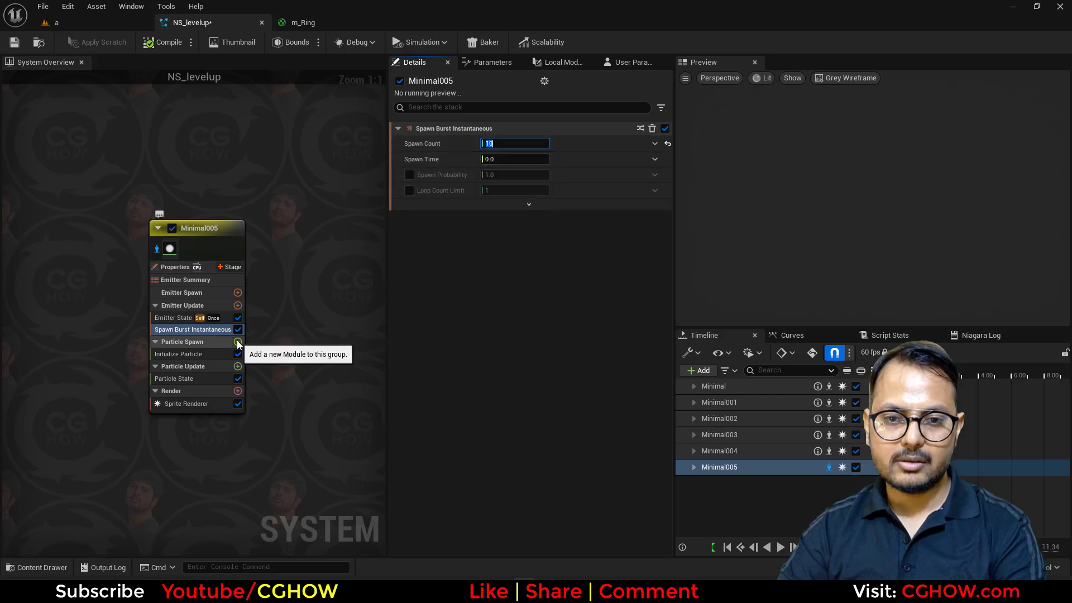
Add an Add Velocity module to Particle Spawn, resolve its dependency with SolveForcesAndVelocity, and set Velocity Z to 200
click(238, 342)
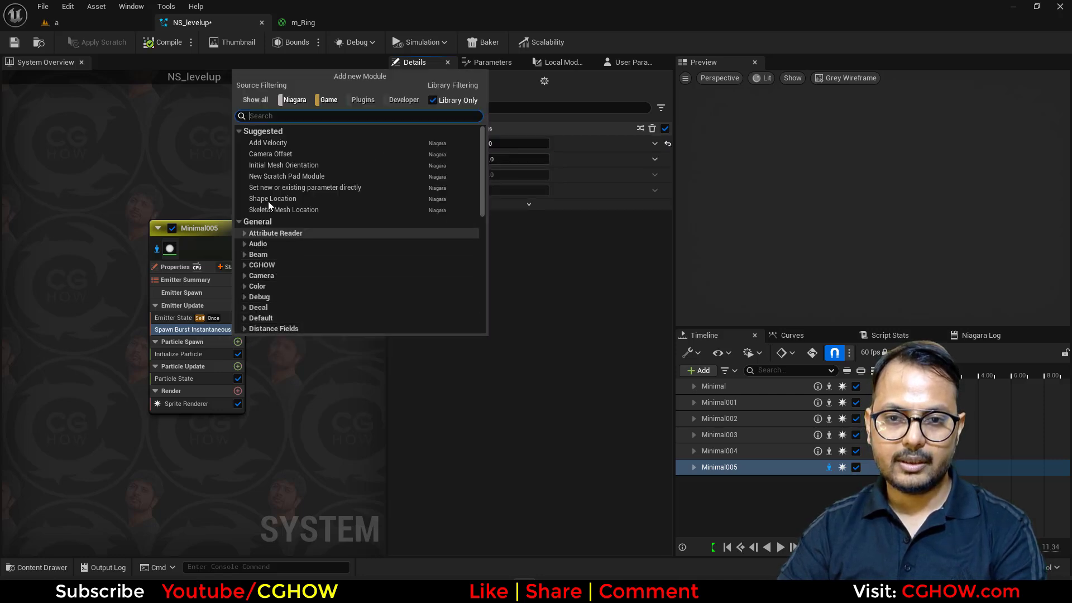
click(271, 143)
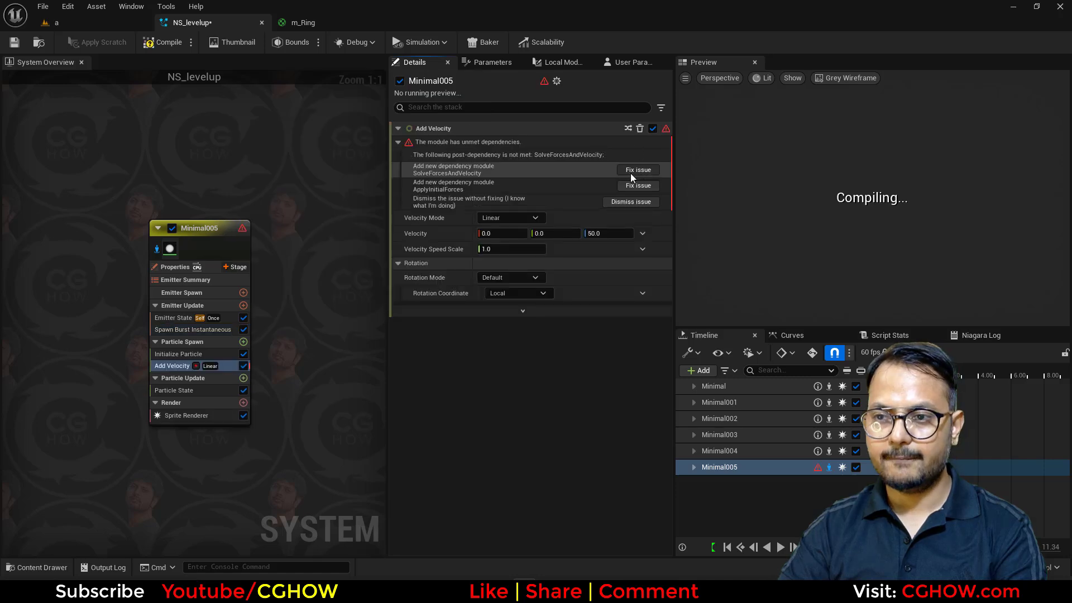
click(631, 173)
click(614, 159)
text(200)
key(Return)
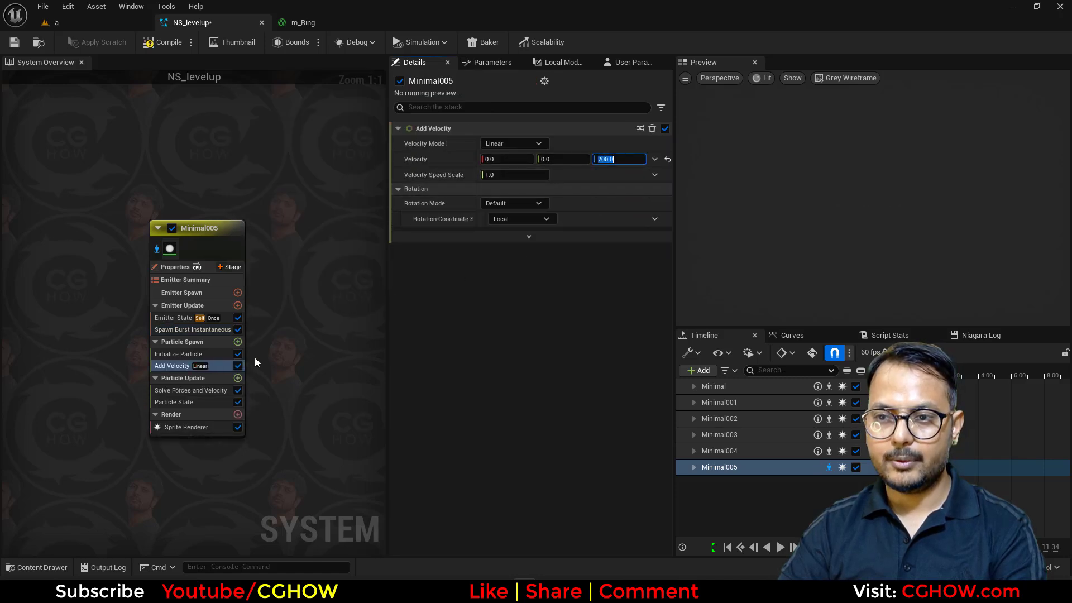
Add a Shape Location module above Add Velocity, with Shape Primitive Cylinder and Cylinder Height 0
click(238, 342)
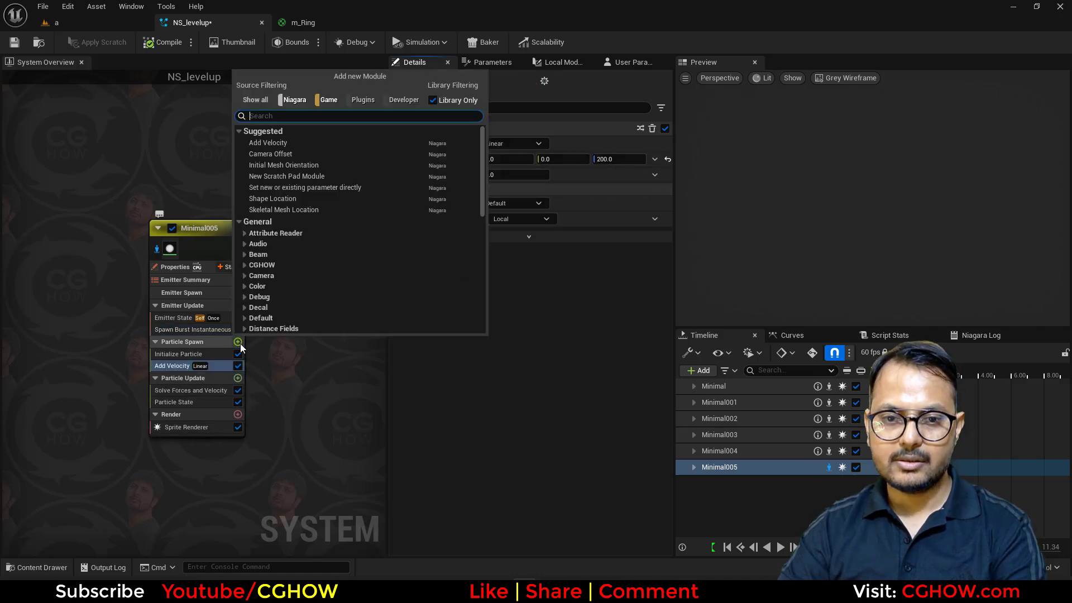
click(270, 199)
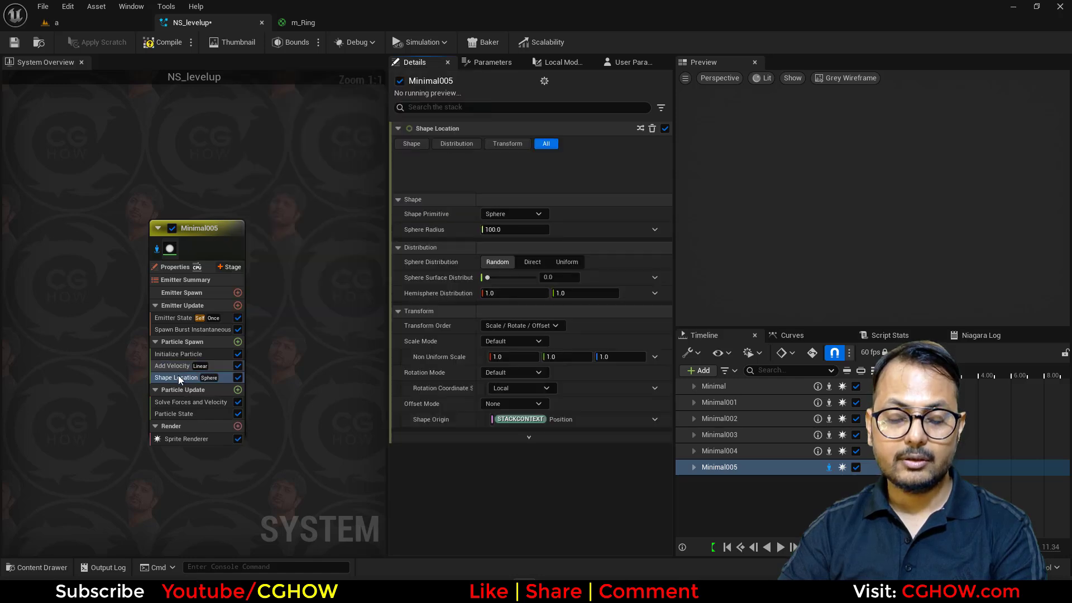
drag(178, 377, 179, 365)
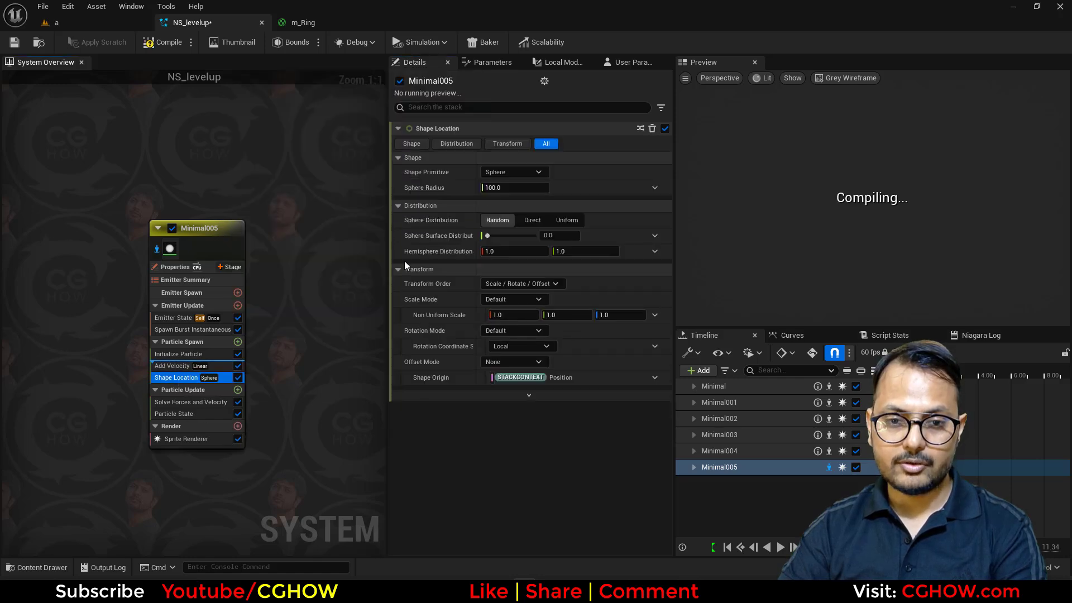
click(514, 172)
click(519, 203)
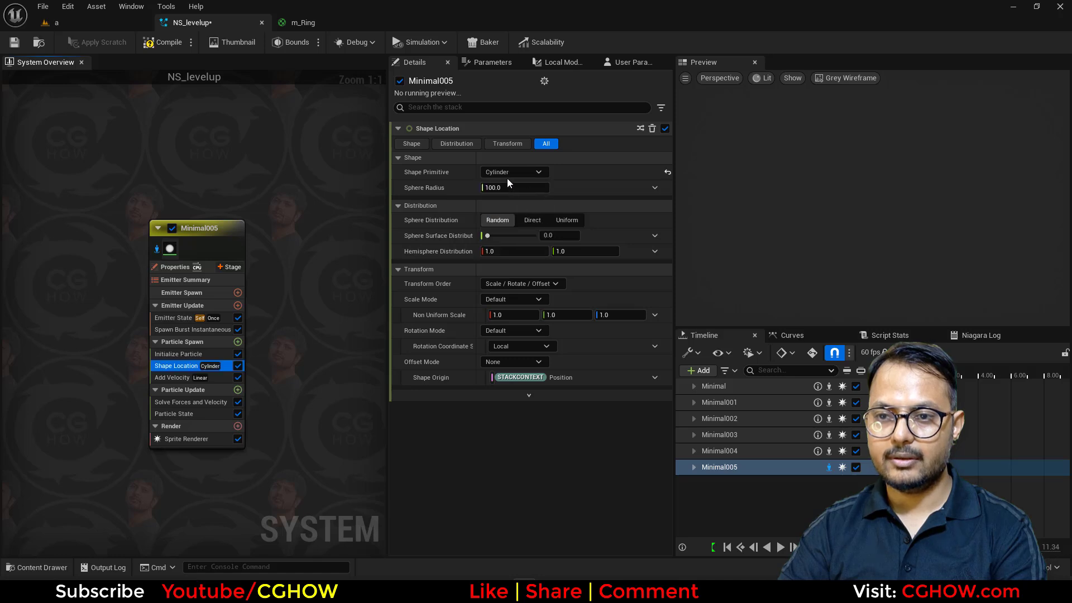
click(515, 189)
text(00.0)
key(Return)
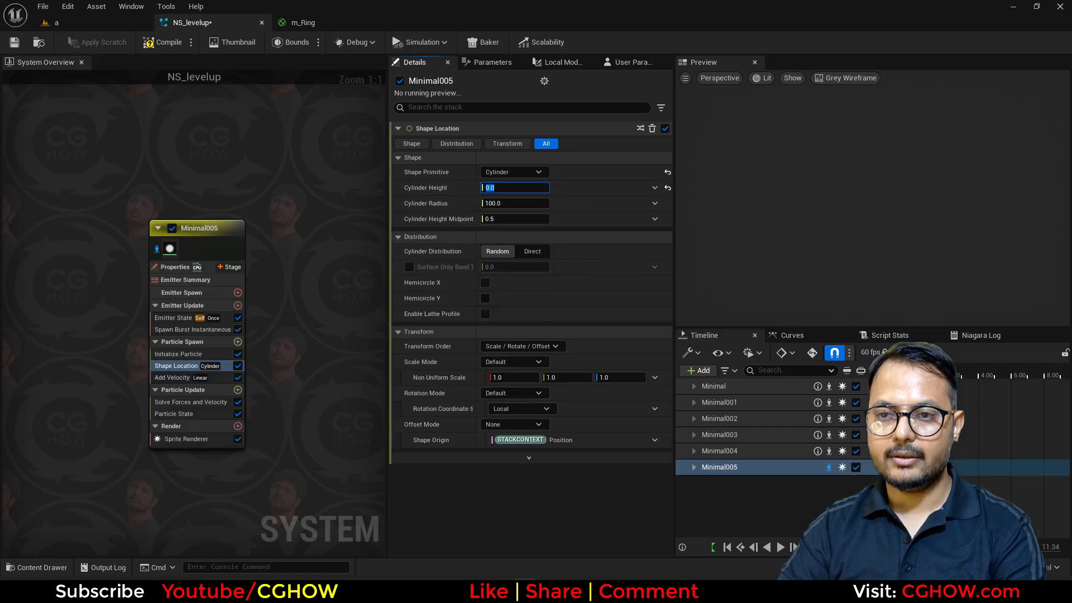
Play the Niagara preview and shorten the timeline by setting an earlier playback end time
click(782, 548)
right_click(1000, 375)
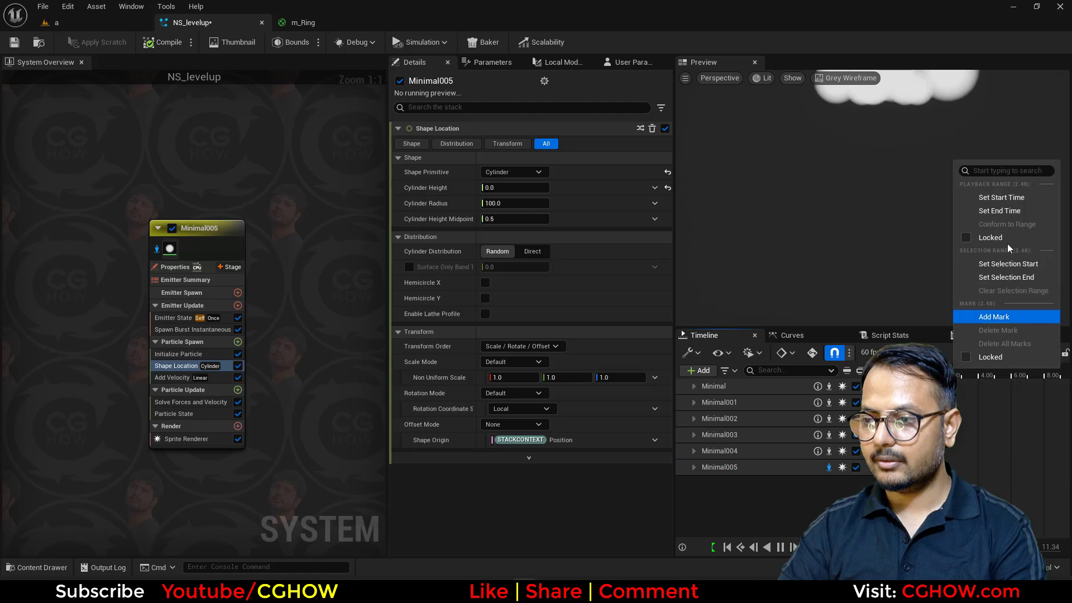
click(1004, 213)
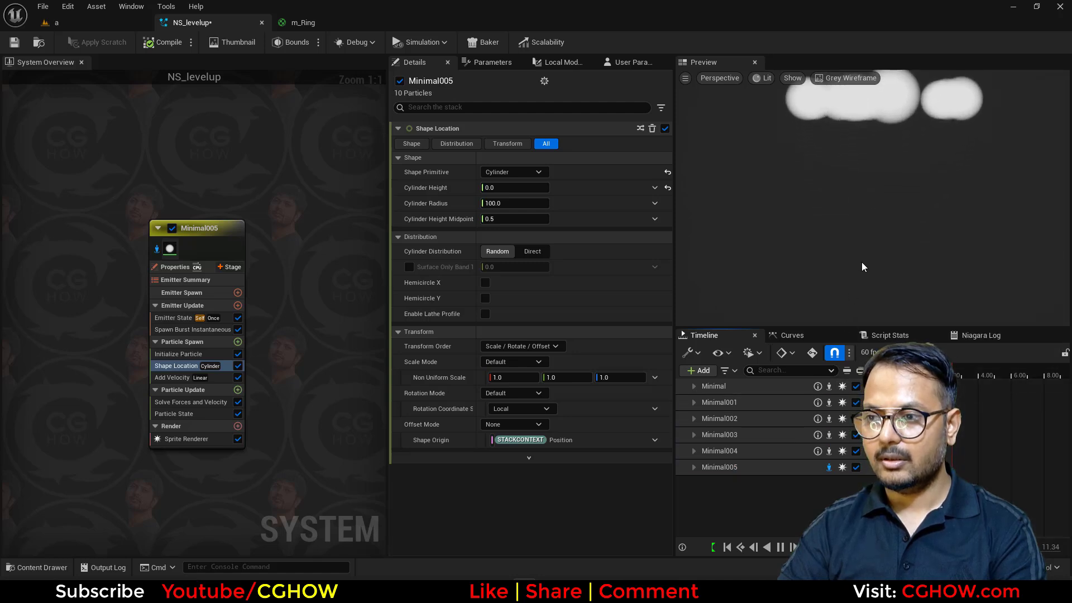
Set the Alignment of Minimal005's Sprite Renderer to Velocity Aligned
click(186, 439)
click(511, 218)
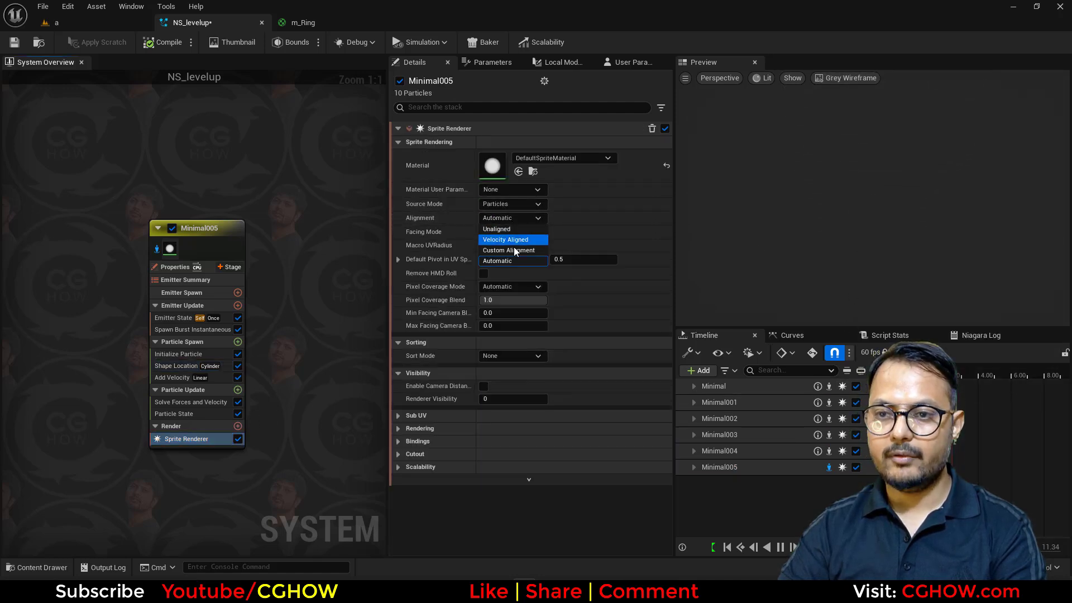
click(517, 242)
Set Minimal005's Sprite Size Mode to Random Non-Uniform, with Sprite Size Min Y 50 and Sprite Size Max Y 200, trying a maximum of 100 first
click(178, 354)
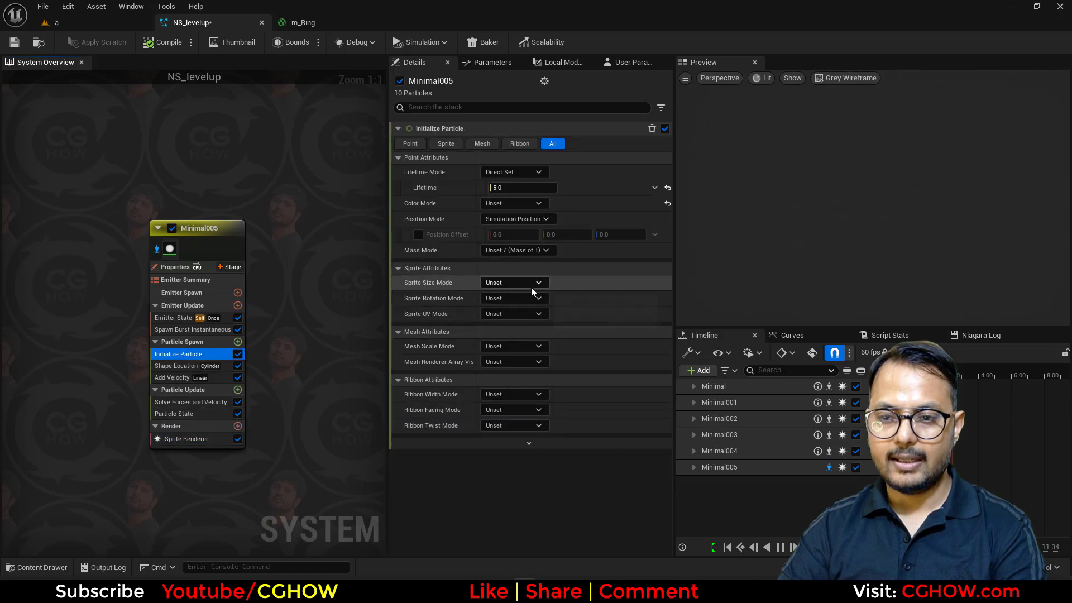
click(514, 283)
click(531, 347)
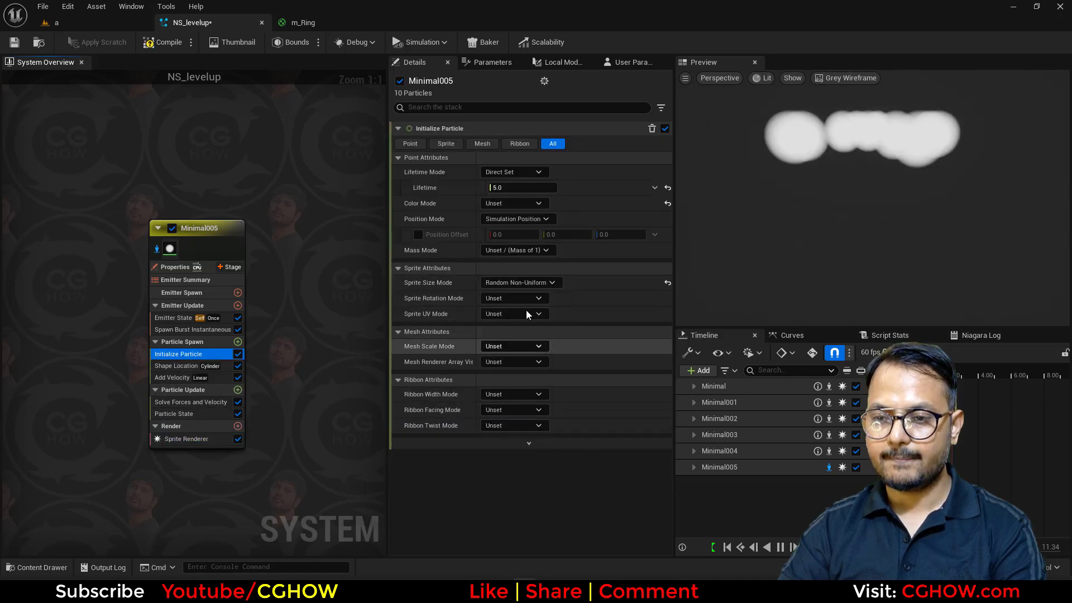
click(583, 316)
text(100)
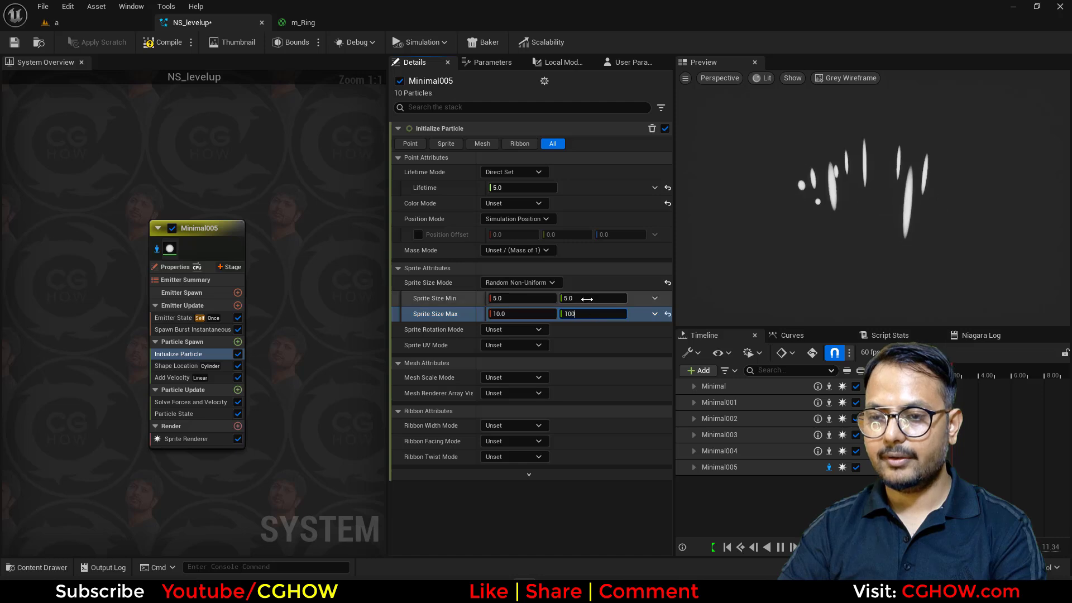
click(587, 299)
text(50)
key(Return)
click(594, 315)
text(200)
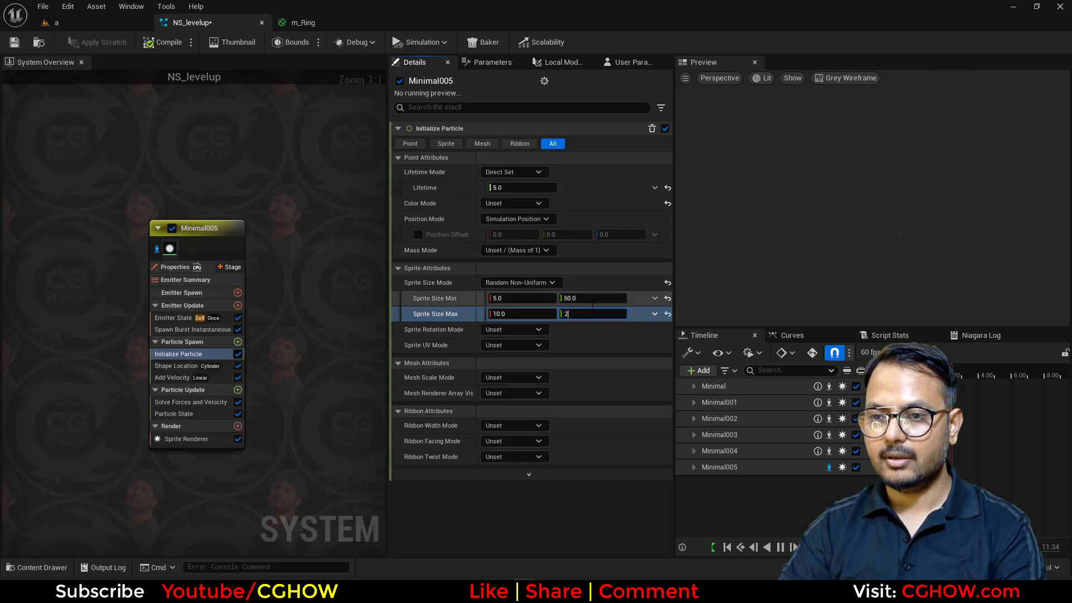
Refine Minimal005's streak size by setting Sprite Size Min to 1 by 100 and Sprite Size Max X to 5
click(587, 299)
text(100)
key(Return)
click(520, 314)
text(5)
key(Return)
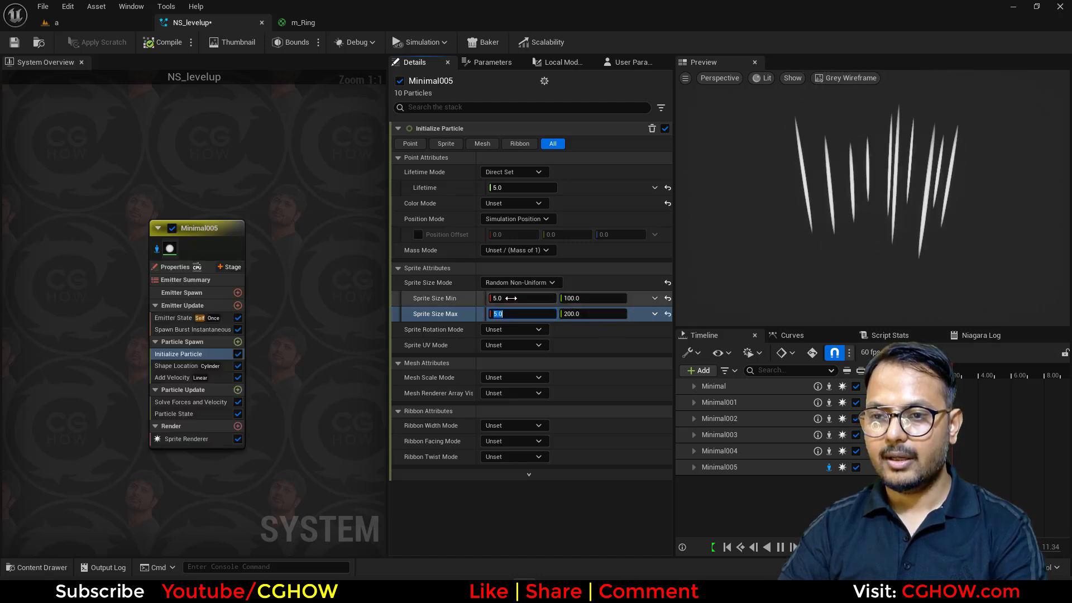
click(512, 297)
text(1)
key(Return)
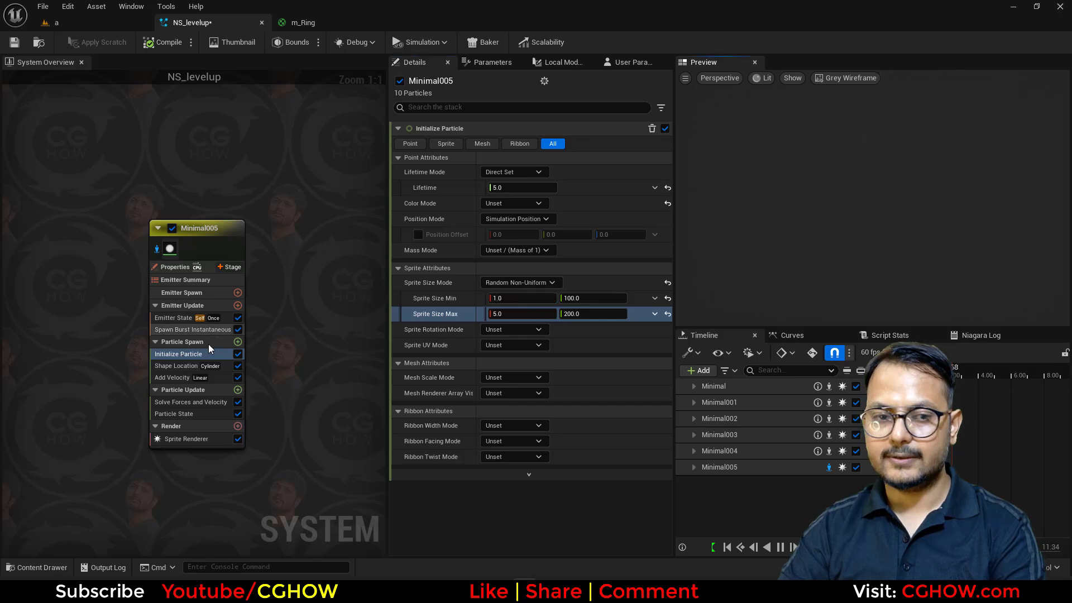
Switch Add Velocity's Velocity to a Random Range Vector with Minimum Z 100 and Maximum Z 300
click(174, 378)
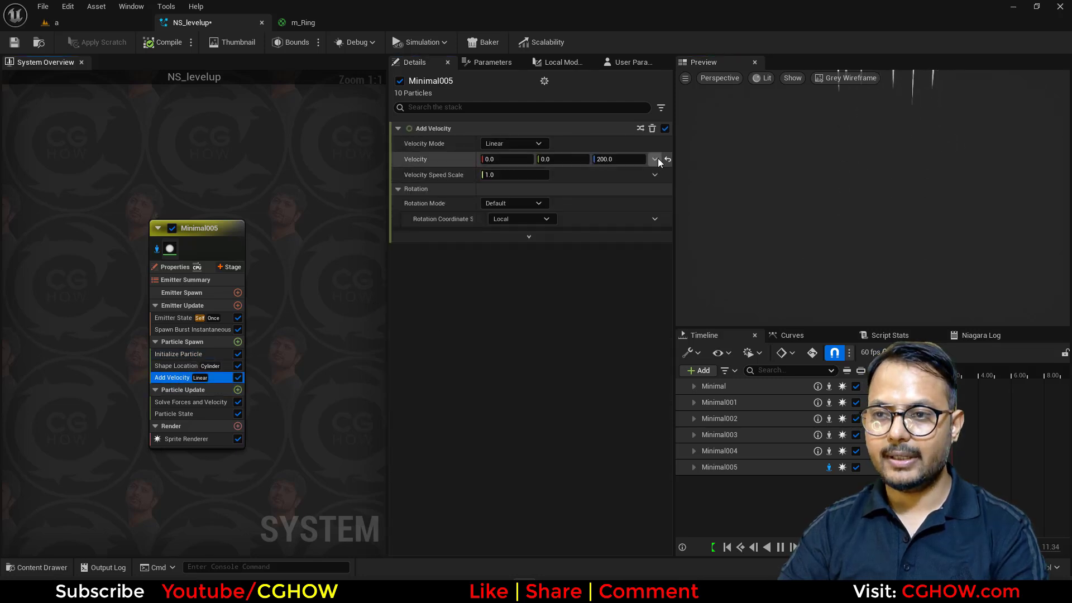
click(655, 159)
text(ran)
click(504, 228)
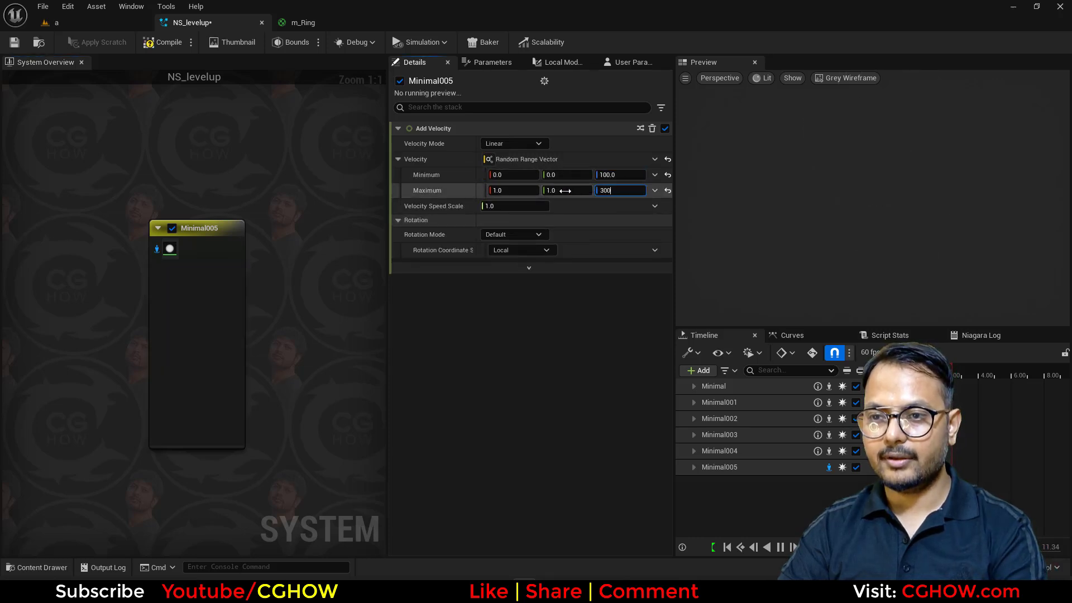
Set Minimal005's Lifetime Mode to Random, with Lifetime Min 0.5 and Lifetime Max 1.0
click(205, 356)
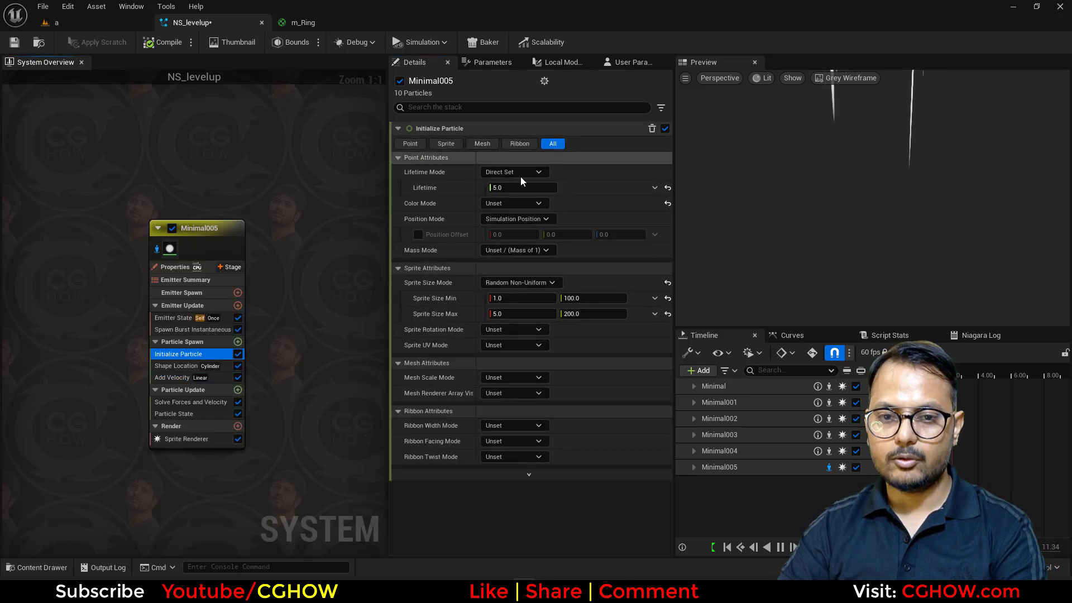
click(514, 172)
click(517, 202)
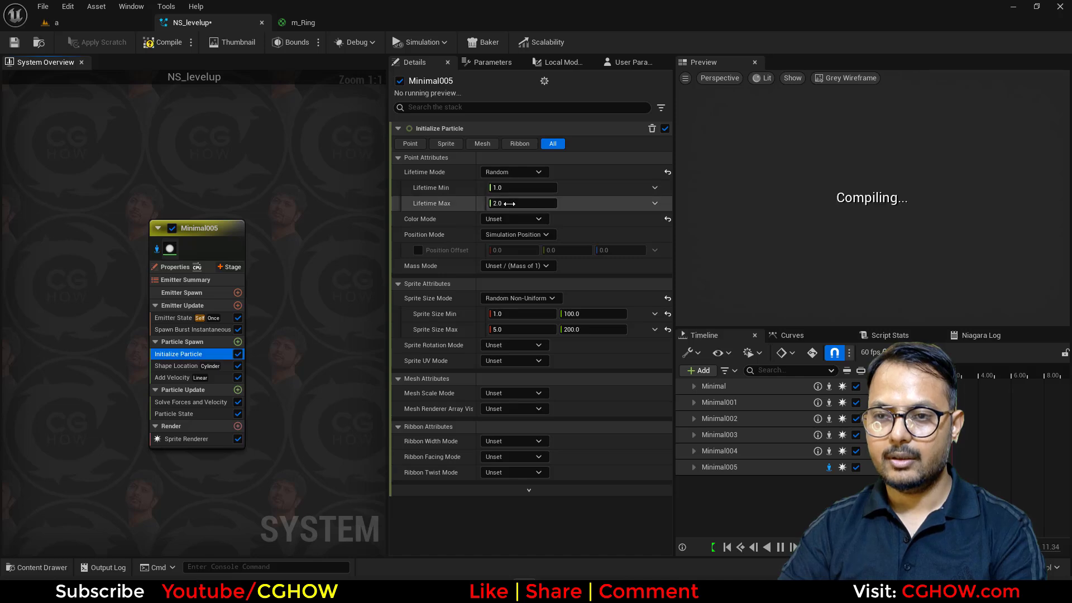
click(516, 203)
key(Return)
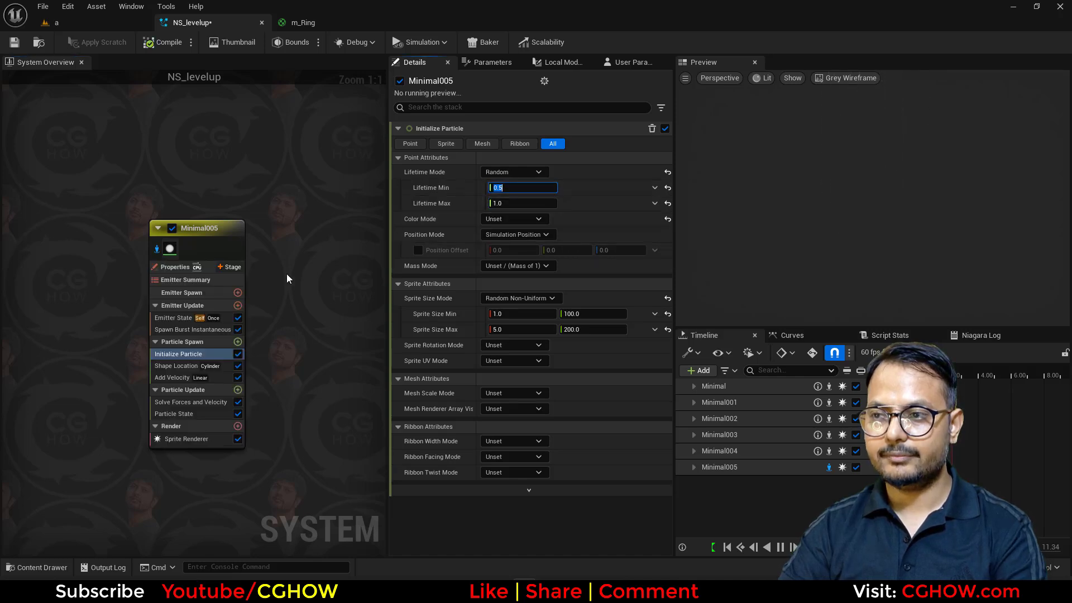
Set Minimal005's Color Mode to Direct Set and choose a fully saturated orange as the particle color
click(514, 234)
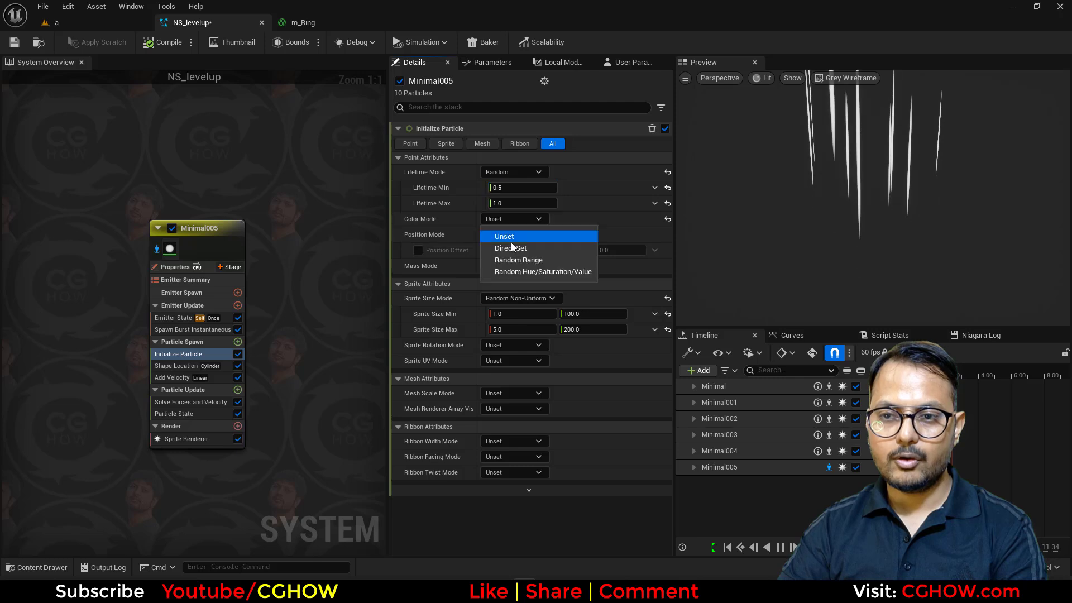
click(521, 249)
click(514, 219)
click(520, 253)
click(535, 234)
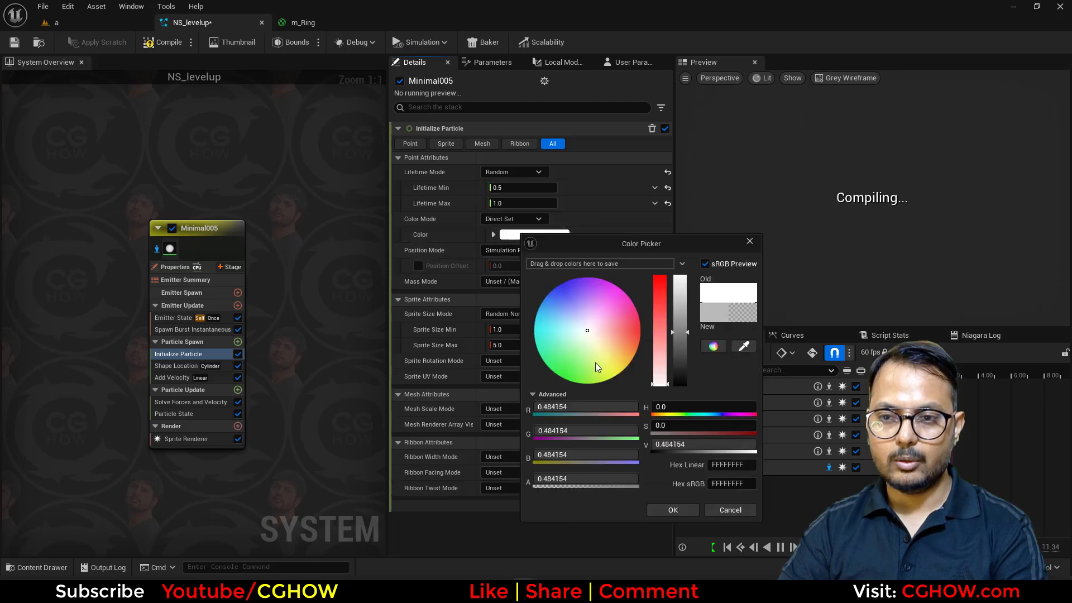
drag(624, 353, 642, 344)
Set the orange color's Value (V) to 1, trying 10 and 0.1 first, and set its Alpha to 0.2
text(1)
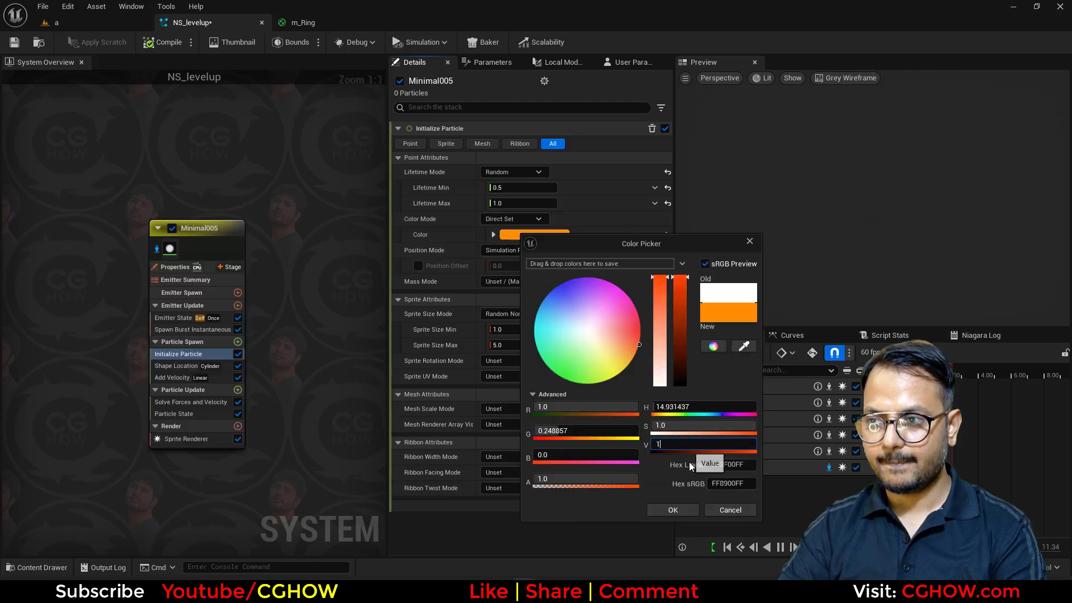
text(0)
key(Return)
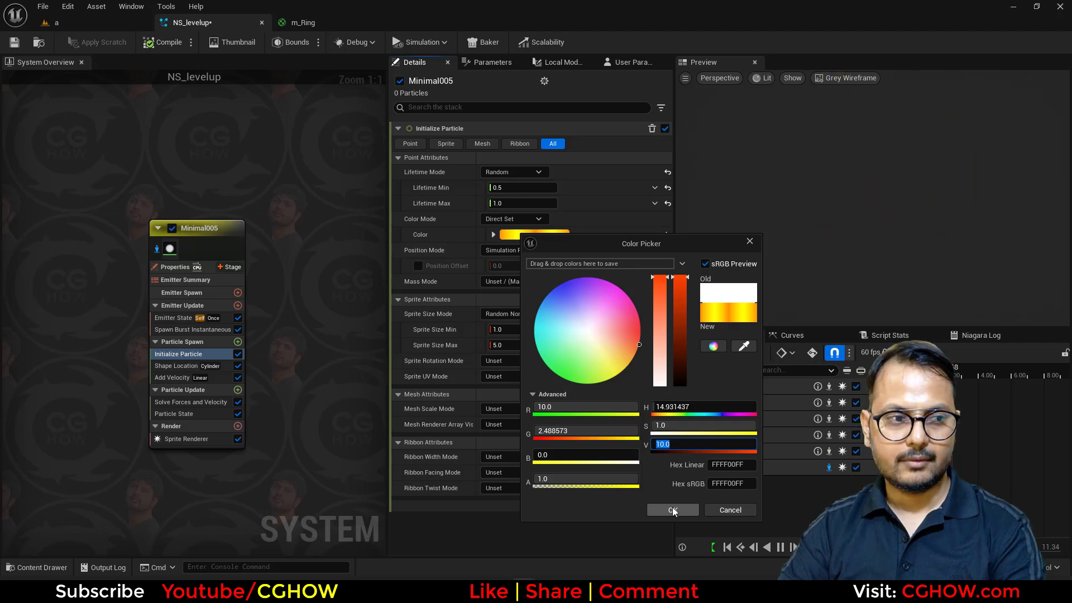
text(0.1)
key(Return)
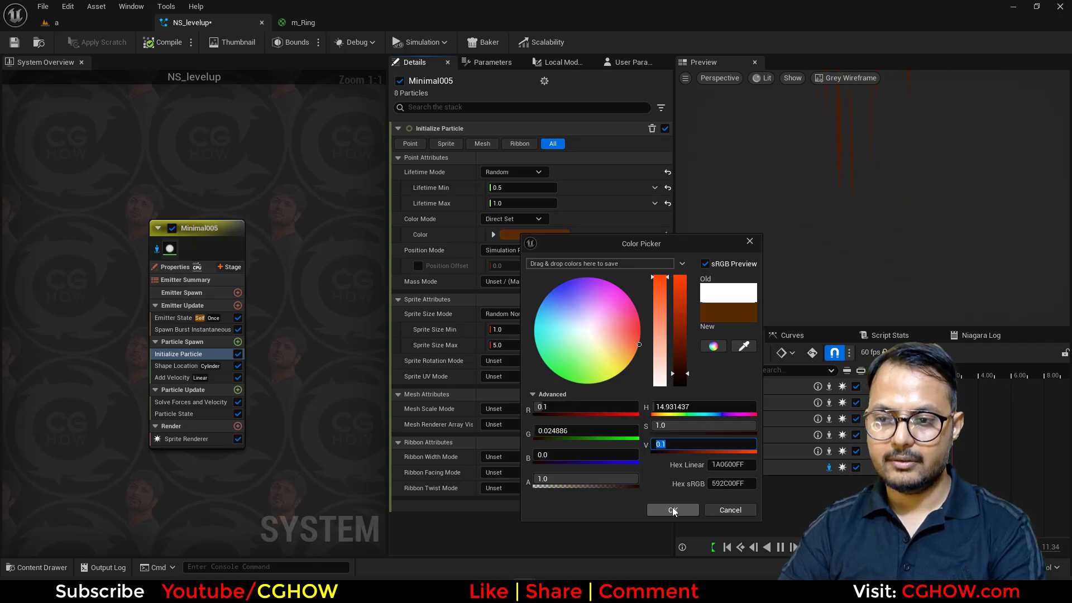
text(1)
key(Return)
click(673, 510)
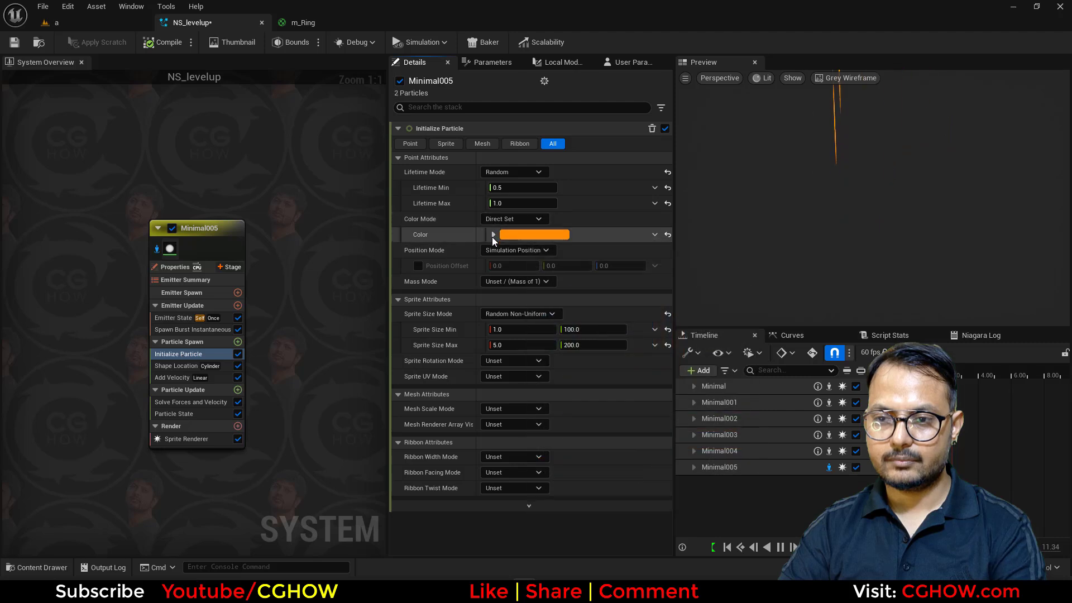
text(.2)
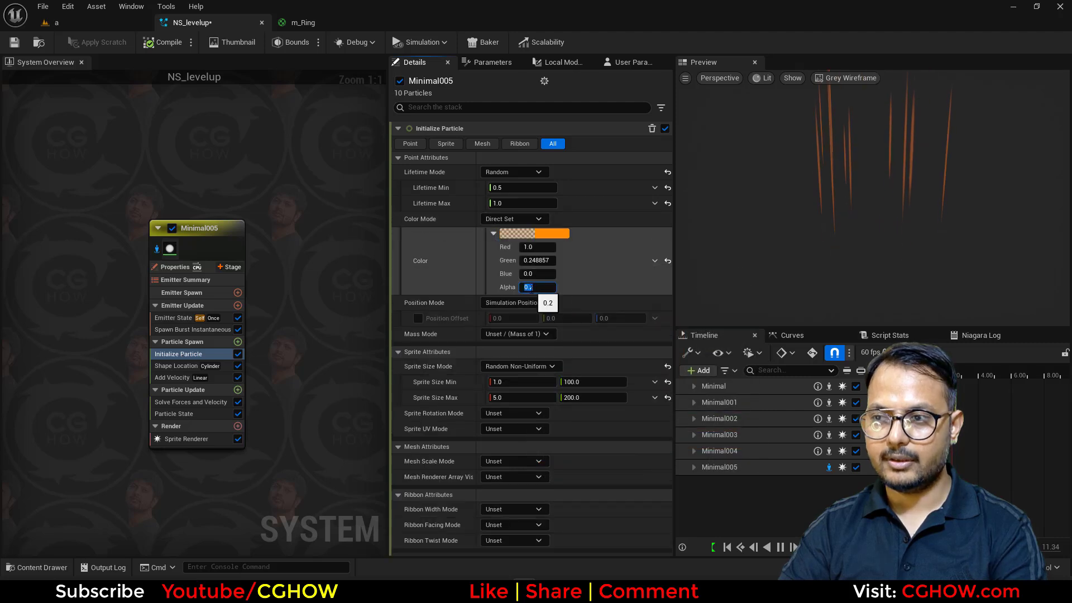
key(Return)
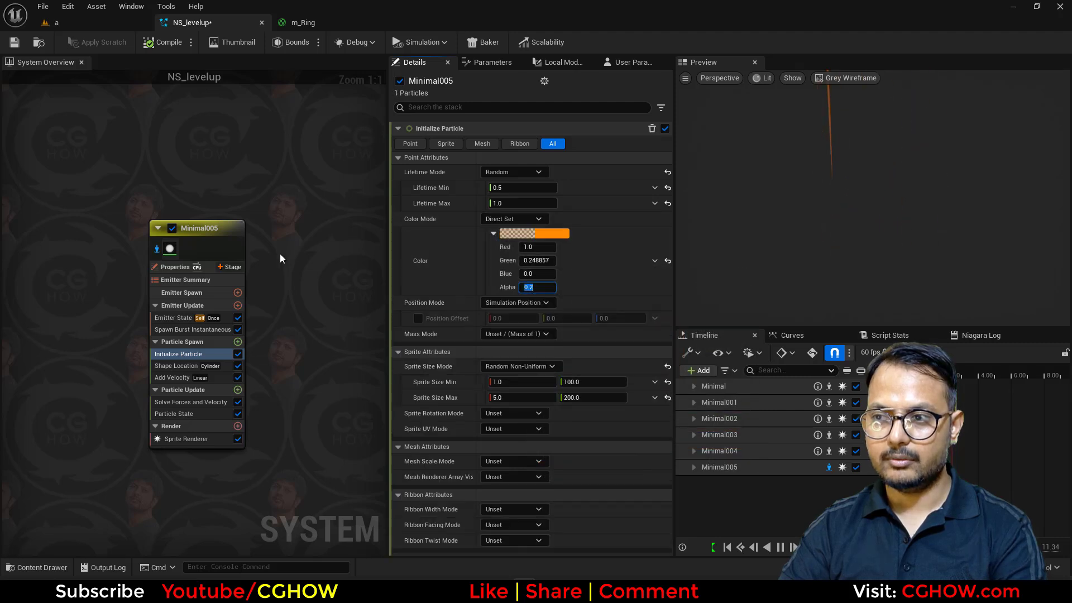
Add a Scale Color module to Minimal005's Particle Update and drive Scale Alpha by Float from Curve with a falling linear curve, trying Lerp Float first
click(237, 390)
text(sca)
click(274, 190)
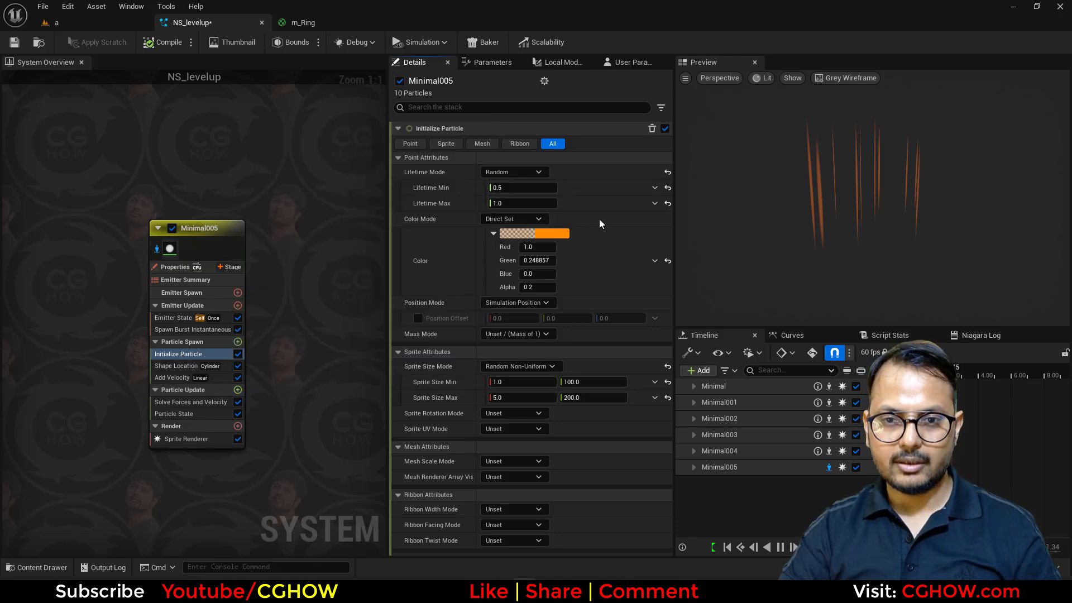
click(654, 175)
key(Escape)
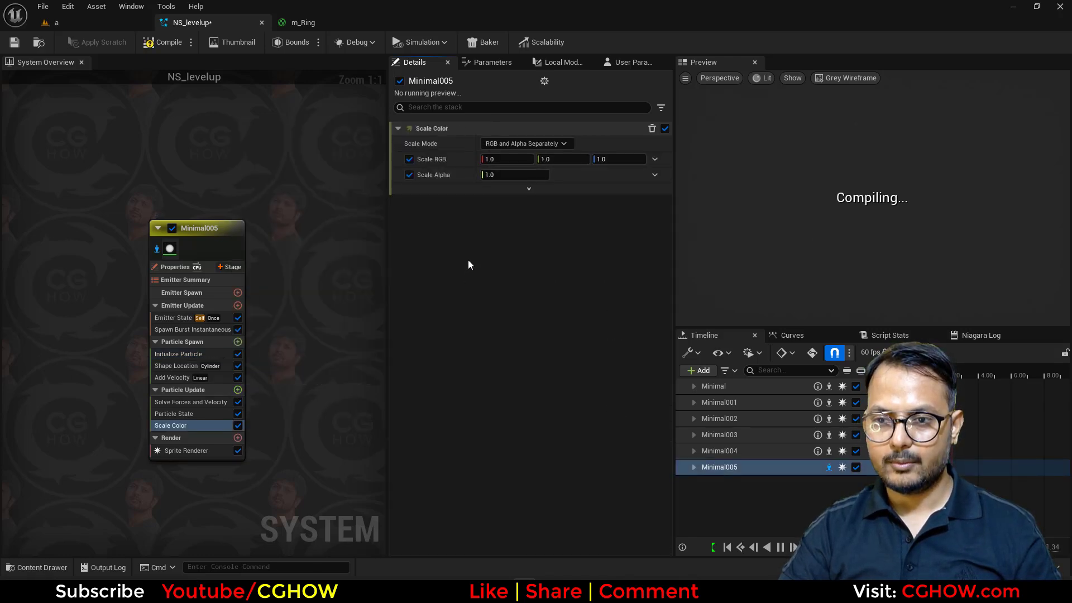
click(654, 174)
click(461, 257)
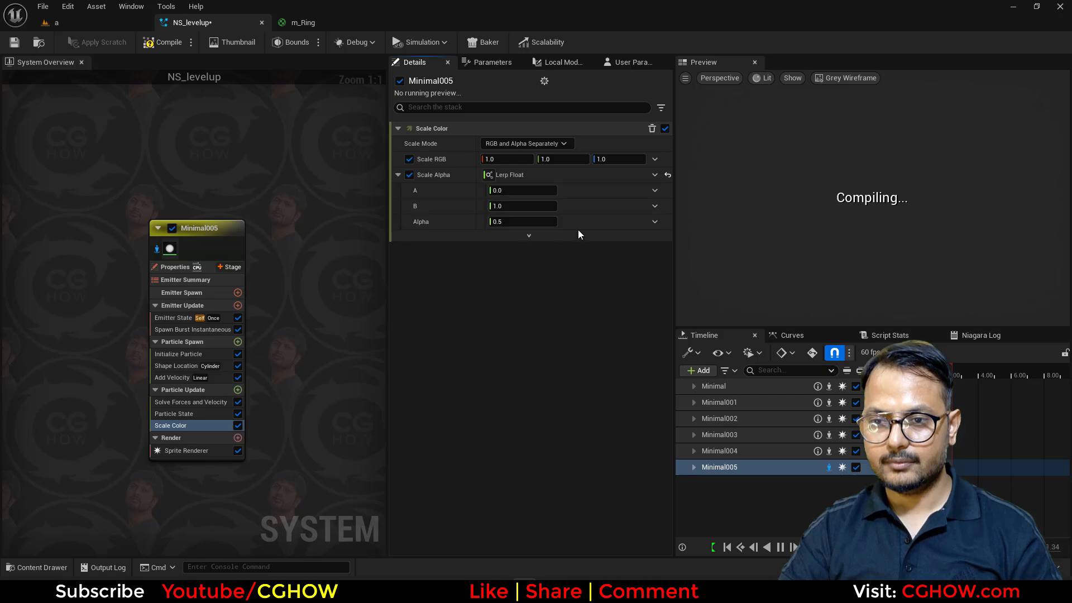
click(654, 175)
click(621, 200)
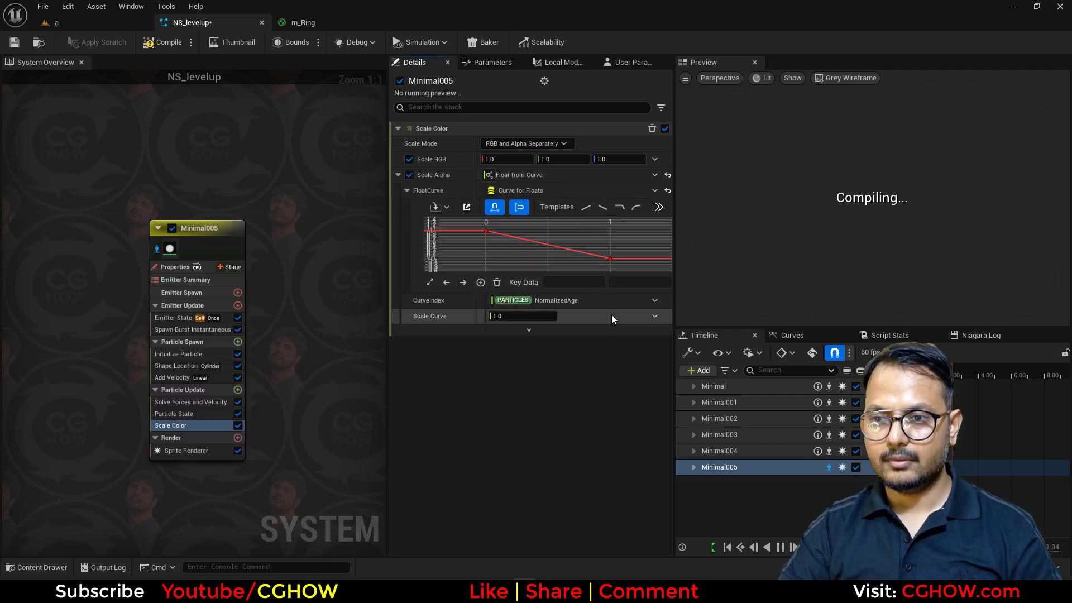
Turn off Minimal005's isolation and check the streaks together with the rings and ground glow in the level
click(117, 22)
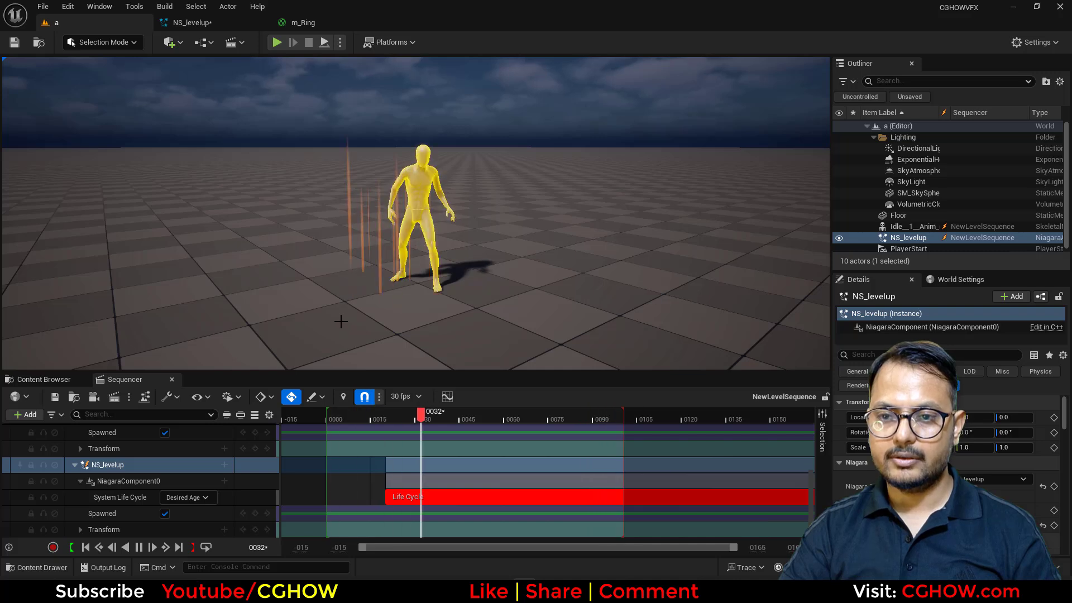
click(189, 23)
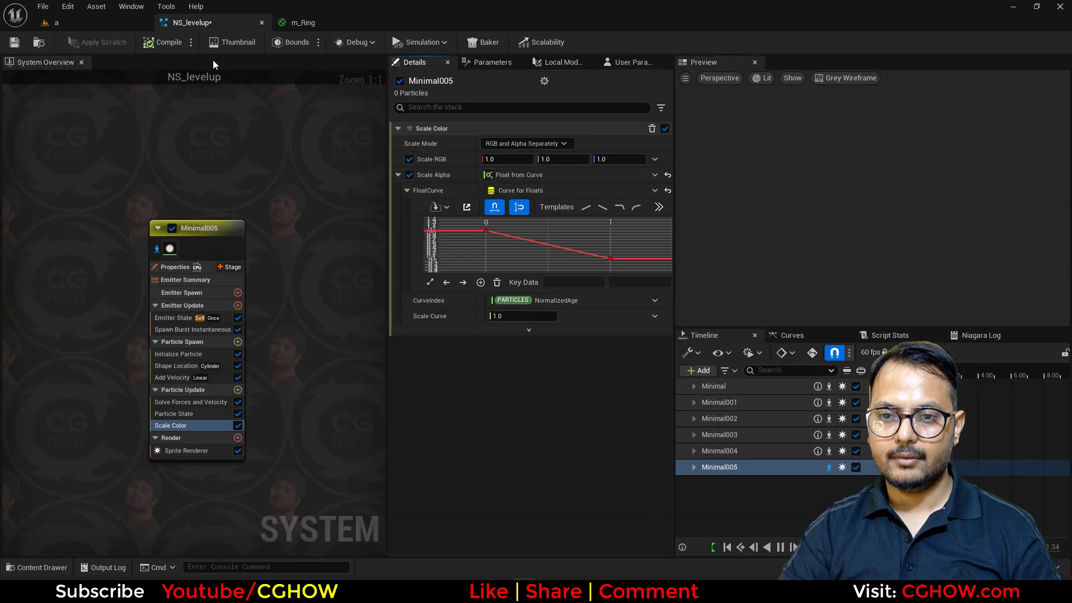
click(155, 255)
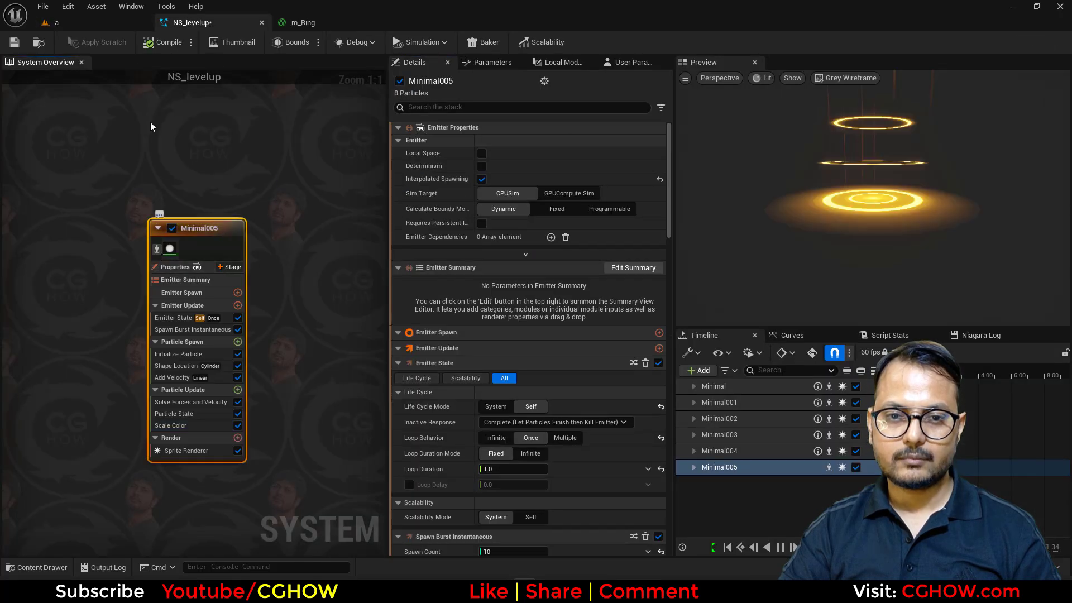
click(103, 25)
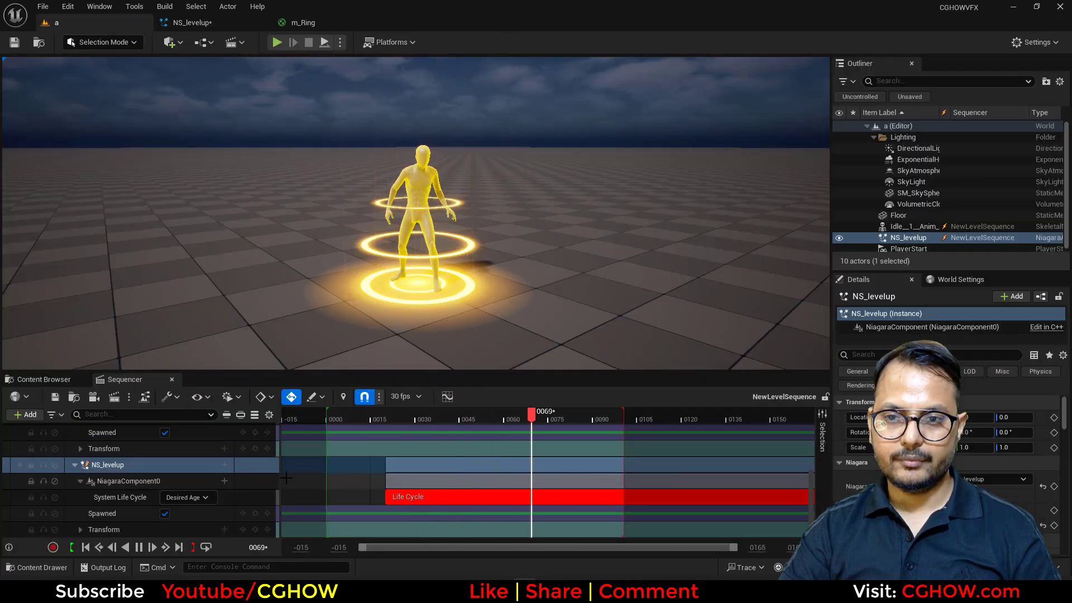
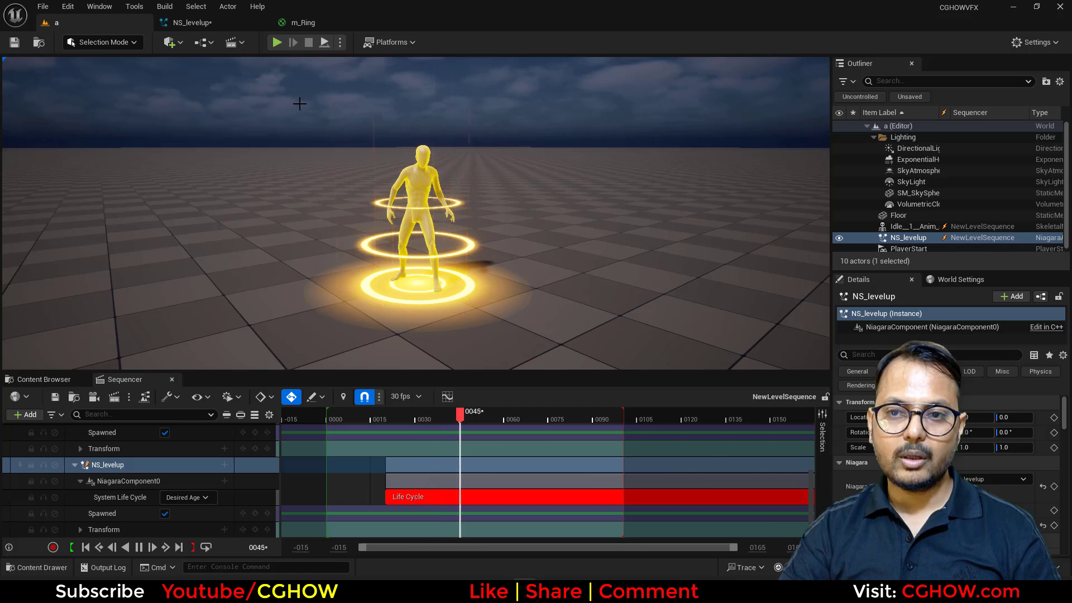
click(195, 25)
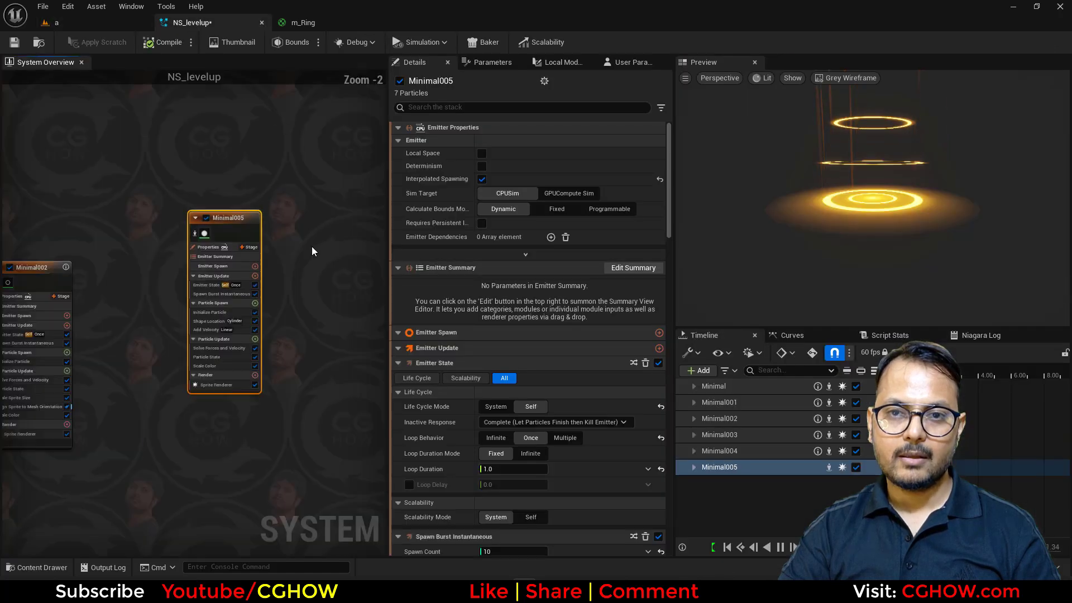
click(287, 260)
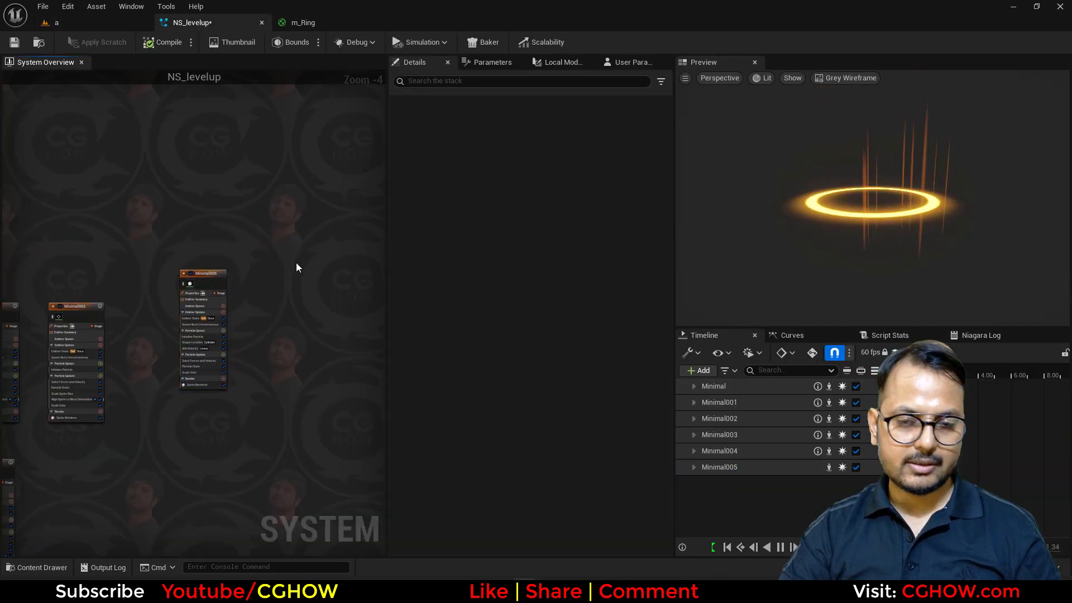
key(ctrl+v)
scroll(277, 266, up, 4)
scroll(298, 267, down, 3)
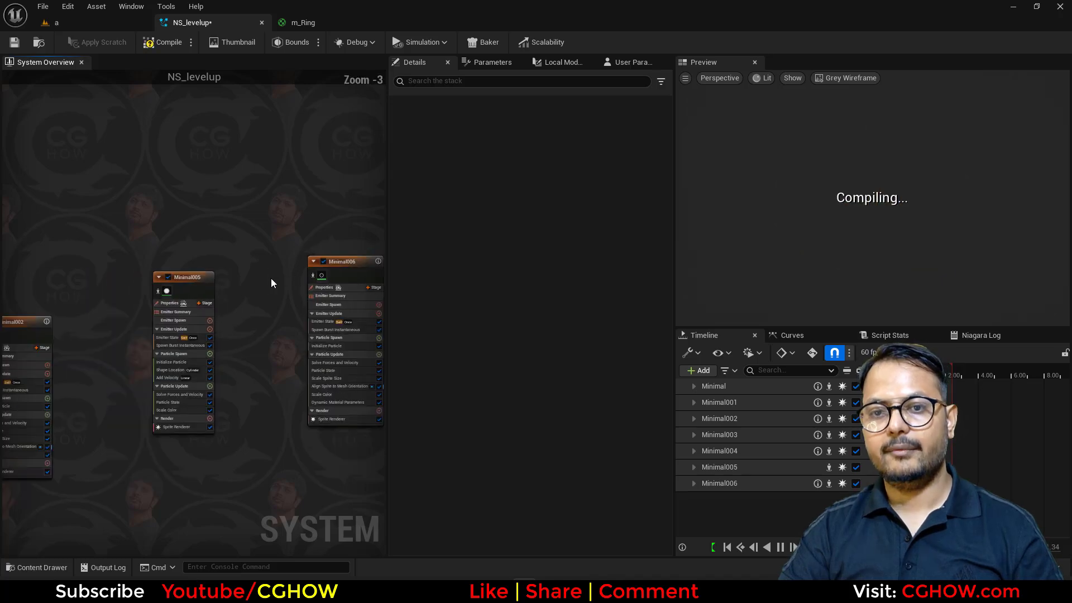
right_drag(271, 278, 224, 251)
scroll(224, 252, up, 3)
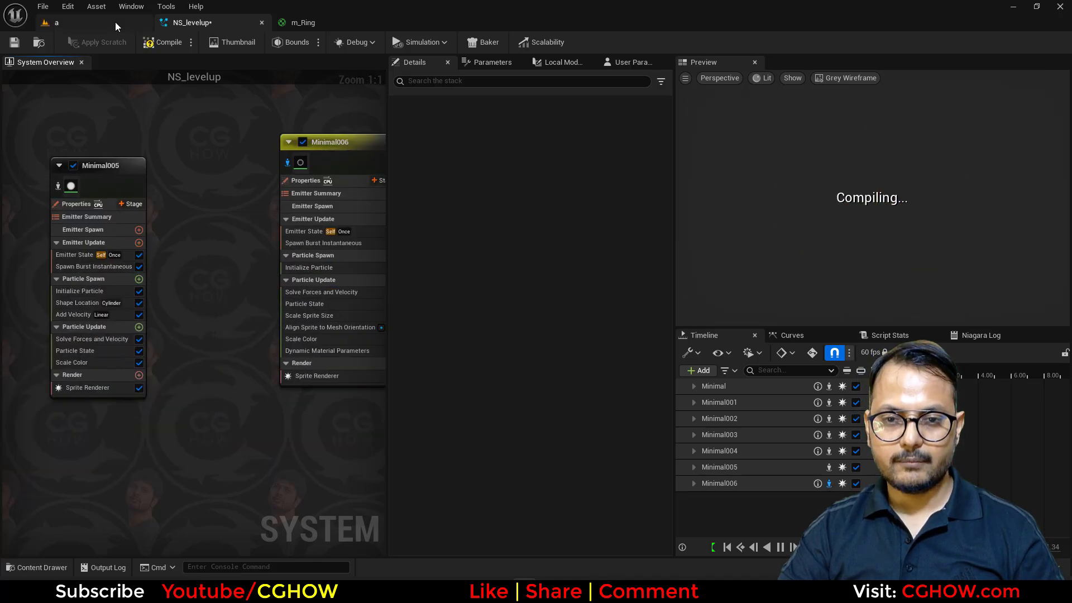
Pick the M_radial material in the project's Levelup folder and close the m_Ring material
click(67, 22)
click(44, 379)
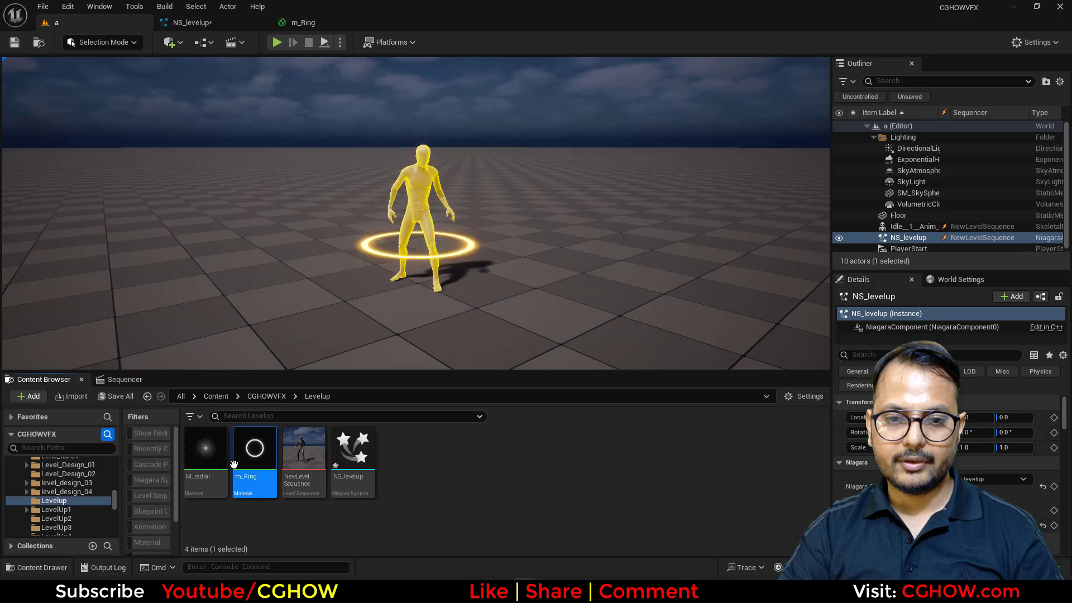
click(295, 20)
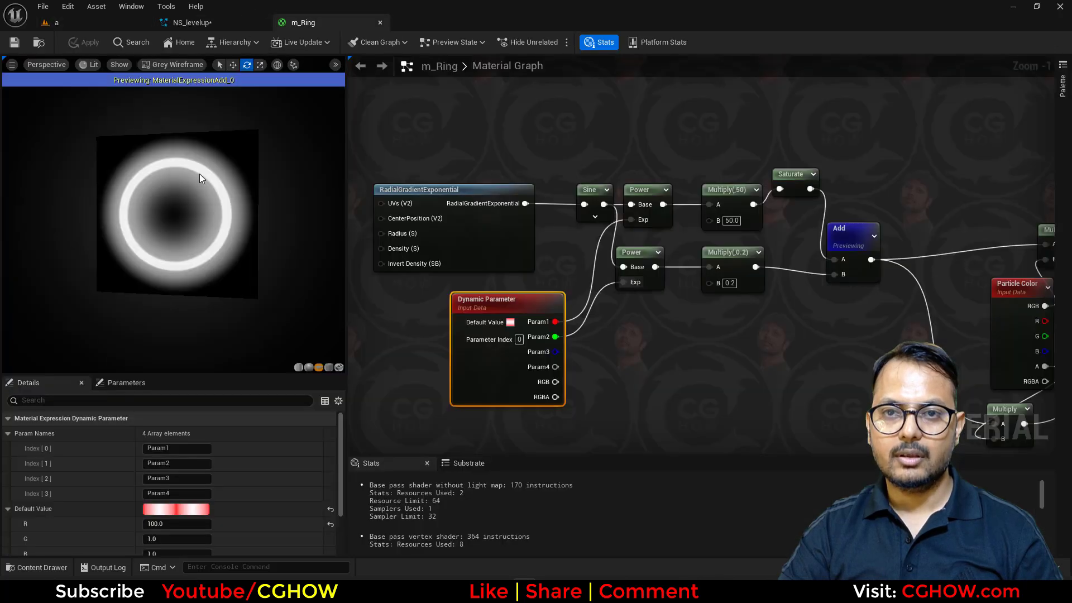
click(380, 22)
click(307, 376)
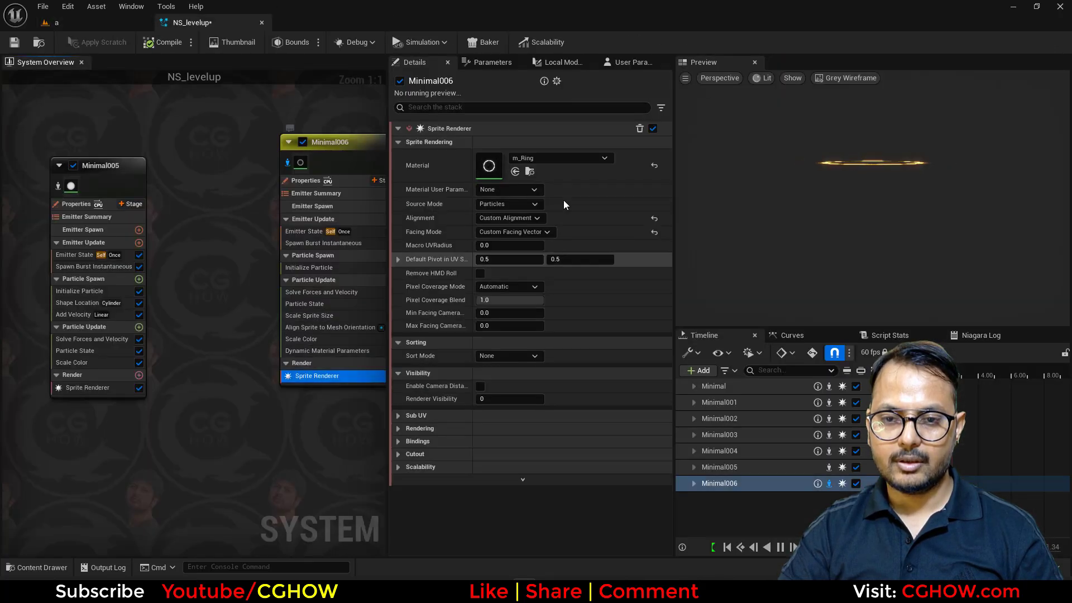
right_drag(247, 430, 150, 457)
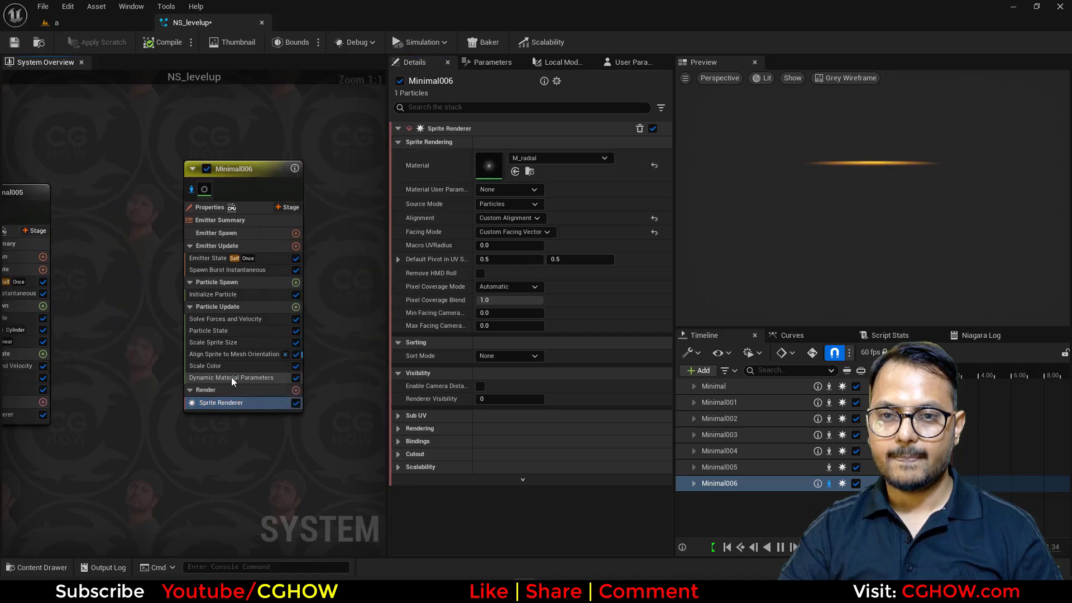
scroll(211, 258, down, 2)
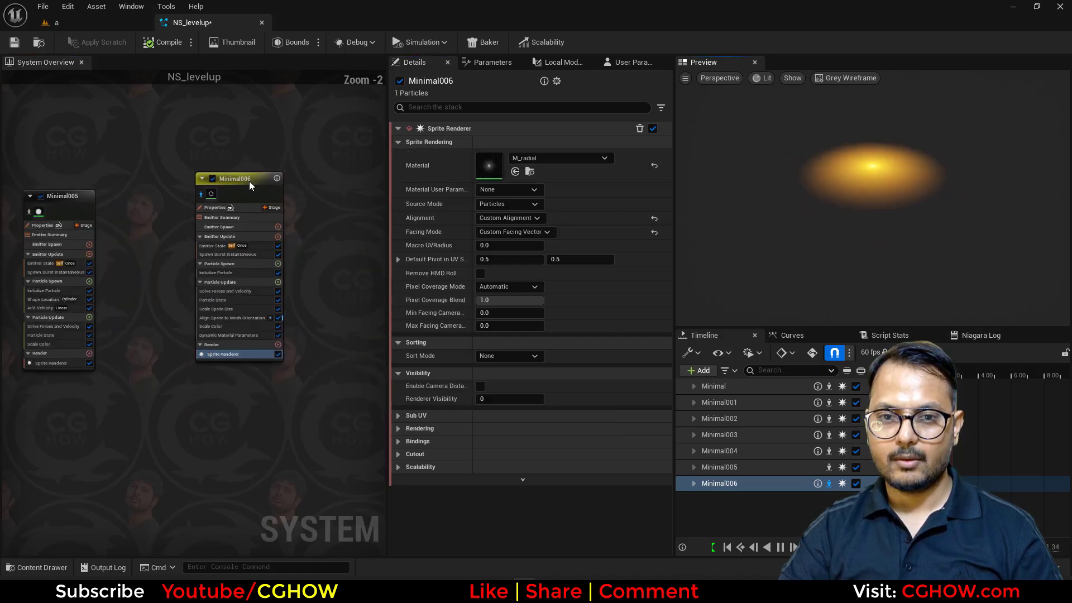
click(249, 179)
key(Delete)
Duplicate the Minimal005 streak emitter and isolate the copy in the preview
scroll(186, 179, down, 5)
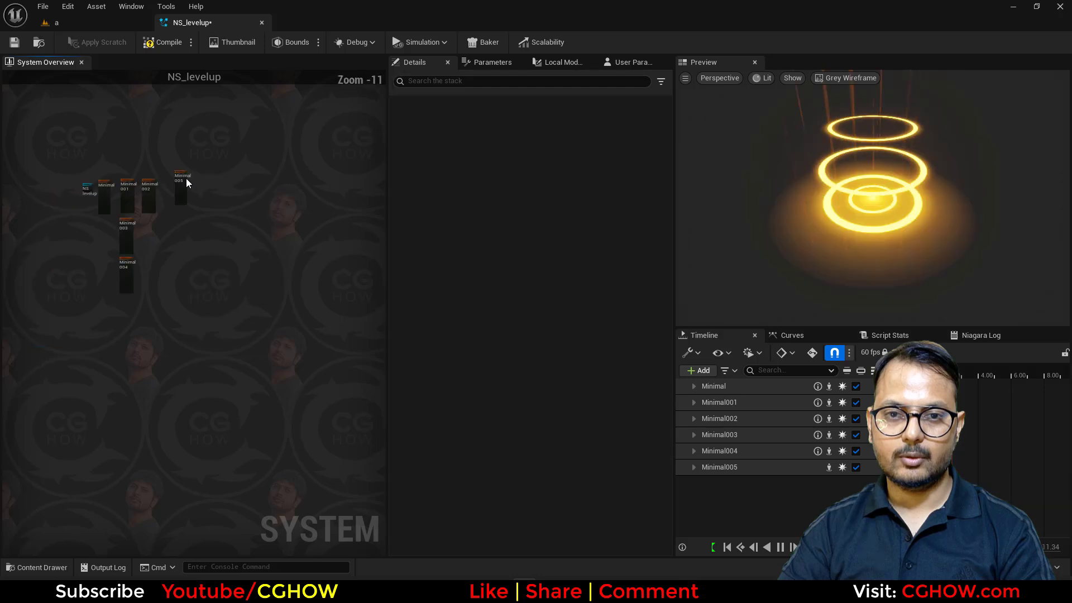
scroll(163, 205, up, 5)
click(161, 155)
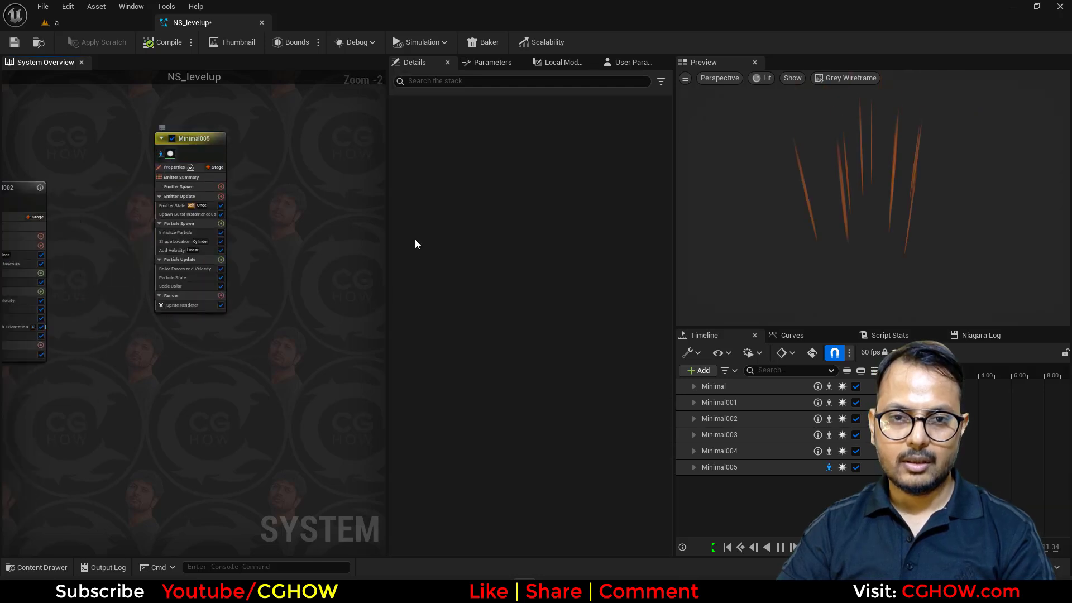
click(212, 138)
click(310, 136)
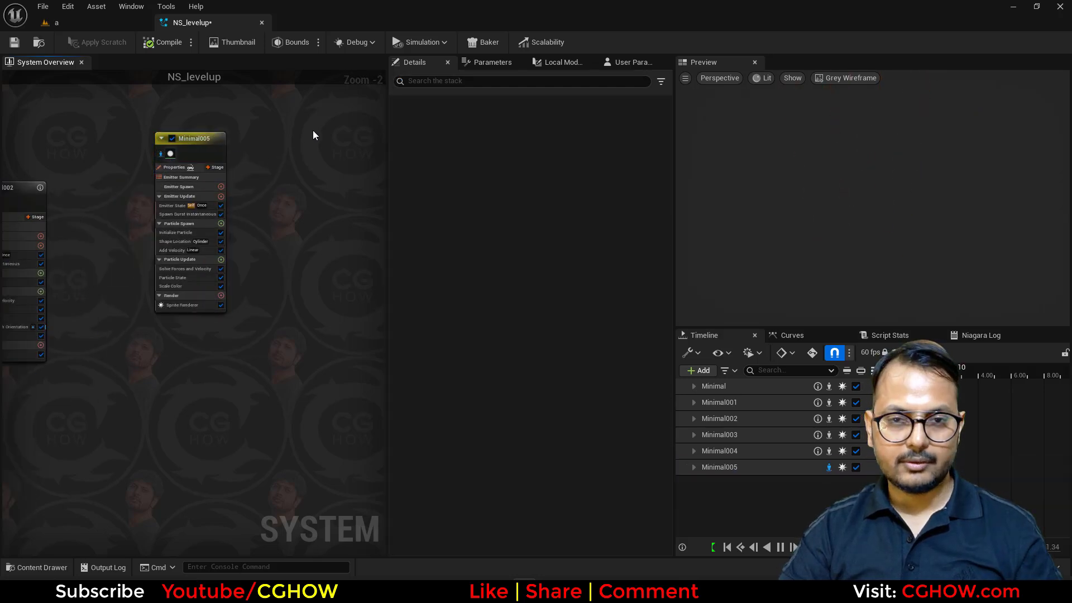
key(ctrl+d)
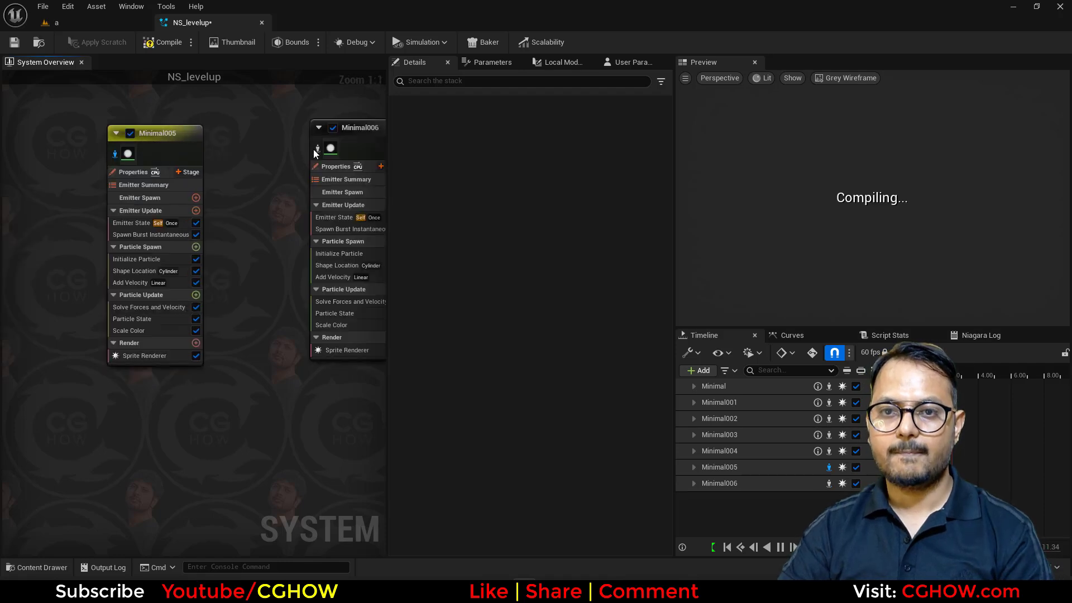
scroll(236, 377, up, 2)
Assign M_radial to Minimal006's Sprite Renderer and reset its Alignment to Automatic
click(228, 357)
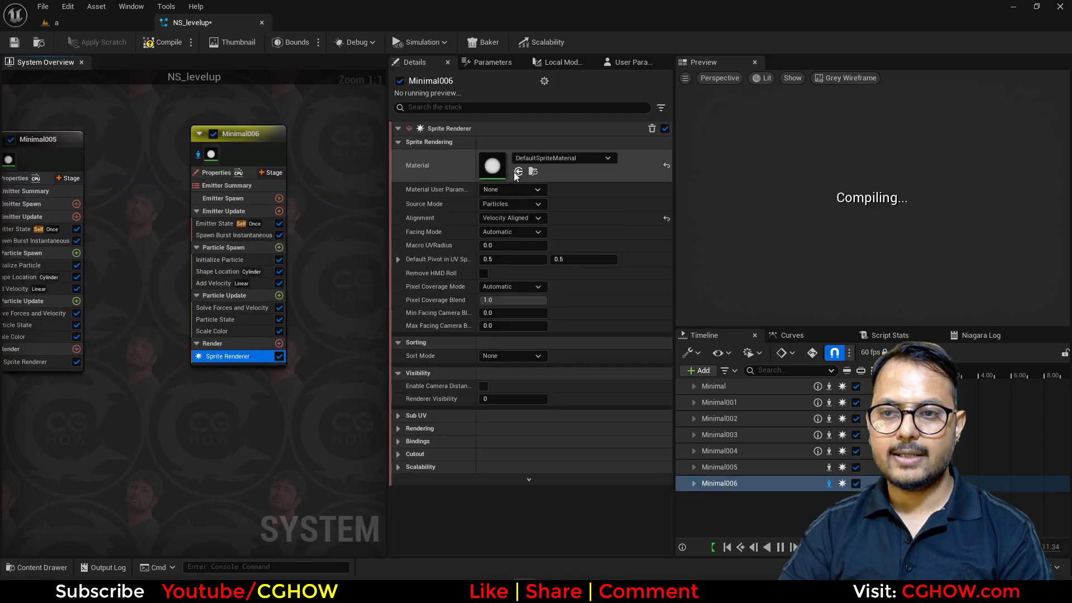
right_drag(206, 424, 192, 446)
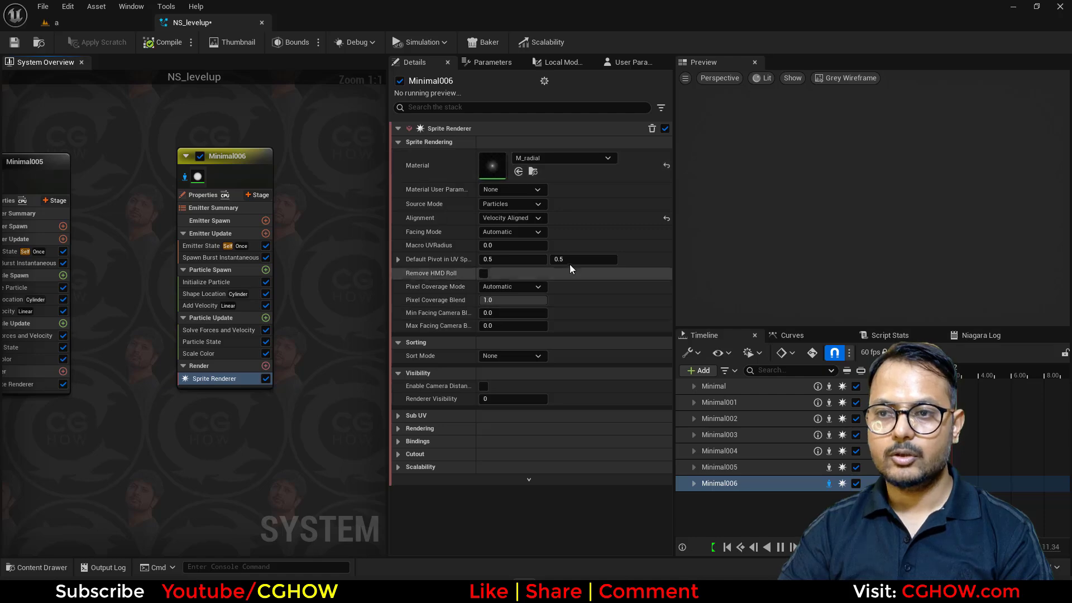
click(666, 219)
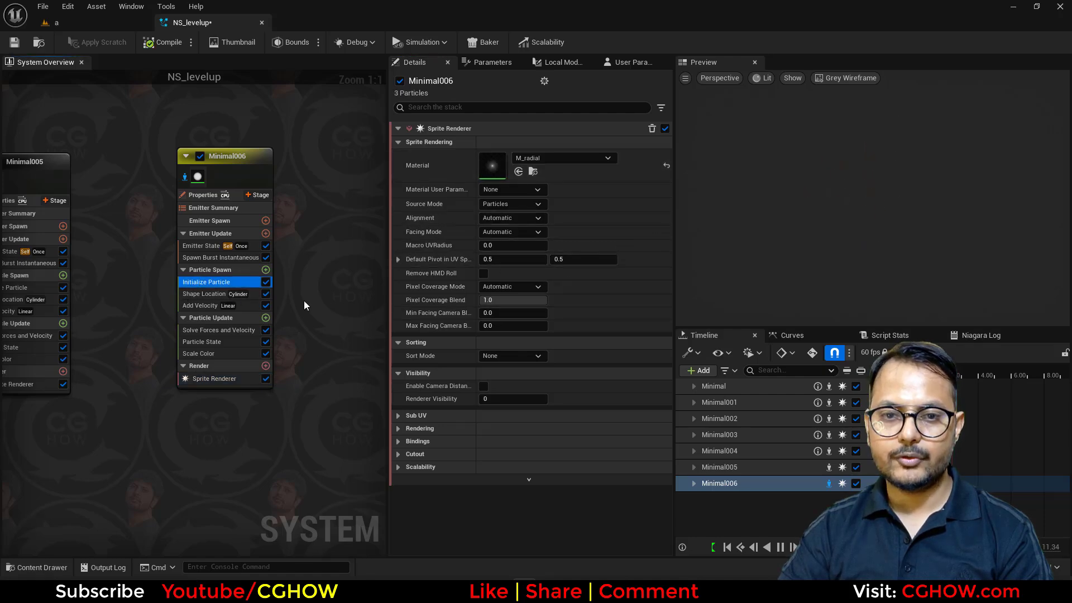
Set Minimal006's sprite size mode to Random Uniform with a minimum of 100 and a maximum of 200
click(522, 314)
click(526, 355)
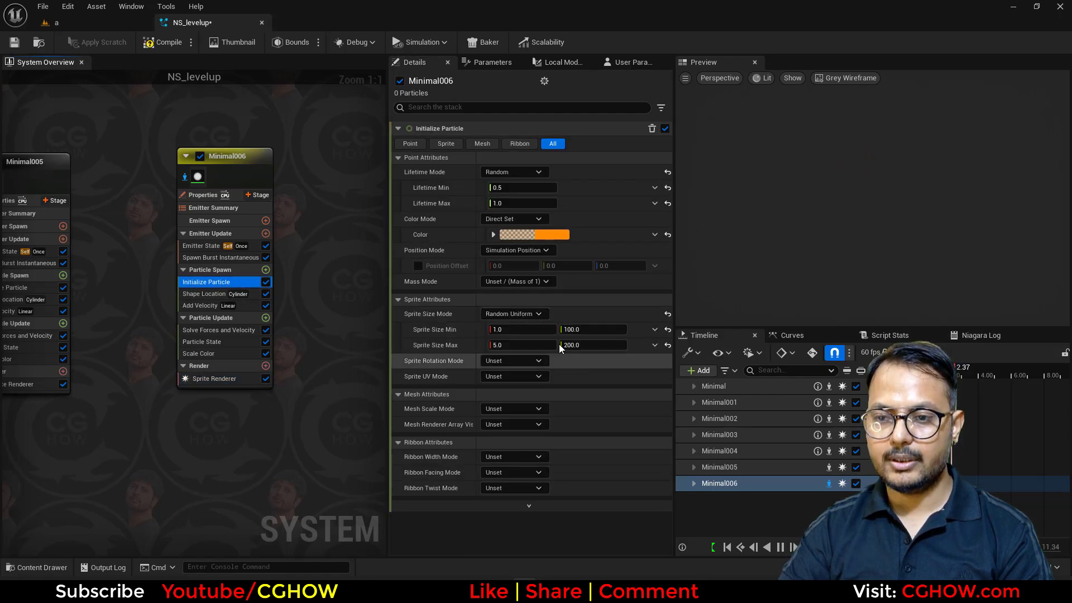
click(522, 345)
text(200)
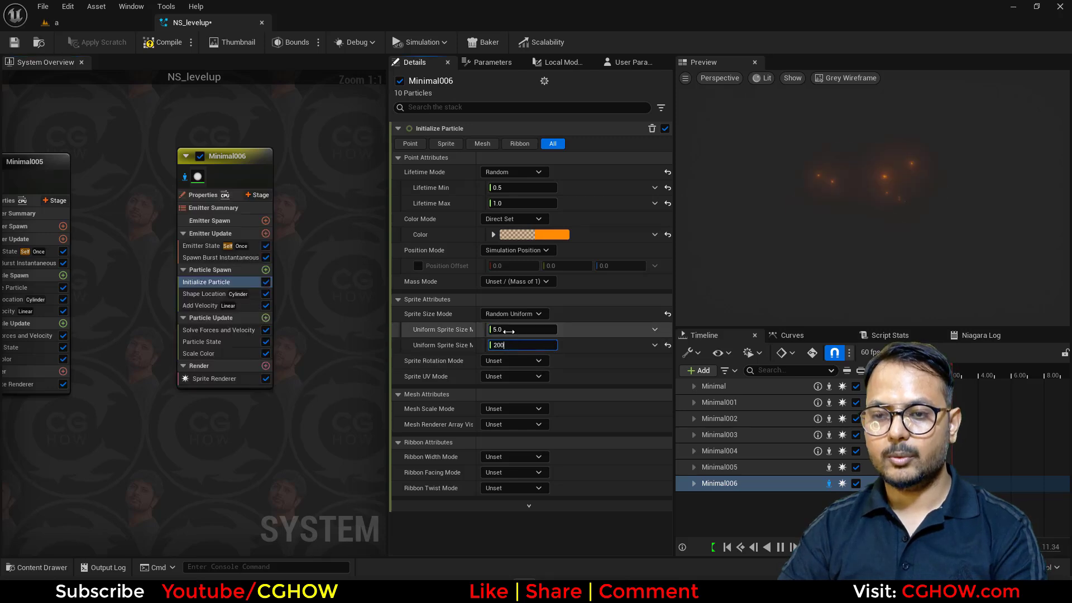
click(507, 329)
text(100)
key(Return)
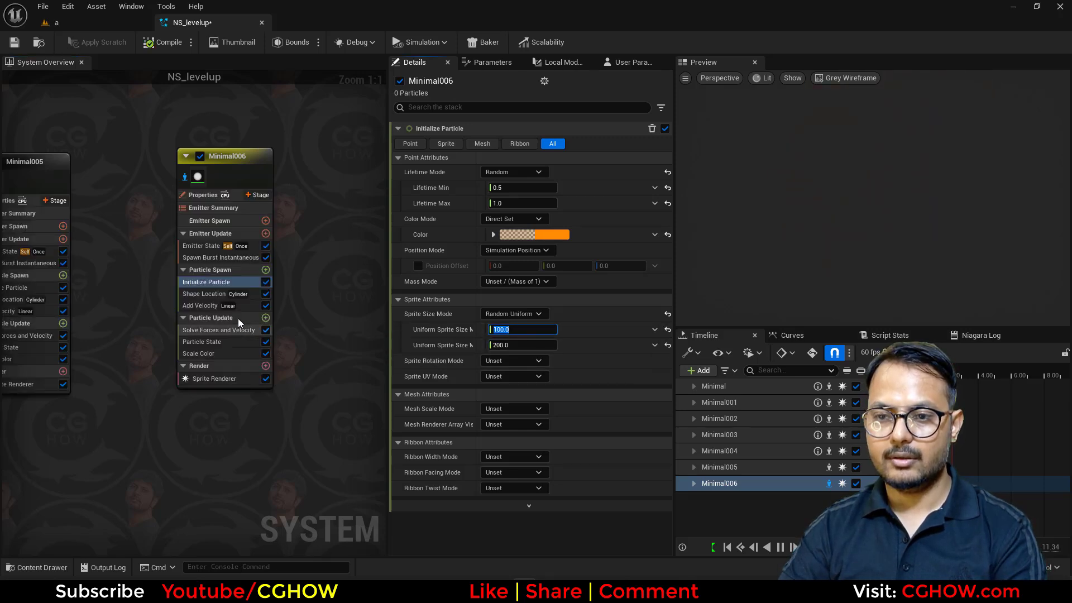
Set the Z range of Minimal006's Add Velocity to a minimum of 0 and a maximum of 100
click(200, 306)
click(619, 174)
text(00.0)
click(620, 191)
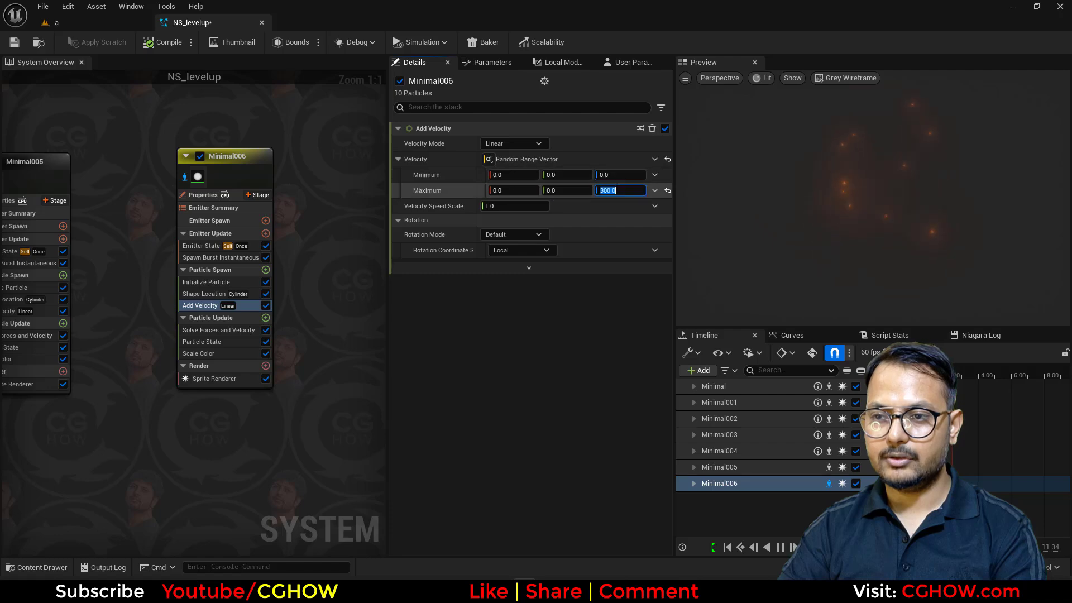
text(100)
key(Return)
Set Minimal006's burst Spawn Count to 50 and check the particles around the character in the level
click(233, 260)
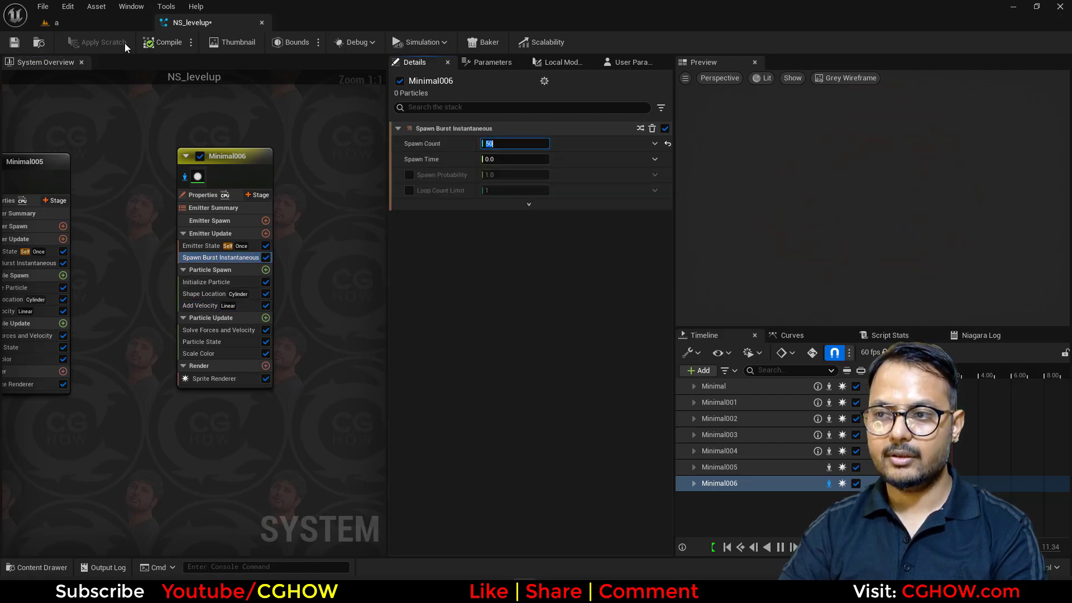
click(103, 26)
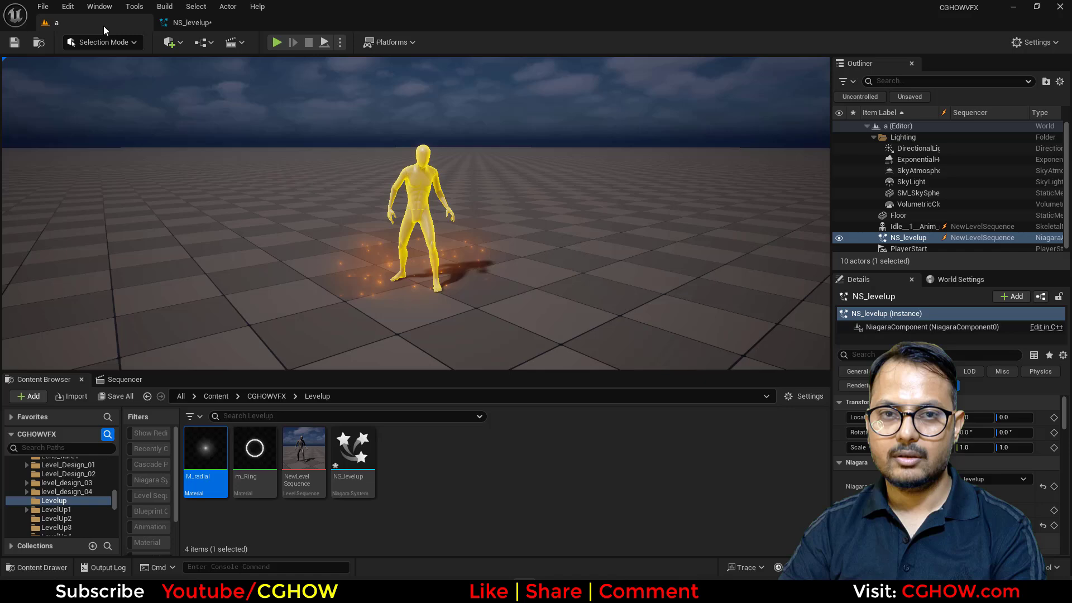
click(212, 23)
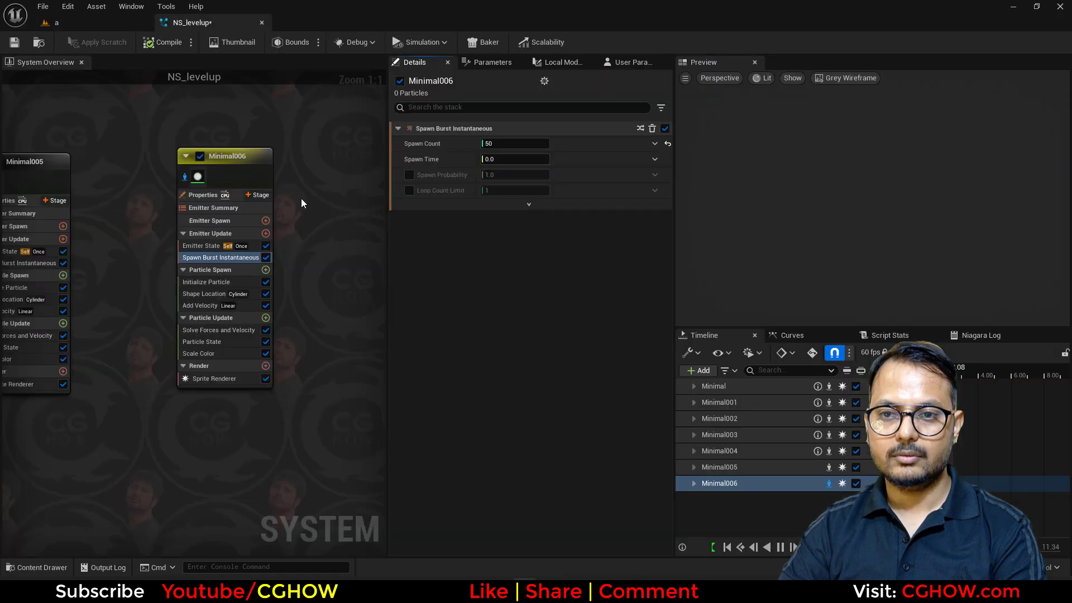
Set Minimal006's particle lifetime range to 1 to 2 and check the longer-lived particles in the level
click(219, 284)
click(516, 202)
text(2)
key(Return)
click(508, 188)
text(1)
key(Return)
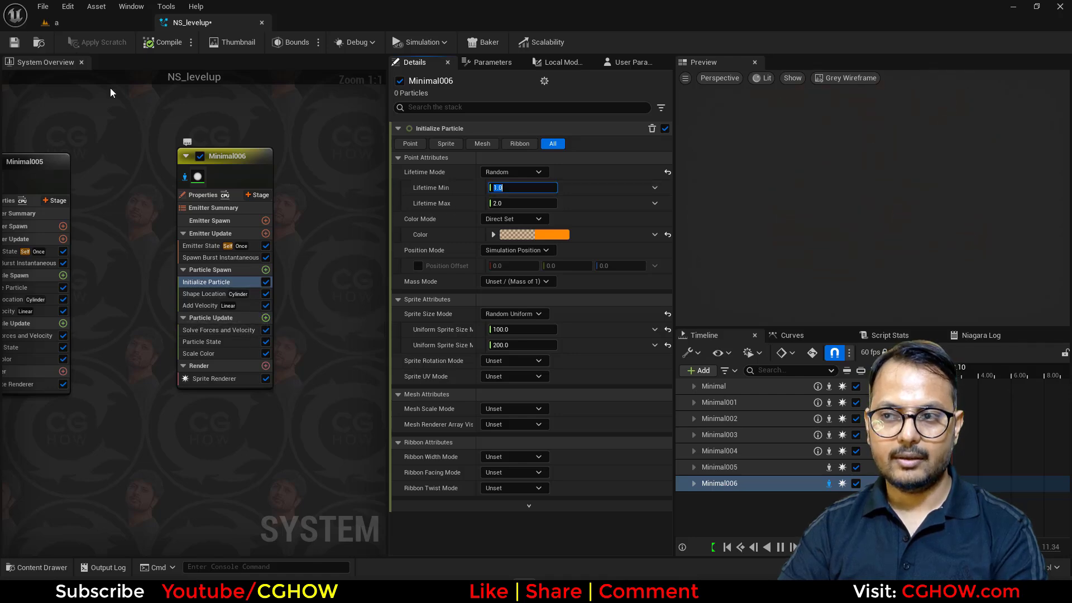
click(72, 24)
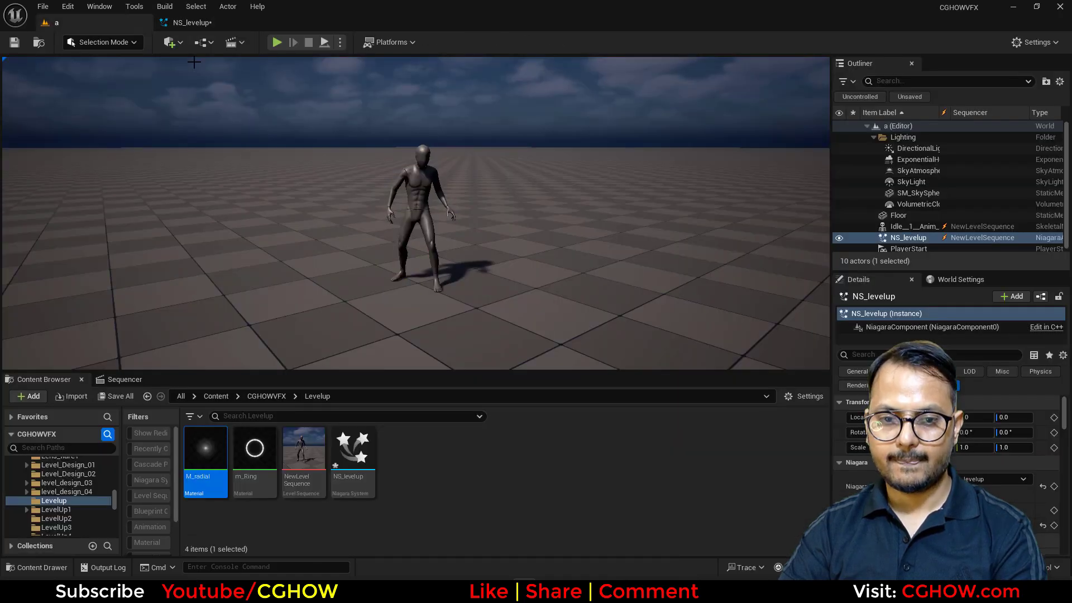
click(192, 23)
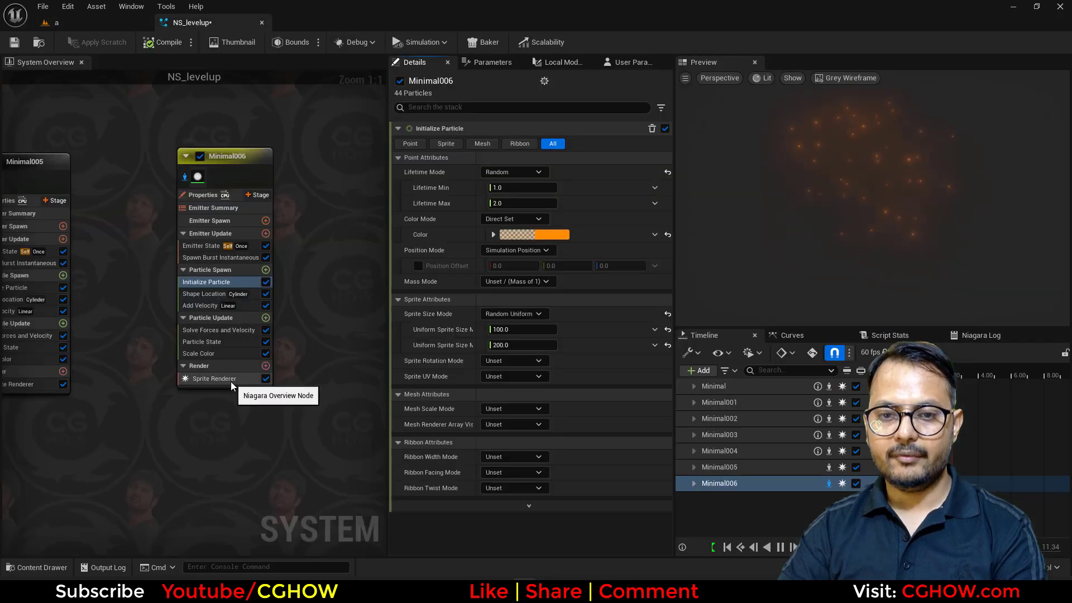
Check Minimal006's glow particles in the level with the Sequencer timeline open
click(266, 366)
click(259, 394)
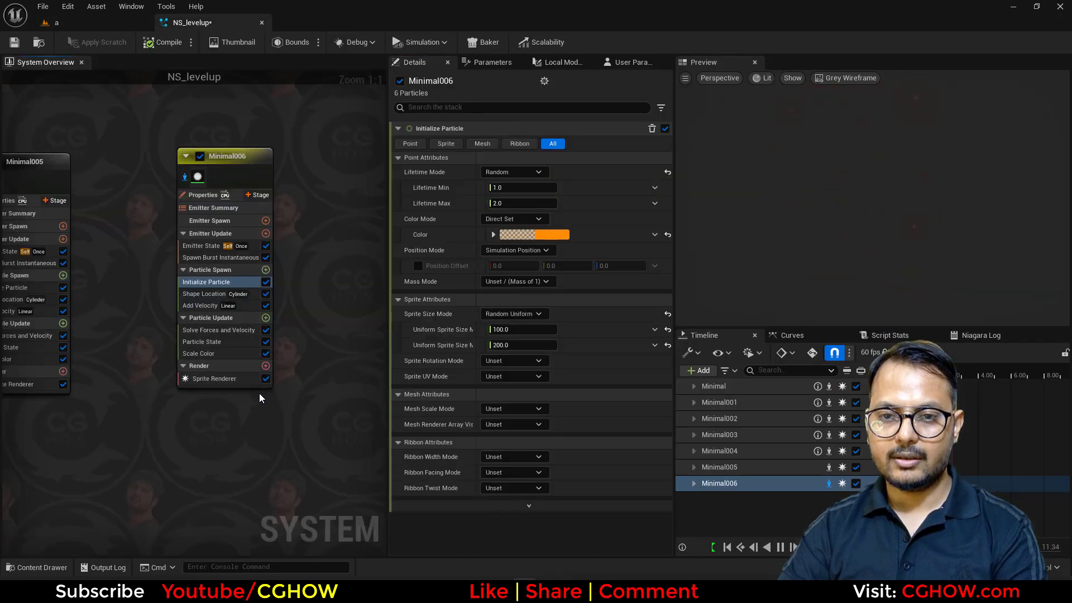
click(101, 23)
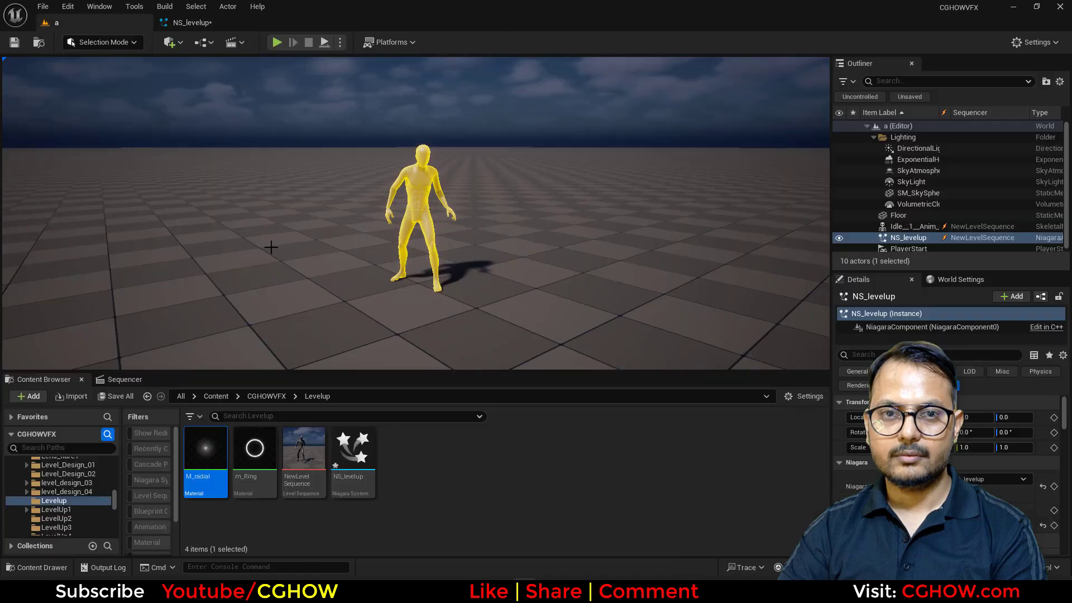
click(127, 381)
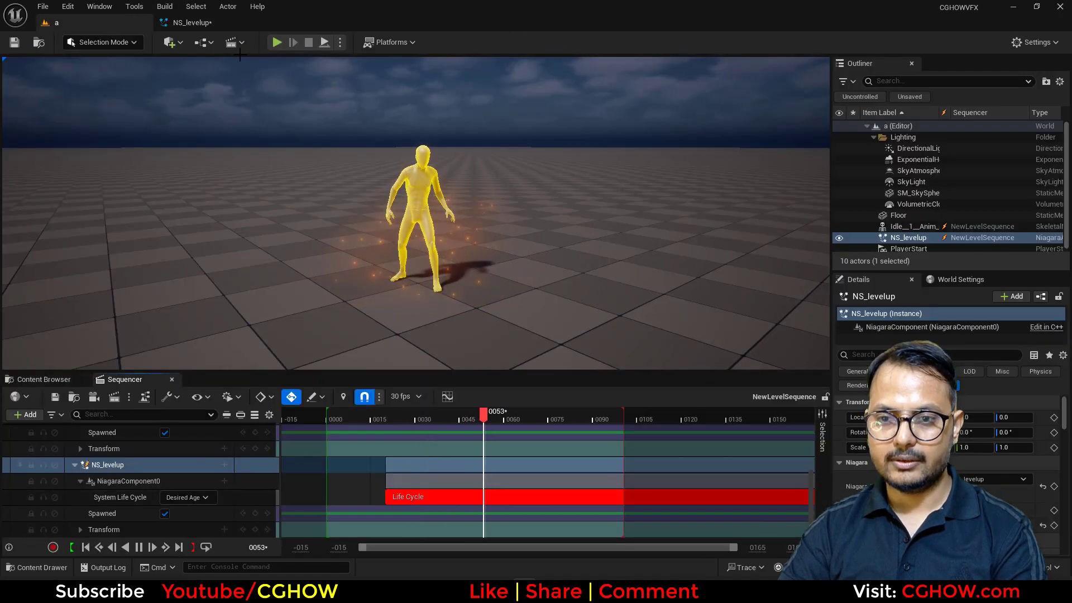
Turn off Minimal006's isolation and replay the level sequence from its start to check the combined effect
click(185, 24)
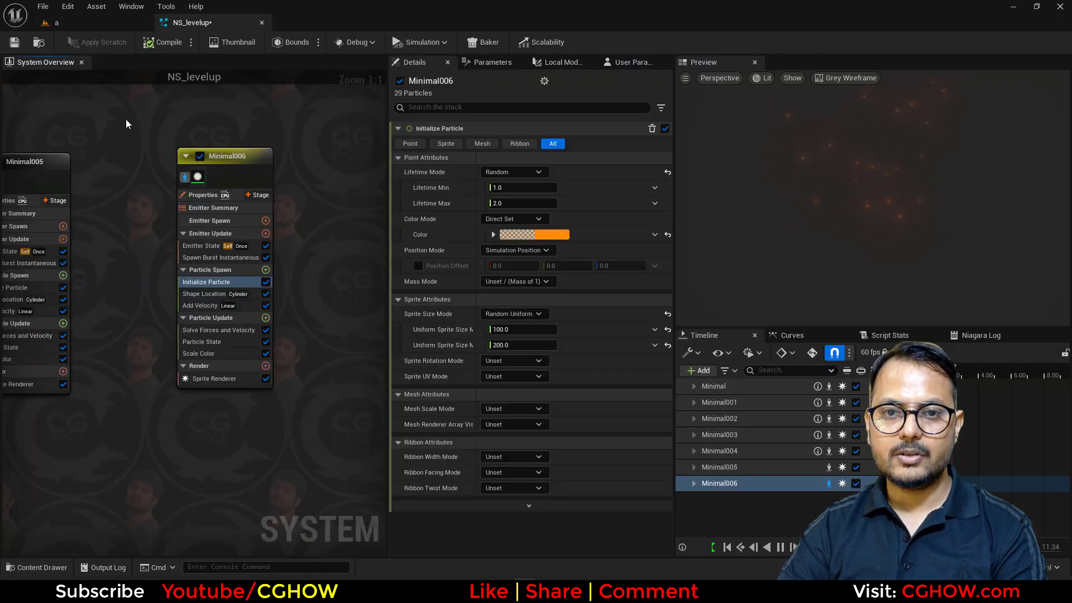
click(87, 24)
click(86, 548)
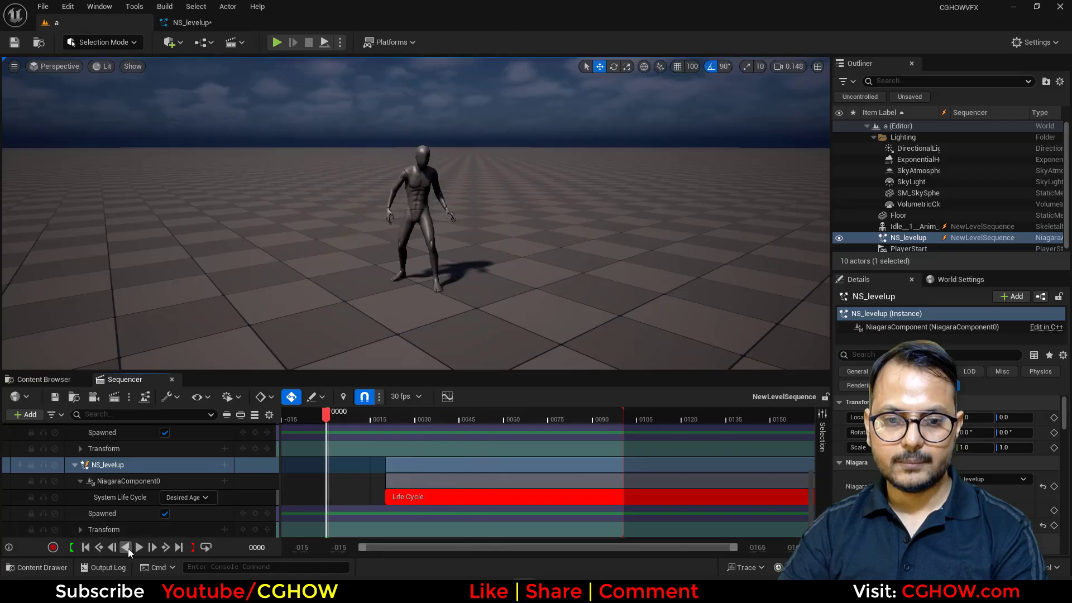
click(139, 548)
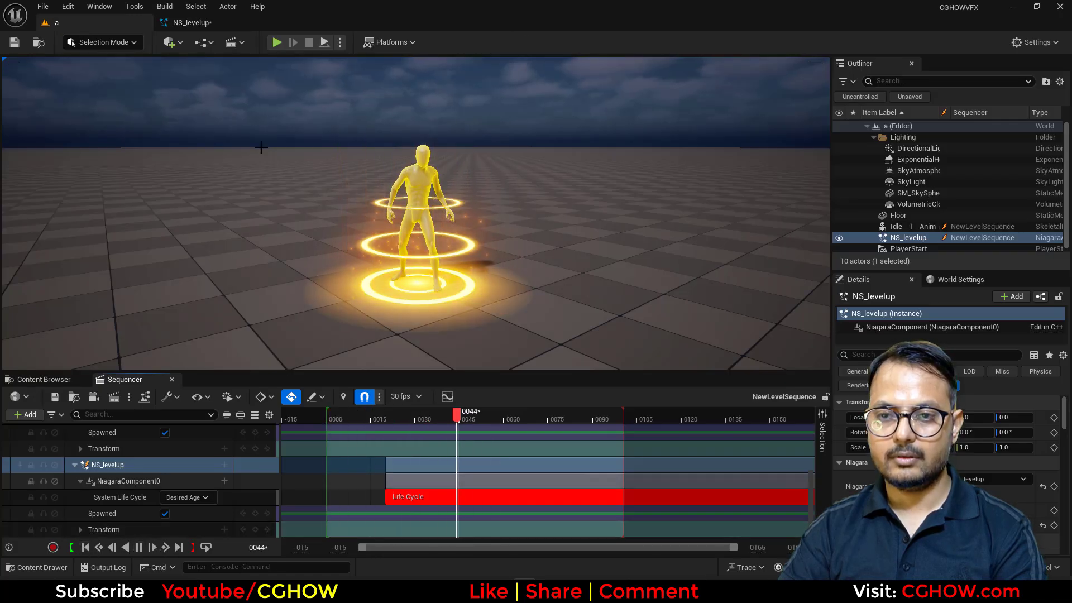
Duplicate the Minimal006 emitter and place the copy beside the original
click(192, 23)
right_drag(264, 129, 176, 142)
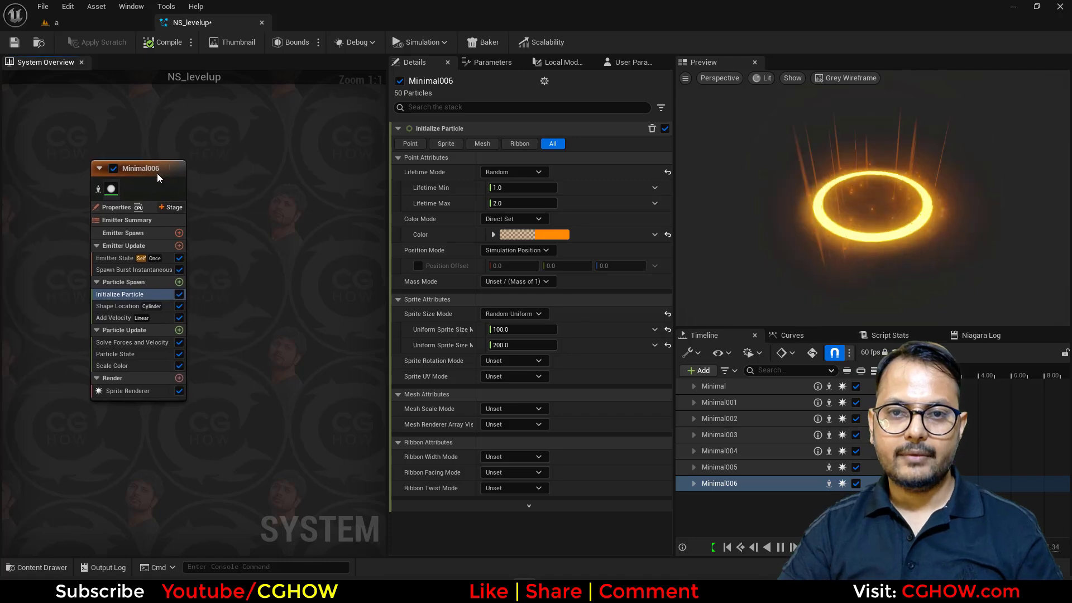
click(157, 173)
click(249, 159)
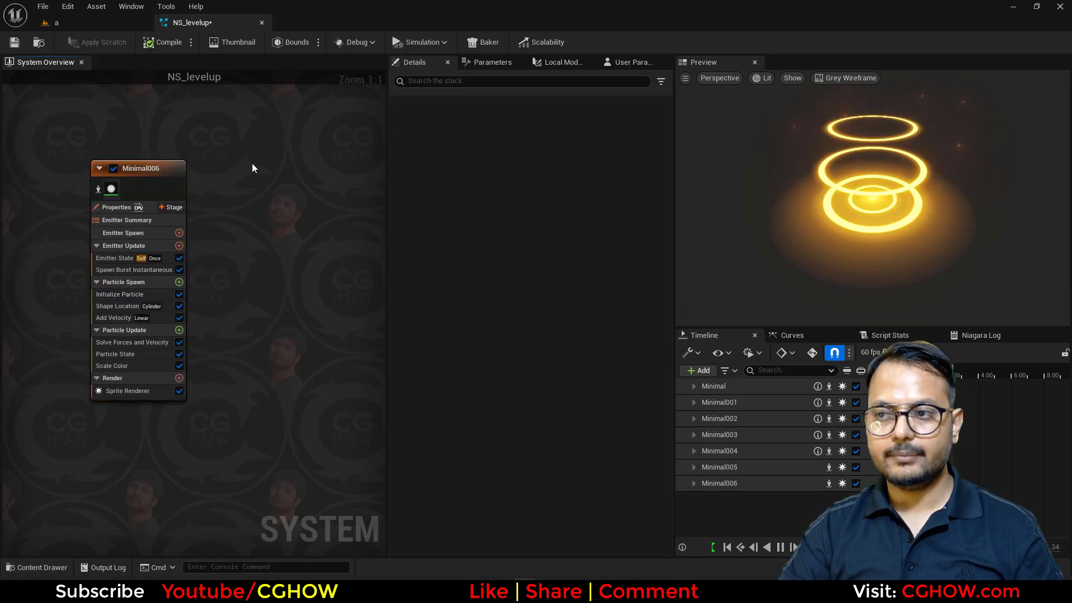
scroll(260, 184, down, 2)
key(ctrl+v)
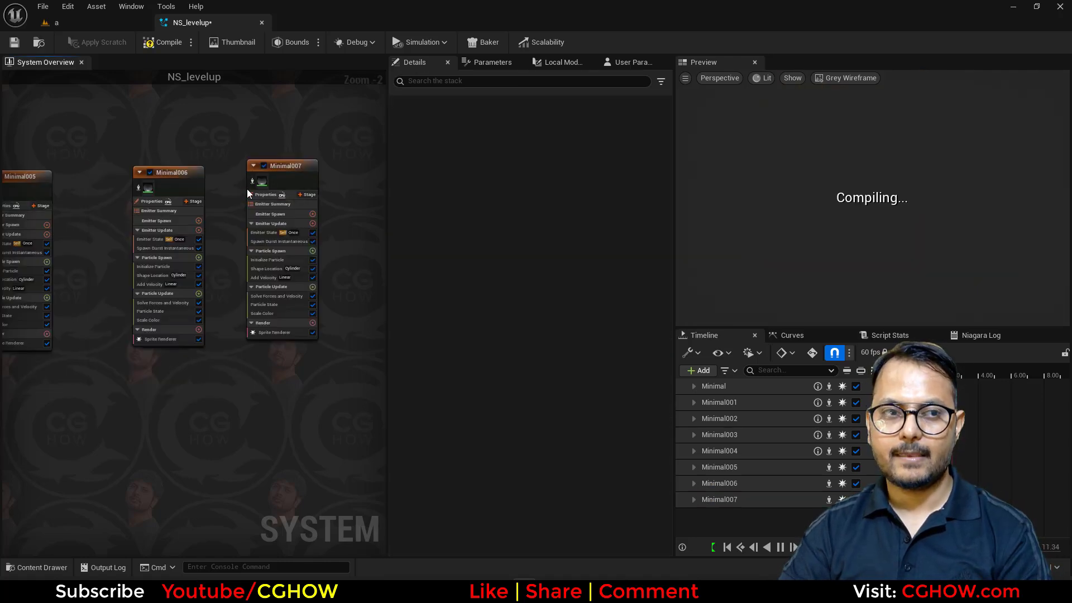
Assign DefaultSpriteMaterial to Minimal007's Sprite Renderer and preview it together with the other emitters
scroll(239, 349, up, 2)
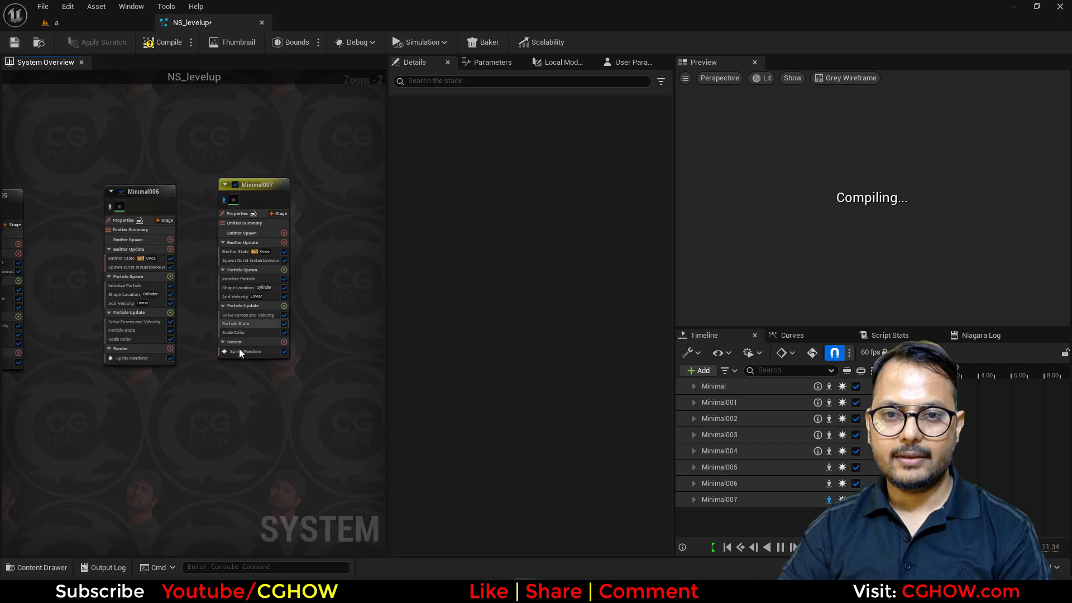
click(300, 336)
click(337, 184)
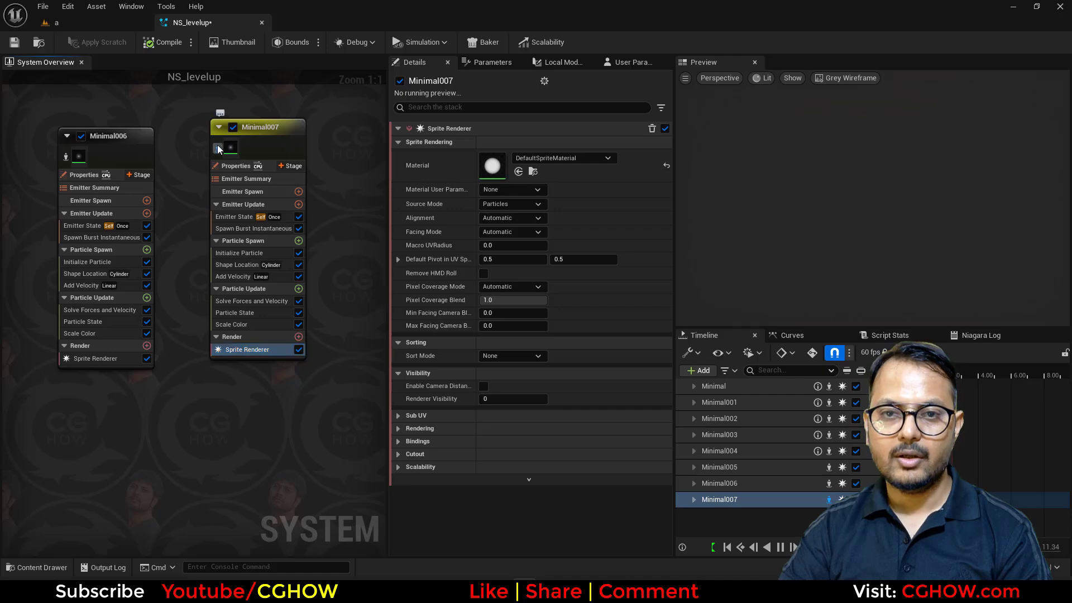
Set Minimal007's uniform sprite size range to a minimum of 50 and a maximum of 150
click(246, 254)
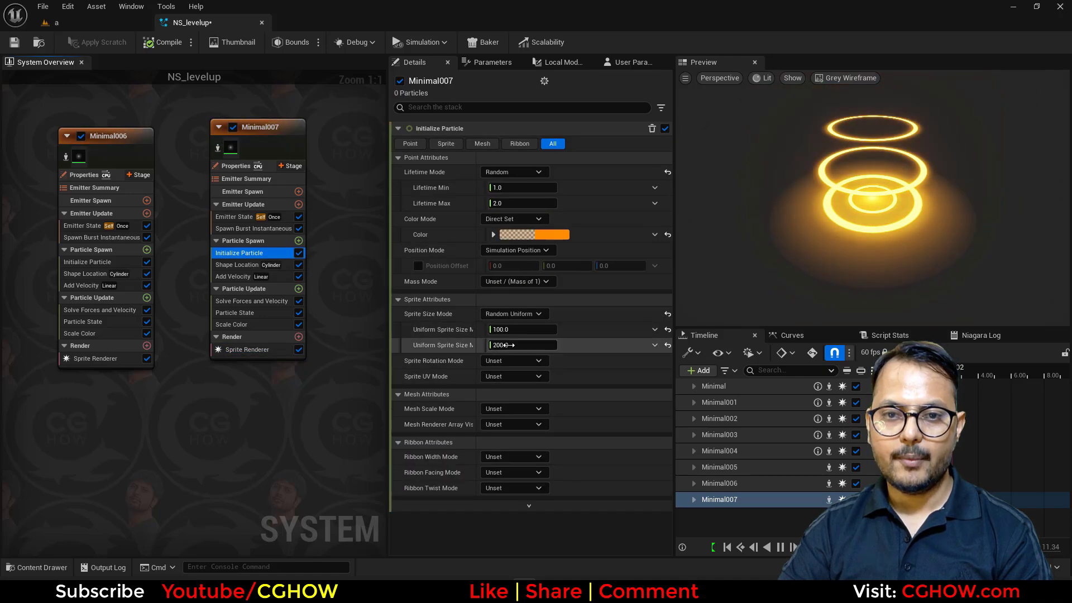
click(509, 344)
text(150)
key(Return)
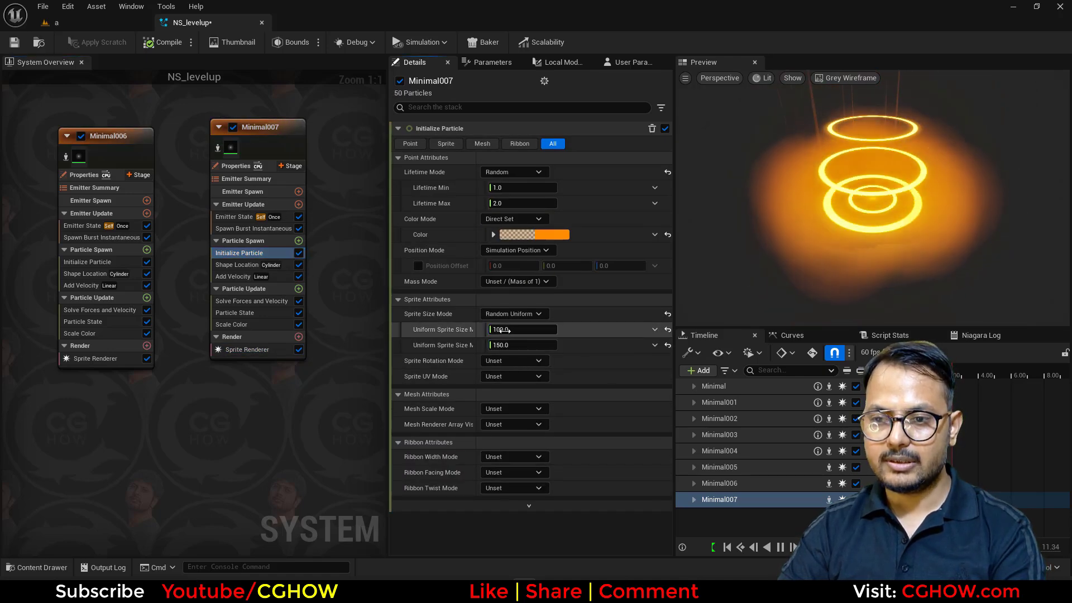
click(504, 330)
text(50)
key(Return)
Try a color Alpha of 0.01 on Minimal007, check it in the level, and restore the Alpha to 0.2
click(493, 235)
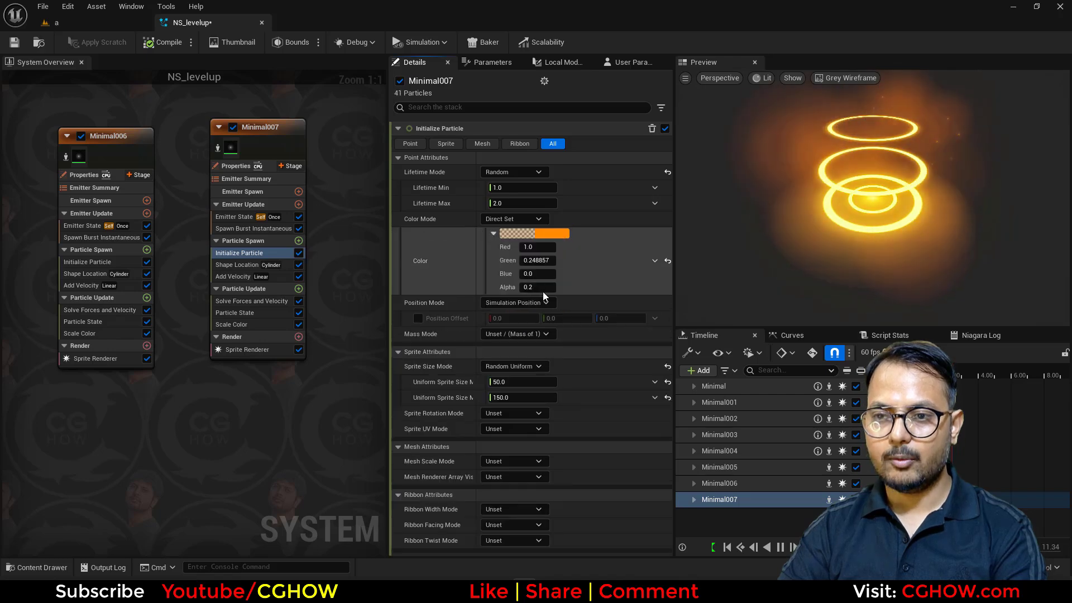
text(.01)
key(Return)
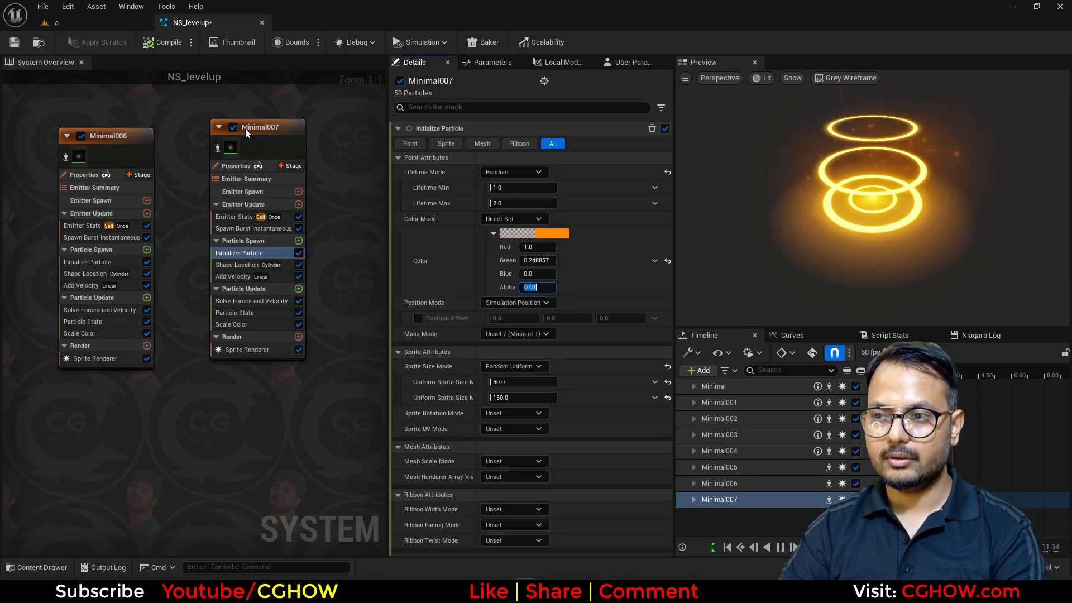
click(110, 23)
click(190, 22)
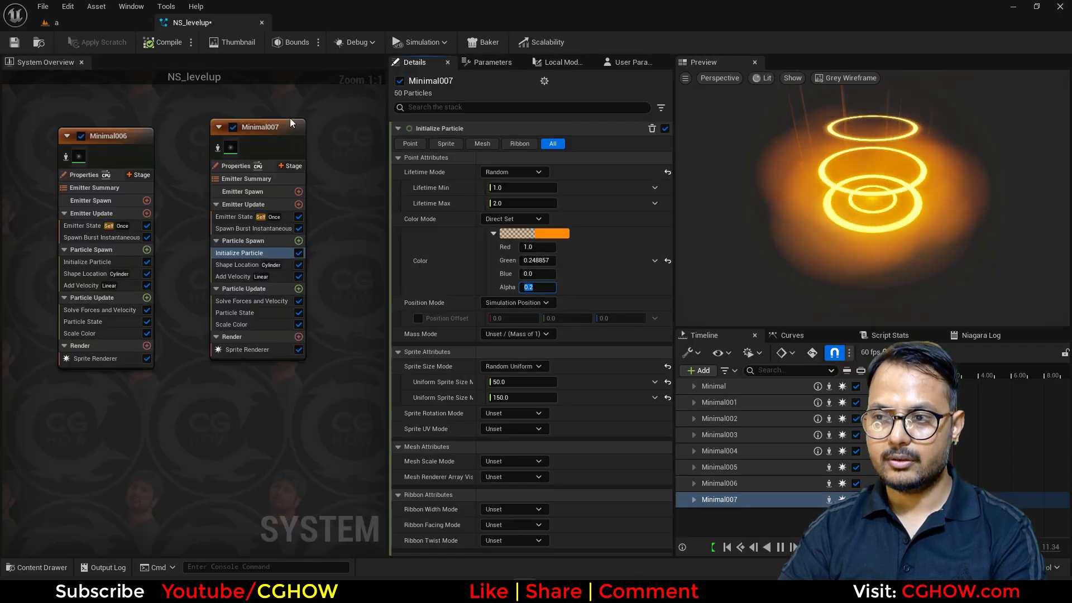
click(124, 23)
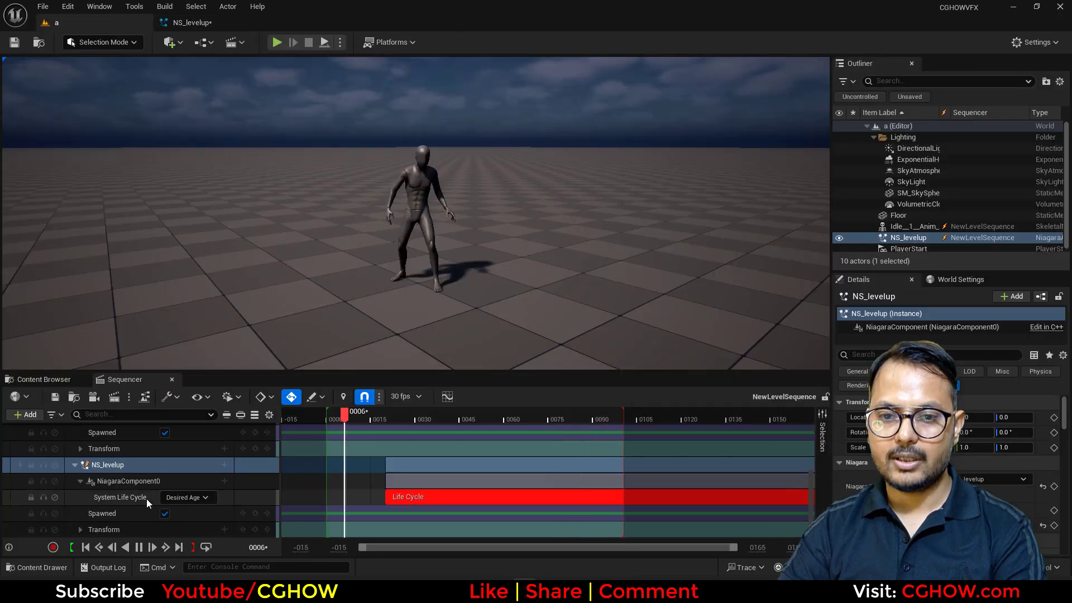
Set the Cylinder Radius of Minimal007's Shape Location to 50 and check the haze in the level
click(190, 23)
click(227, 265)
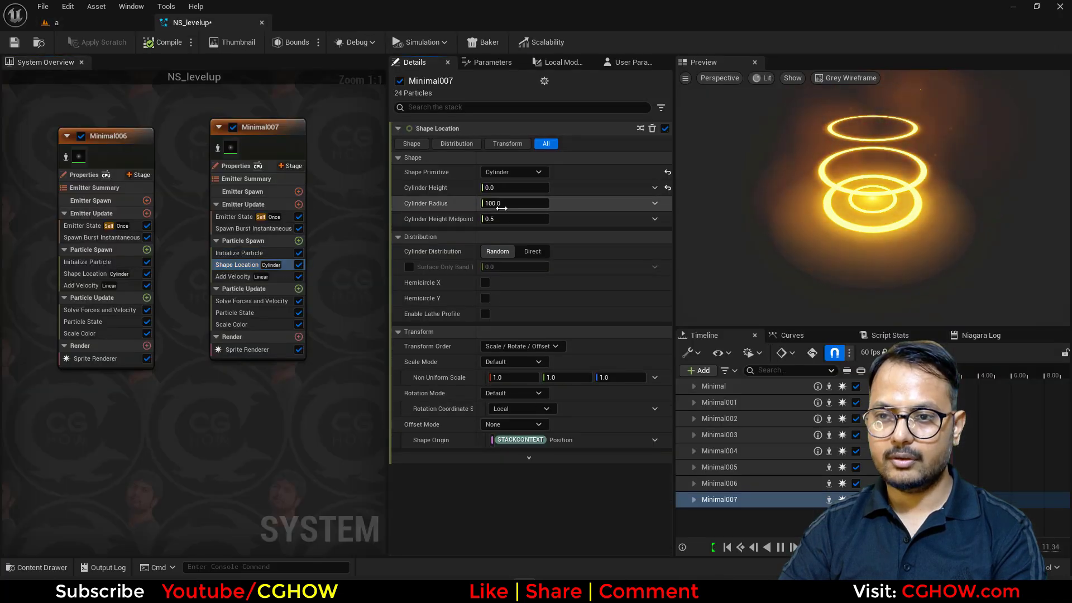
right_click(507, 223)
click(84, 23)
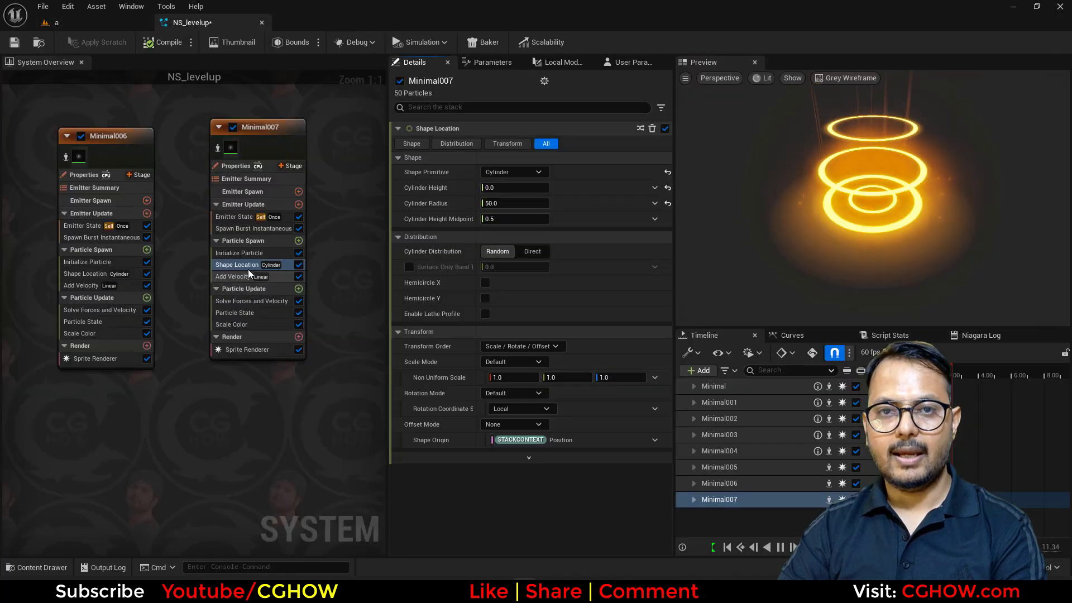
Set Minimal007's color Alpha to 0.15 and check the fainter haze in the level sequence
click(239, 253)
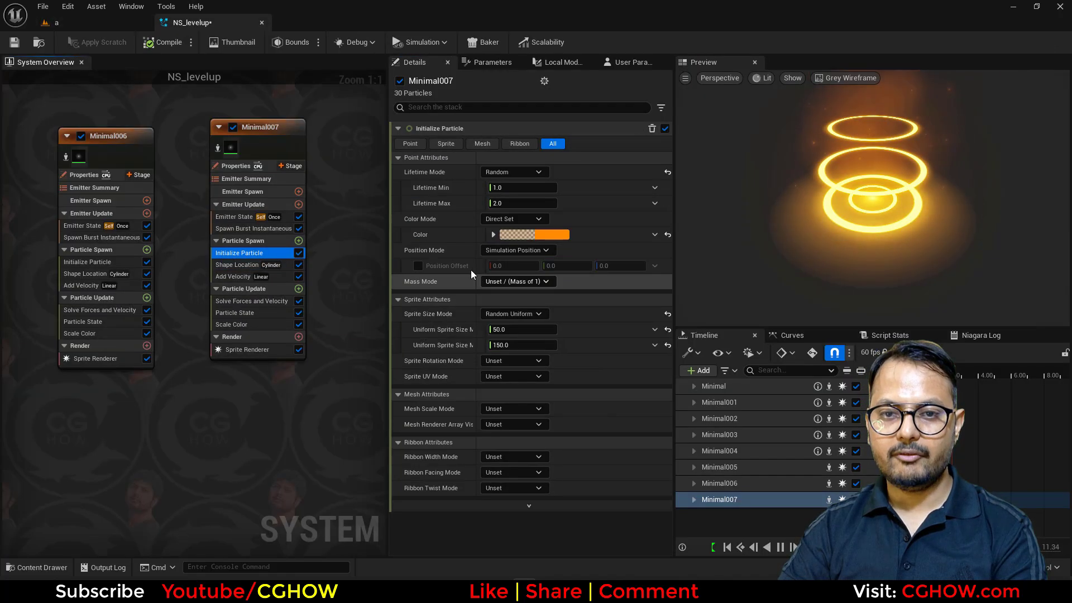
click(493, 235)
click(542, 286)
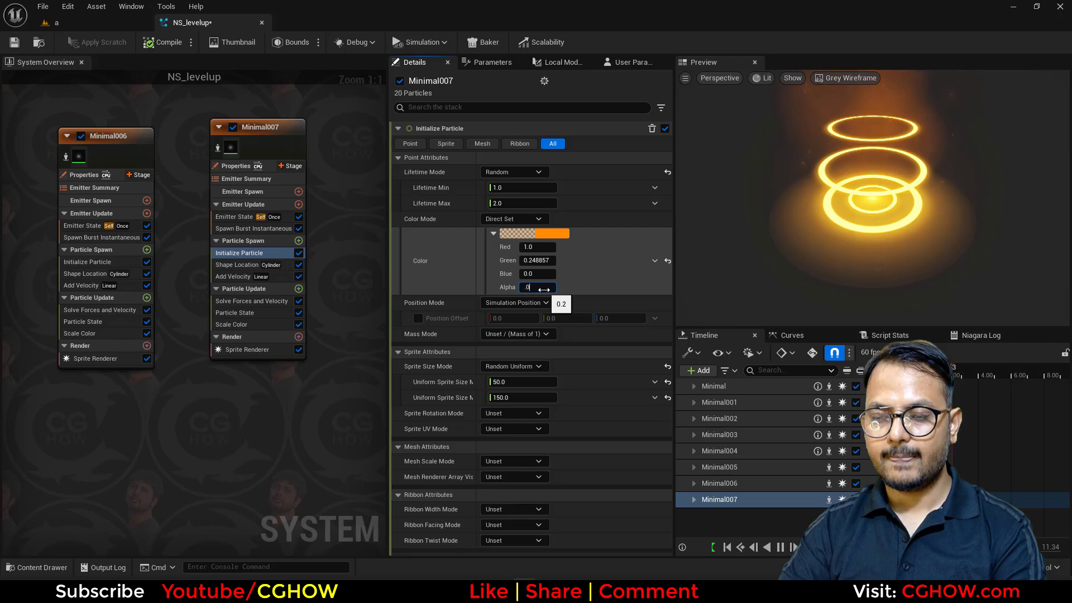
text(.0)
key(Return)
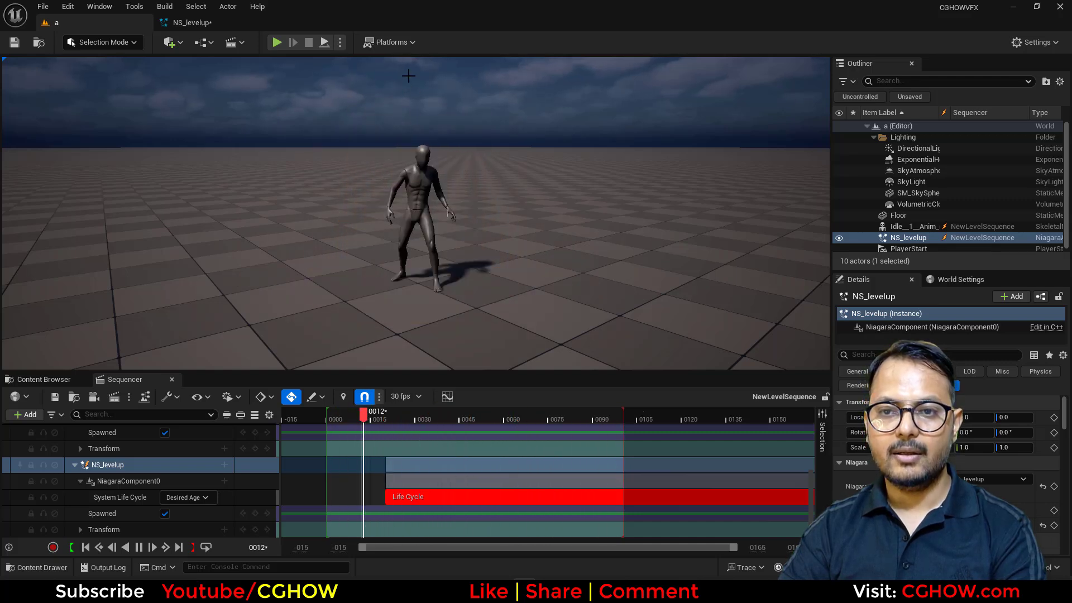
click(216, 21)
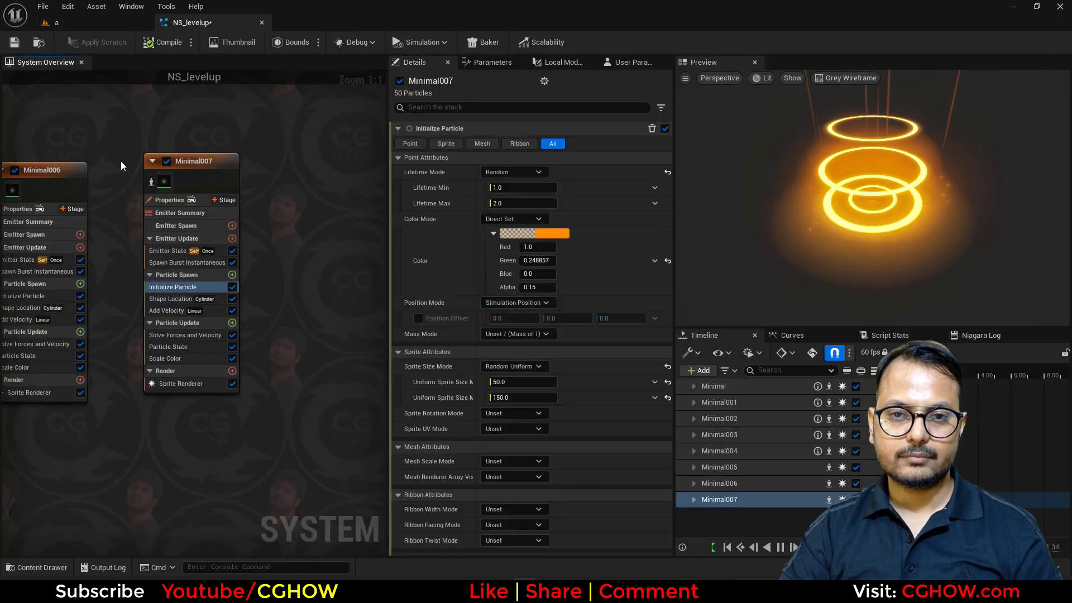
Duplicate the Minimal007 emitter, place the copy beside the original, and isolate the copy for preview
scroll(253, 198, down, 3)
right_drag(214, 169, 200, 200)
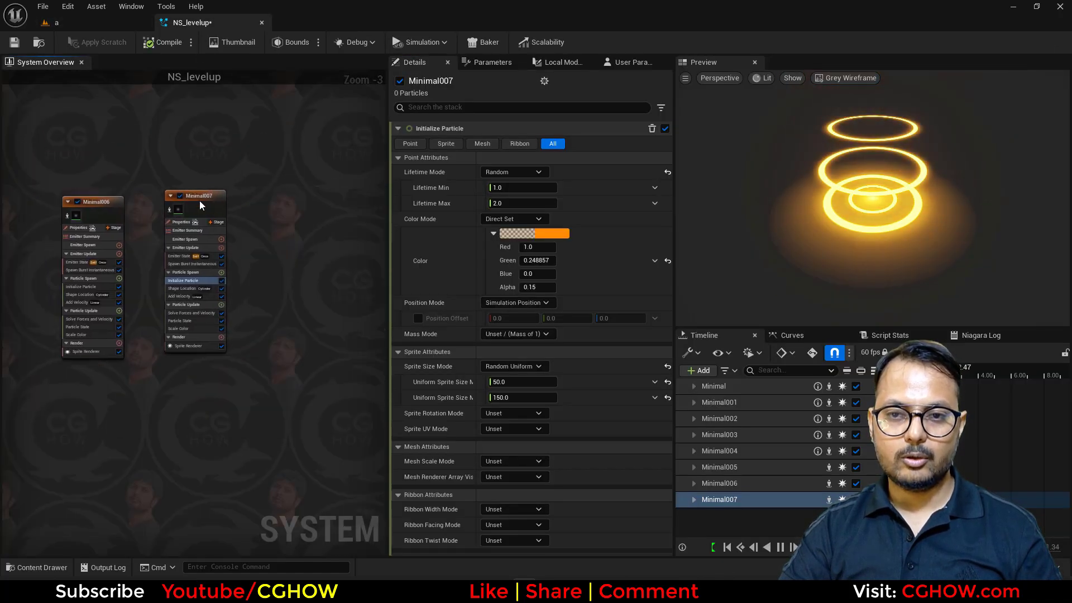
click(199, 200)
click(277, 192)
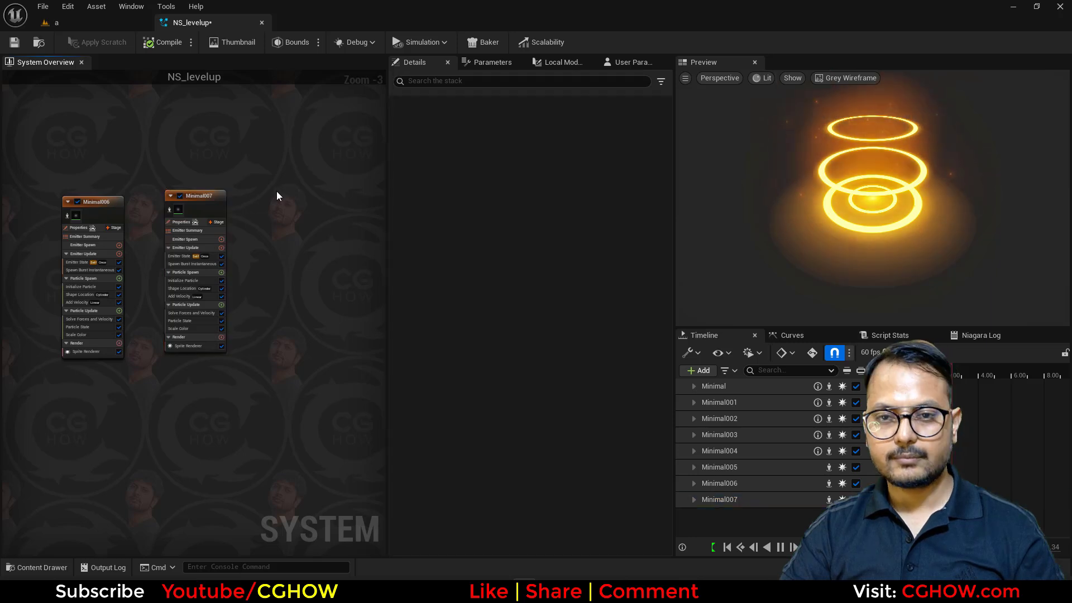
key(ctrl+v)
scroll(293, 208, up, 3)
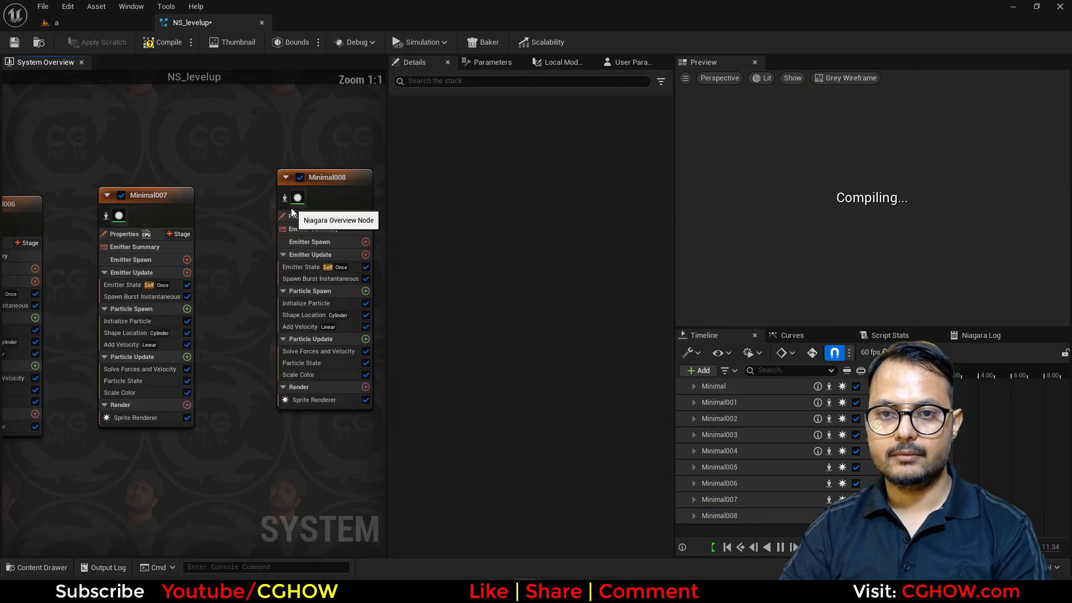
right_drag(244, 235, 140, 233)
Set Minimal008's color Alpha to 1.0 and its uniform sprite size range to a minimum of 1 and a maximum of 2
click(199, 303)
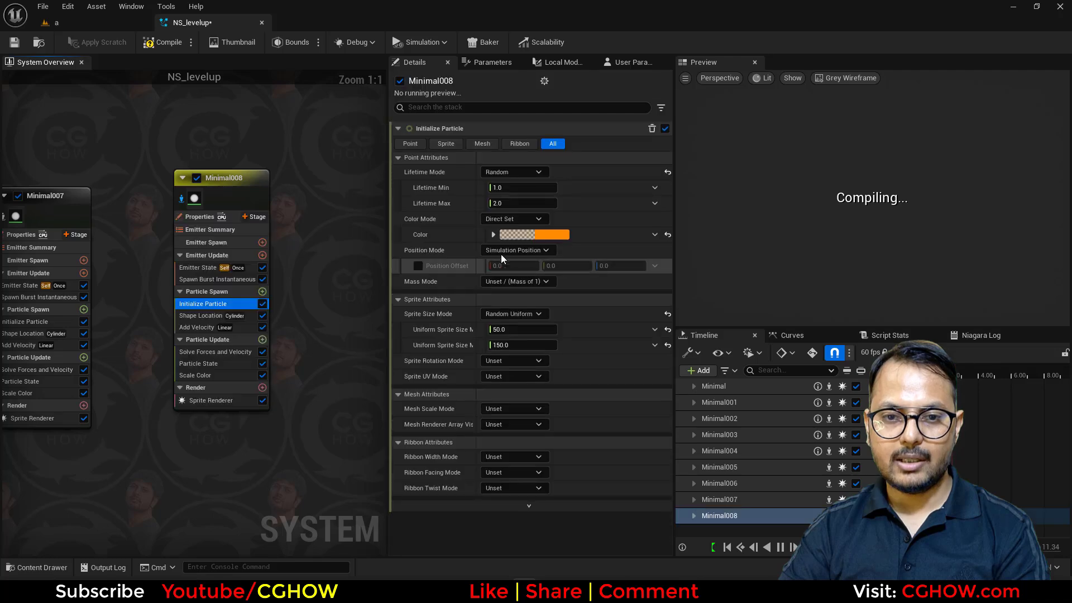
click(491, 236)
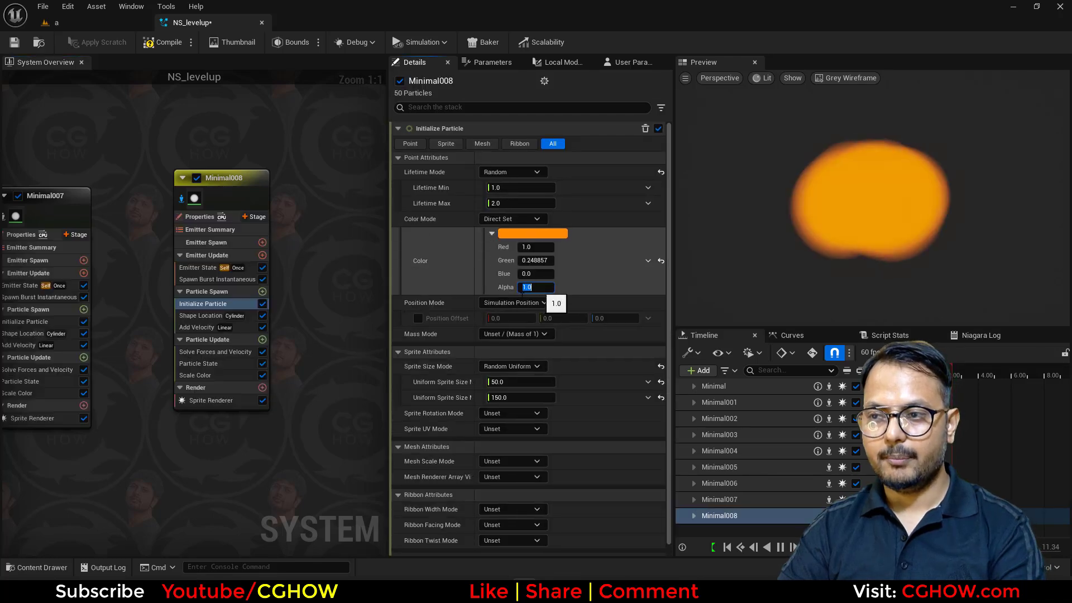
click(519, 397)
text(2)
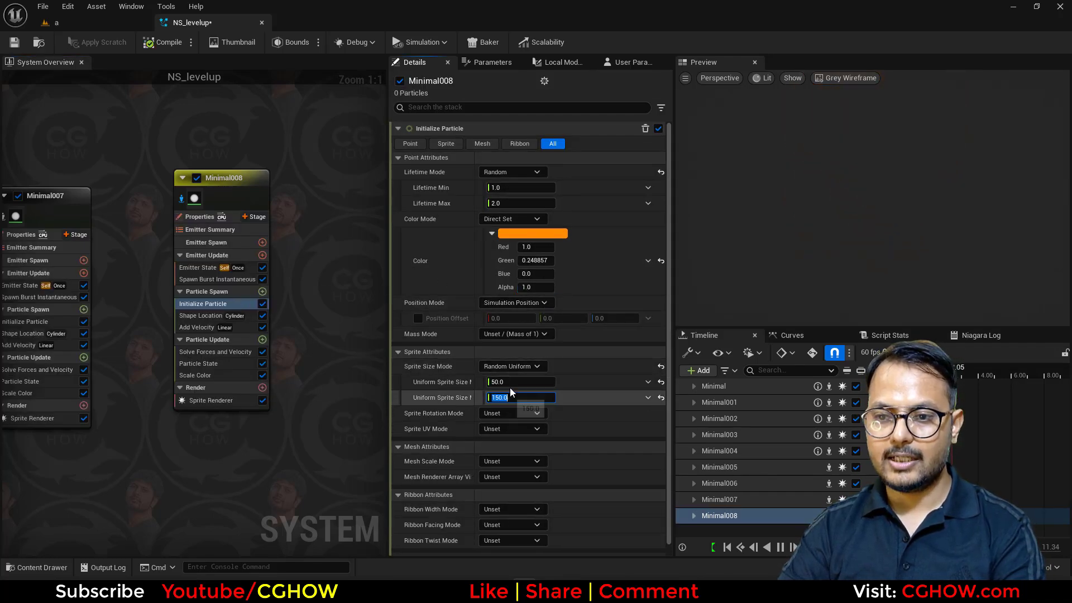
key(Return)
click(510, 382)
text(1)
key(Return)
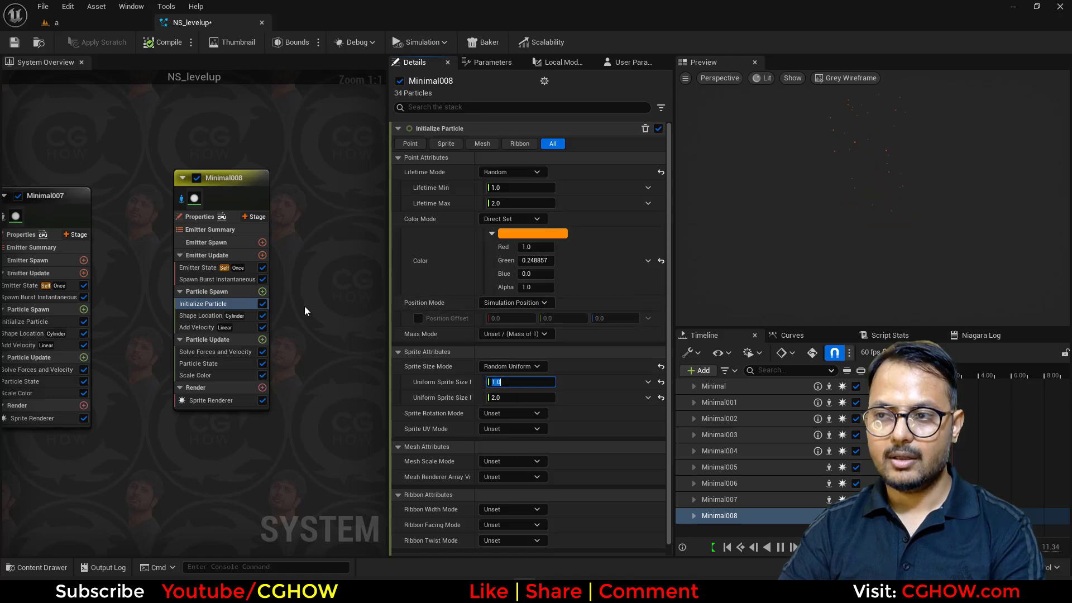
Add a Curl Noise Force module to Minimal008's Particle Update stage and set its Noise Strength to 100
click(262, 339)
text(curl)
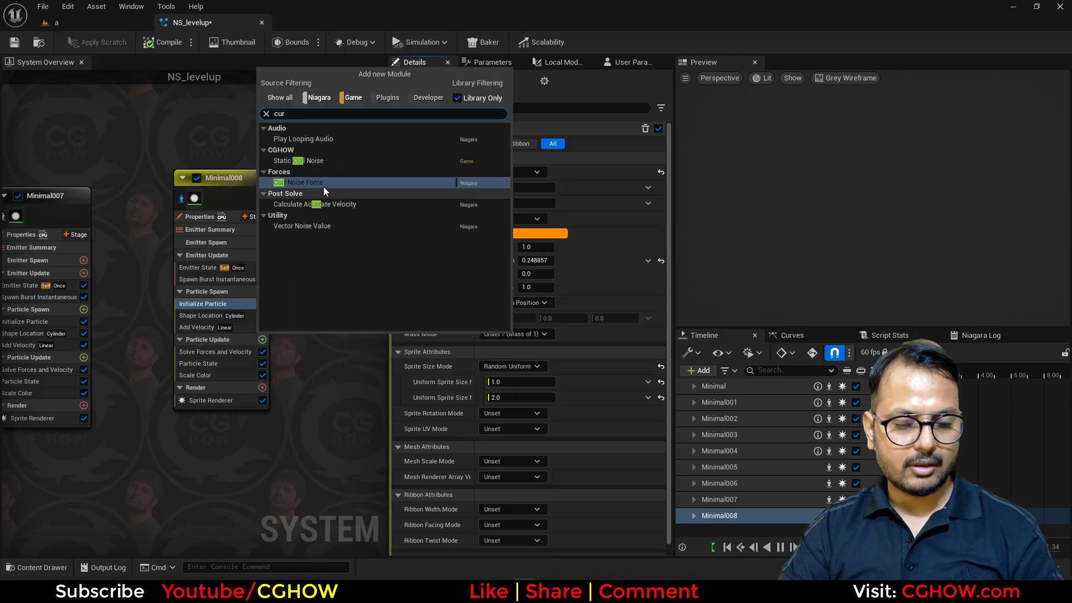
click(323, 188)
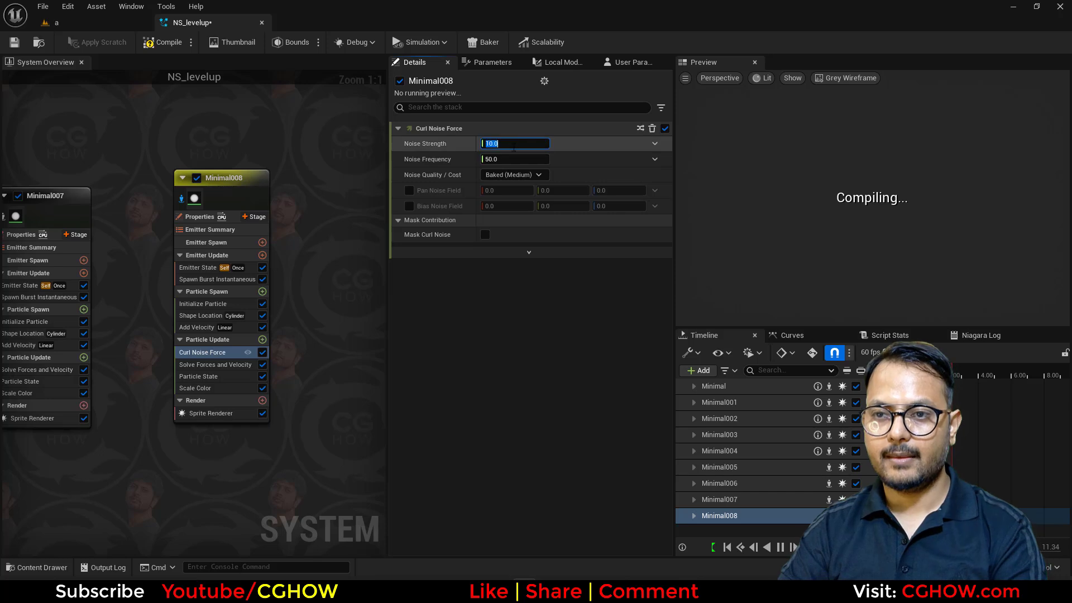
text(10)
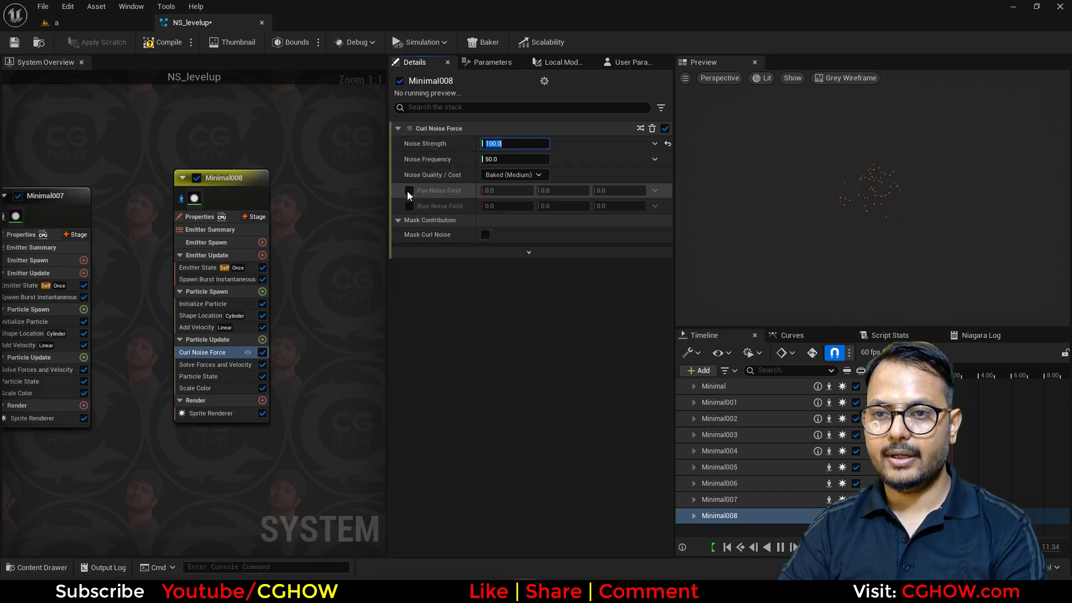
Enable Pan Noise Field on the Curl Noise Force and set it to X 0.2, Y 0.5 and Z 1.0
click(632, 191)
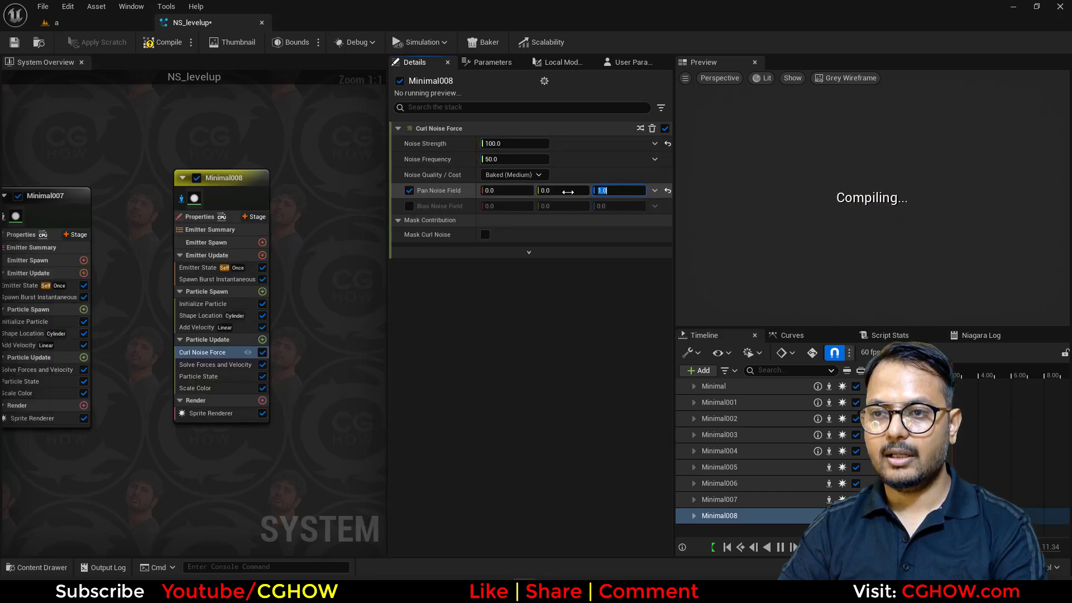
text(.5)
click(499, 191)
text(.2)
click(313, 274)
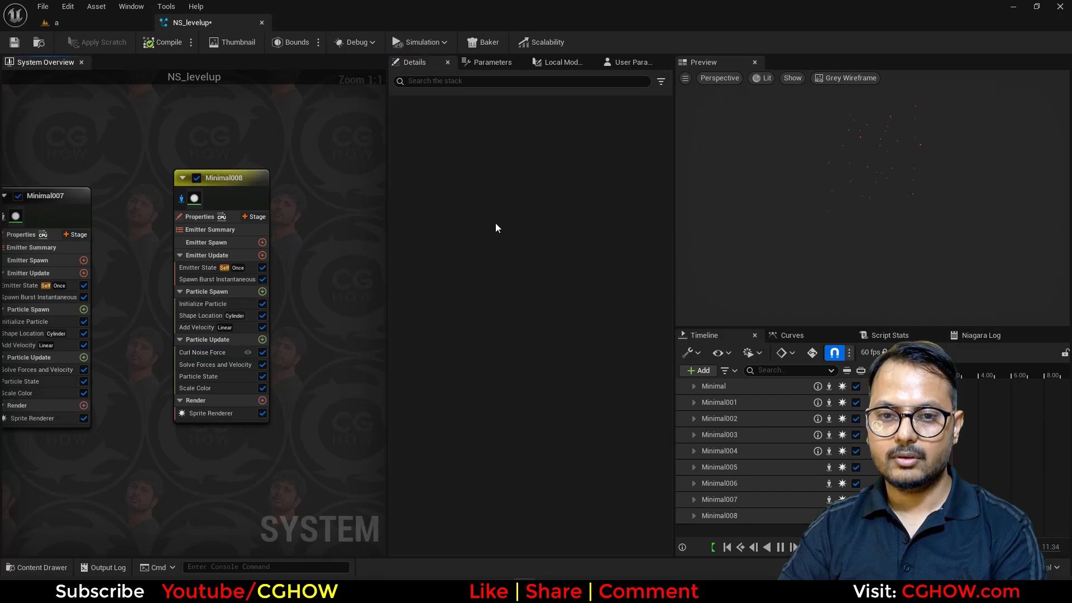
Raise the HSV Value of Minimal008's particle color to 50 and turn off the emitter's isolation
click(195, 307)
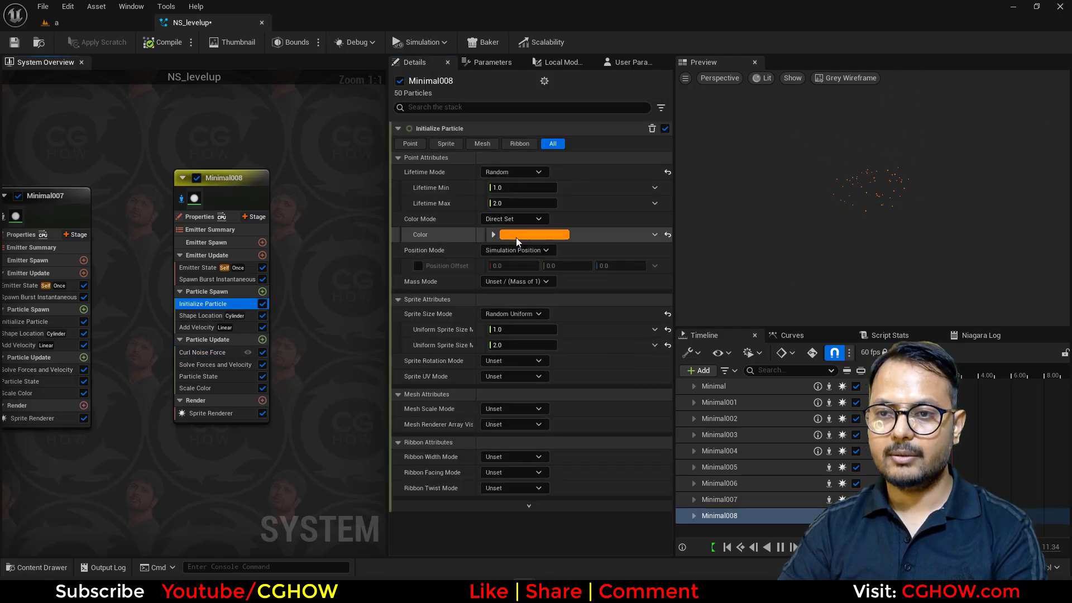
click(517, 238)
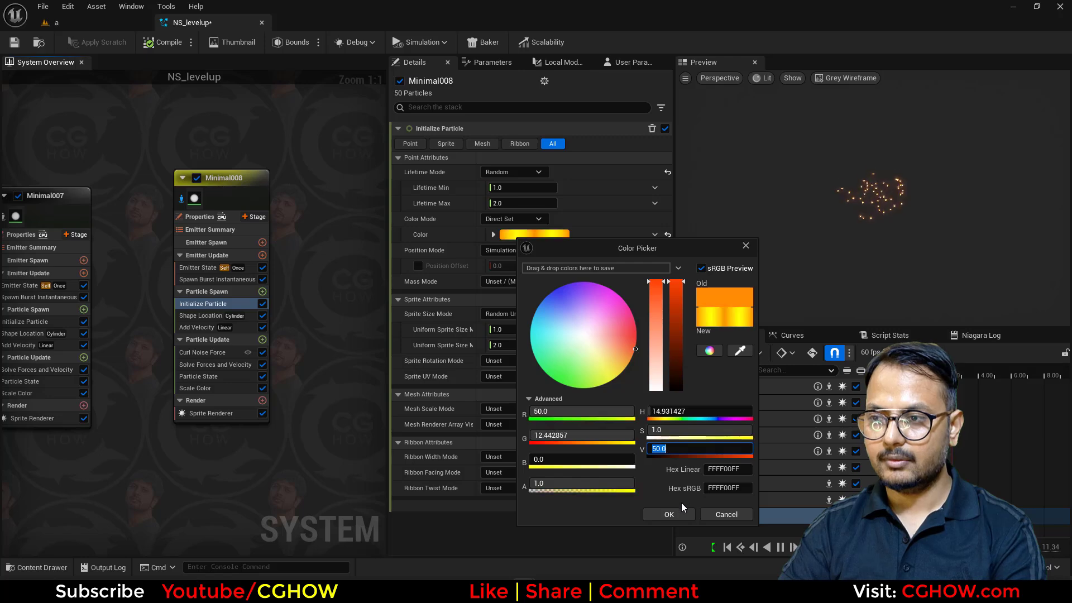
click(684, 517)
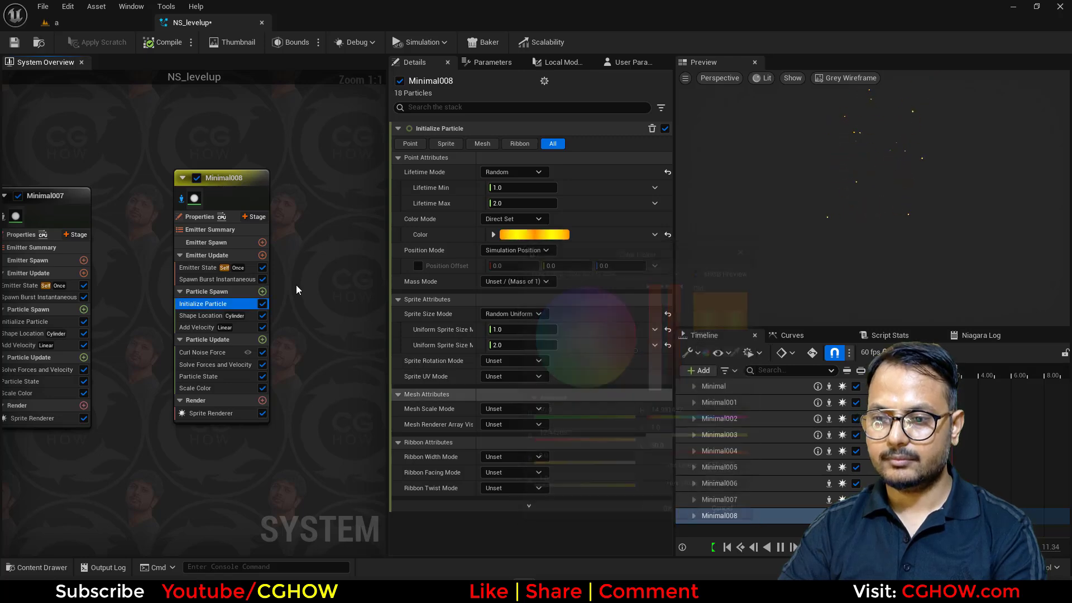
click(183, 200)
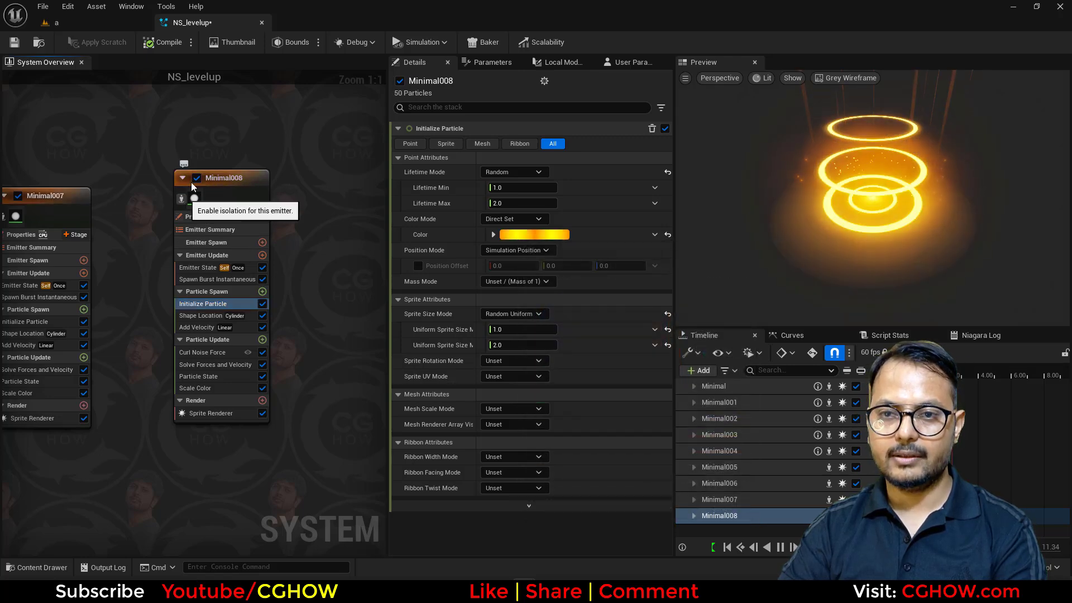
Set the Cylinder Radius of Minimal008's Shape Location to 100 and check the sparks in a taller level viewport
click(201, 316)
click(515, 203)
text(100)
key(Return)
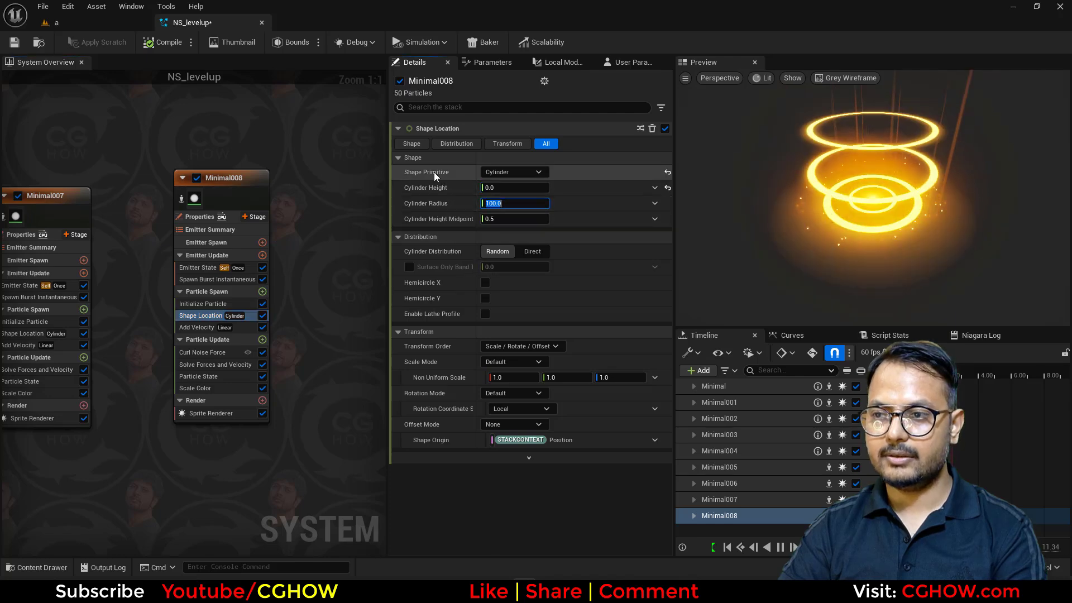
click(105, 24)
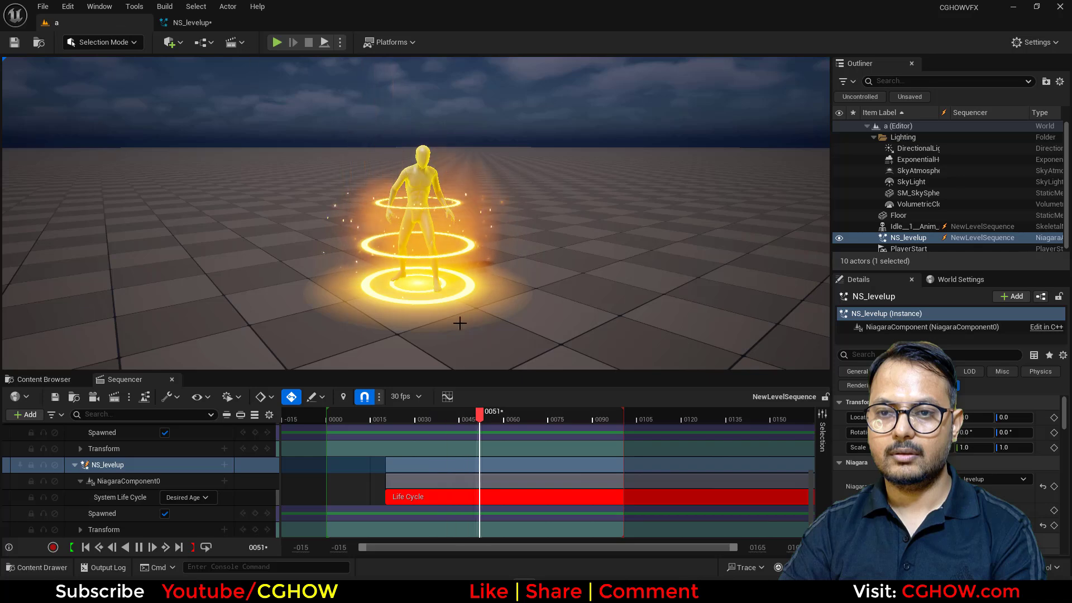
drag(486, 373, 486, 463)
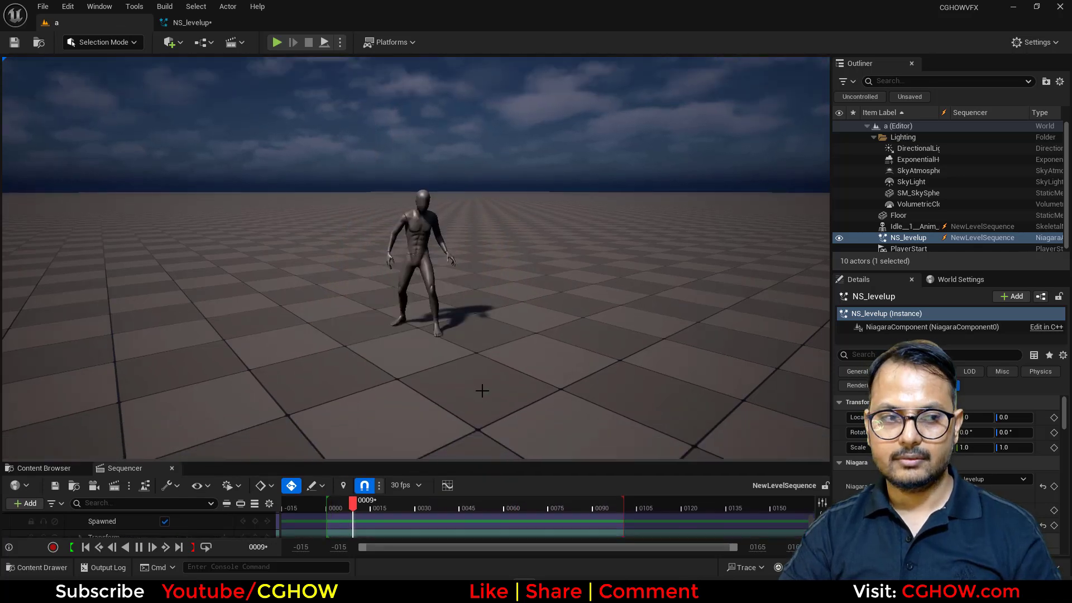